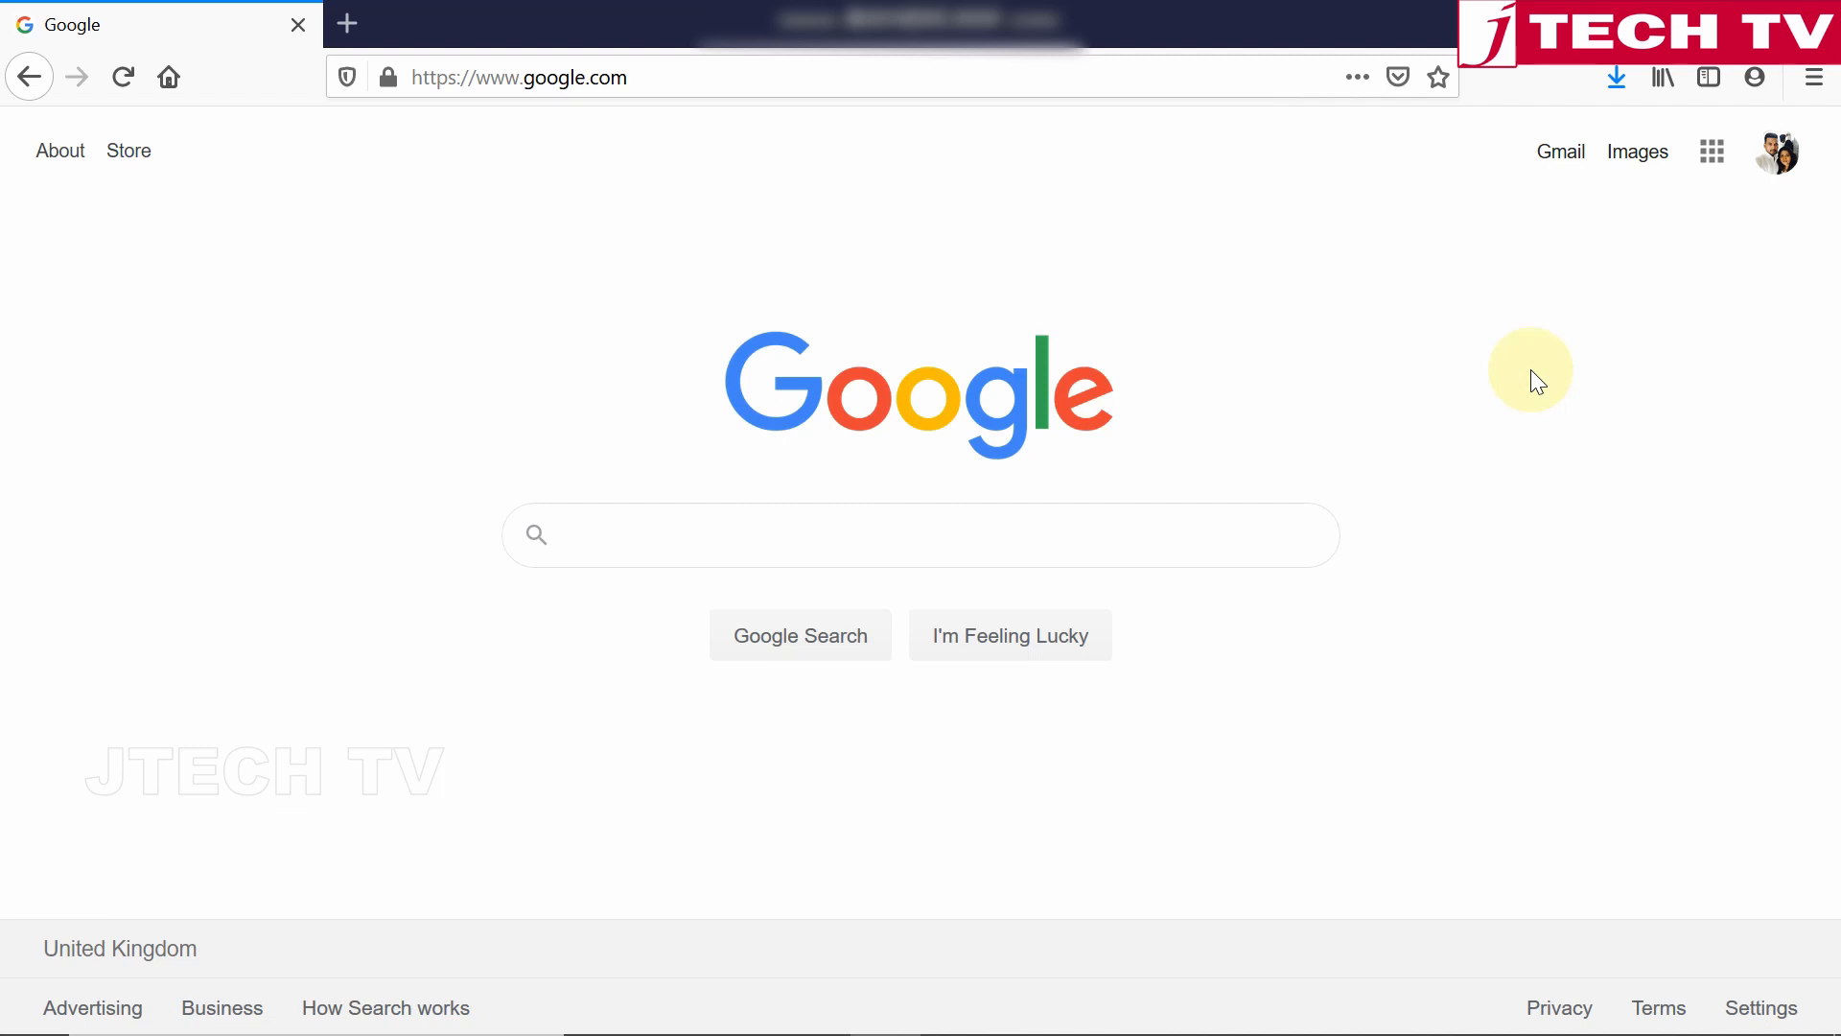
Search Google for "PNG FILES" and show the image results.
left_click(1131, 546)
type("PNG FILES")
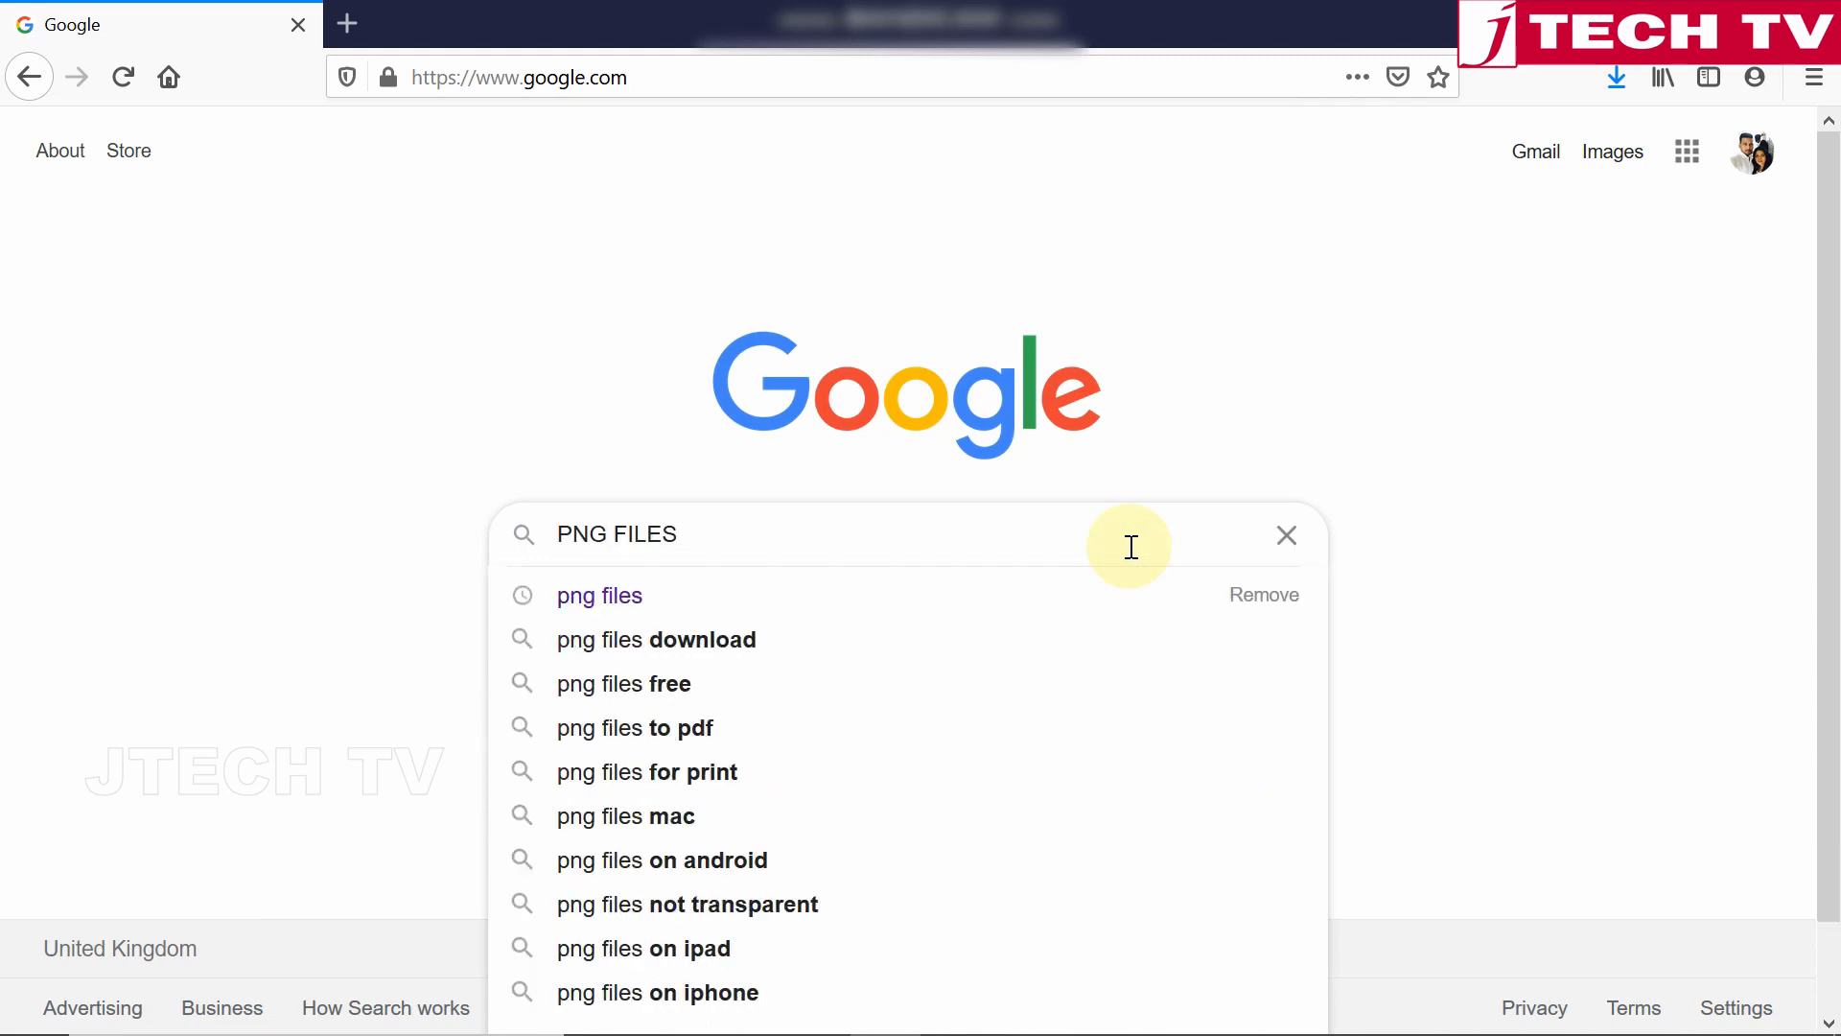
key("Return")
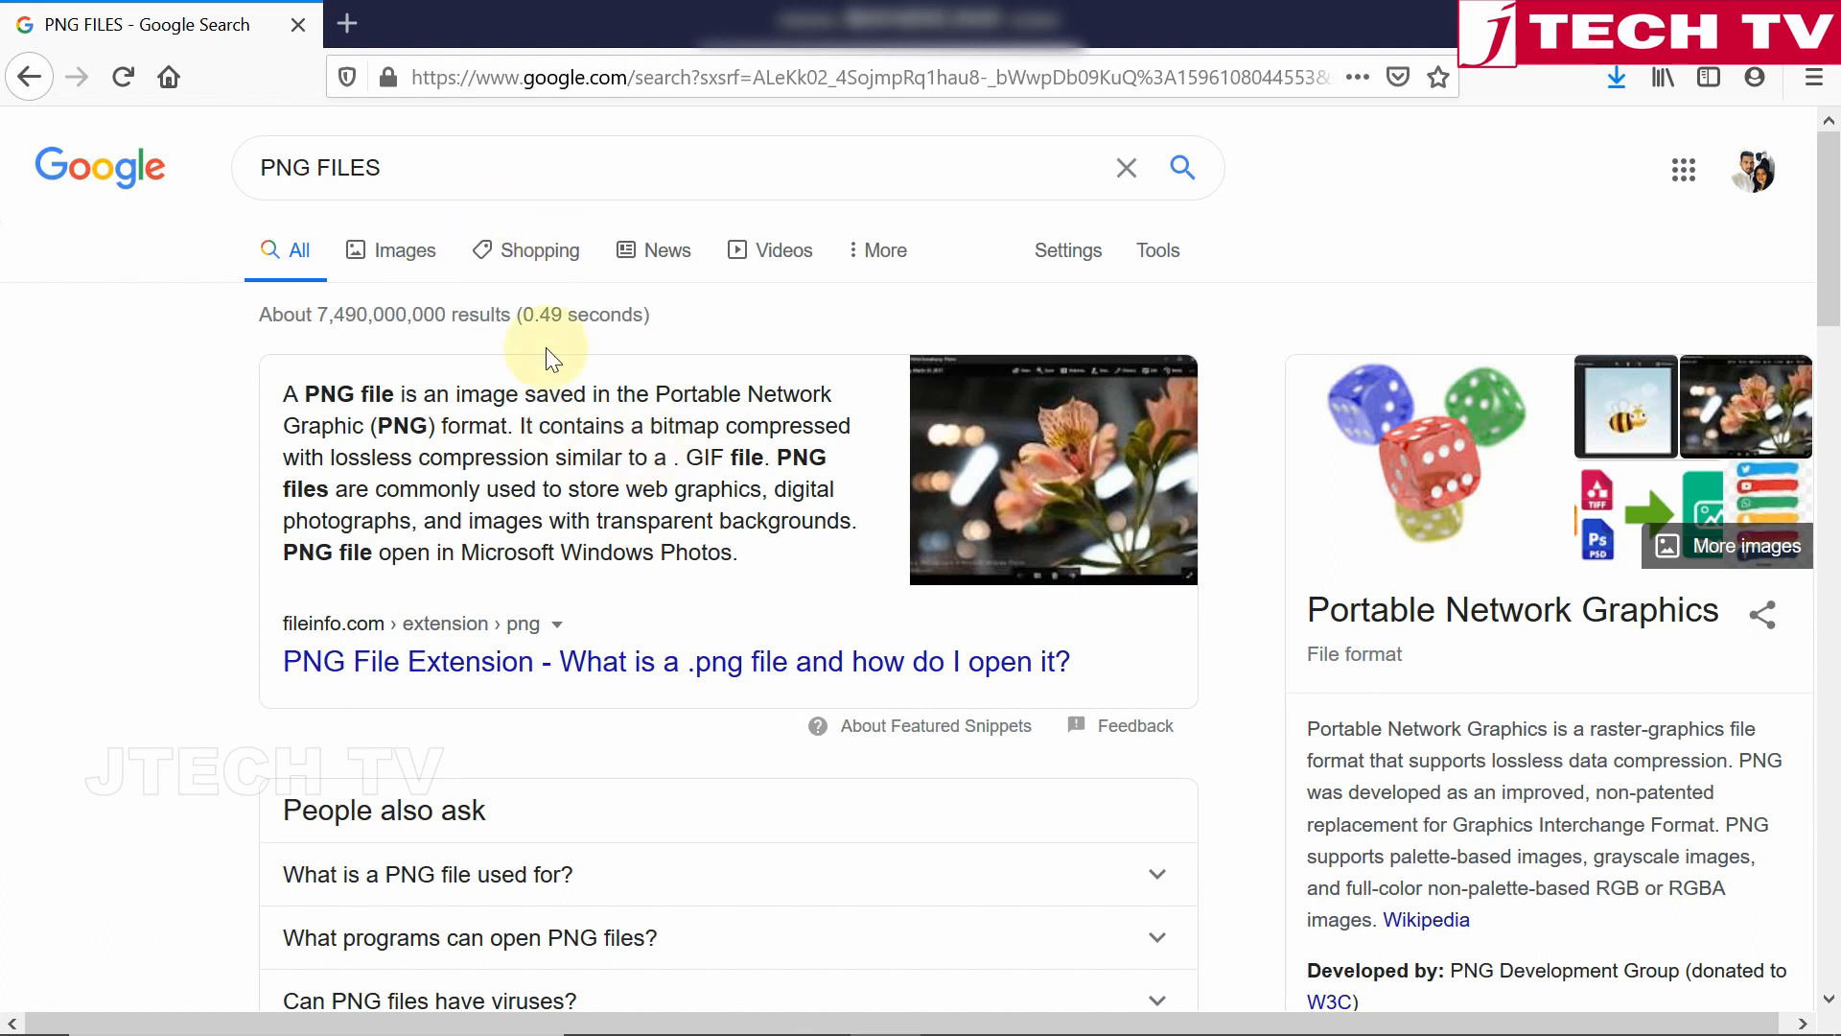
left_click(393, 257)
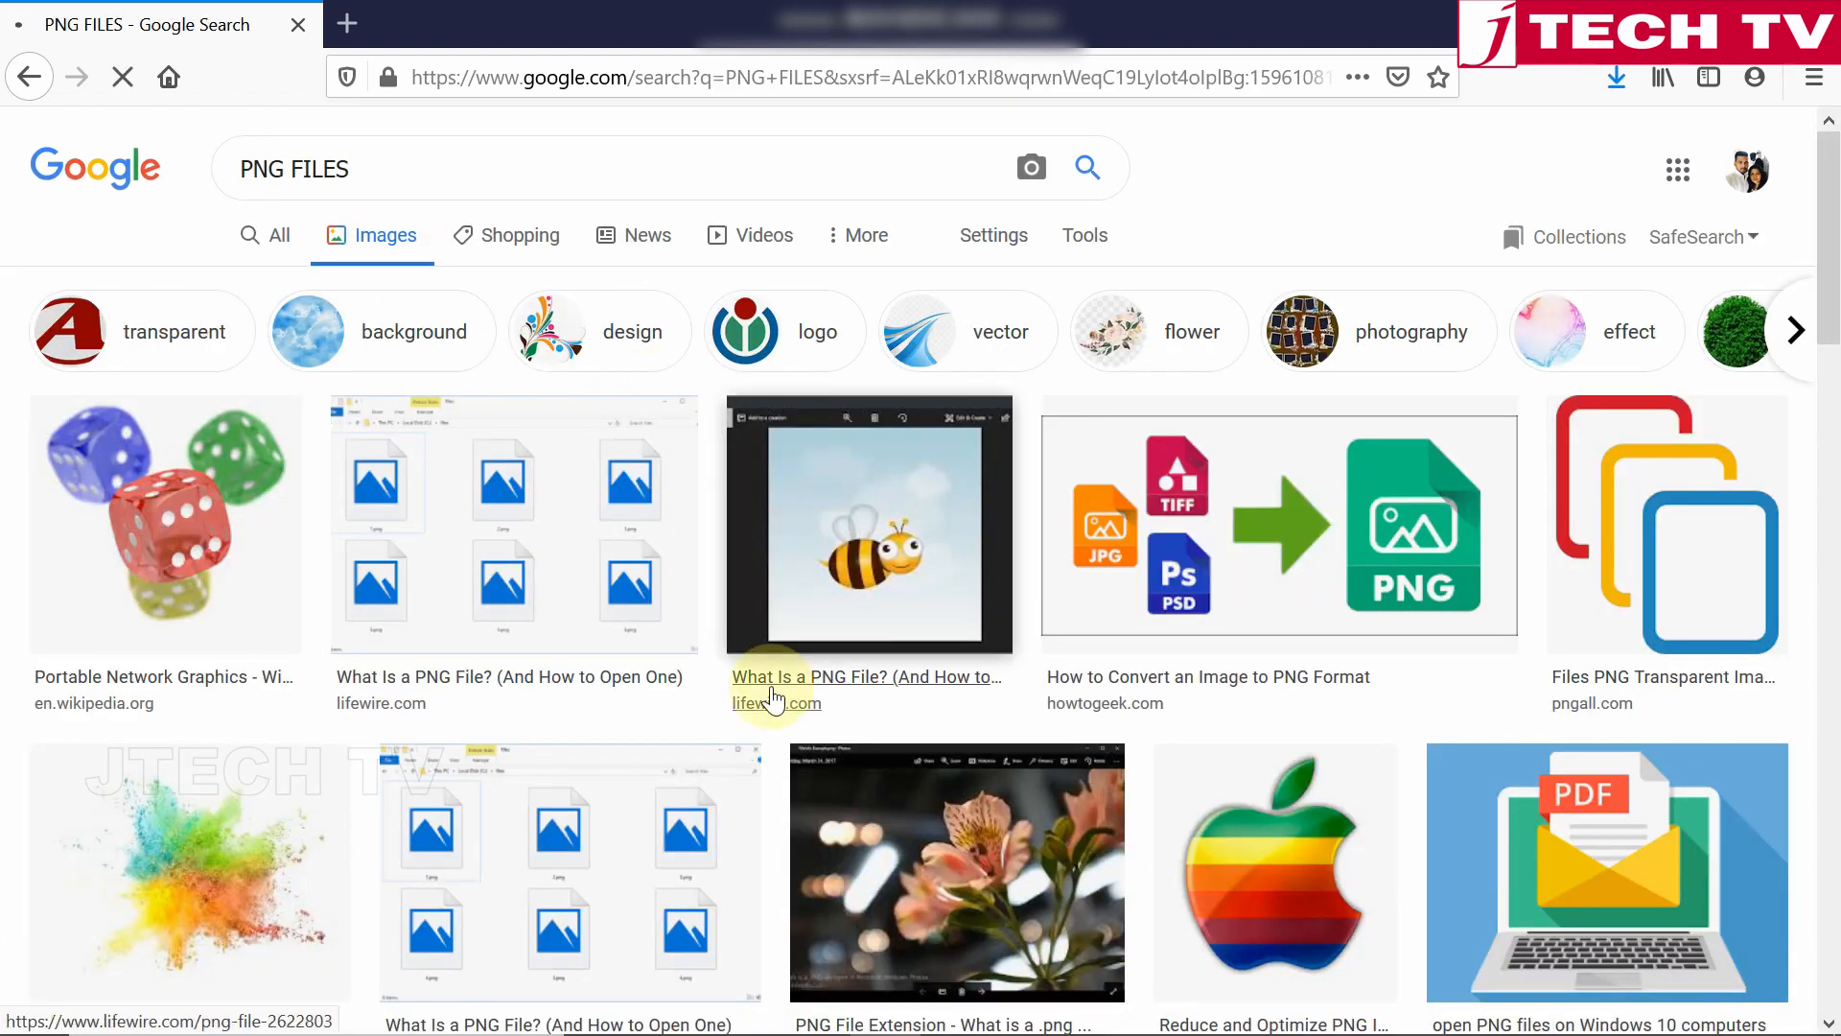
Look through the PNG image results for examples, and close the browser window.
left_click_drag(1819, 283, 1835, 451)
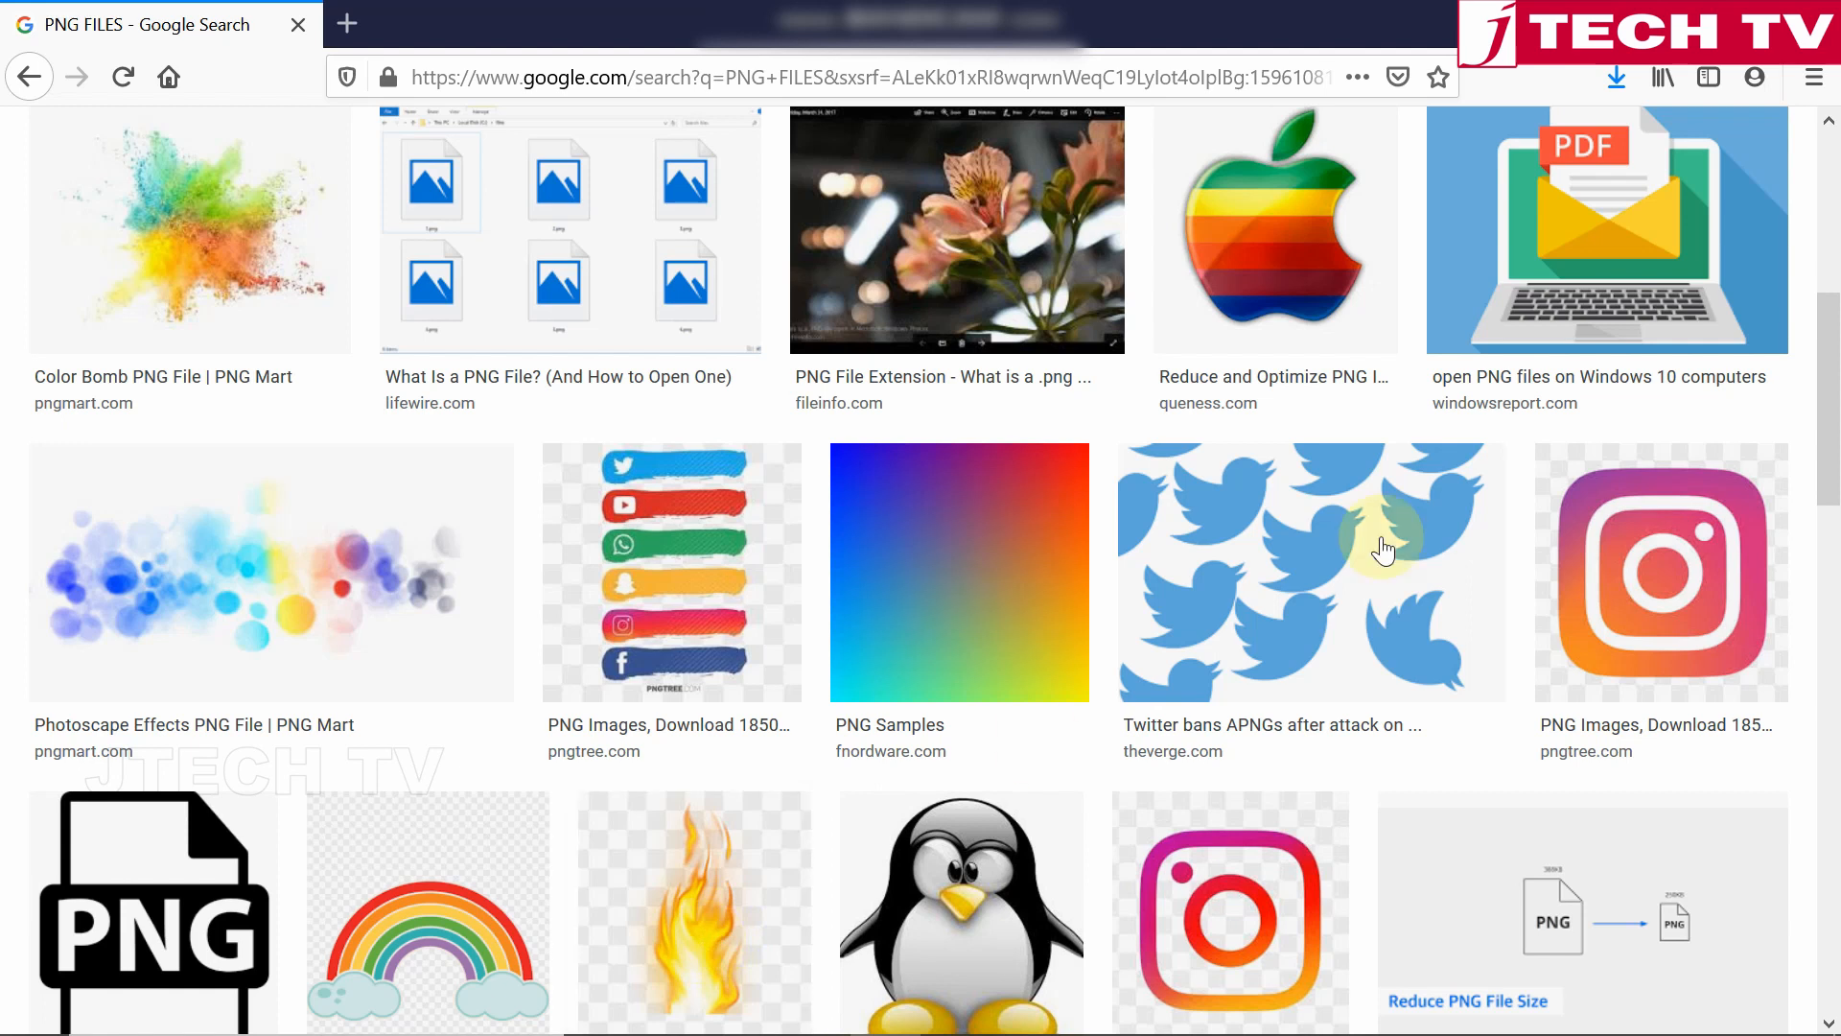
left_click_drag(1830, 341, 1828, 399)
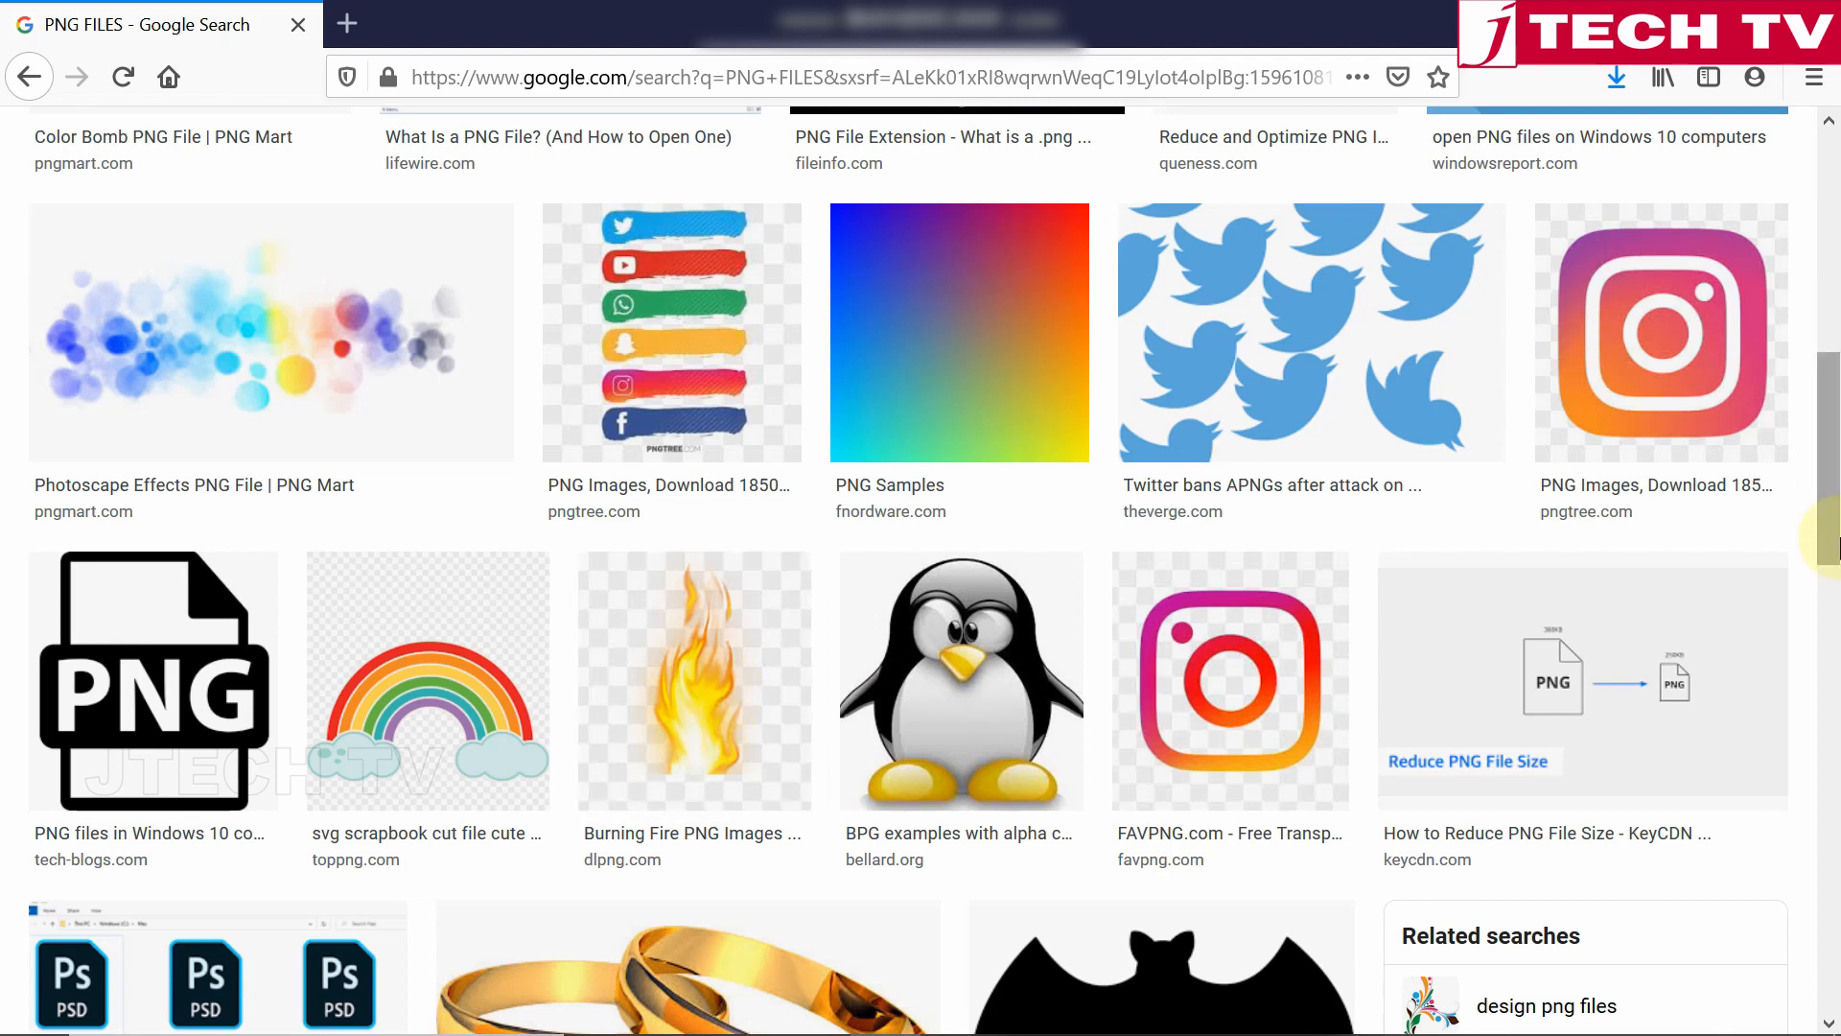
left_click(1835, 801)
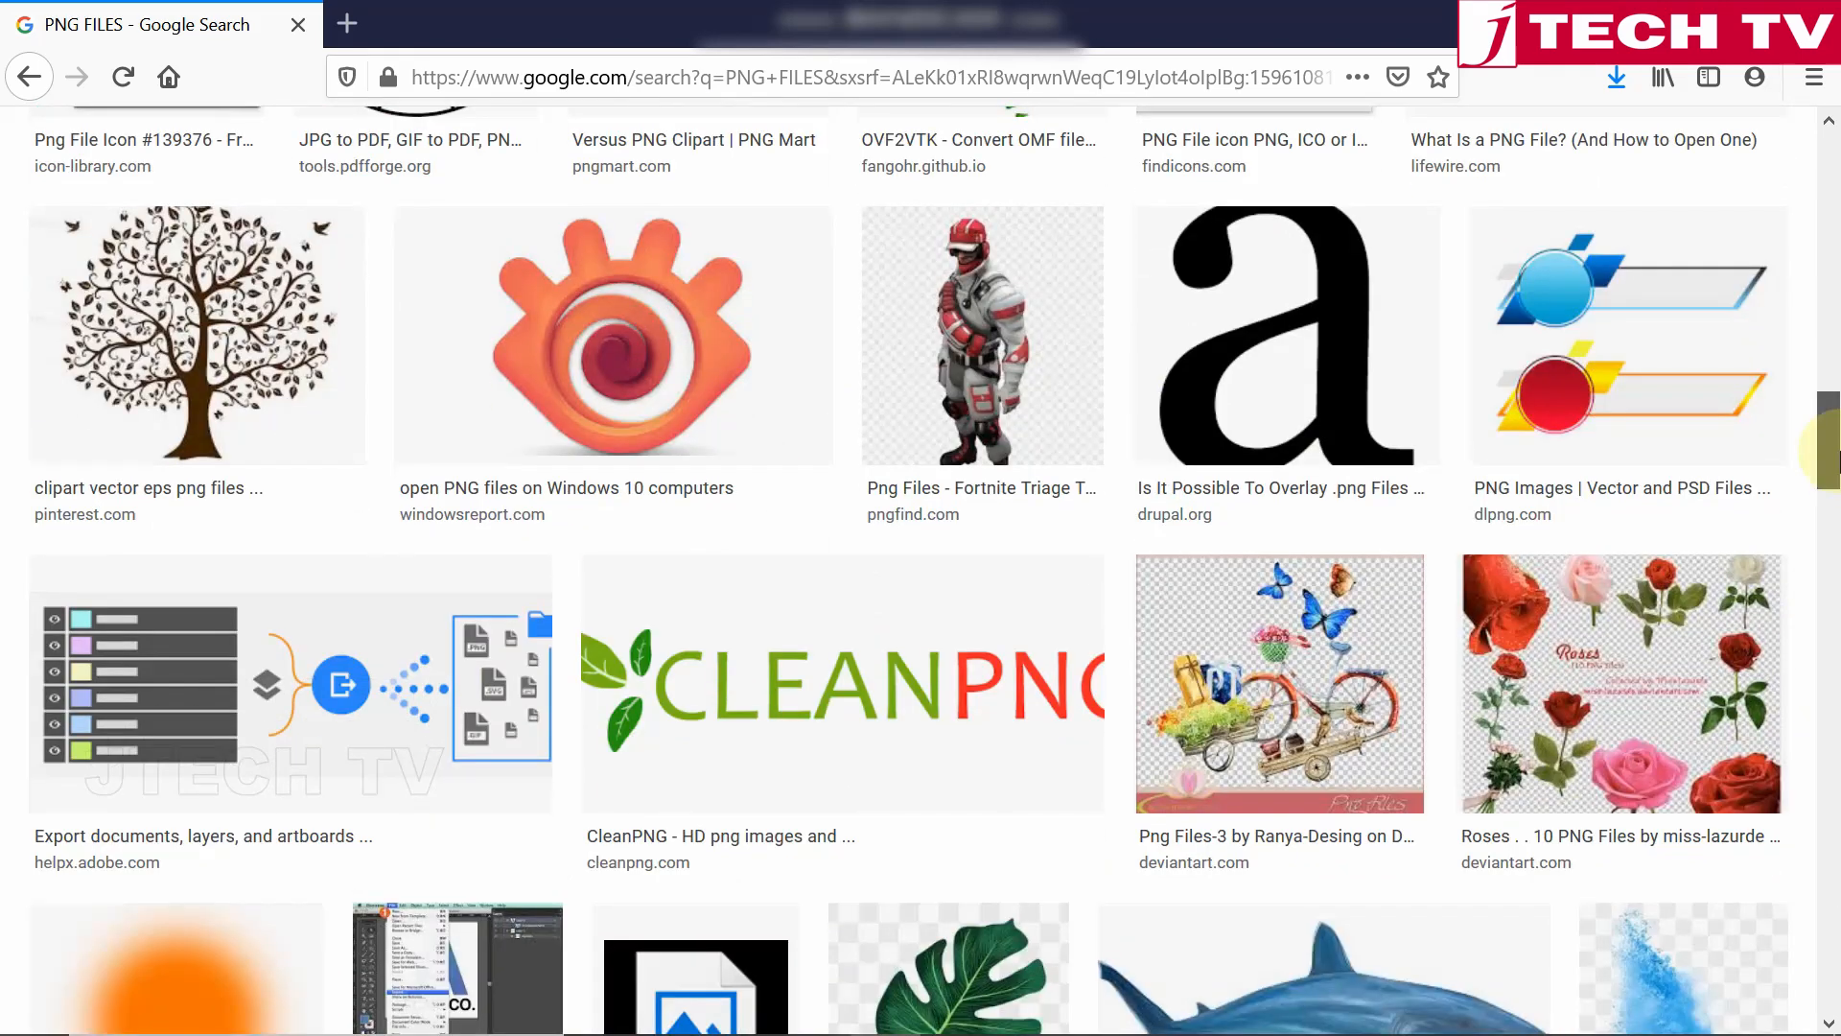
left_click_drag(1835, 758, 1835, 187)
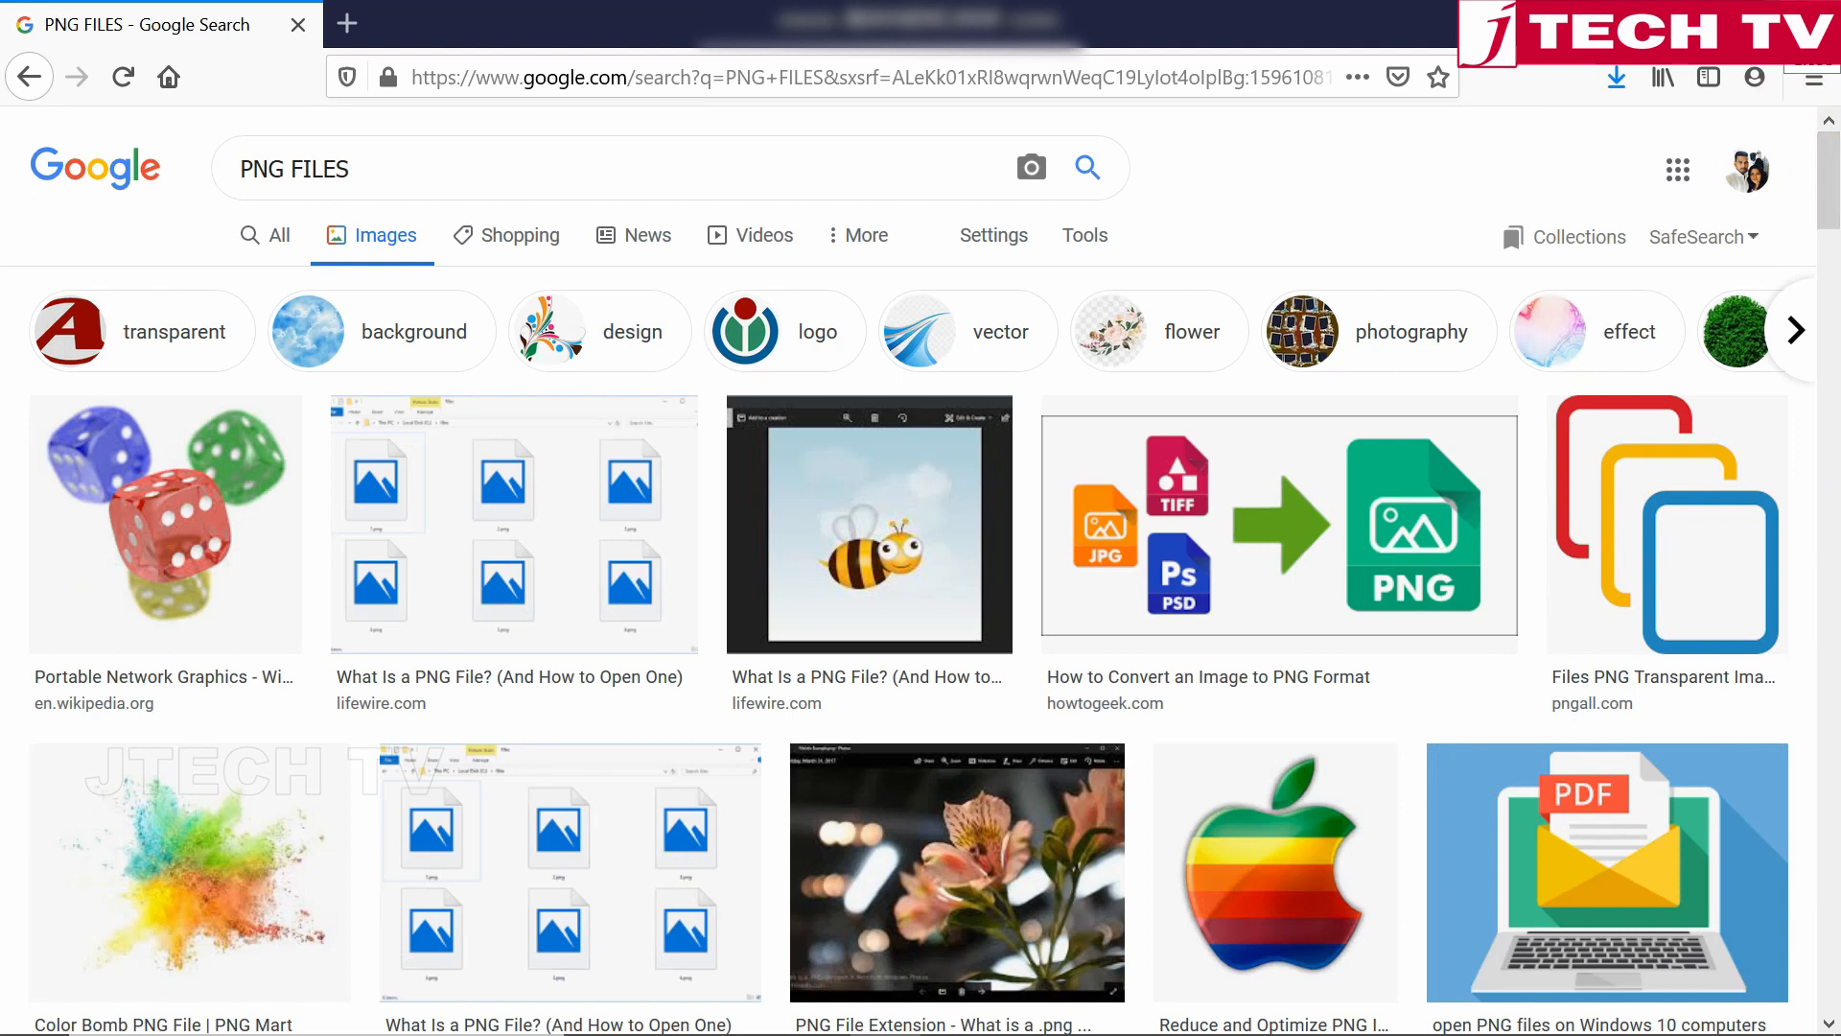
left_click(1816, 21)
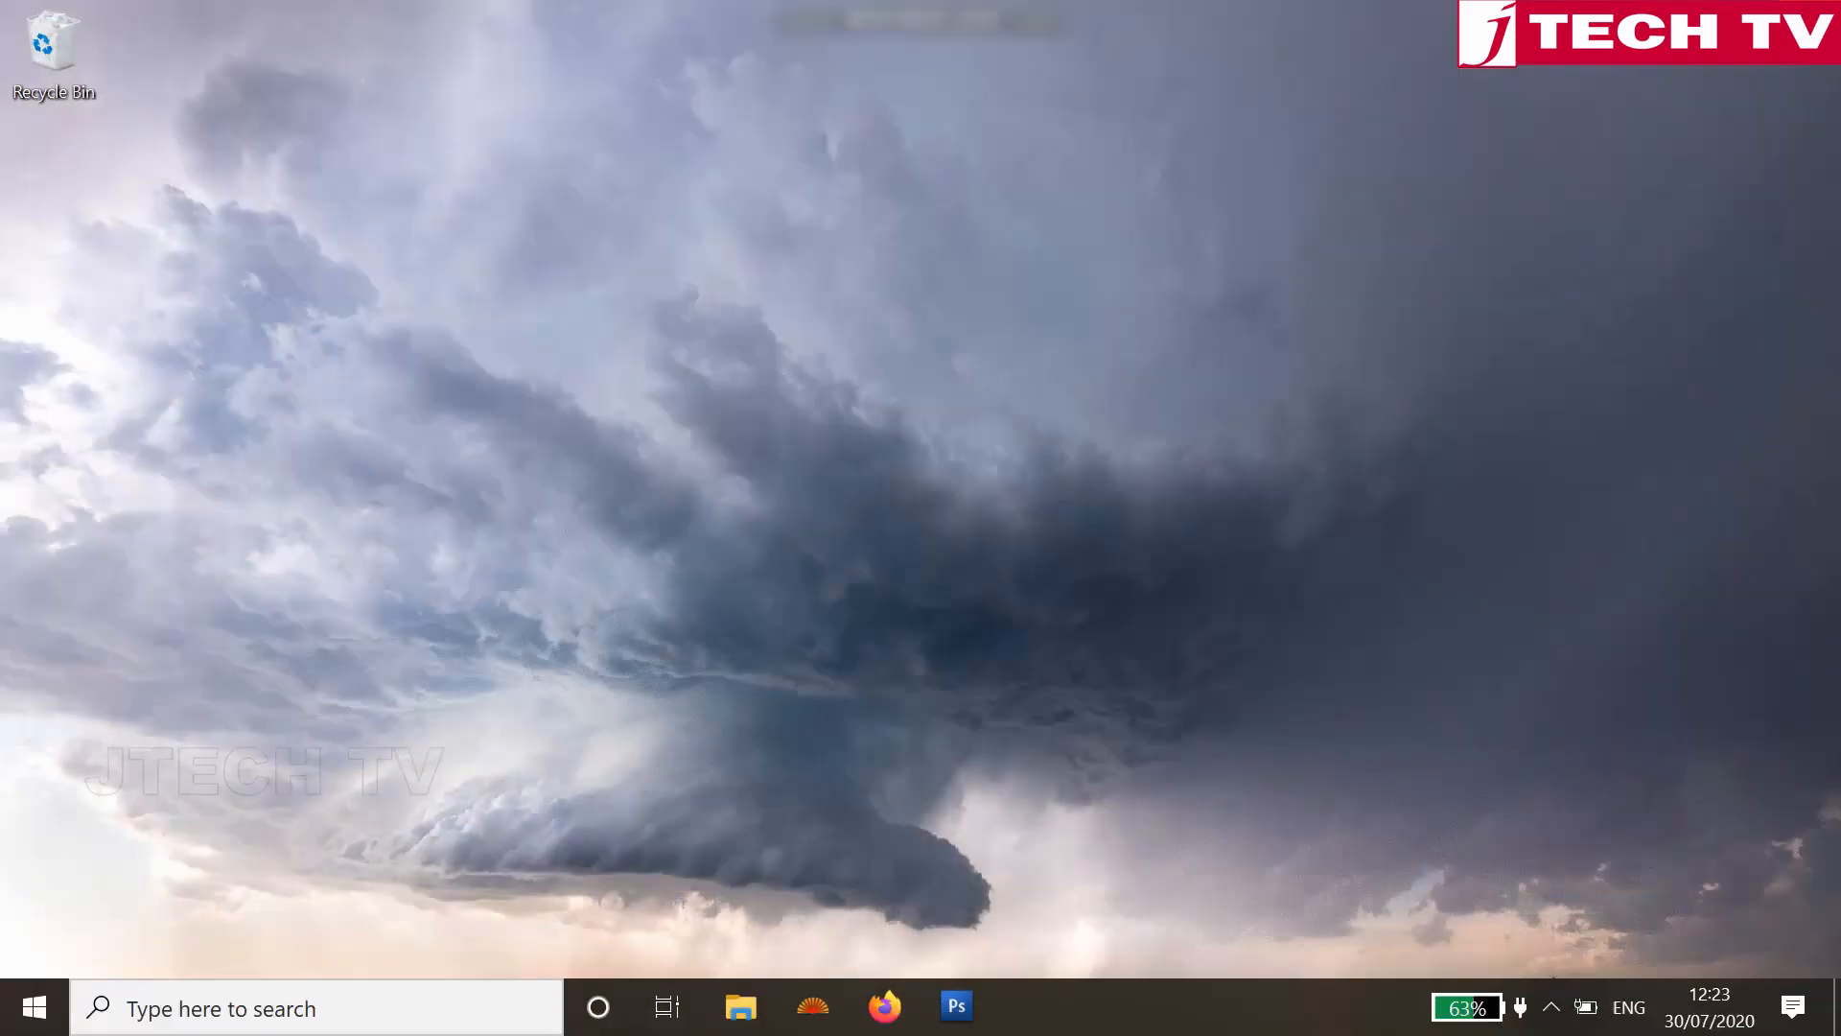
Switch to Photoshop and create a 1920 × 1080 pixel RGB document at 100 pixels/inch with a white background.
left_click(956, 1005)
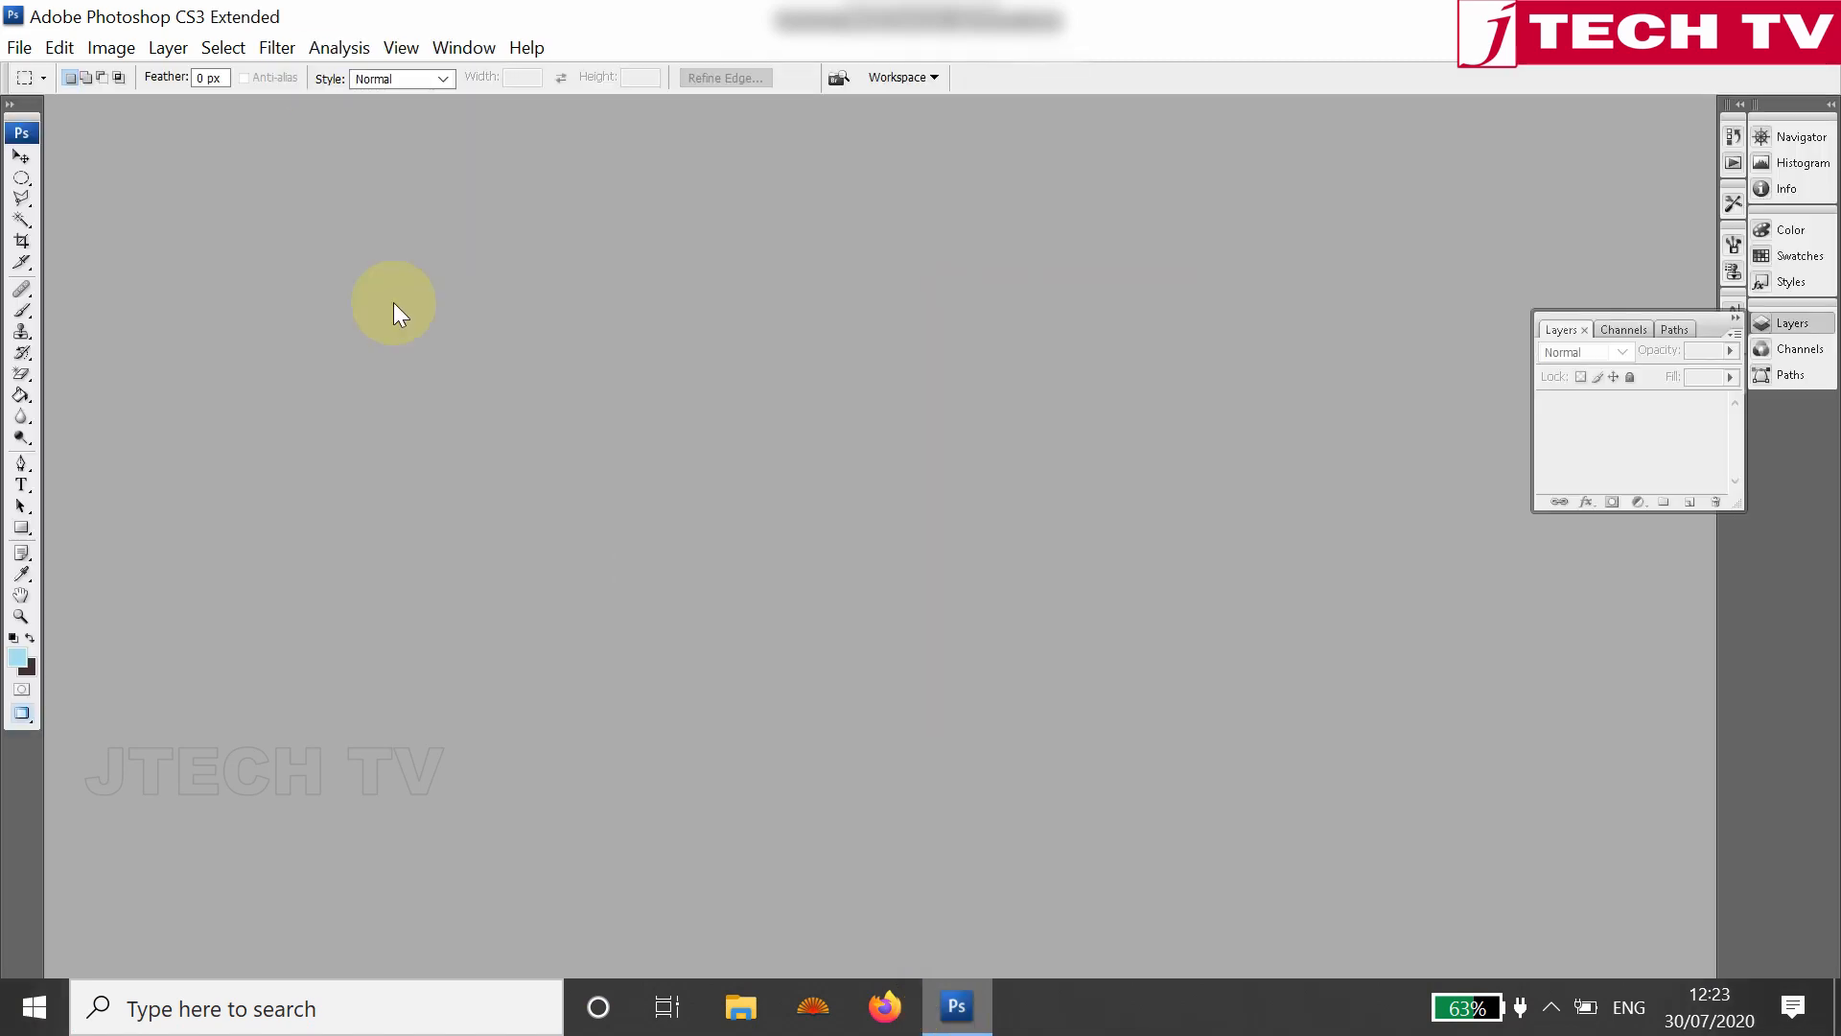
left_click(18, 48)
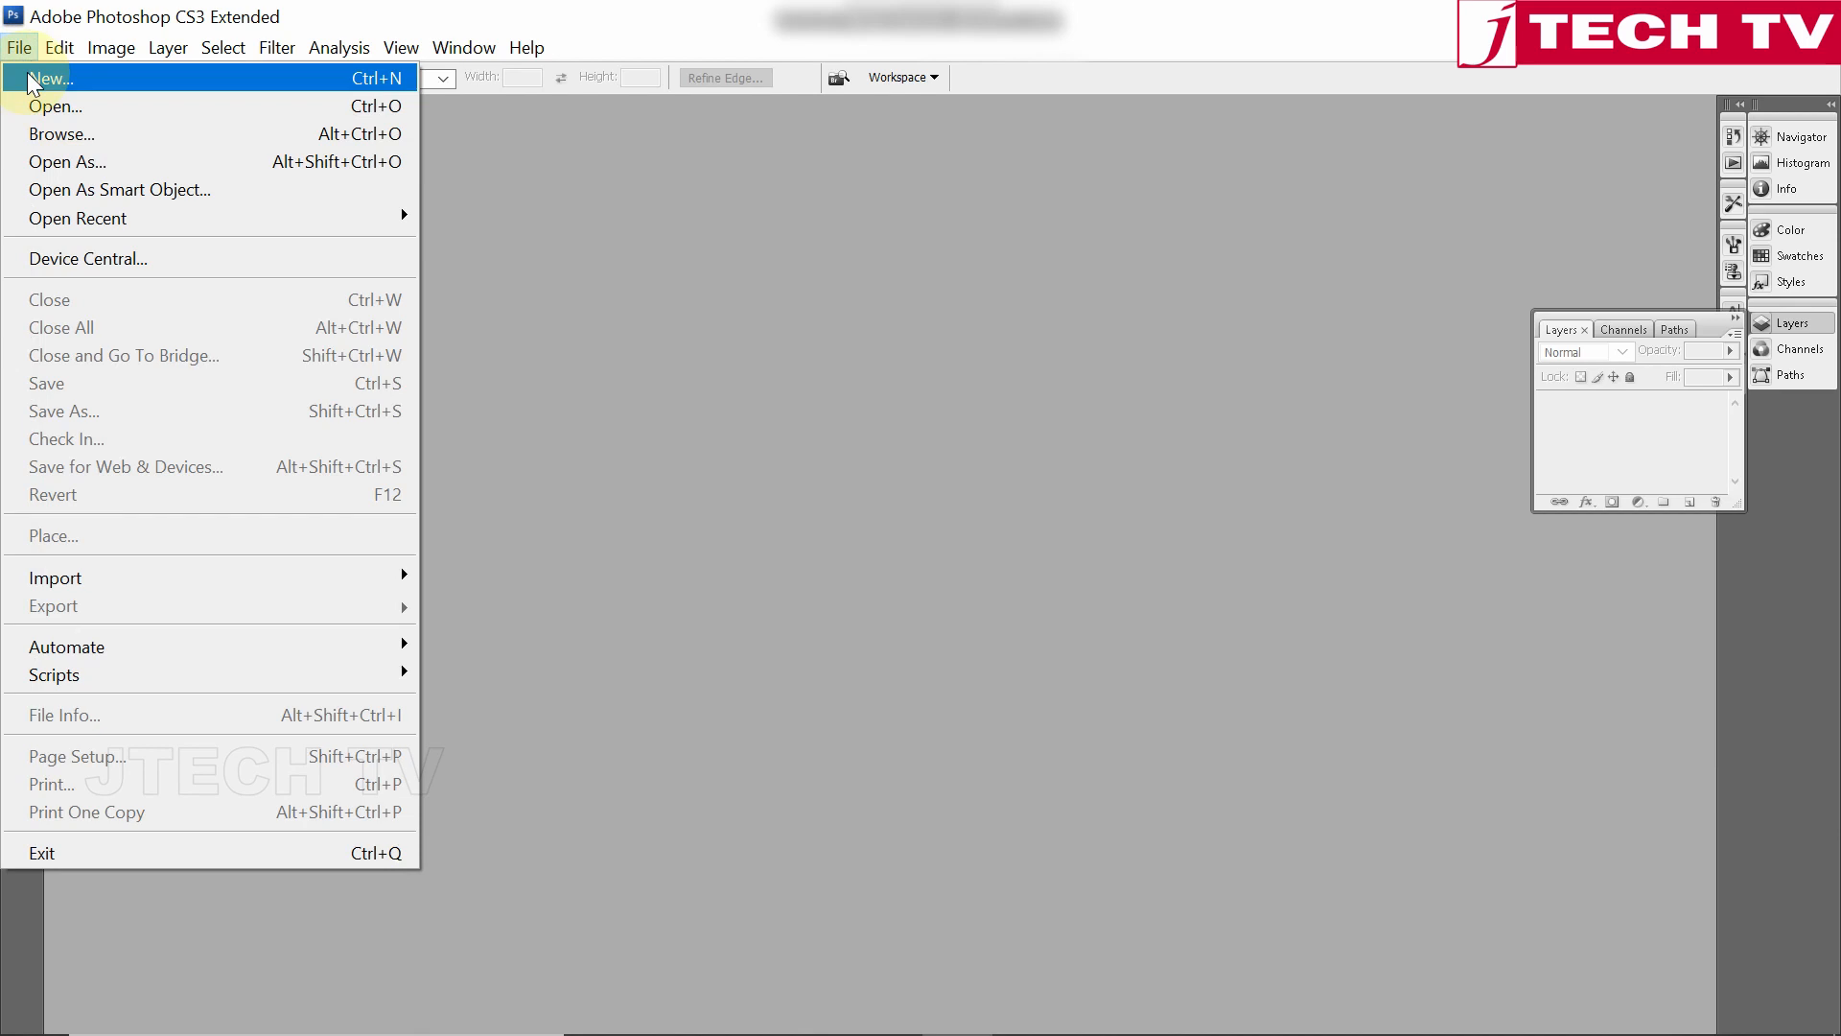
left_click(29, 77)
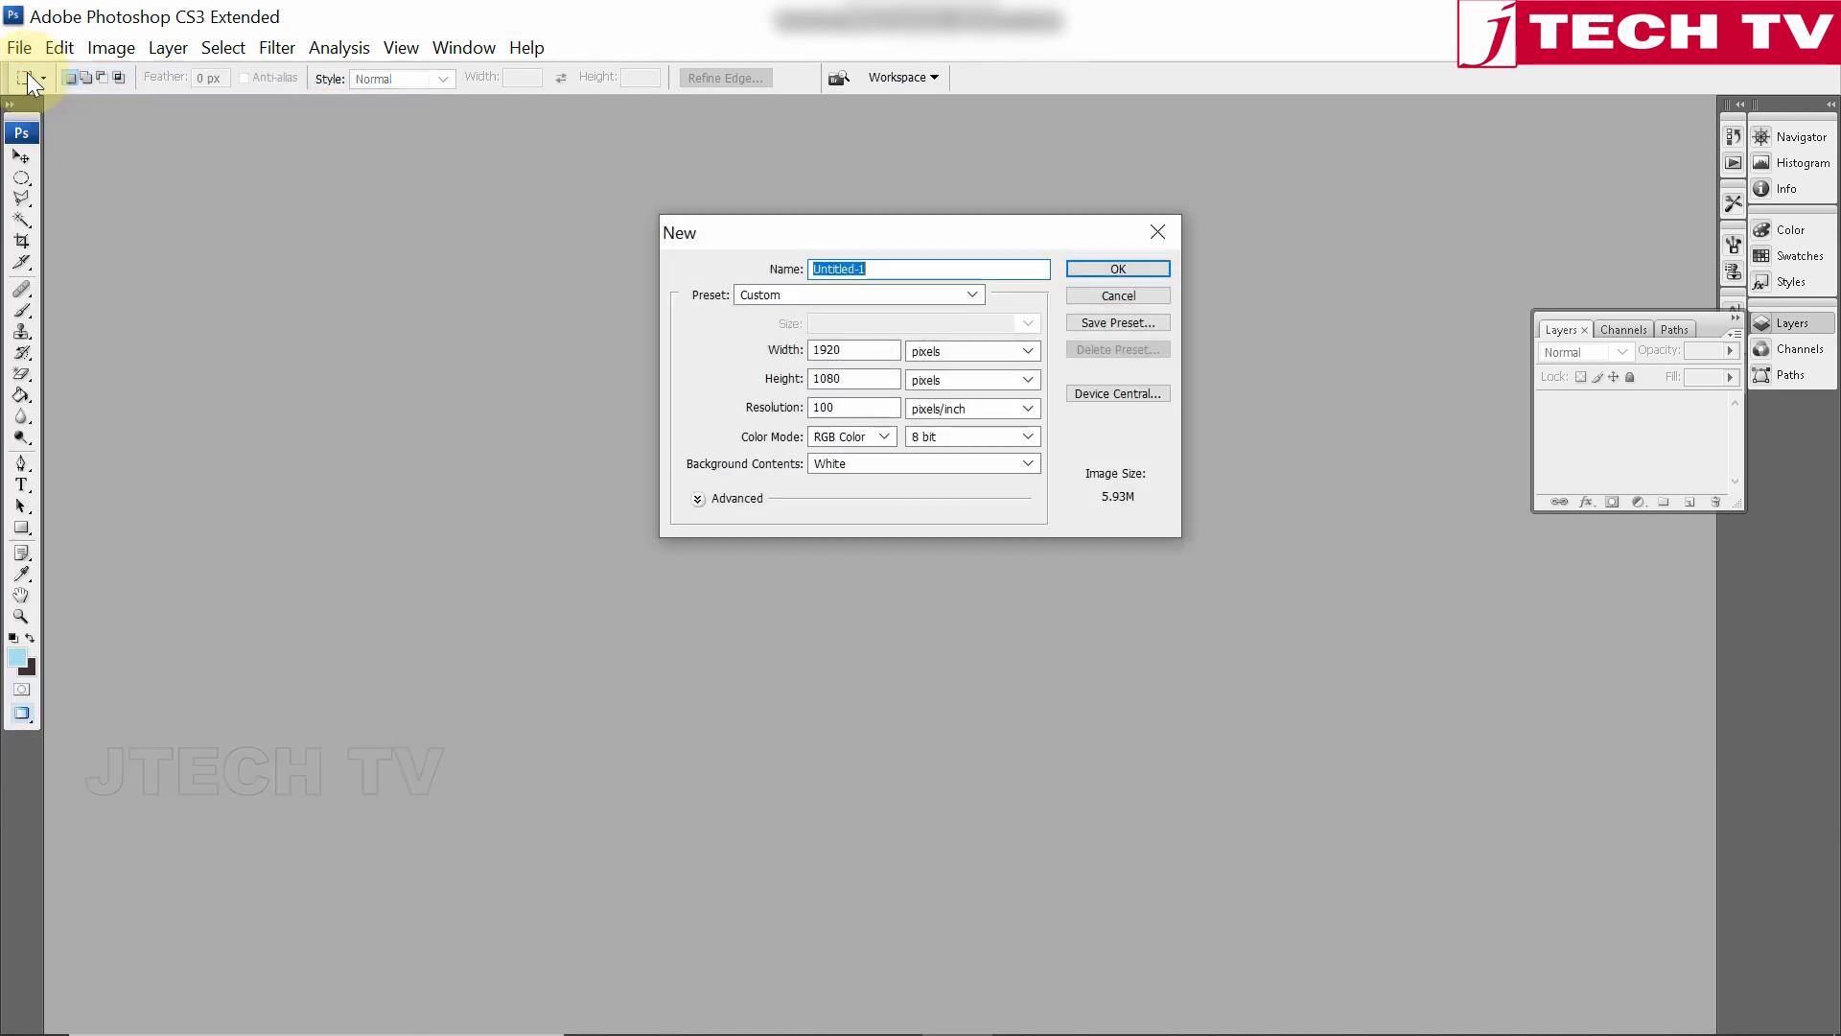
key("Return")
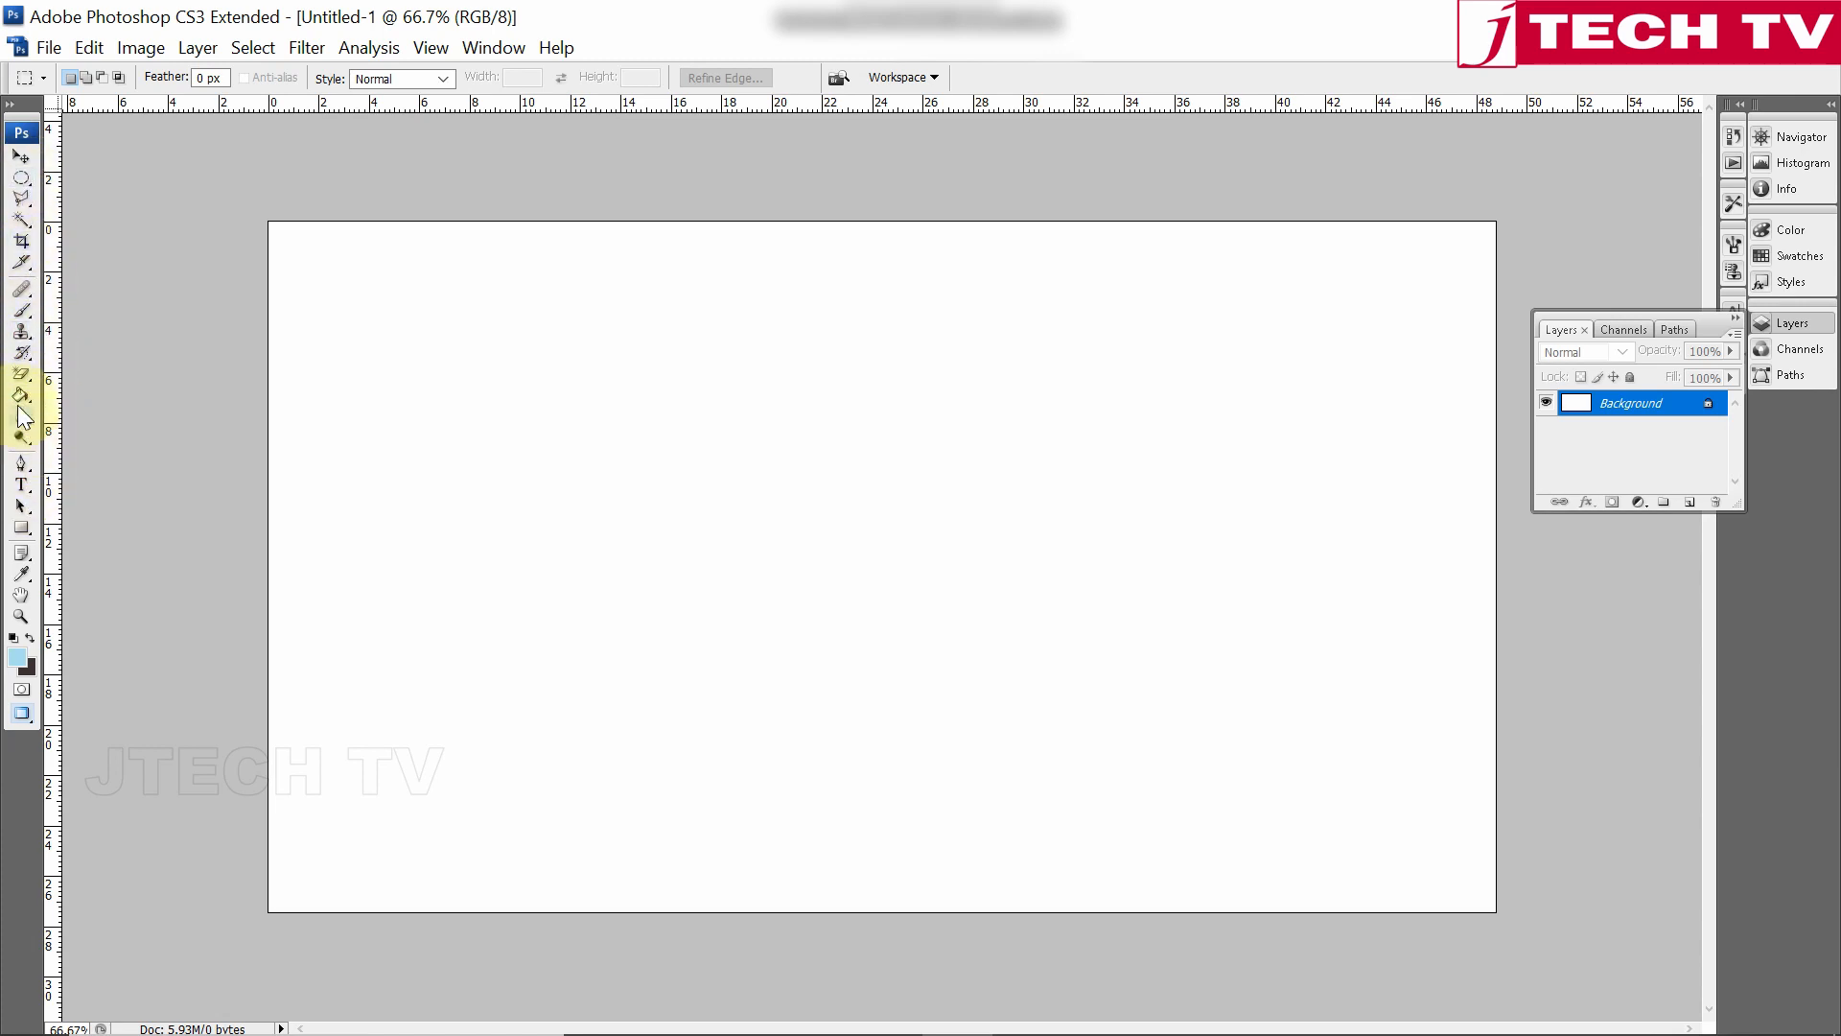
Draw a light blue circle about 14 cm across near the canvas centre with the Ellipse Tool, and hide the Background layer.
left_click(21, 527)
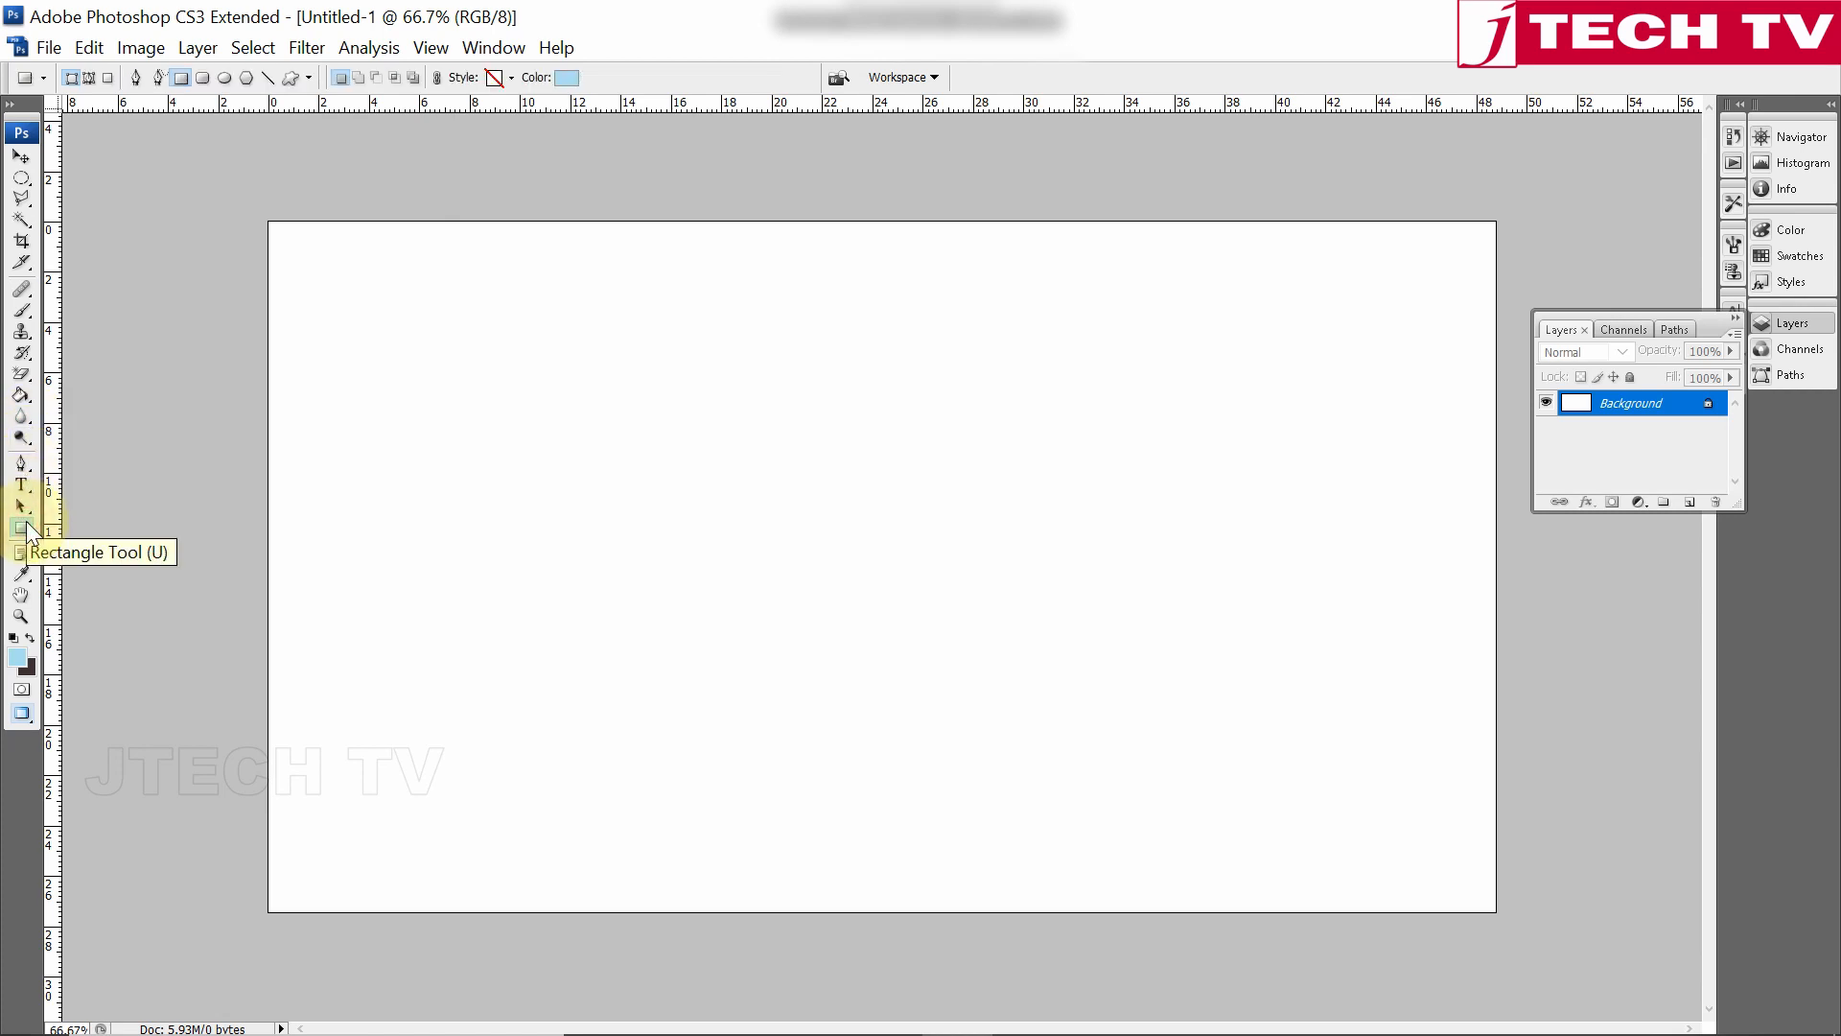
right_click(26, 521)
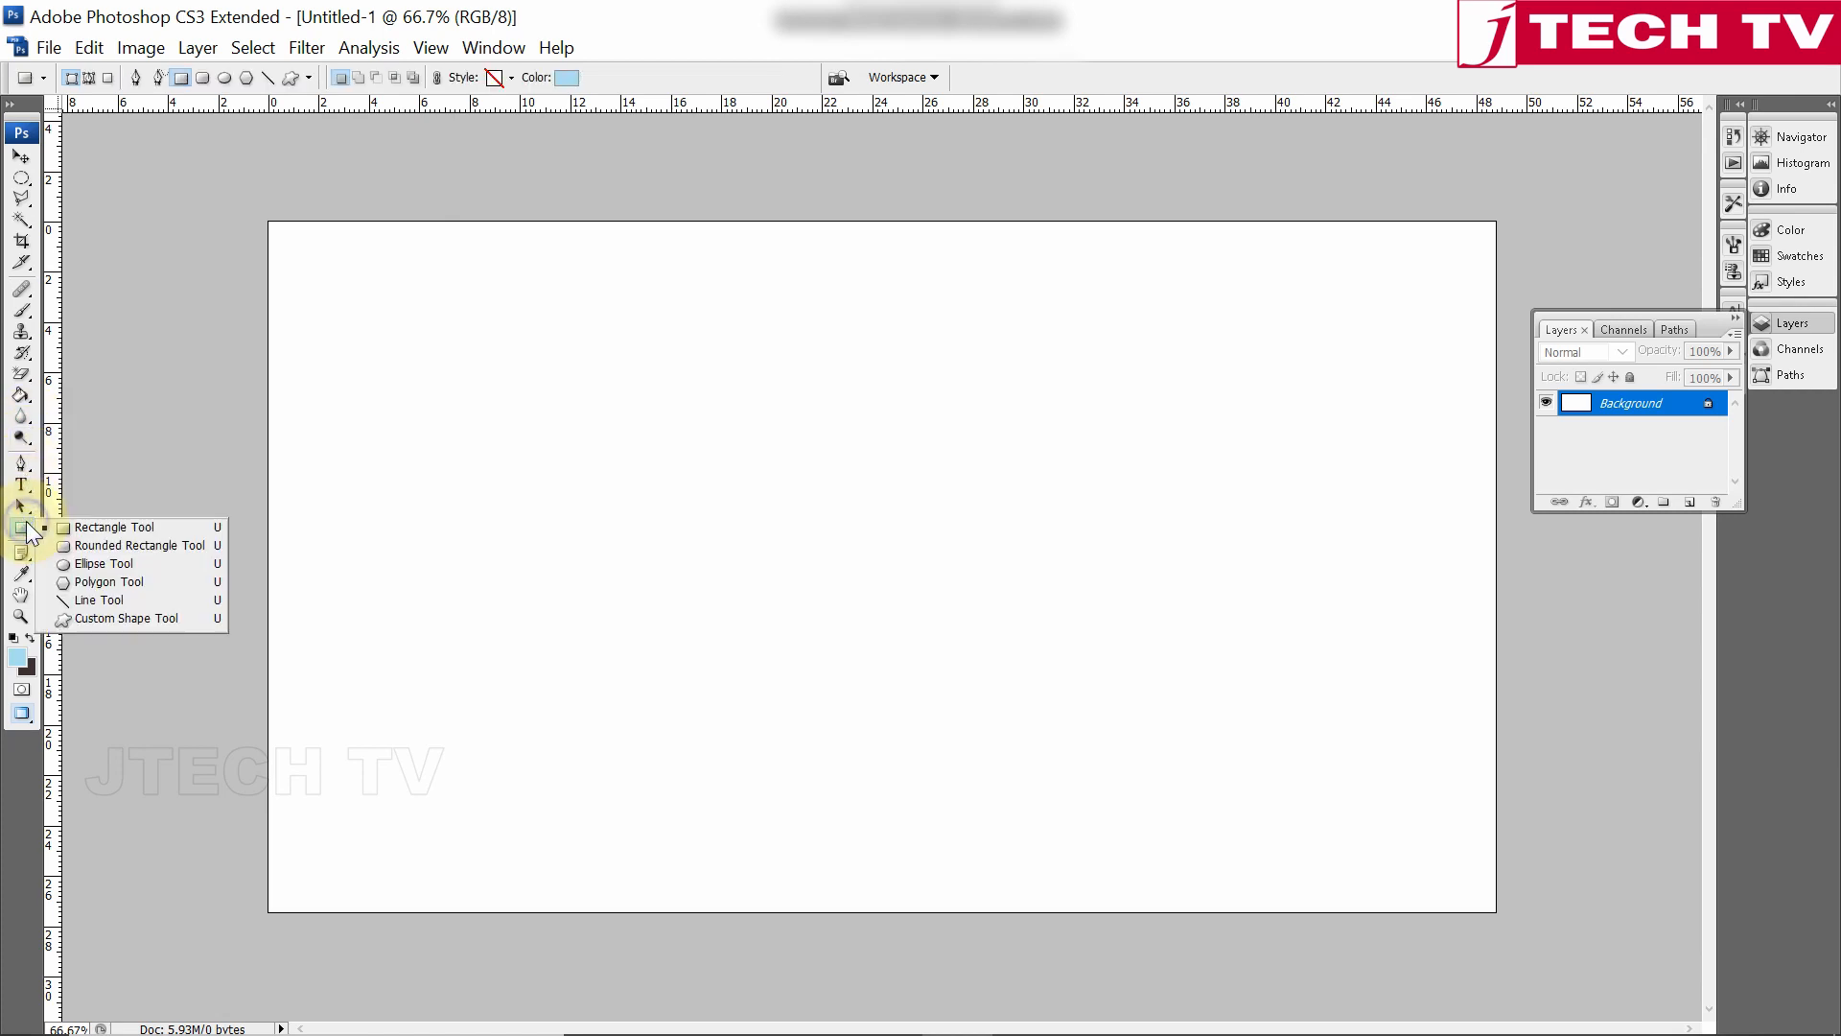
left_click(107, 564)
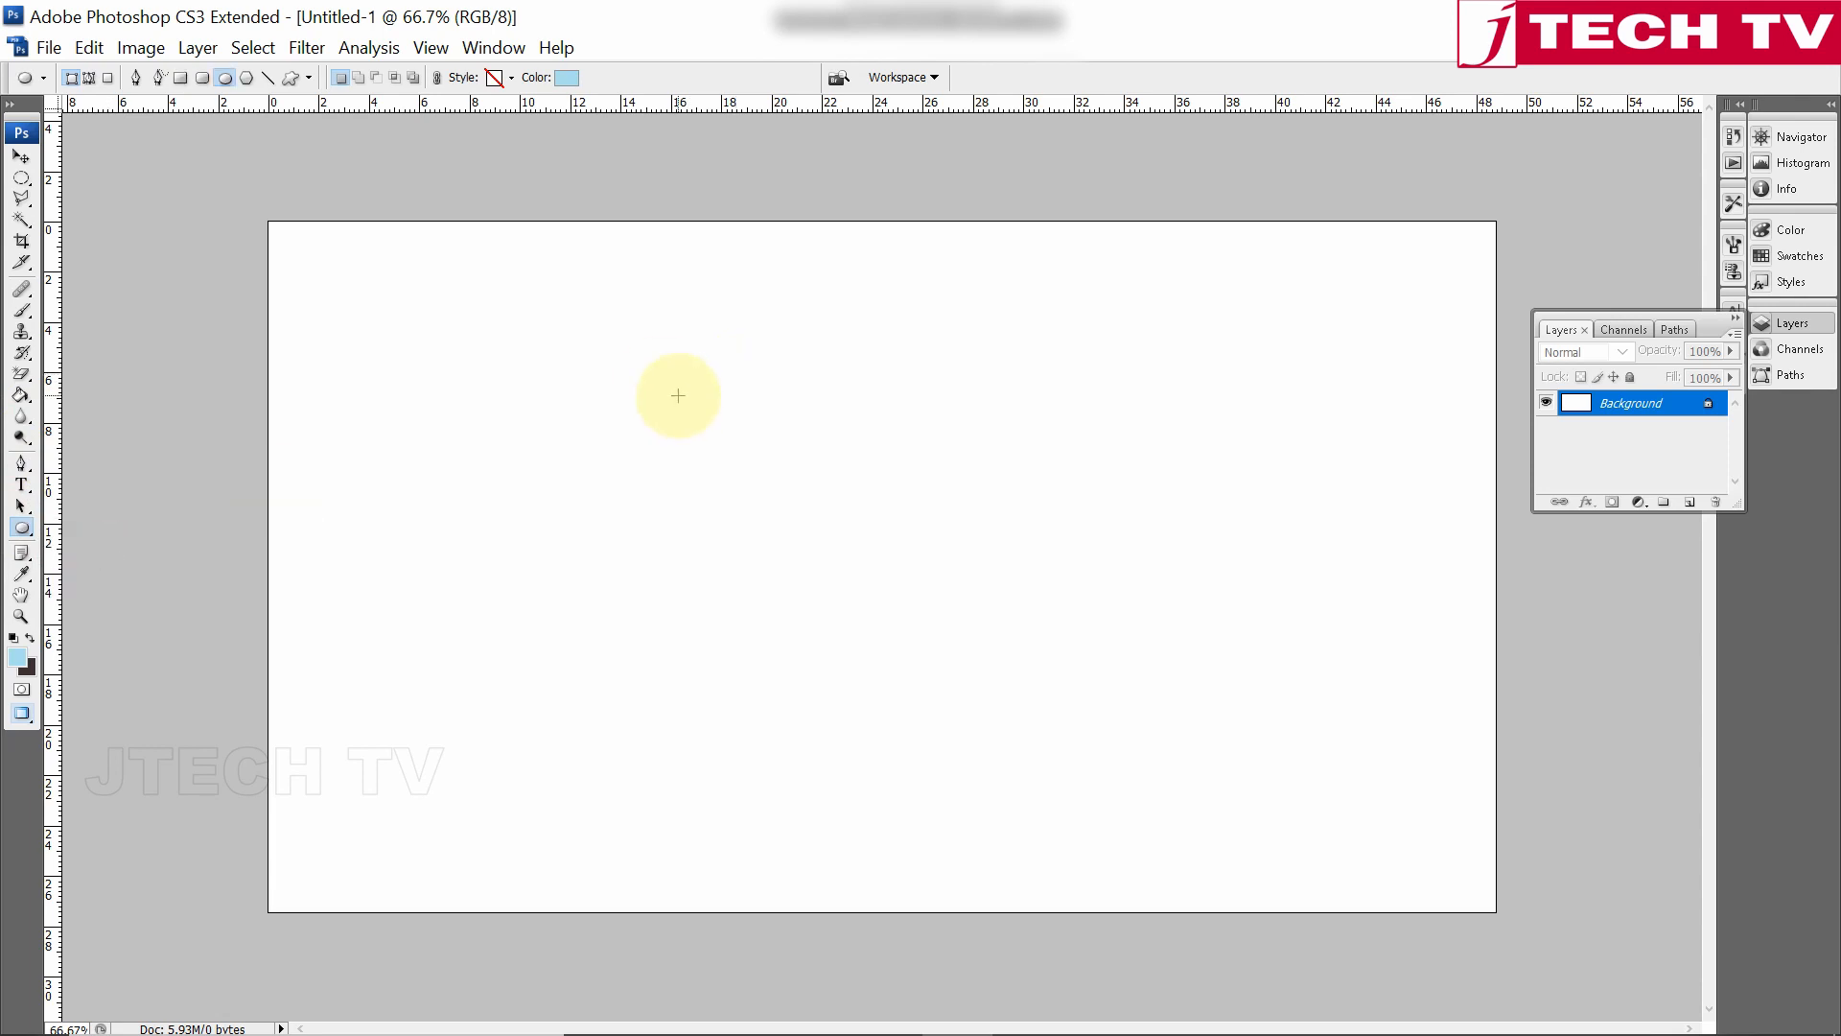
left_click_drag(678, 395, 1094, 754)
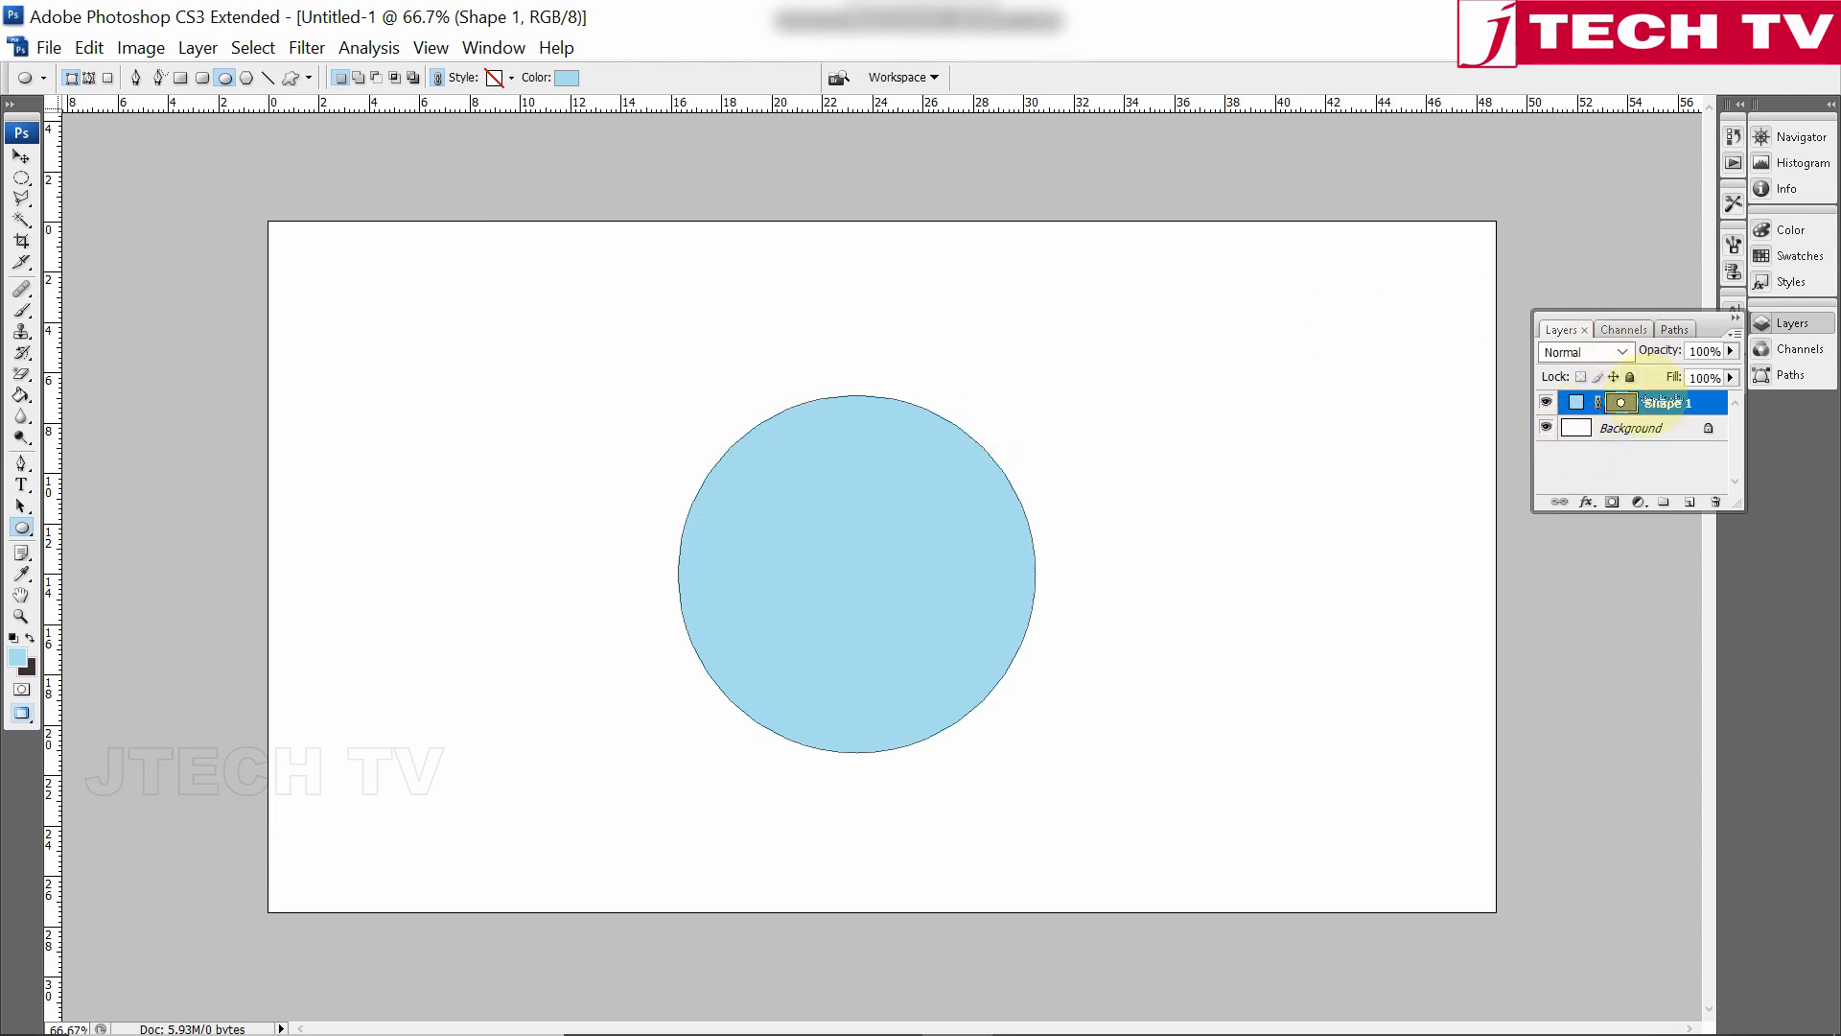
left_click(1546, 428)
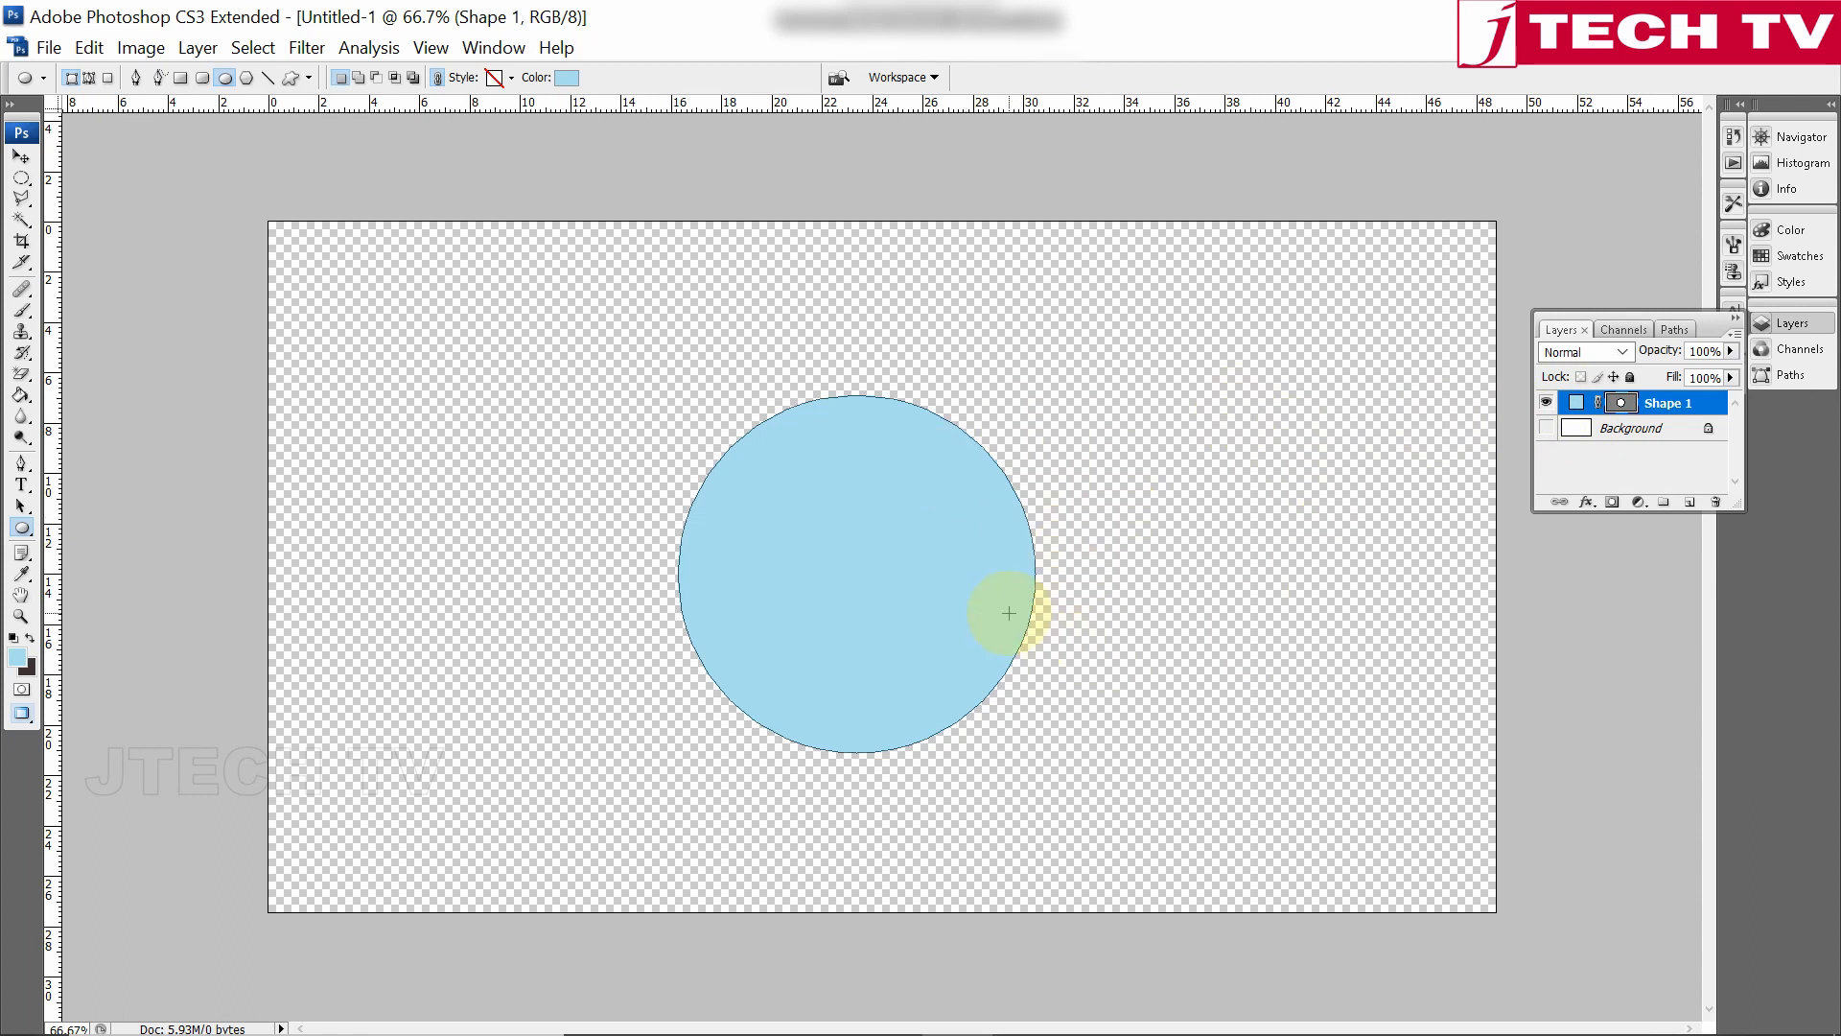
Start saving the document under a new file and choose PNG as the format.
key("ctrl+s")
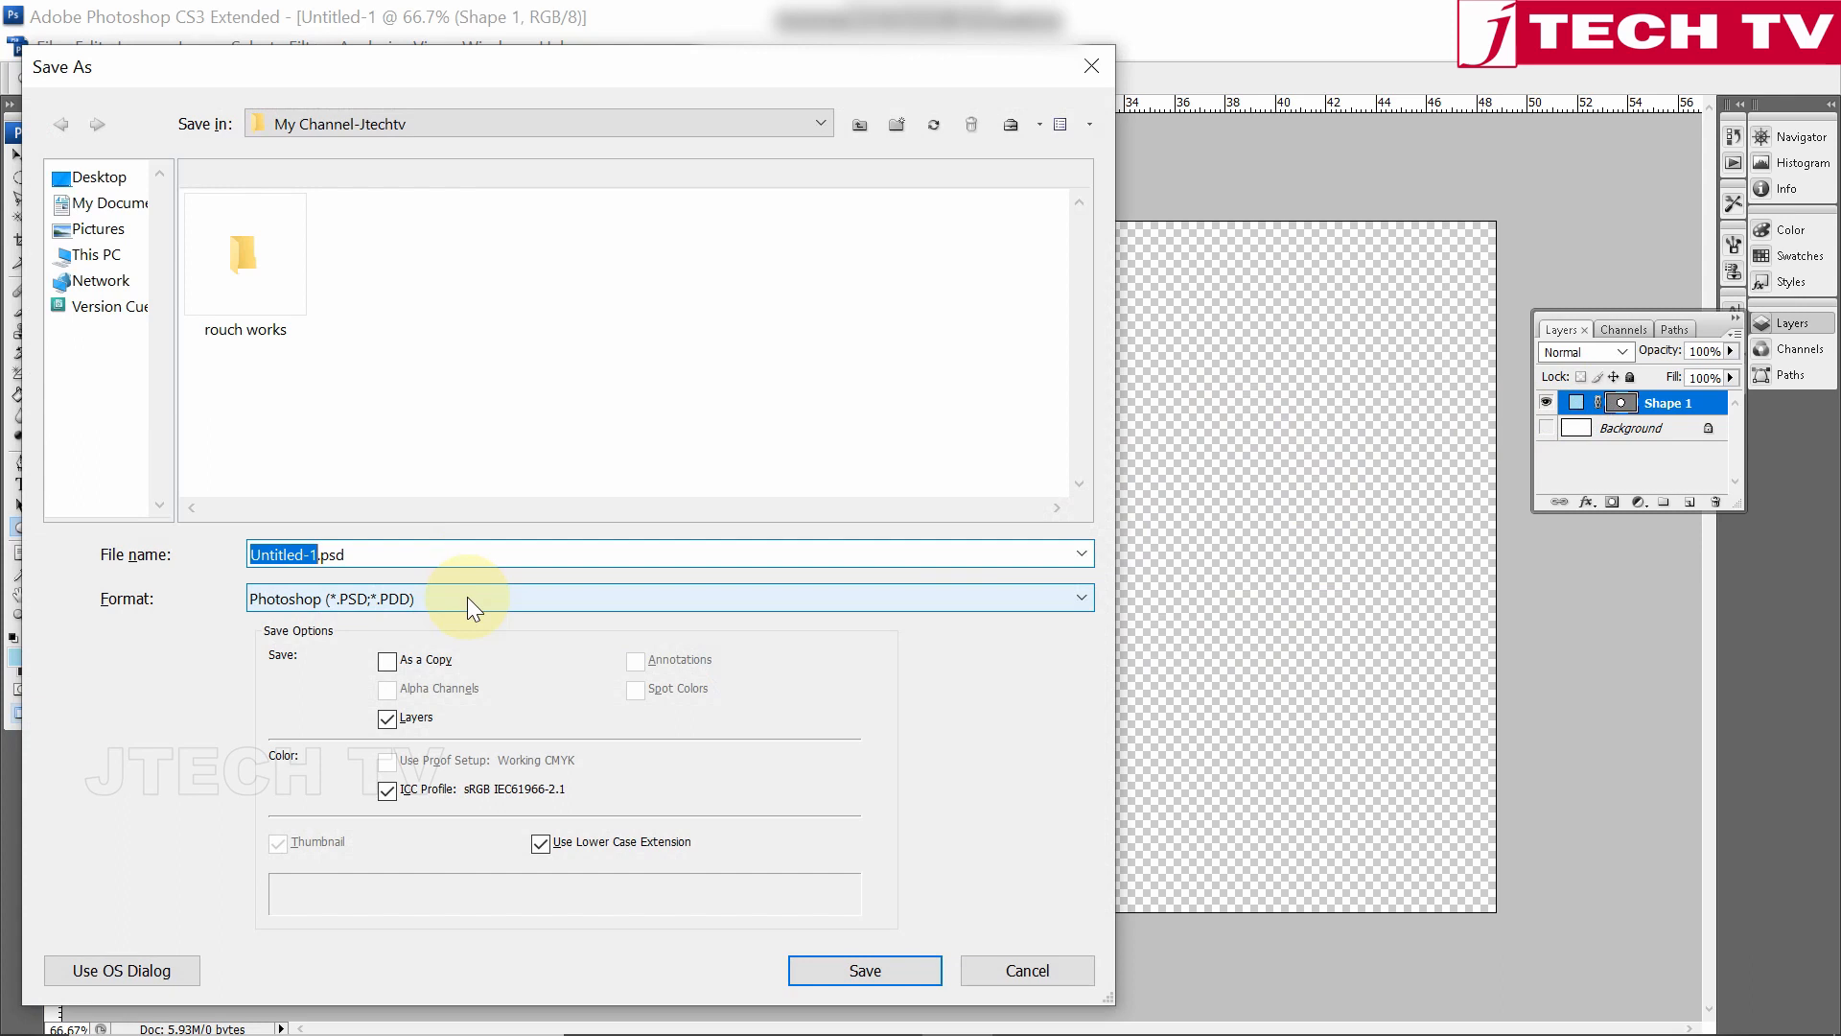
key("Escape")
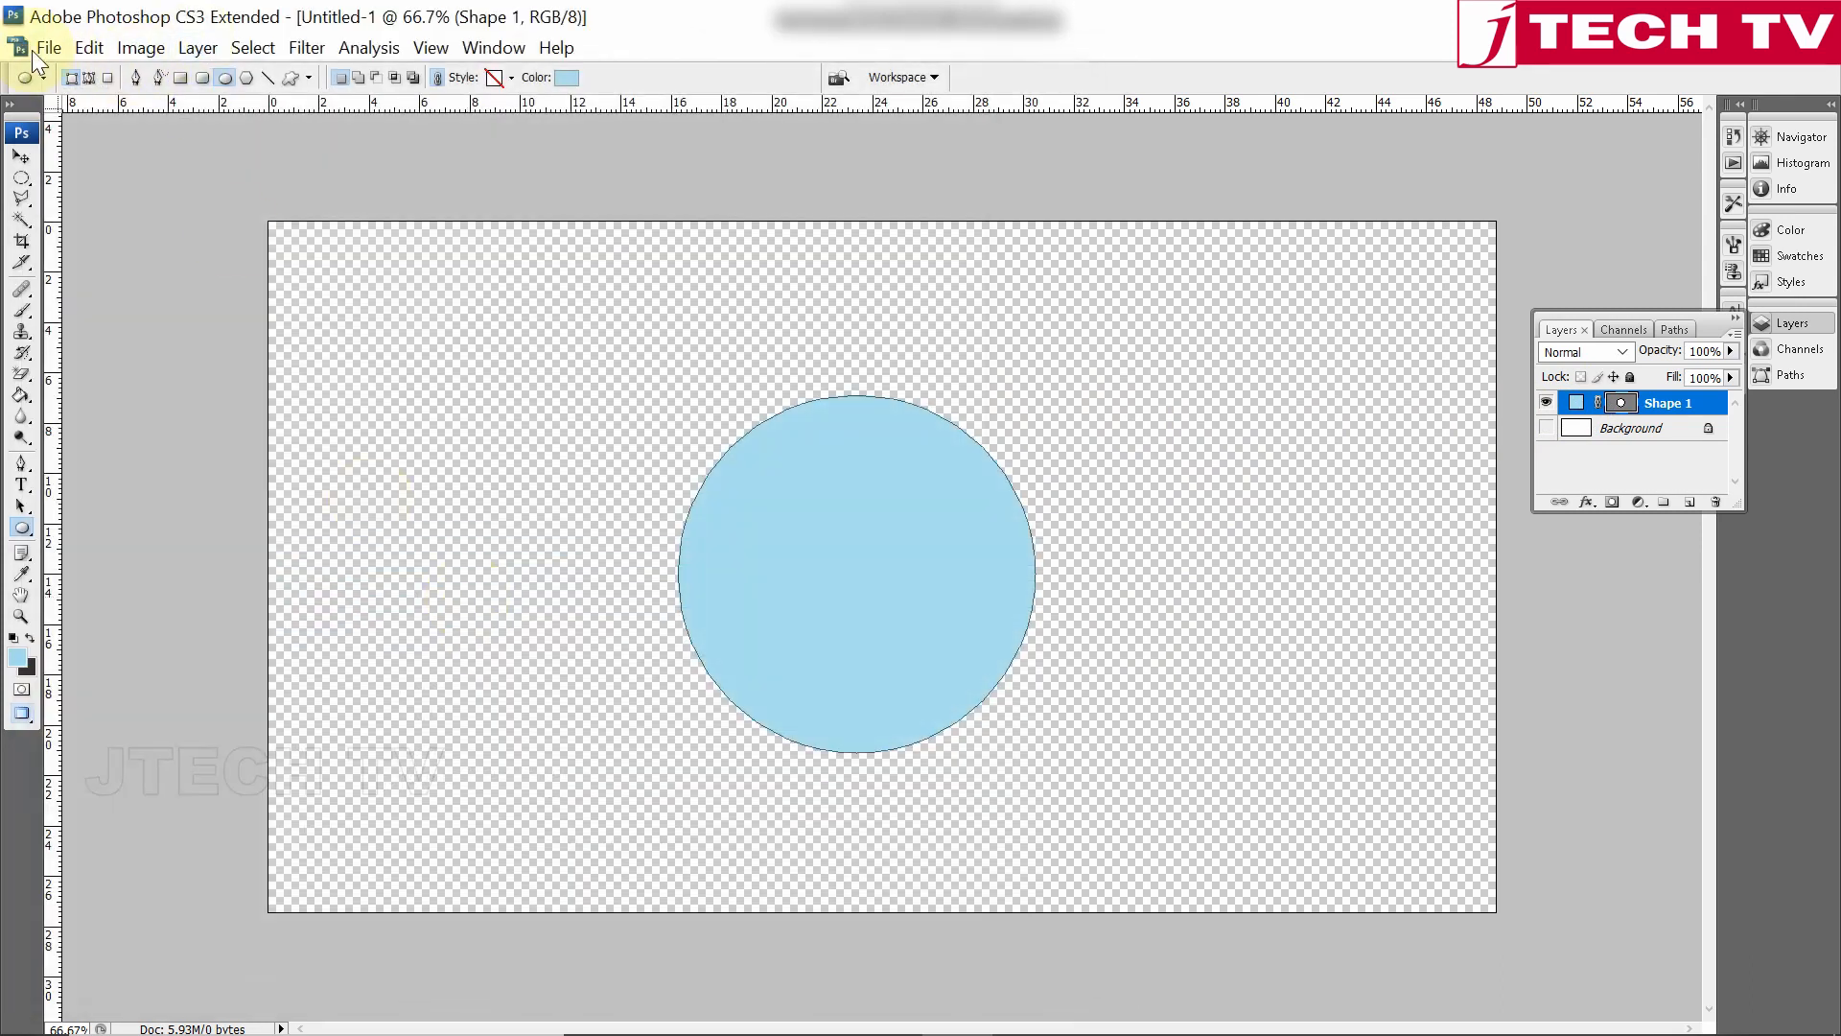
left_click(50, 45)
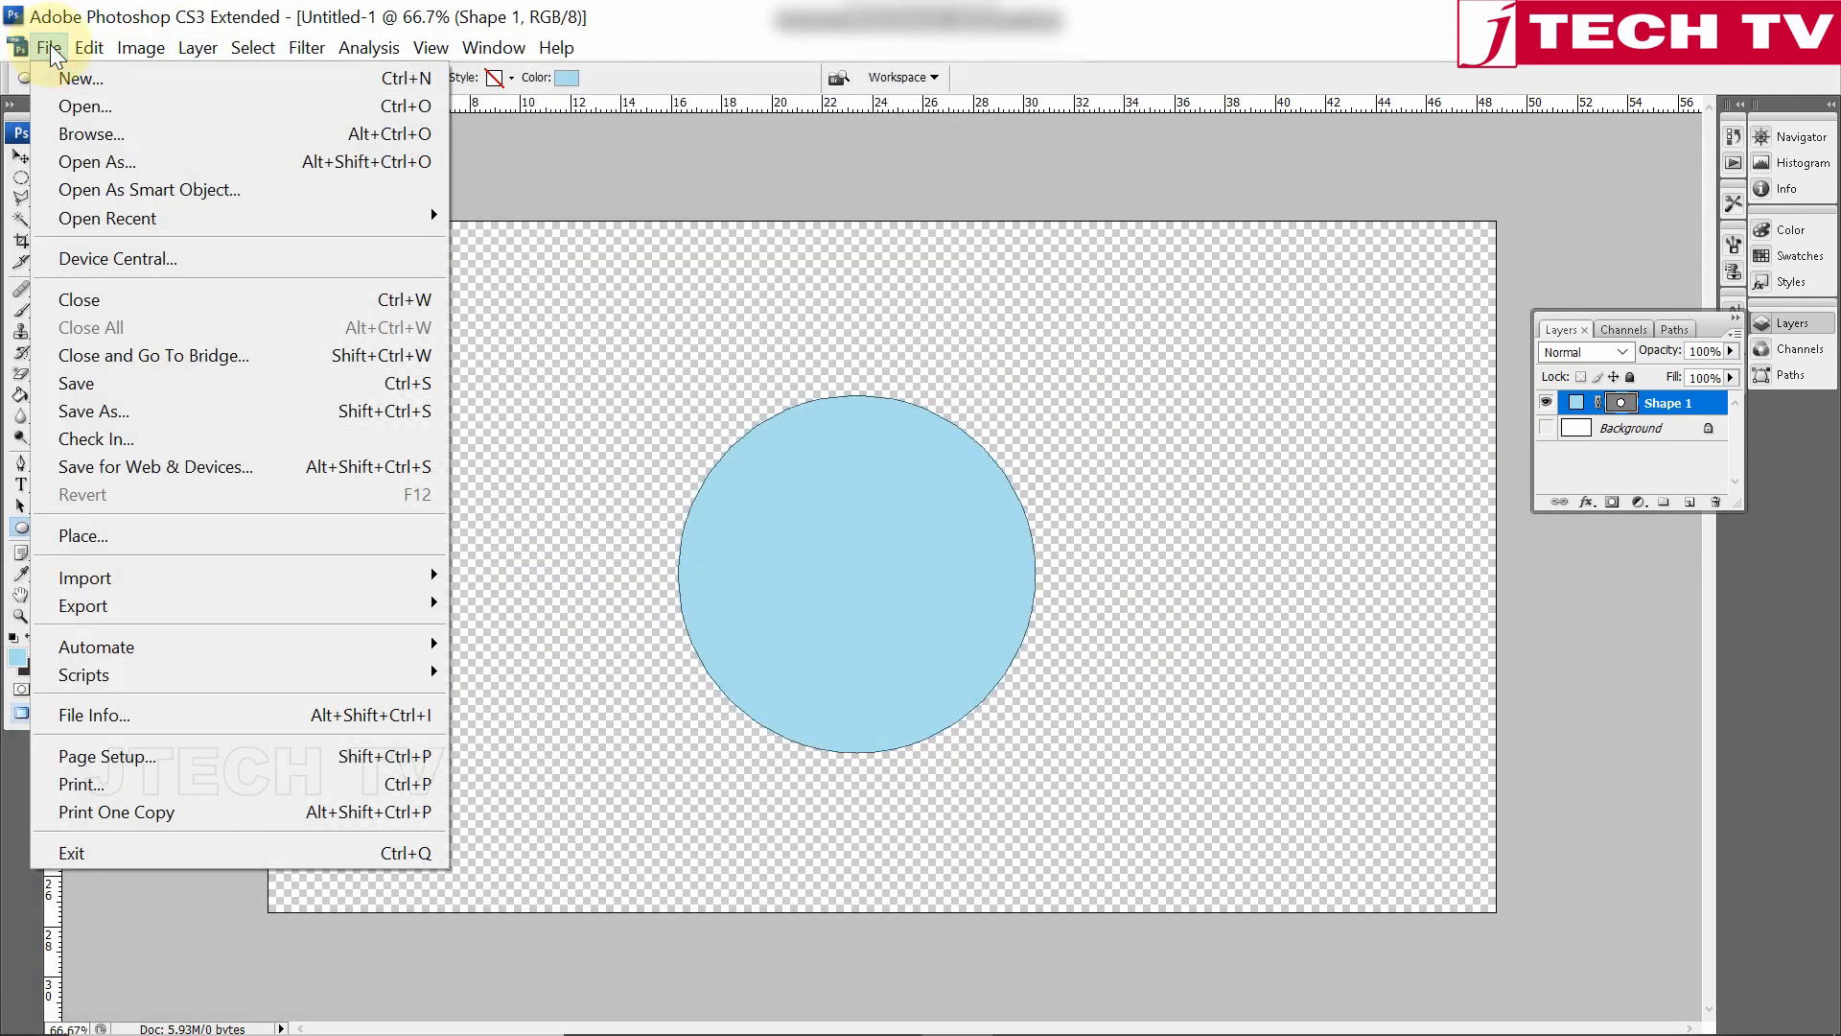
left_click(92, 414)
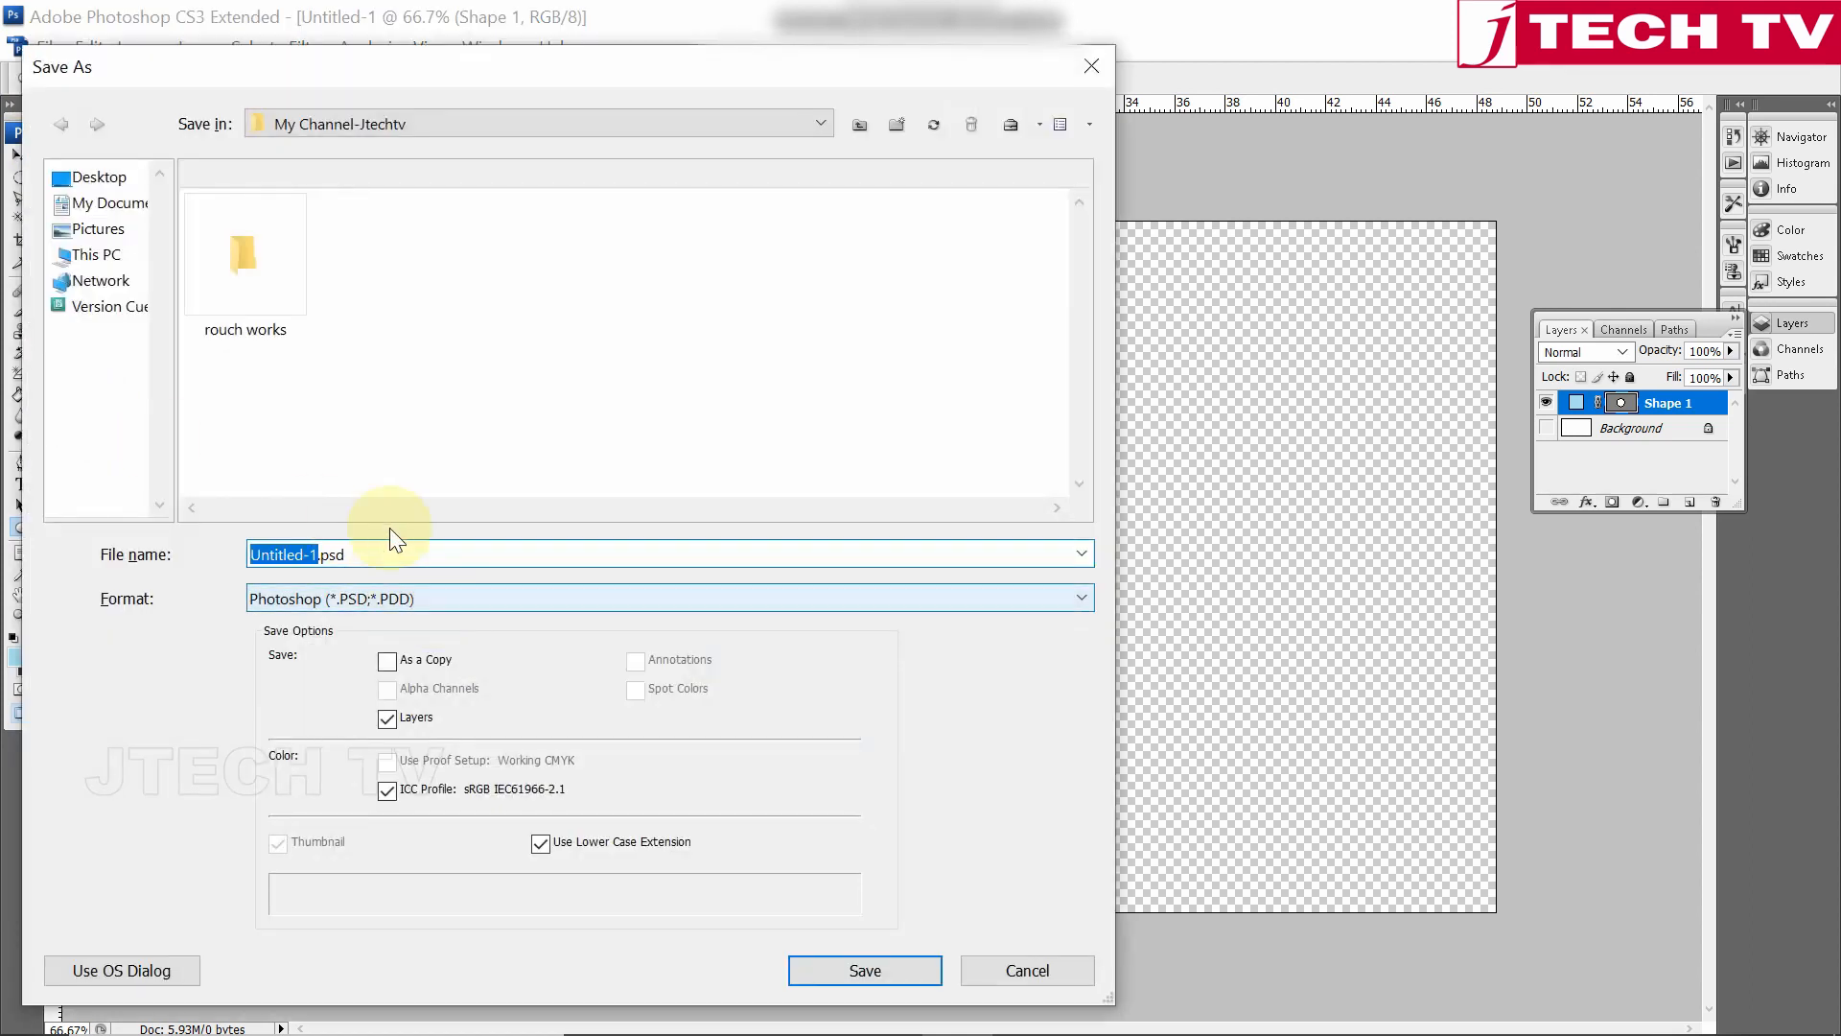
left_click(411, 596)
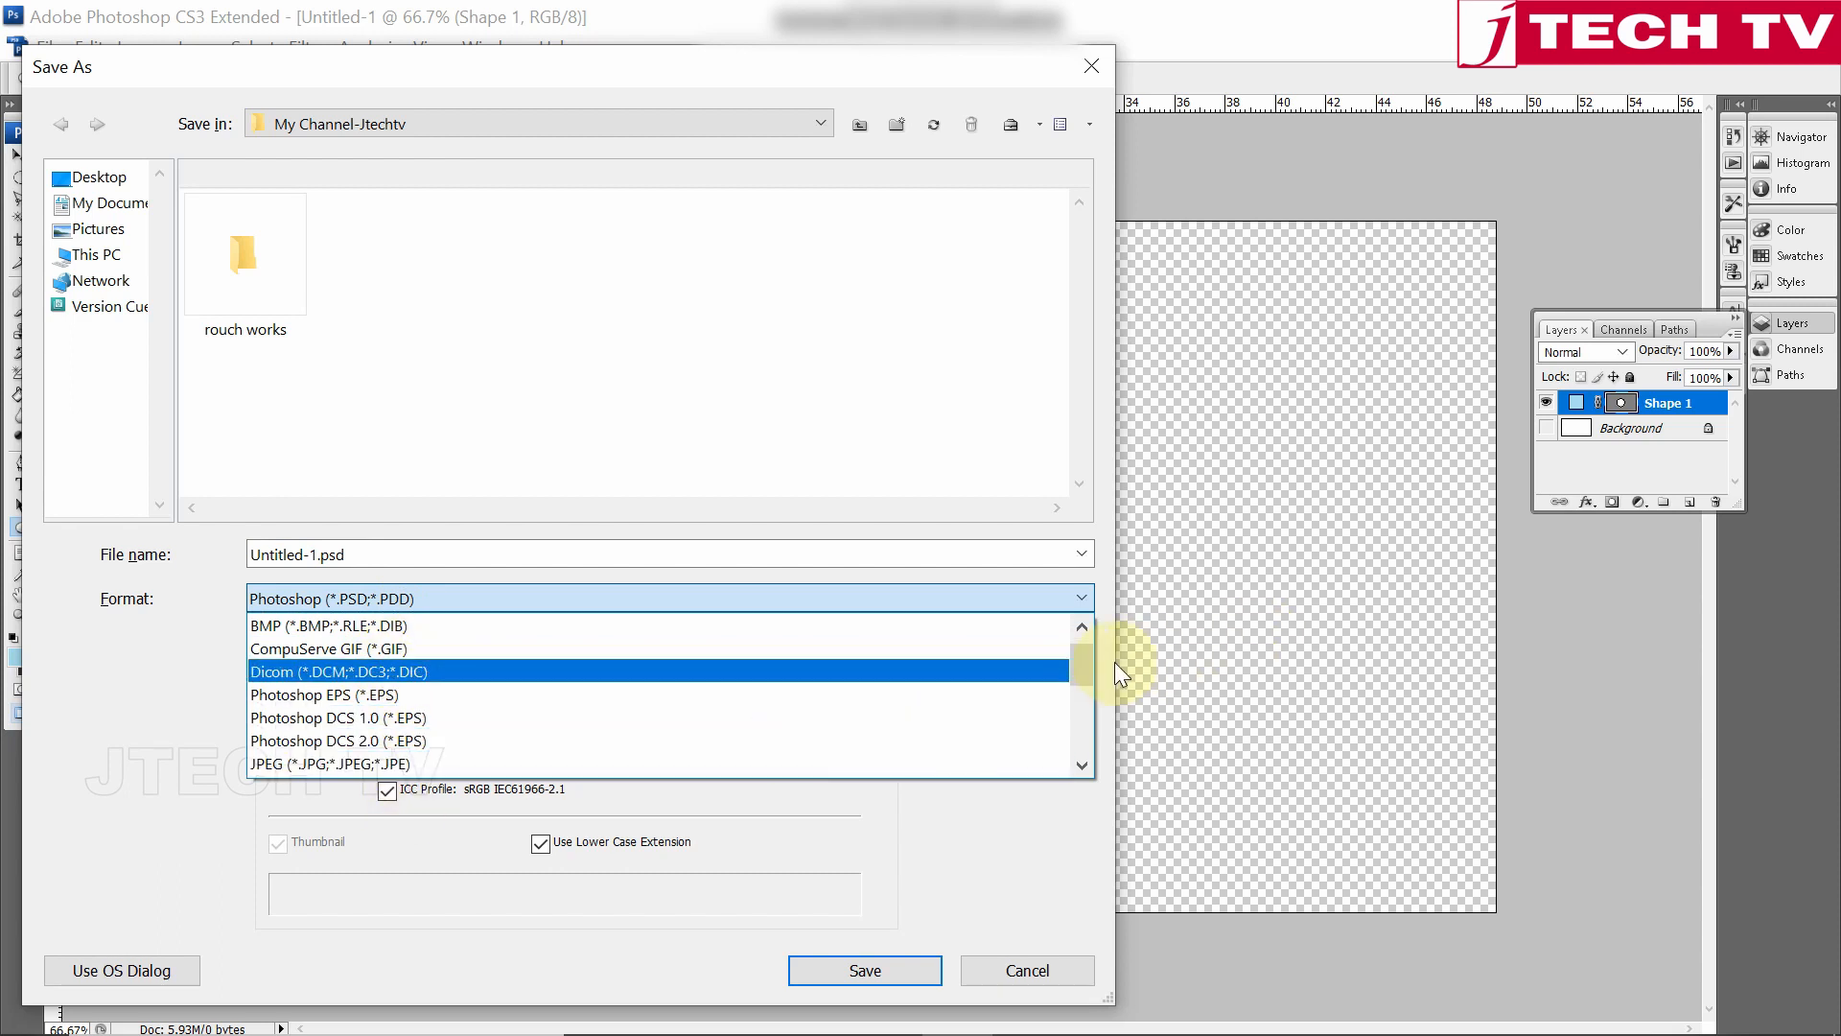
left_click_drag(1078, 668, 1080, 710)
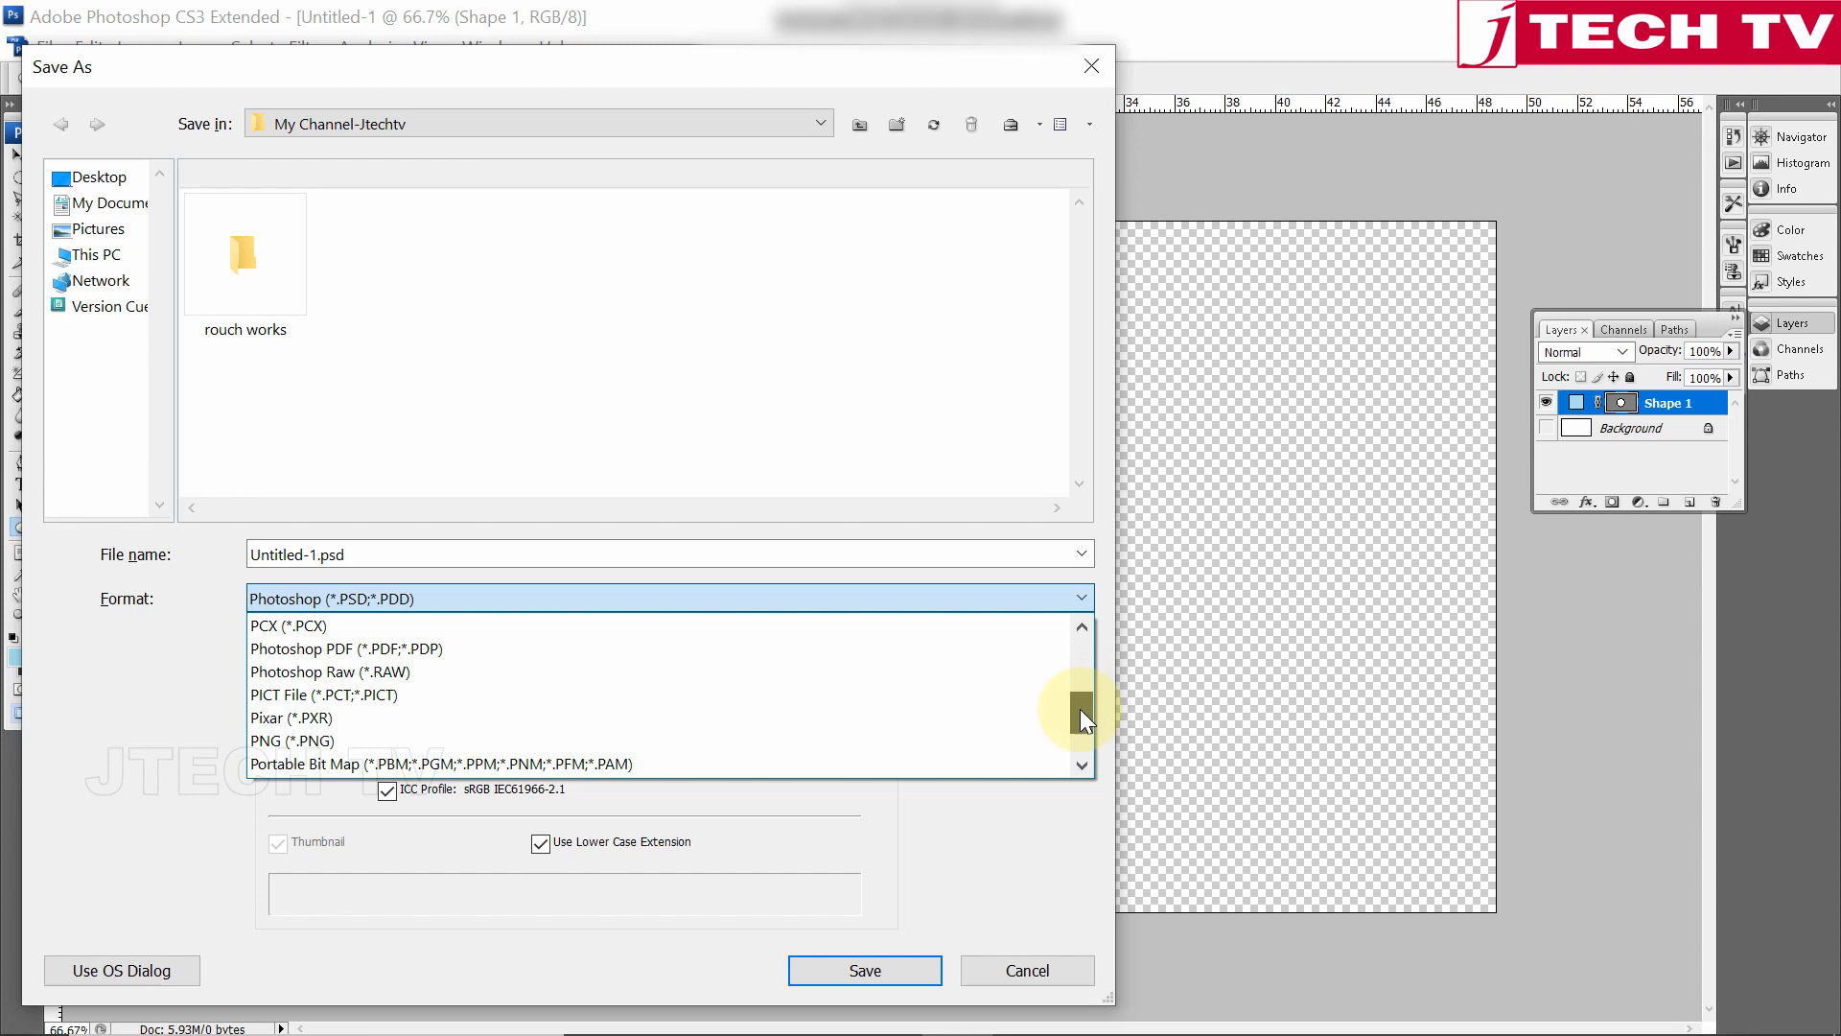
left_click(280, 740)
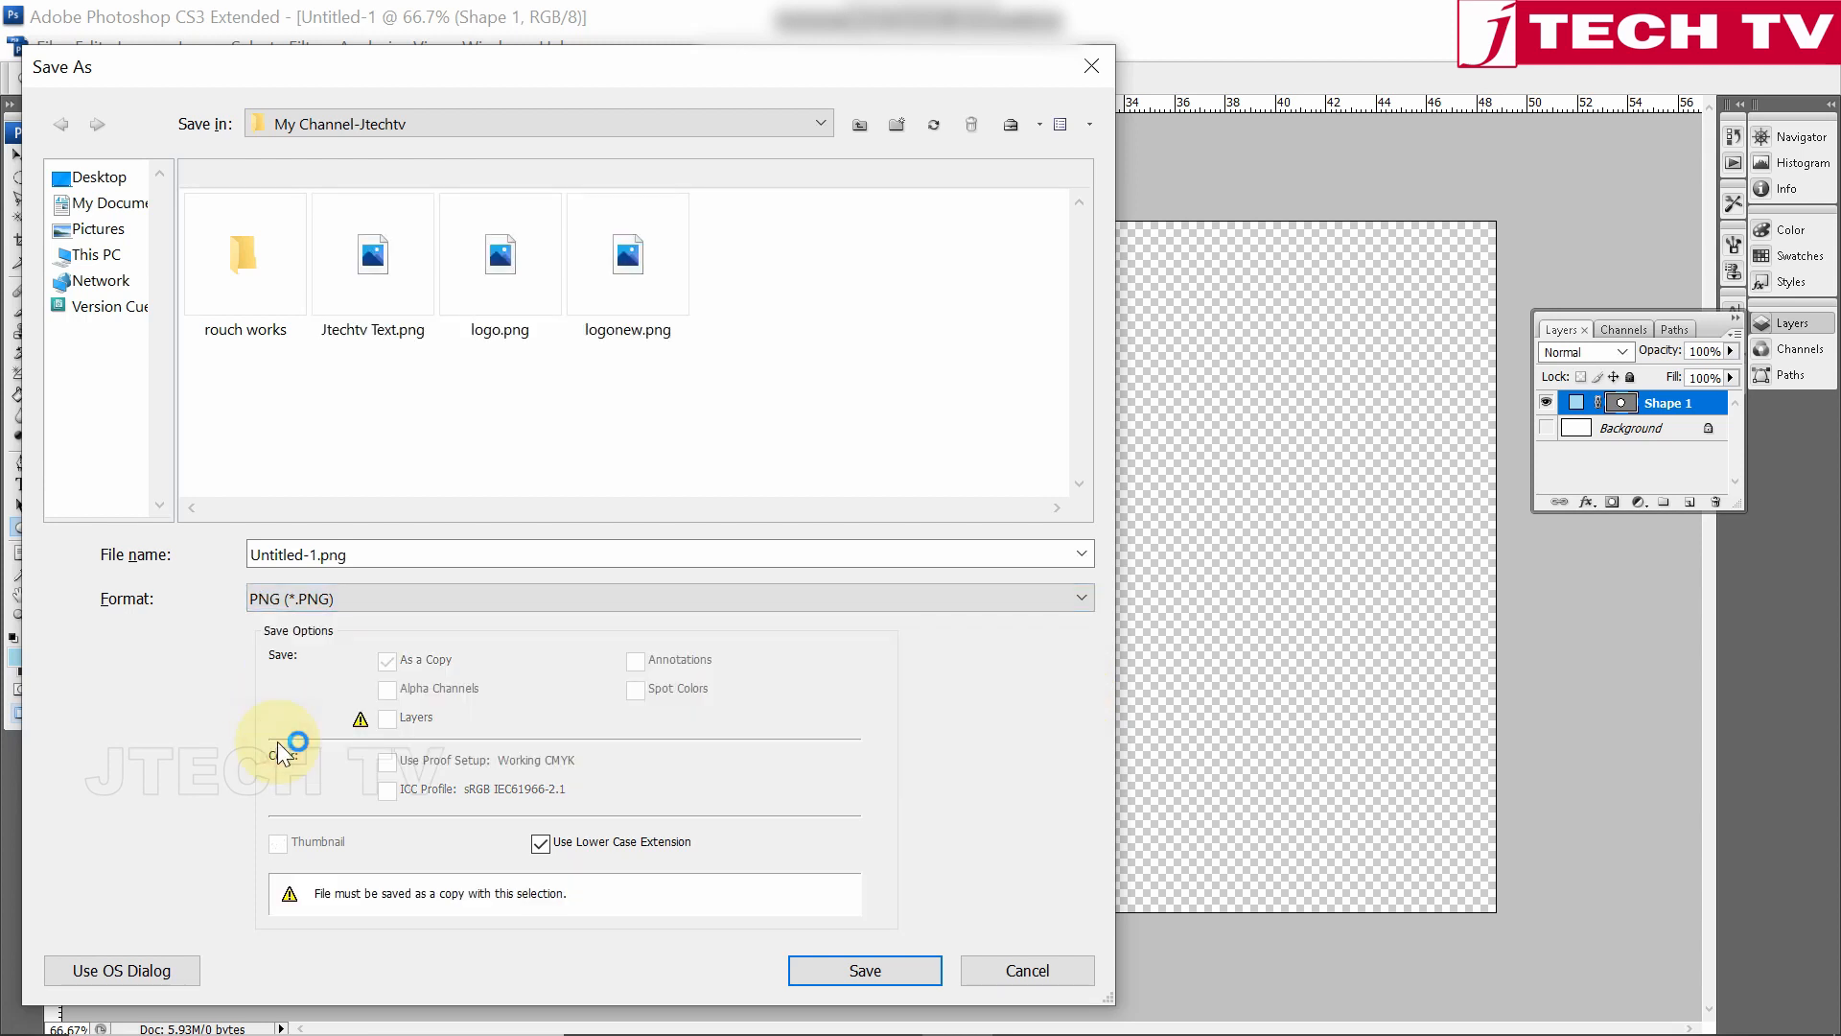
Save the PNG copy to the Desktop under the name CIRCLE, with interlacing set to None.
left_click(109, 185)
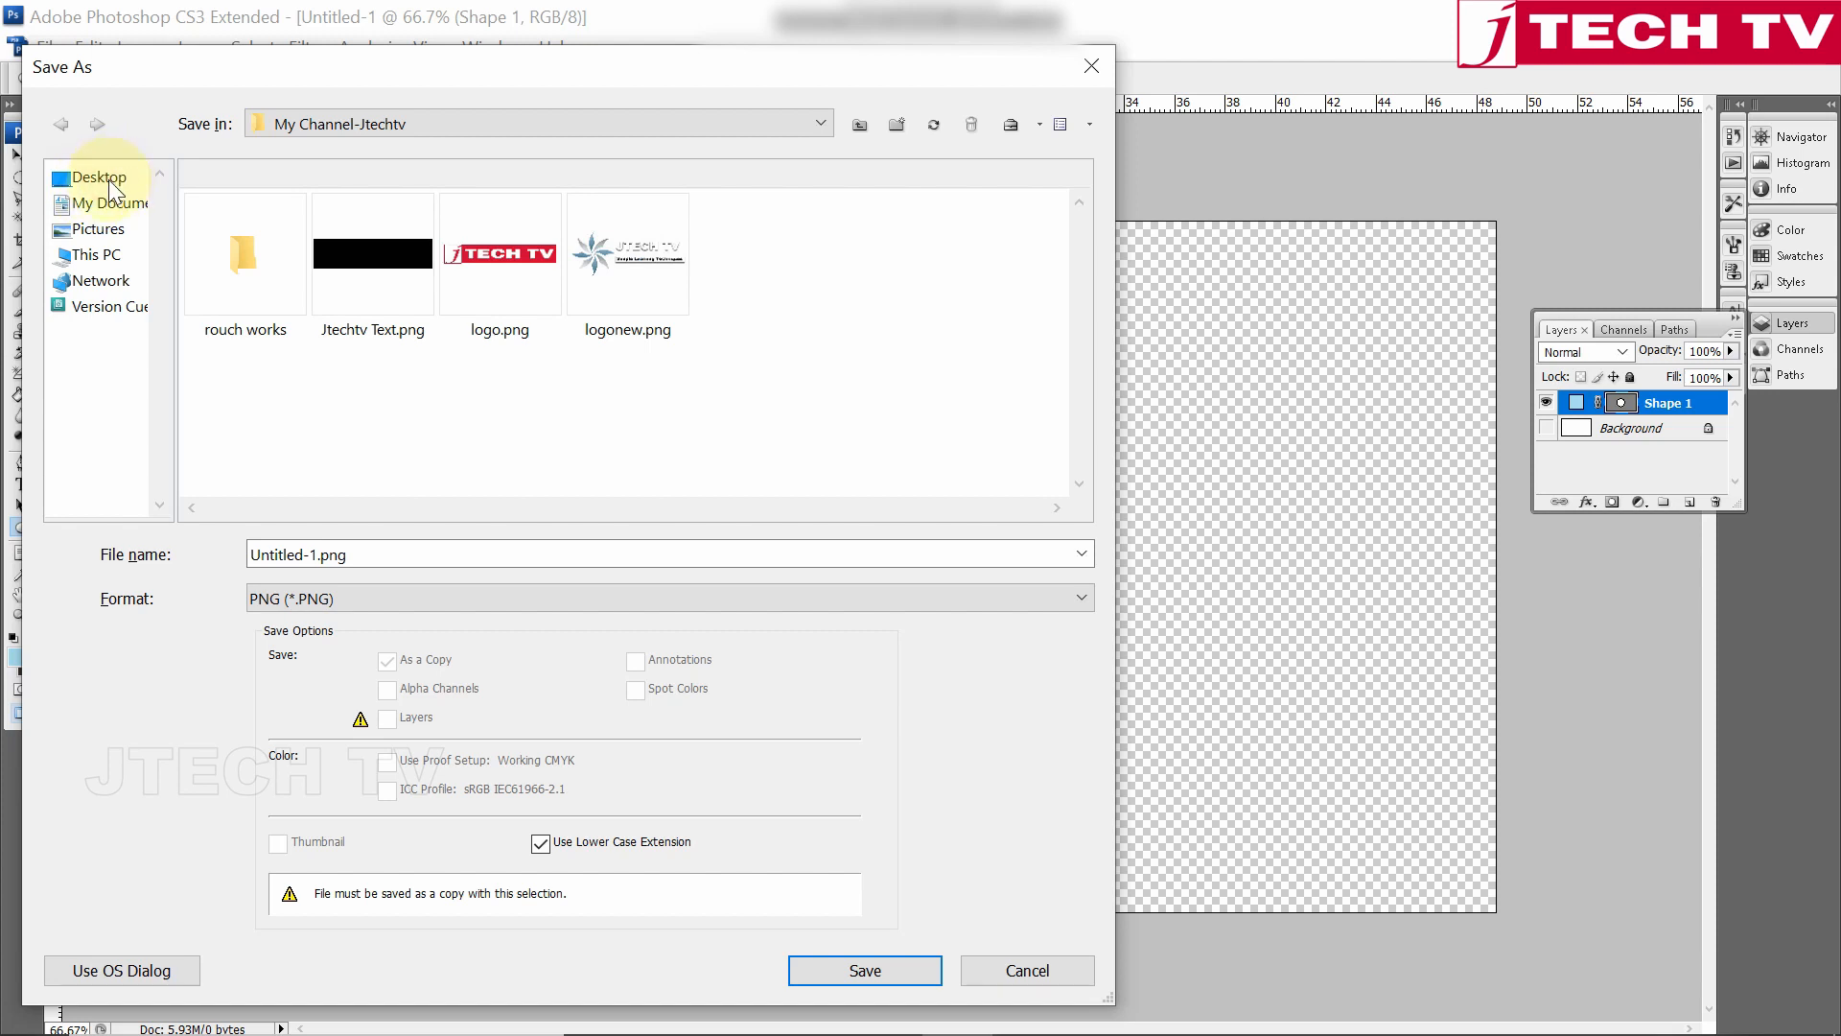
left_click(109, 182)
left_click(312, 556)
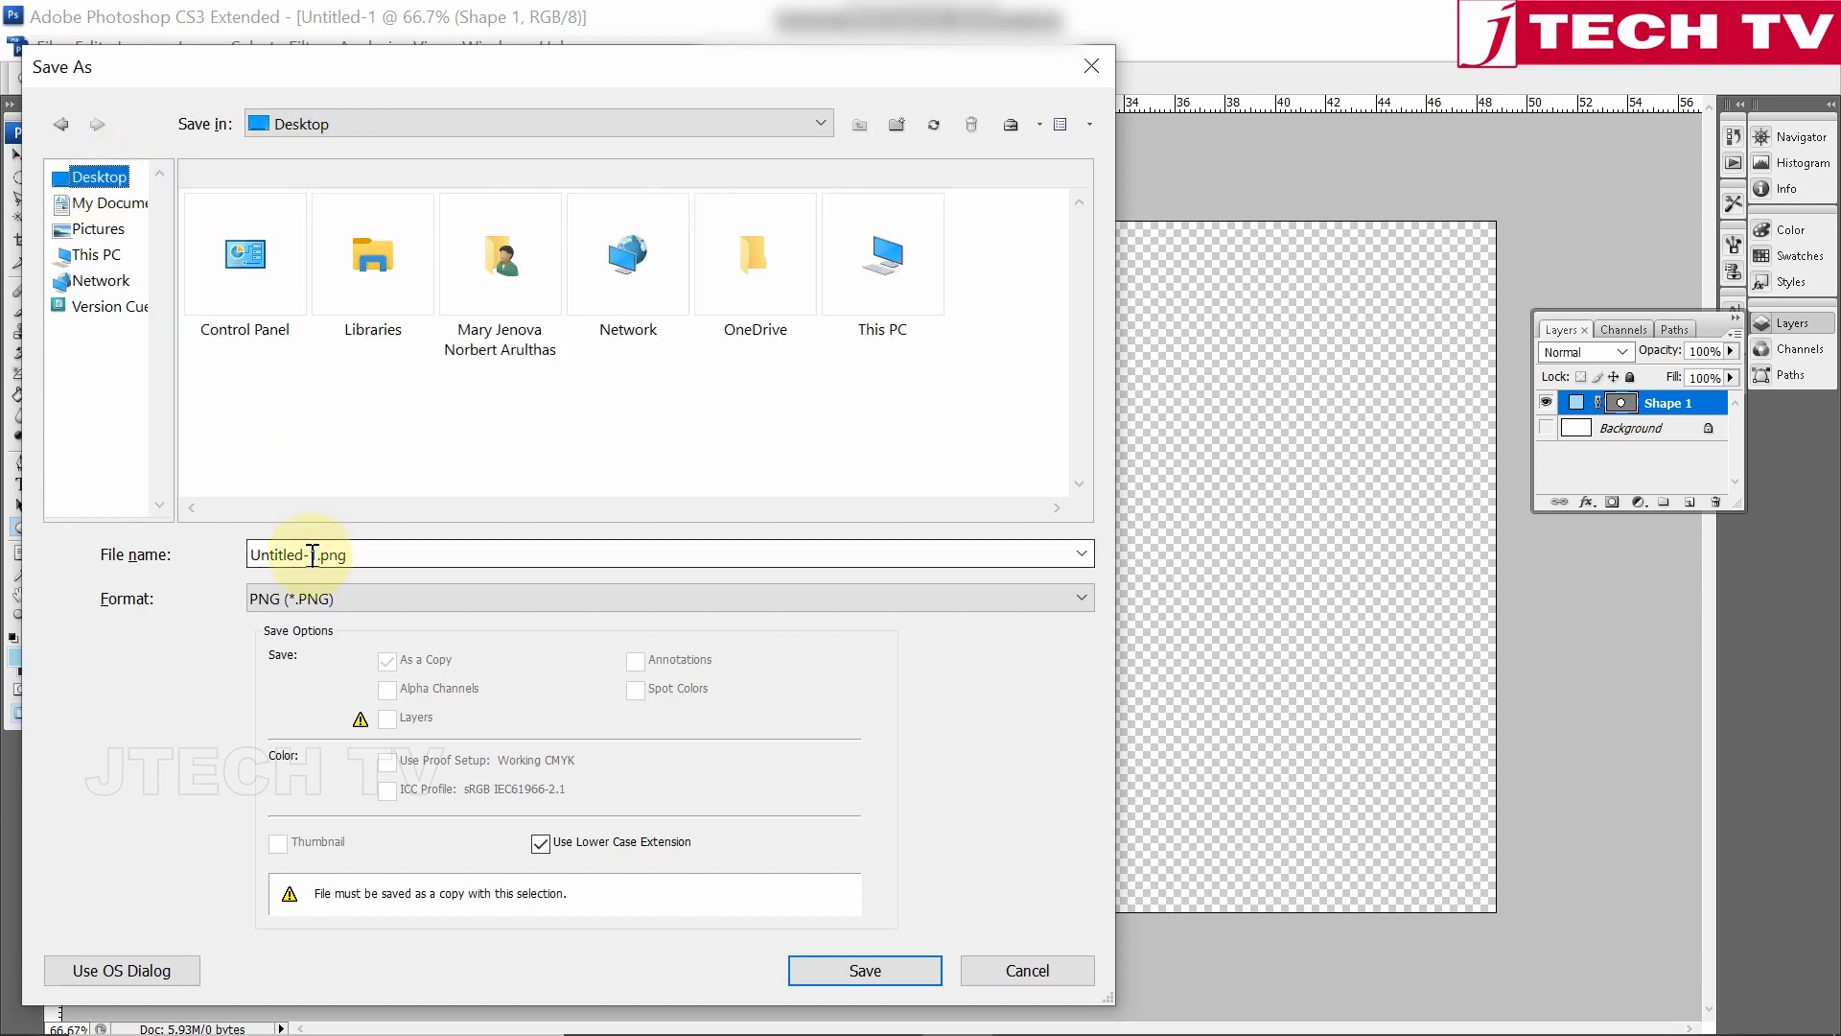
double_click(312, 556)
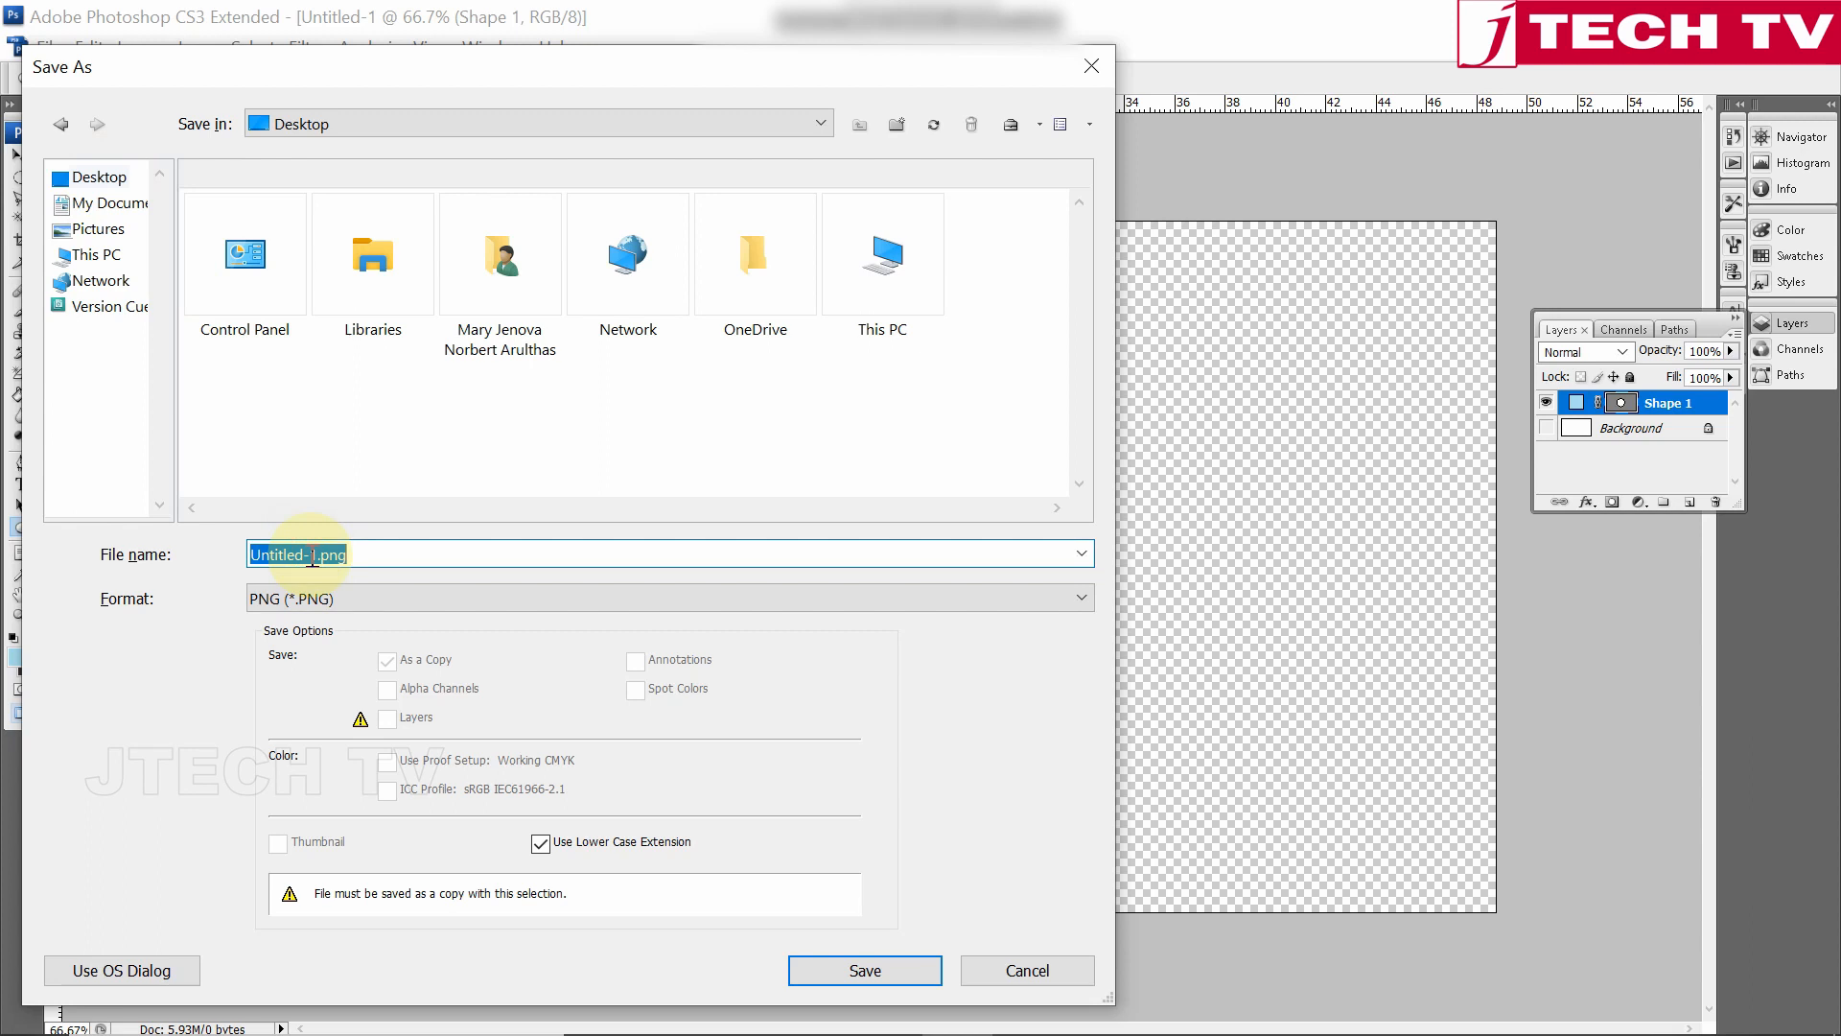
type("CIRCLE")
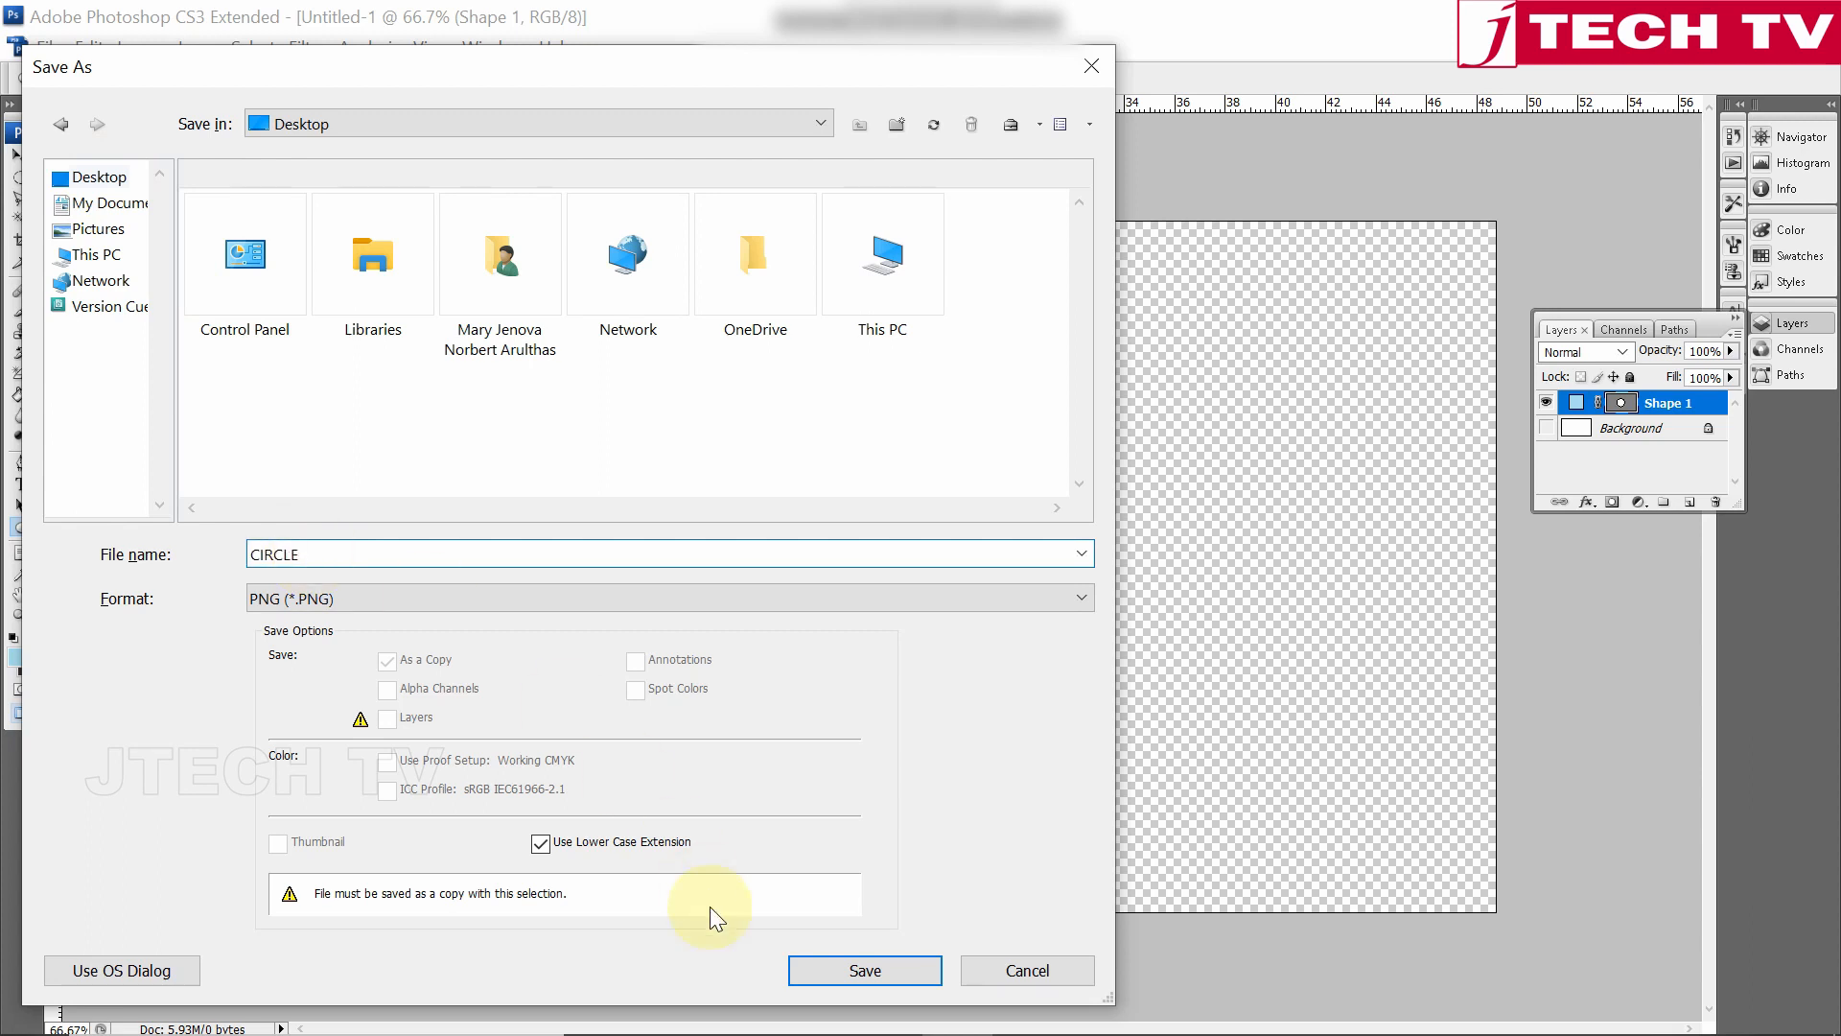
left_click(804, 967)
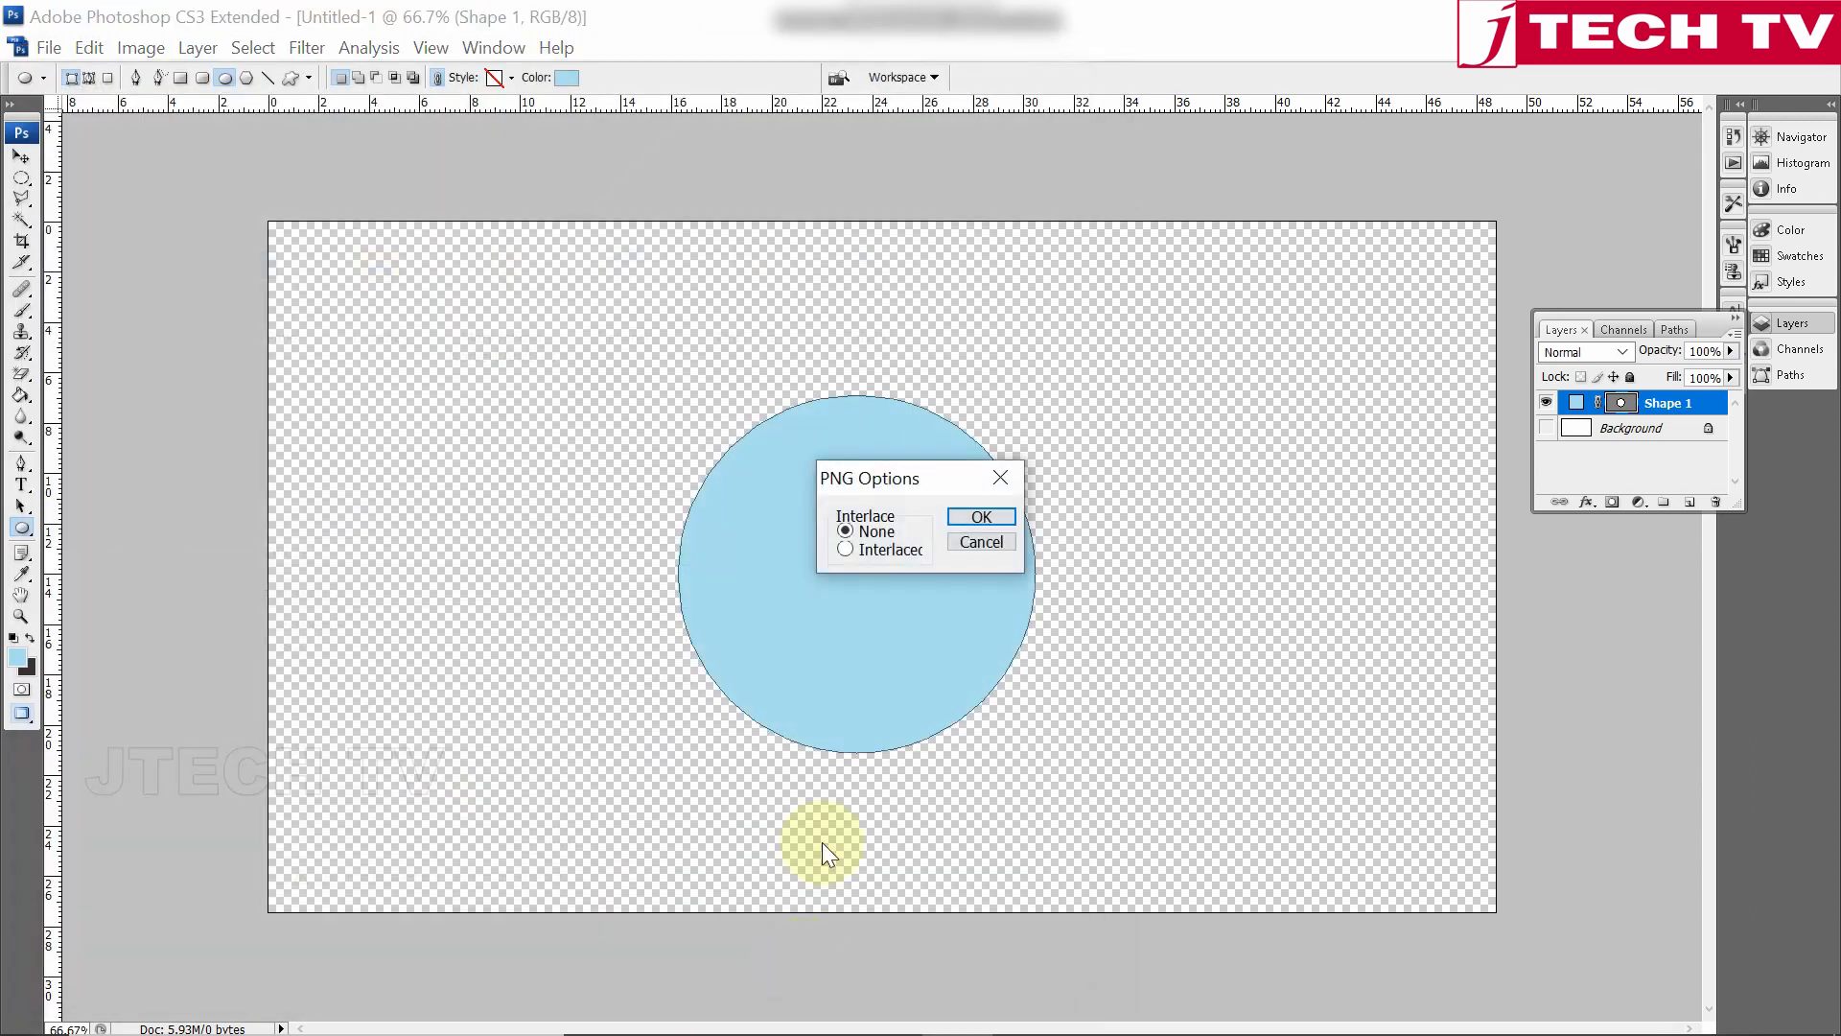
left_click(982, 517)
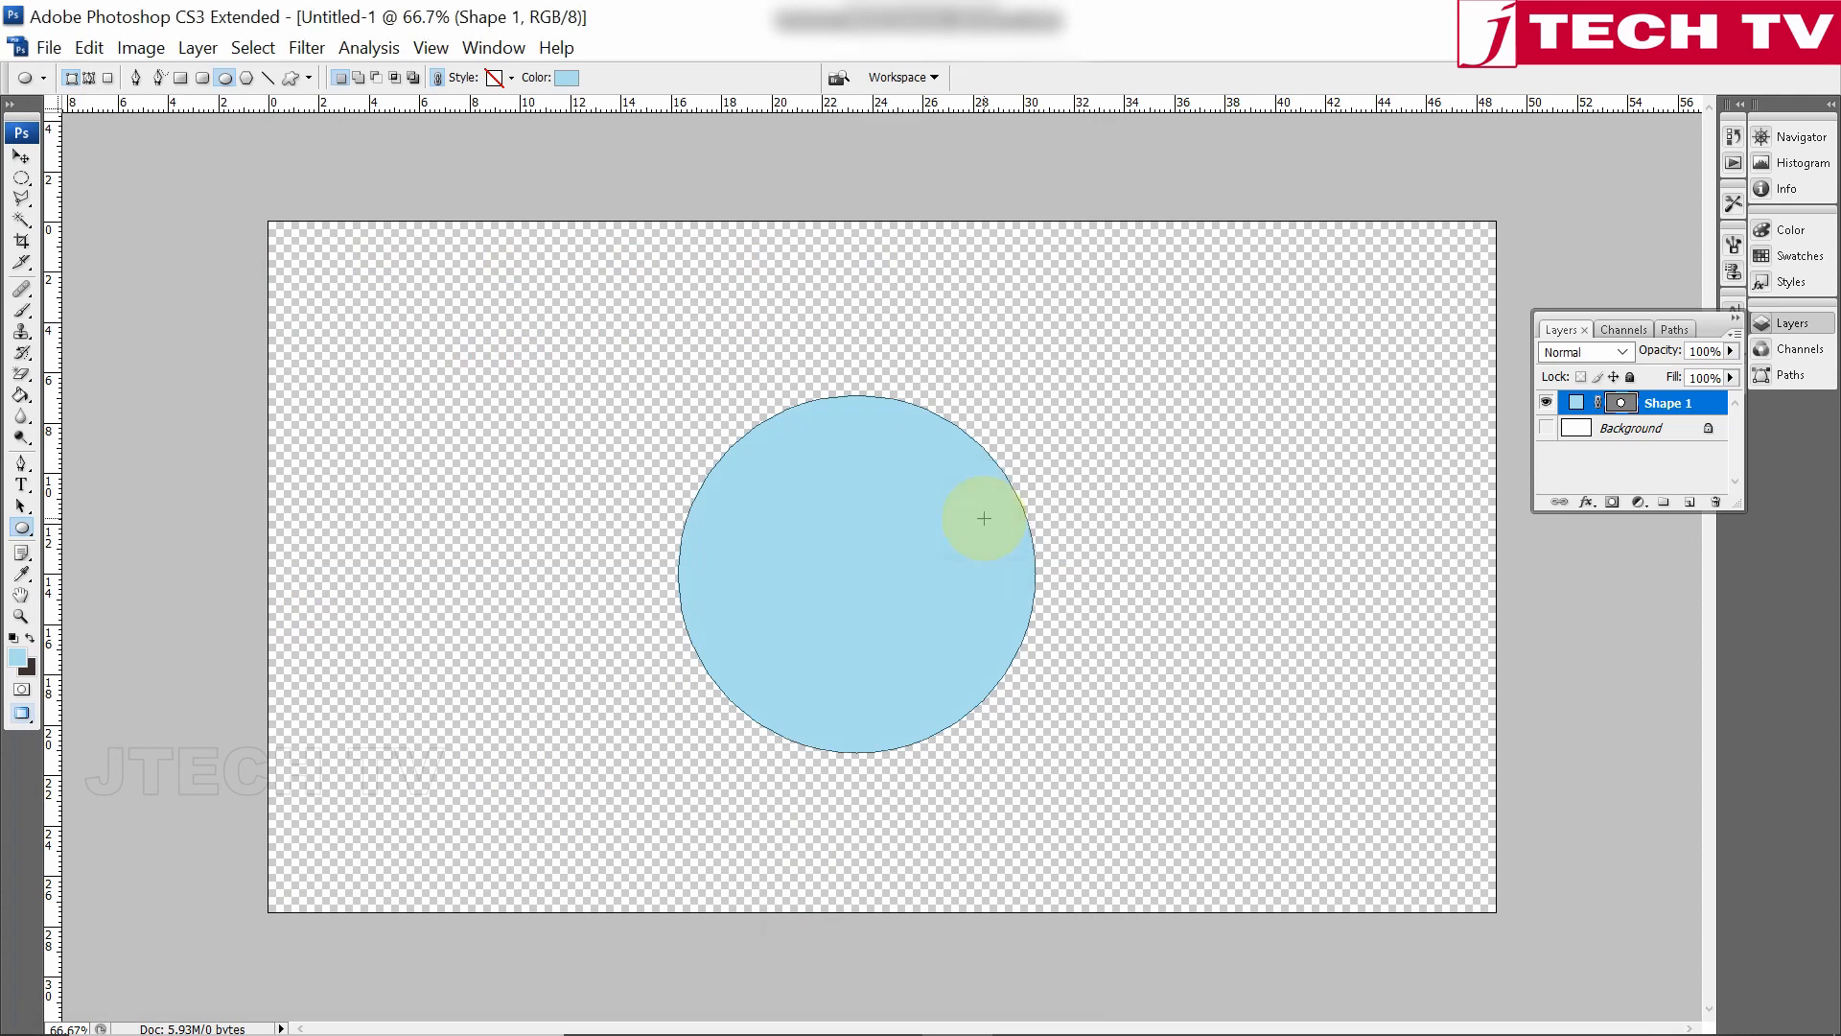
Open the saved CIRCLE image from the desktop to check it, and close the viewer.
key("super+d")
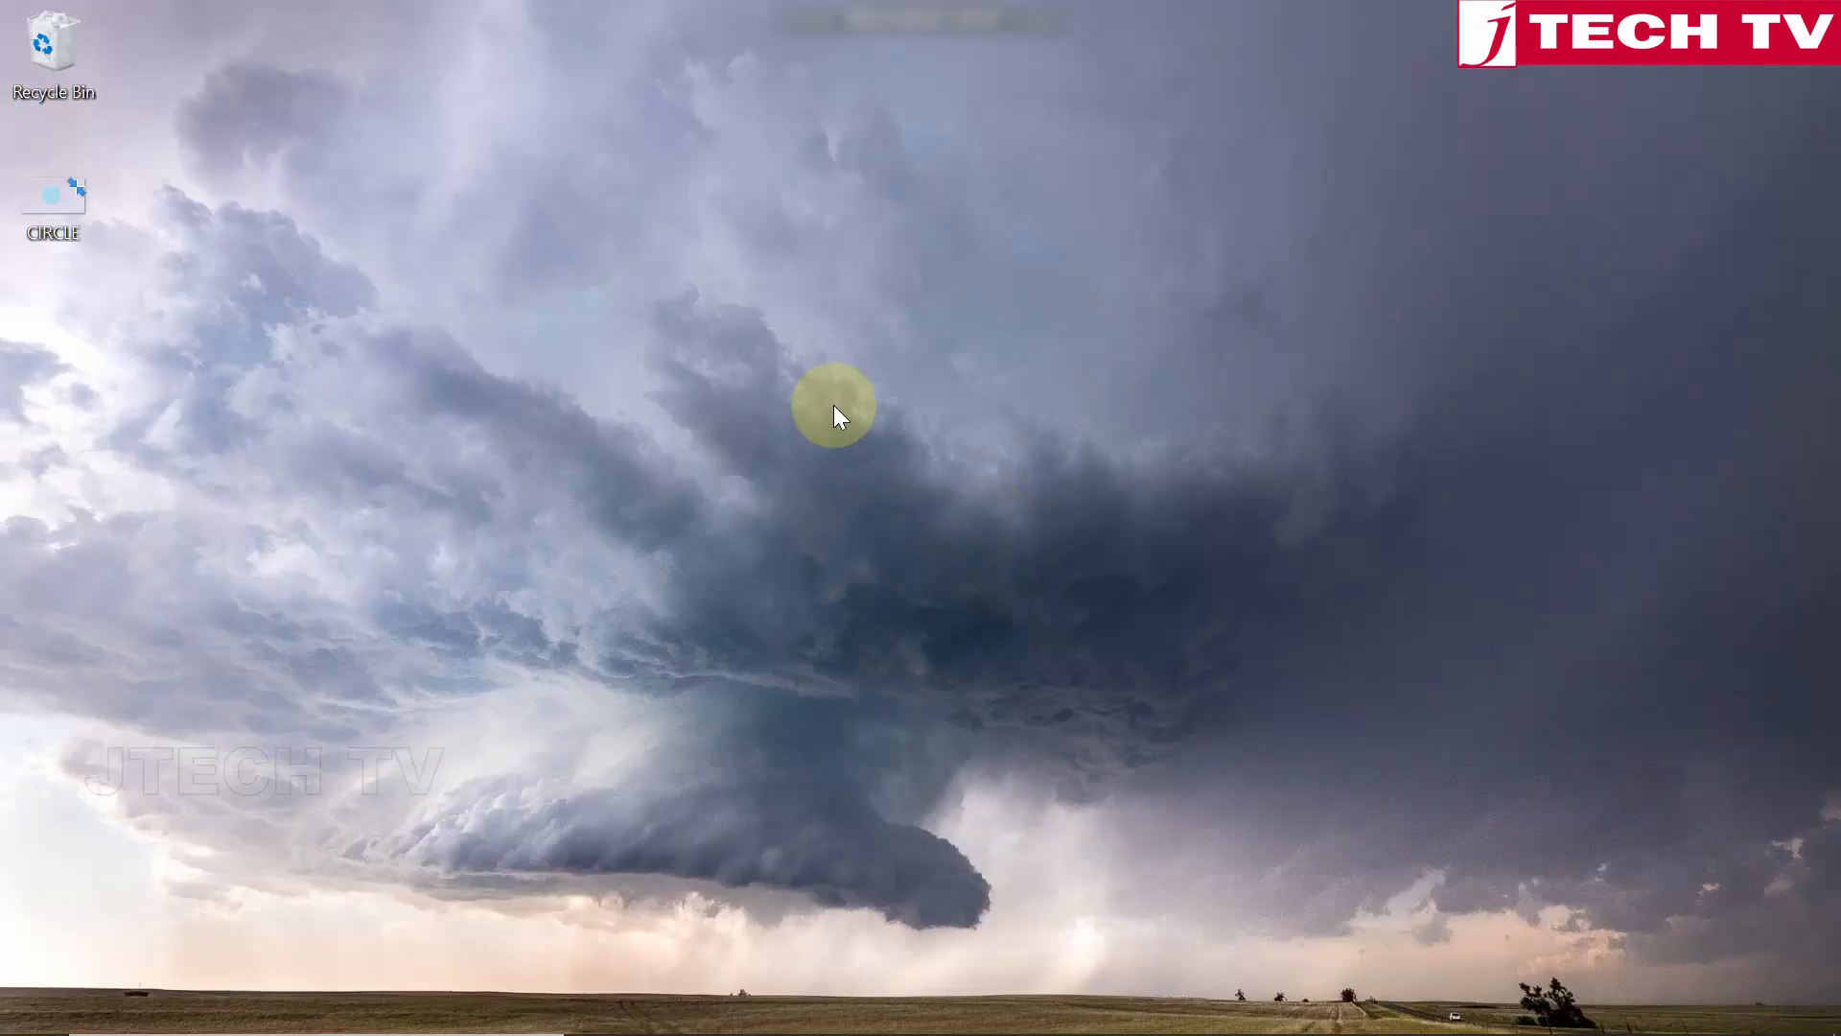
double_click(63, 204)
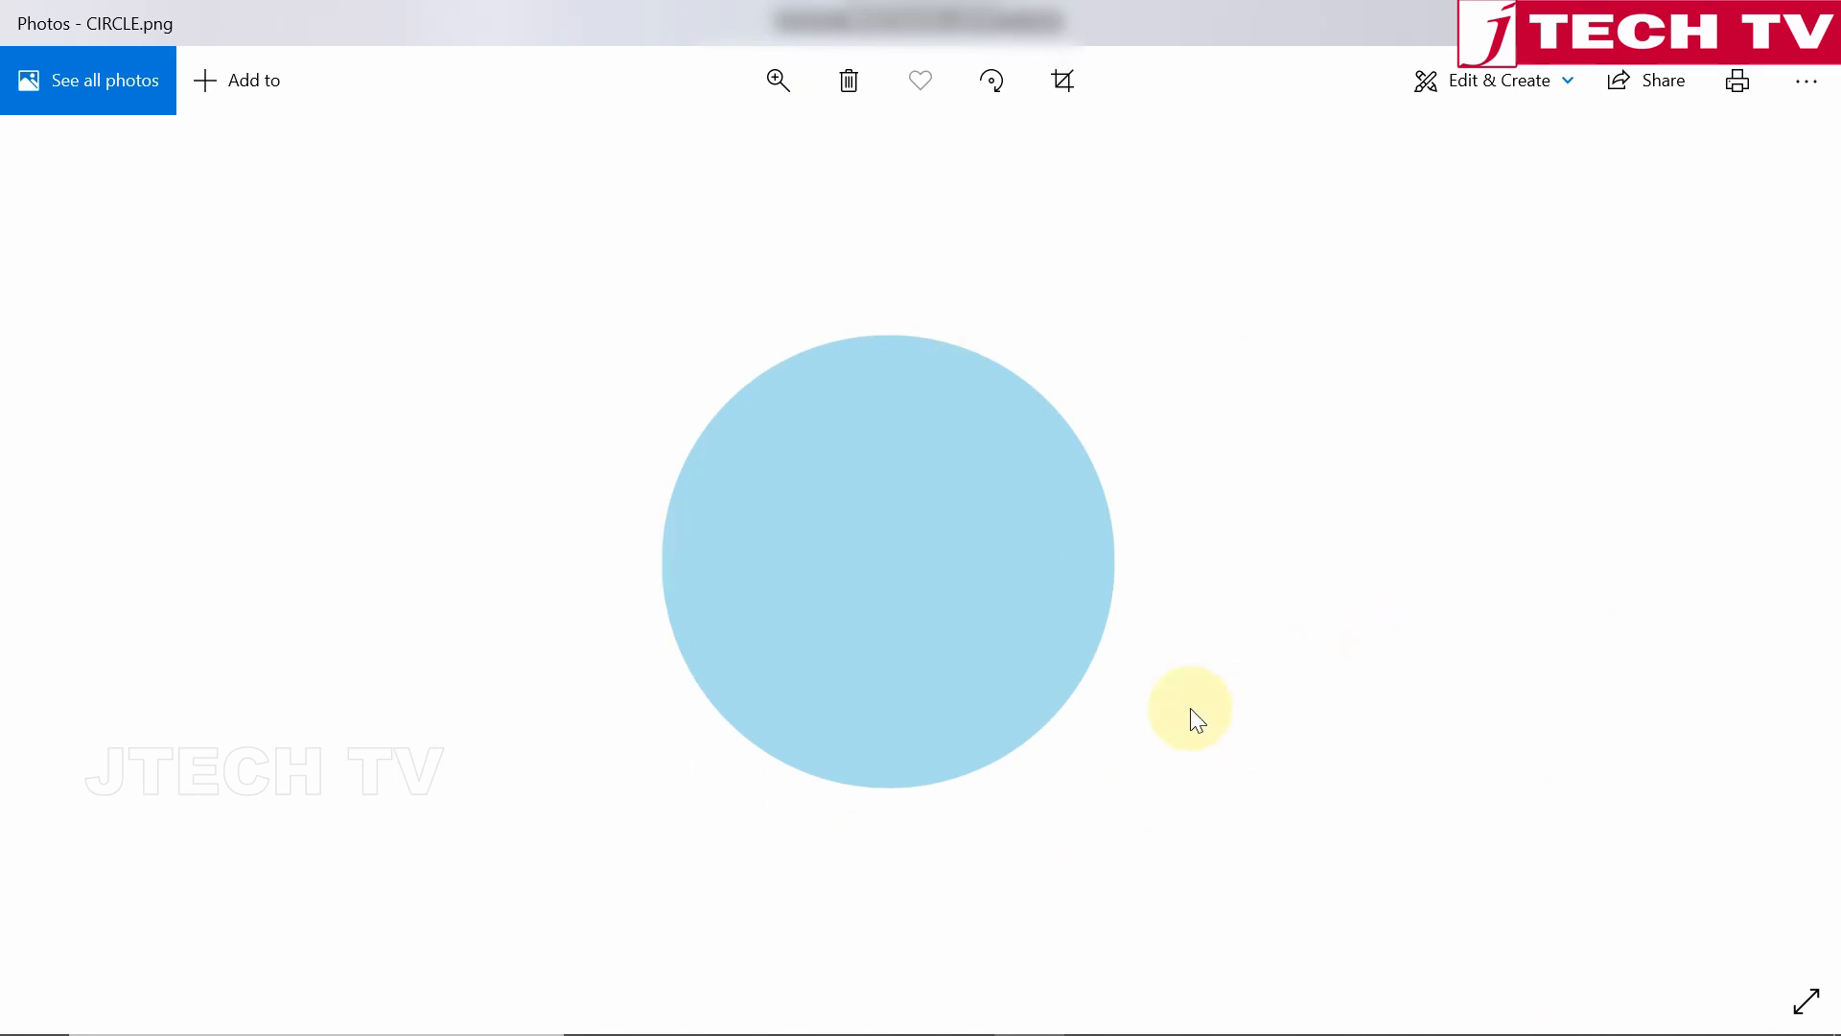
key("alt+F4")
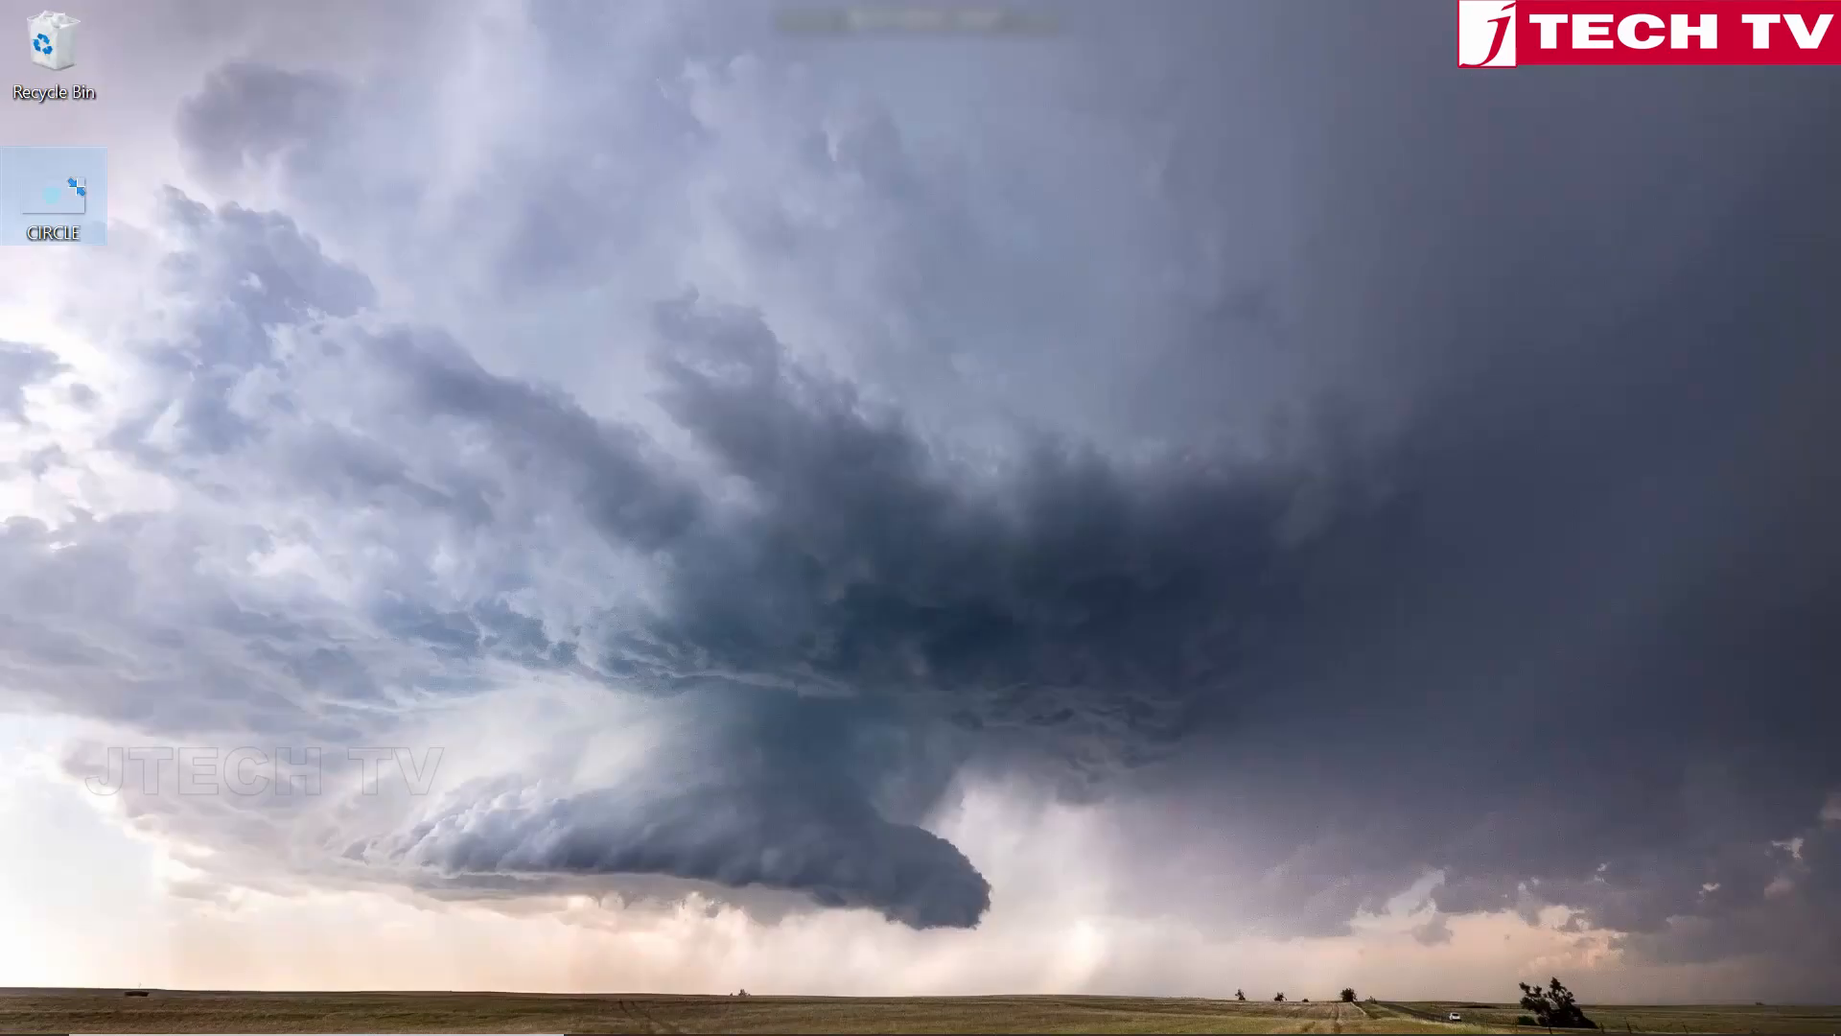
Return to the Photoshop document, hide the Shape 1 layer and show the Background layer.
mouse_move(699, 1028)
left_click(970, 1024)
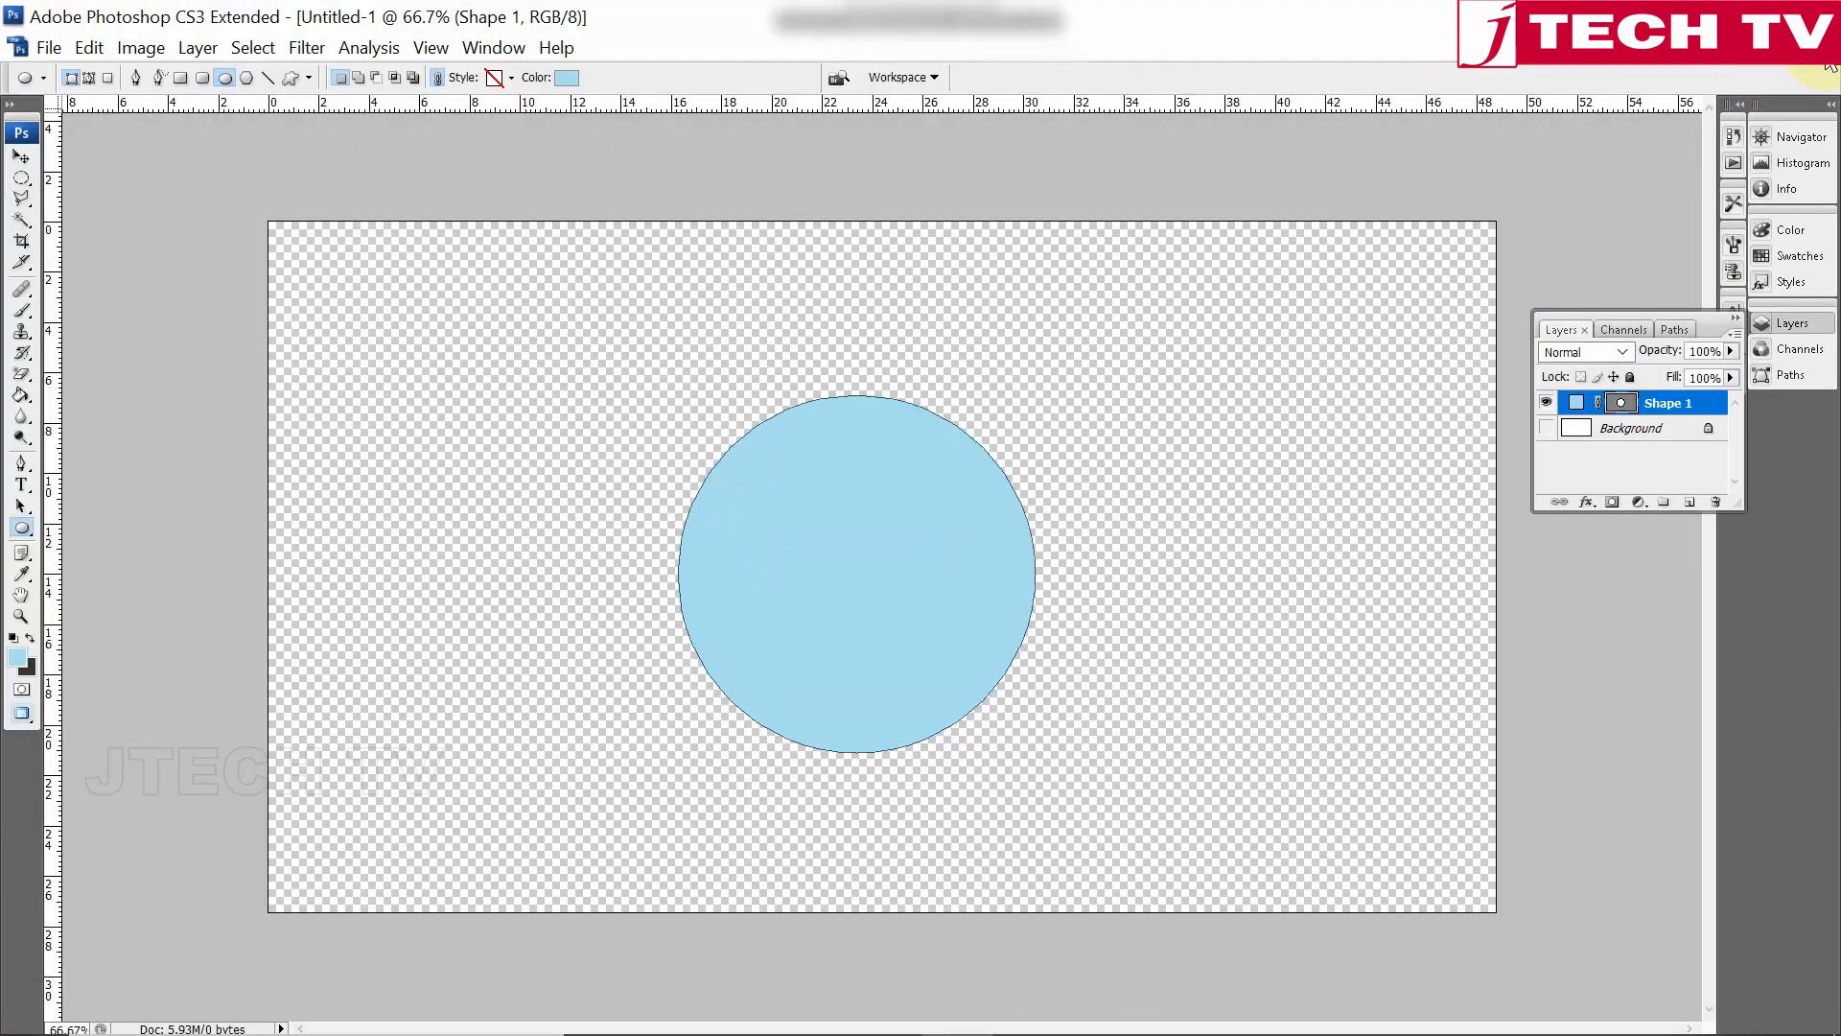
left_click(1827, 63)
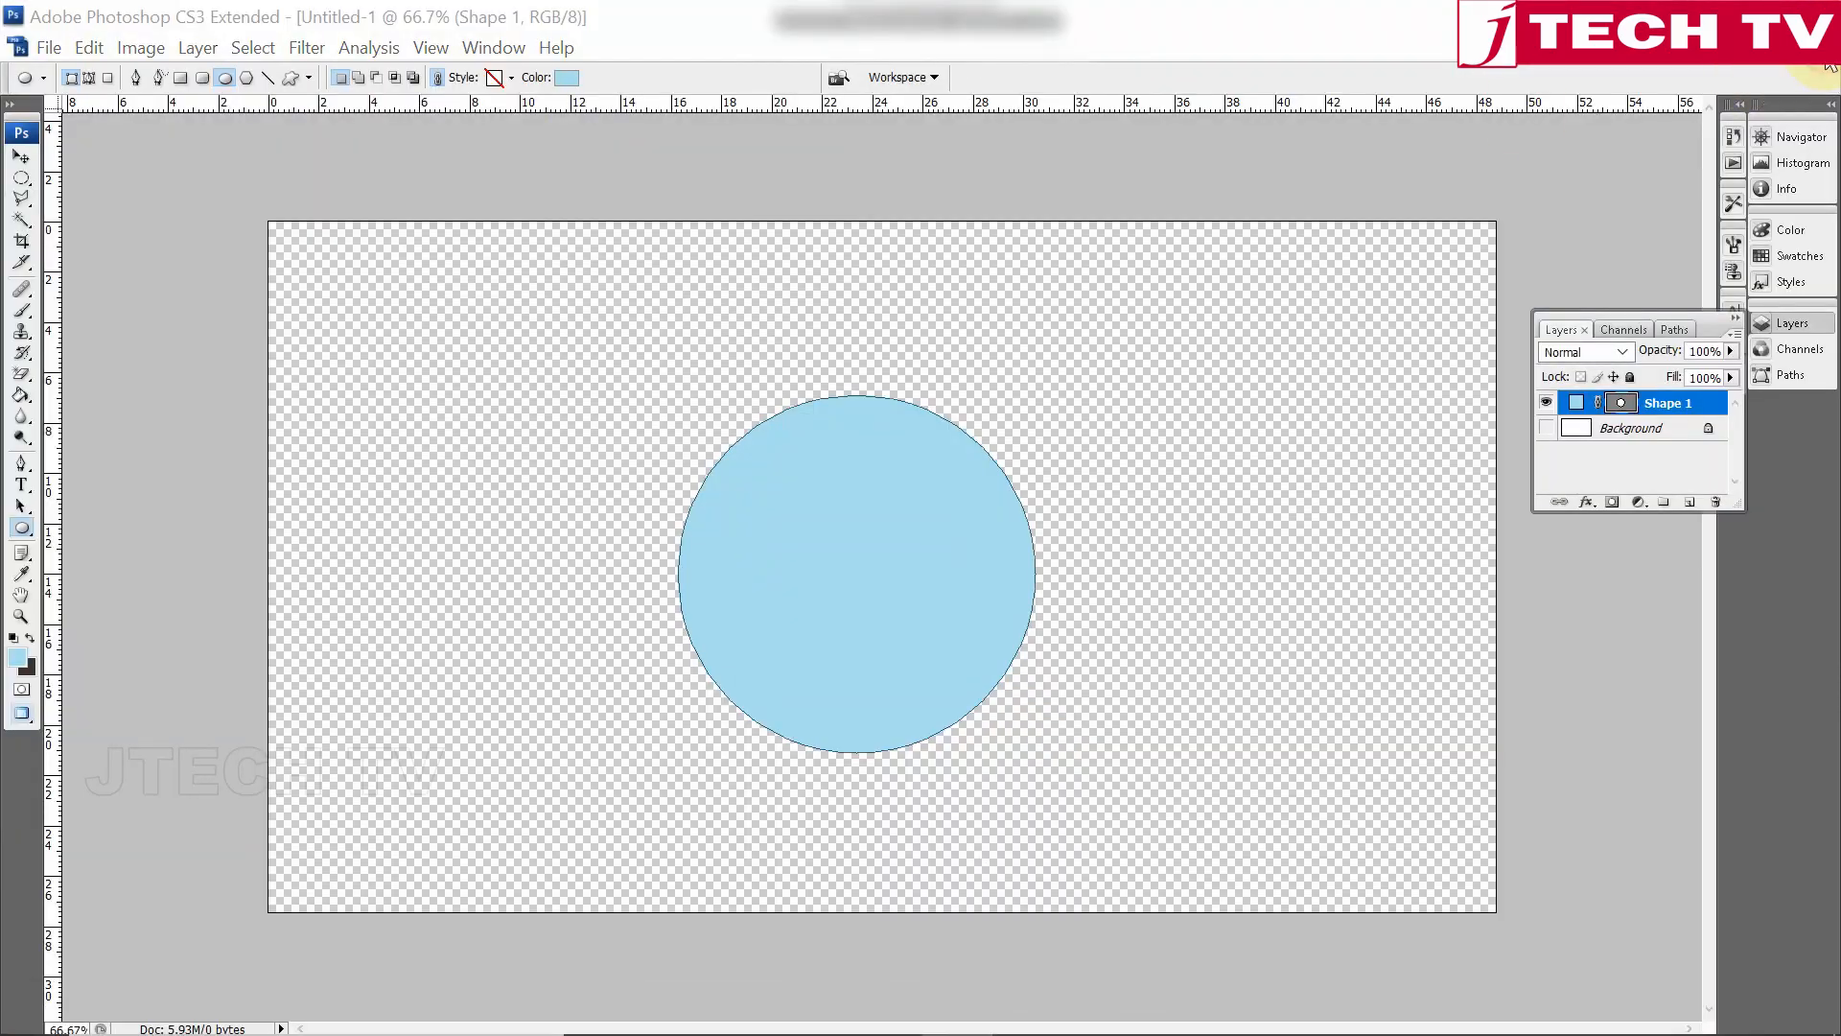
left_click(1020, 399)
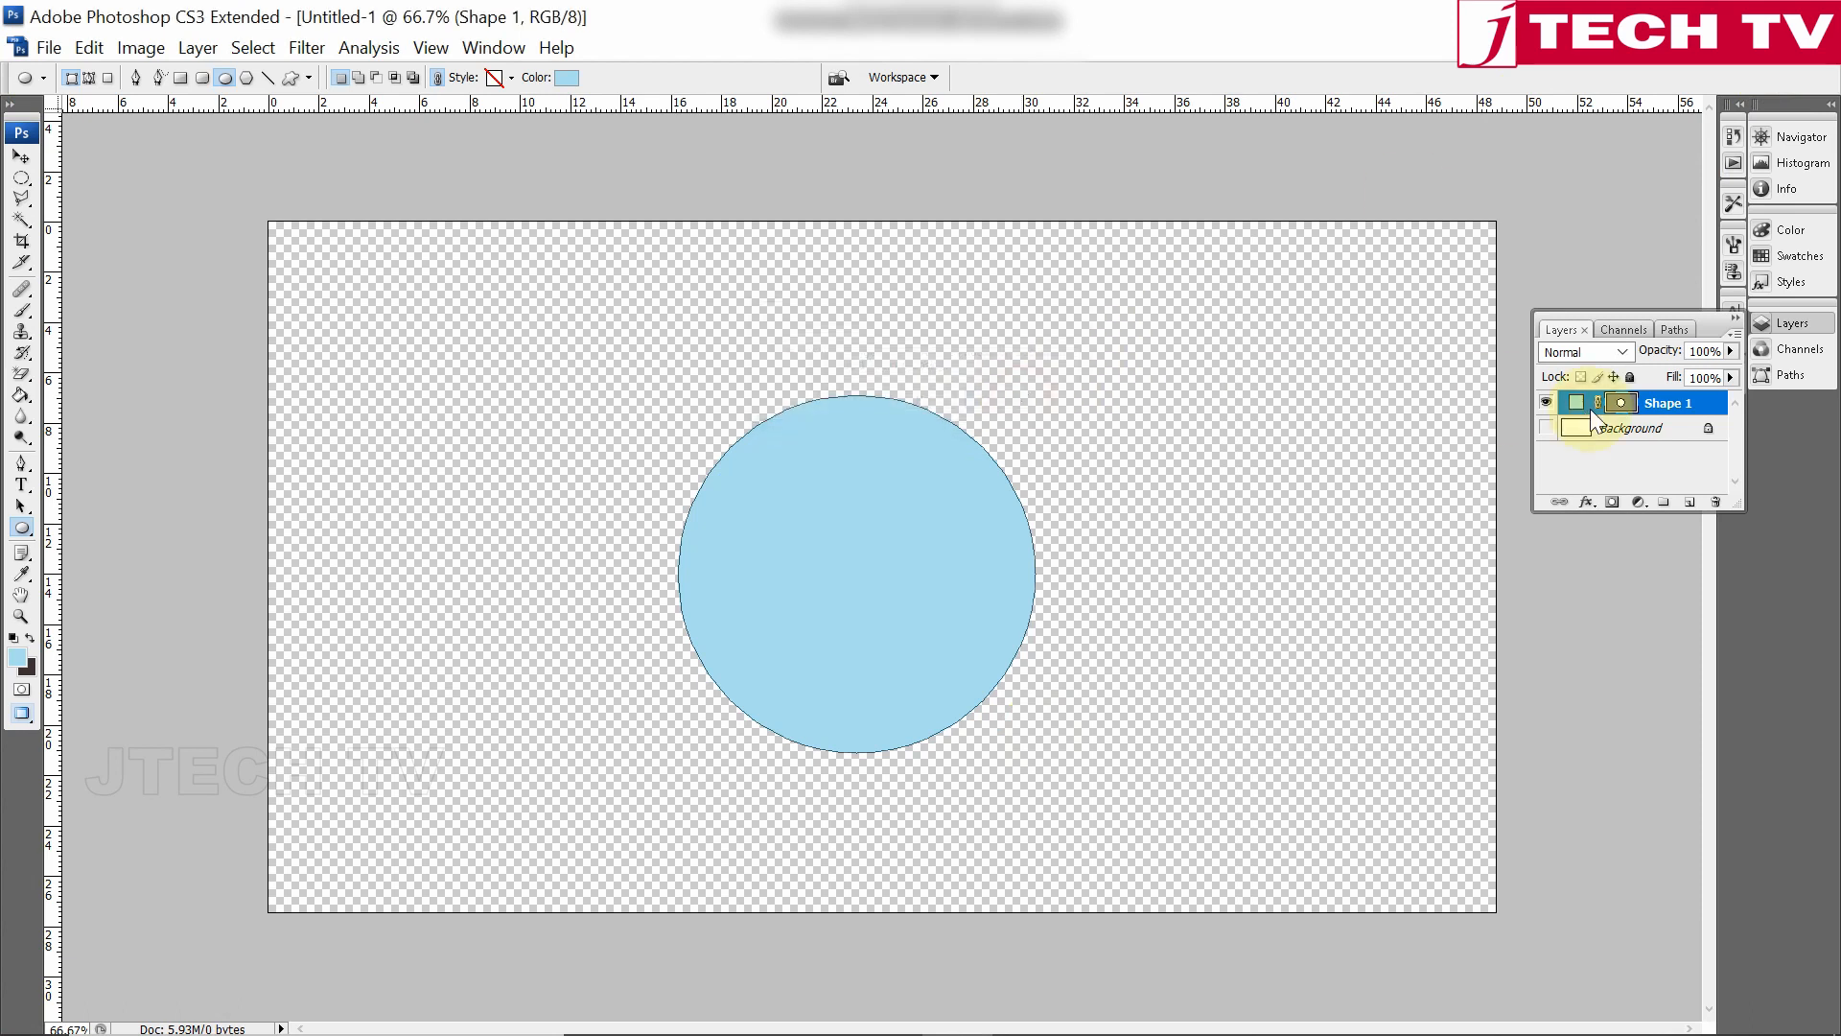
left_click(1545, 402)
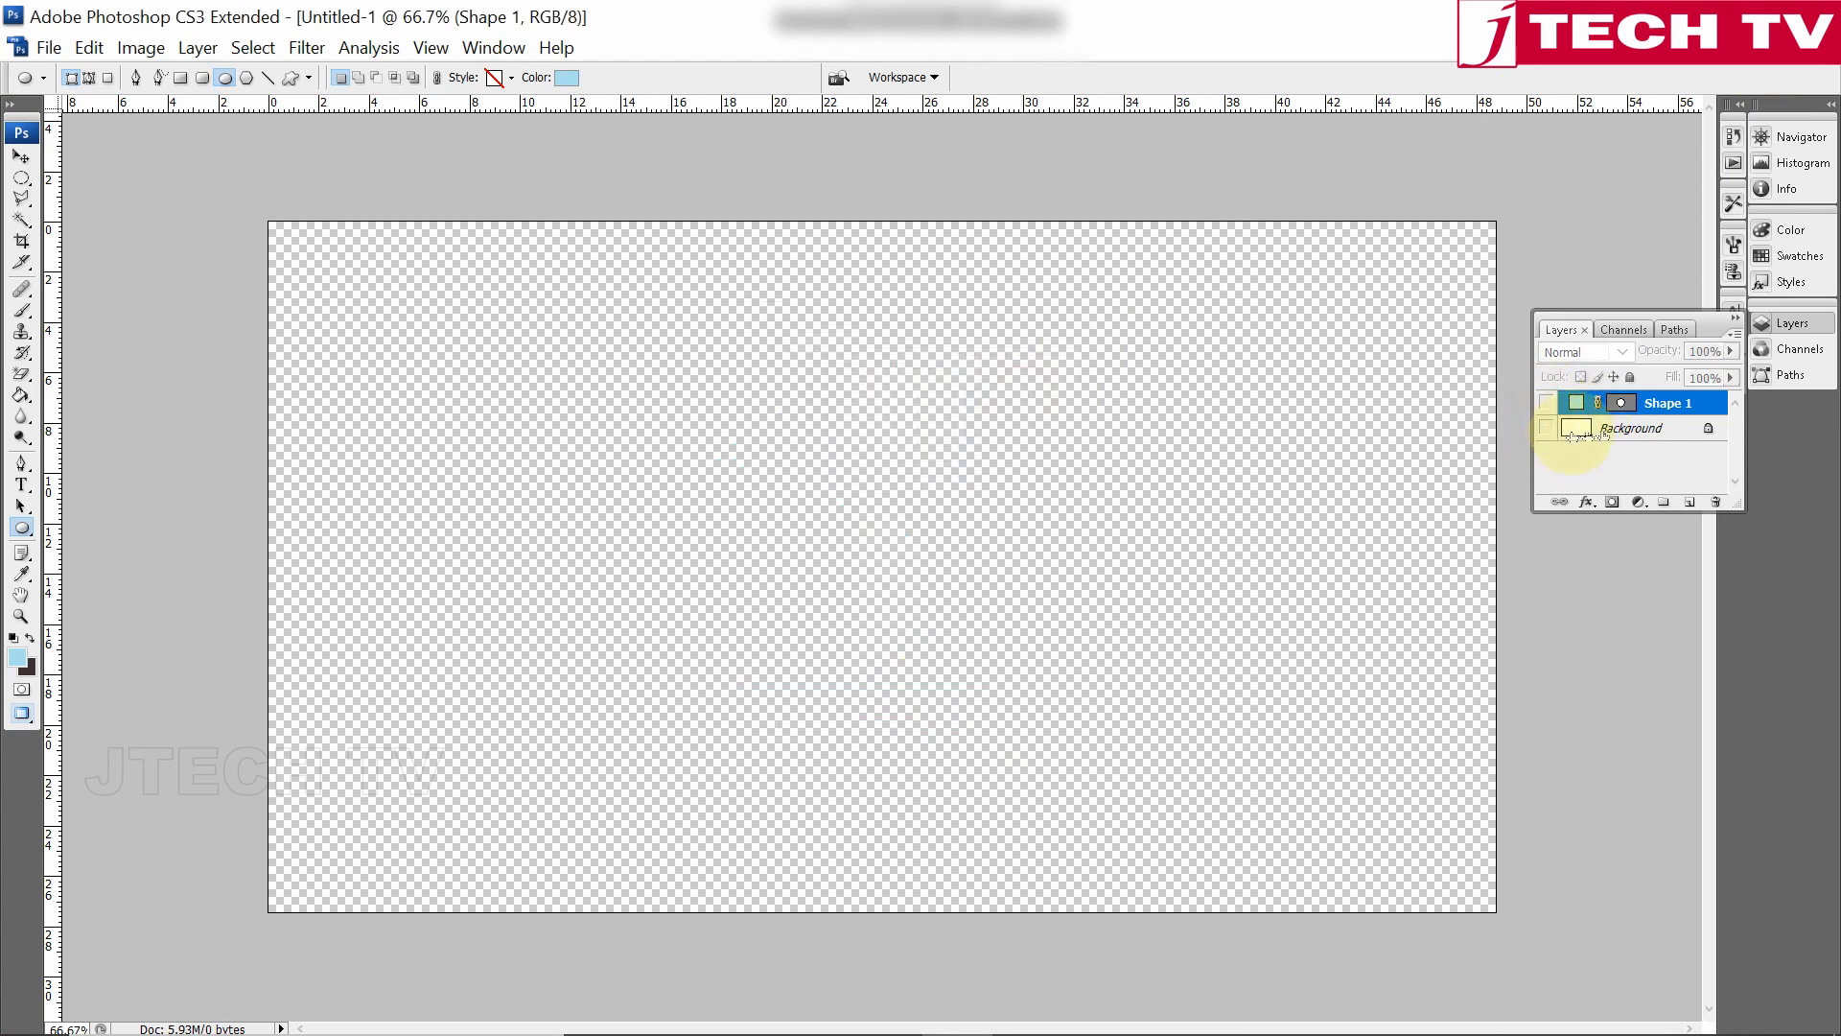
left_click(1545, 427)
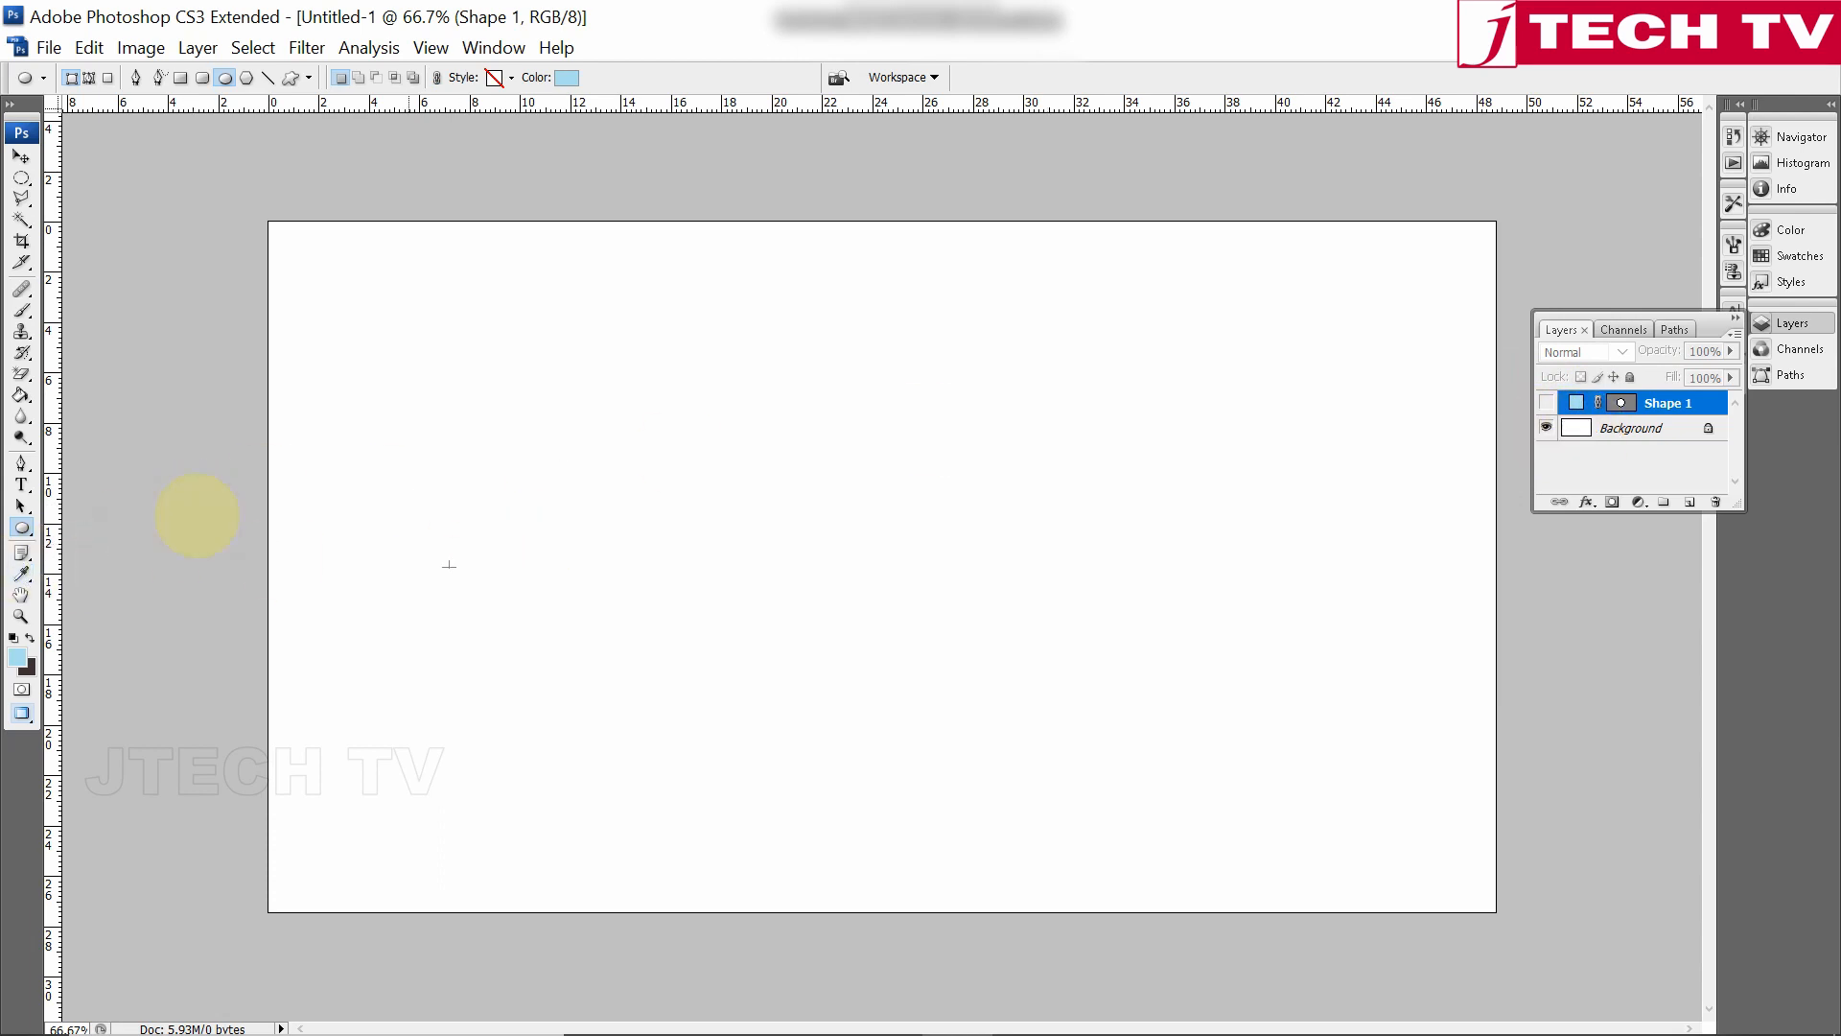
Set the foreground colour to dark grey 252e30 and fill the Background layer with the Paint Bucket.
left_click(22, 394)
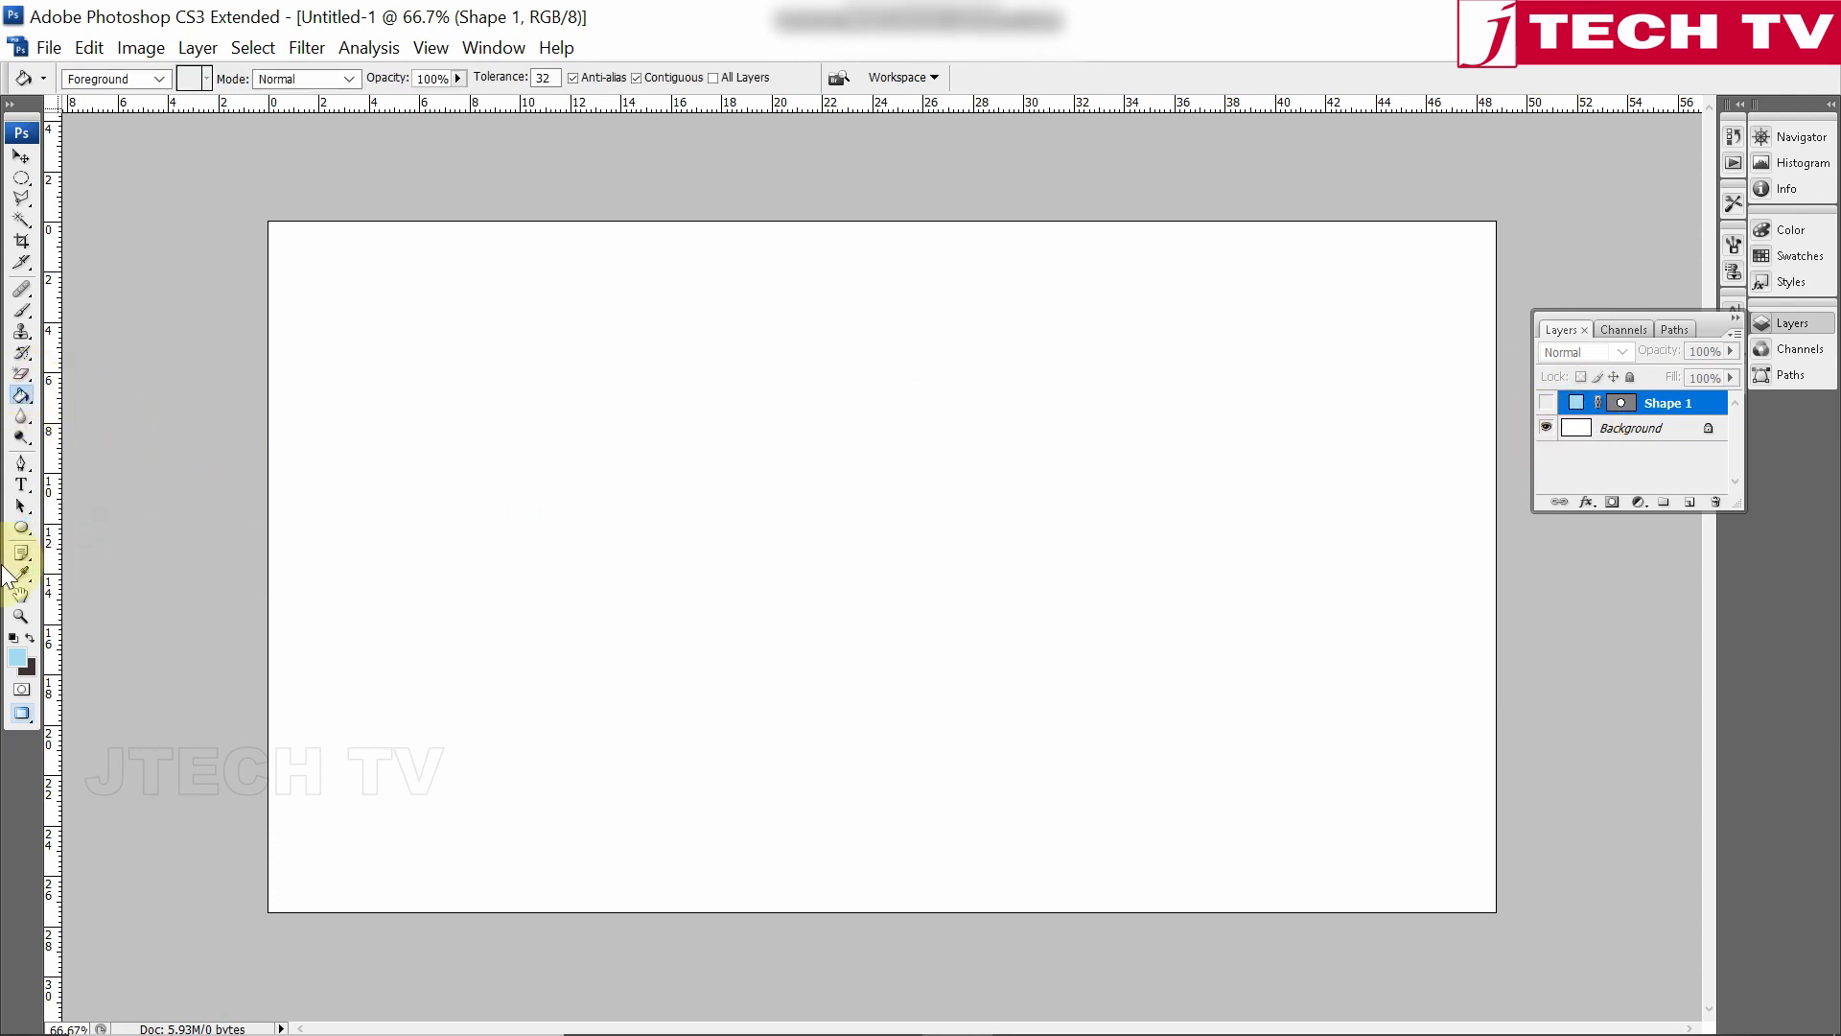
left_click(17, 658)
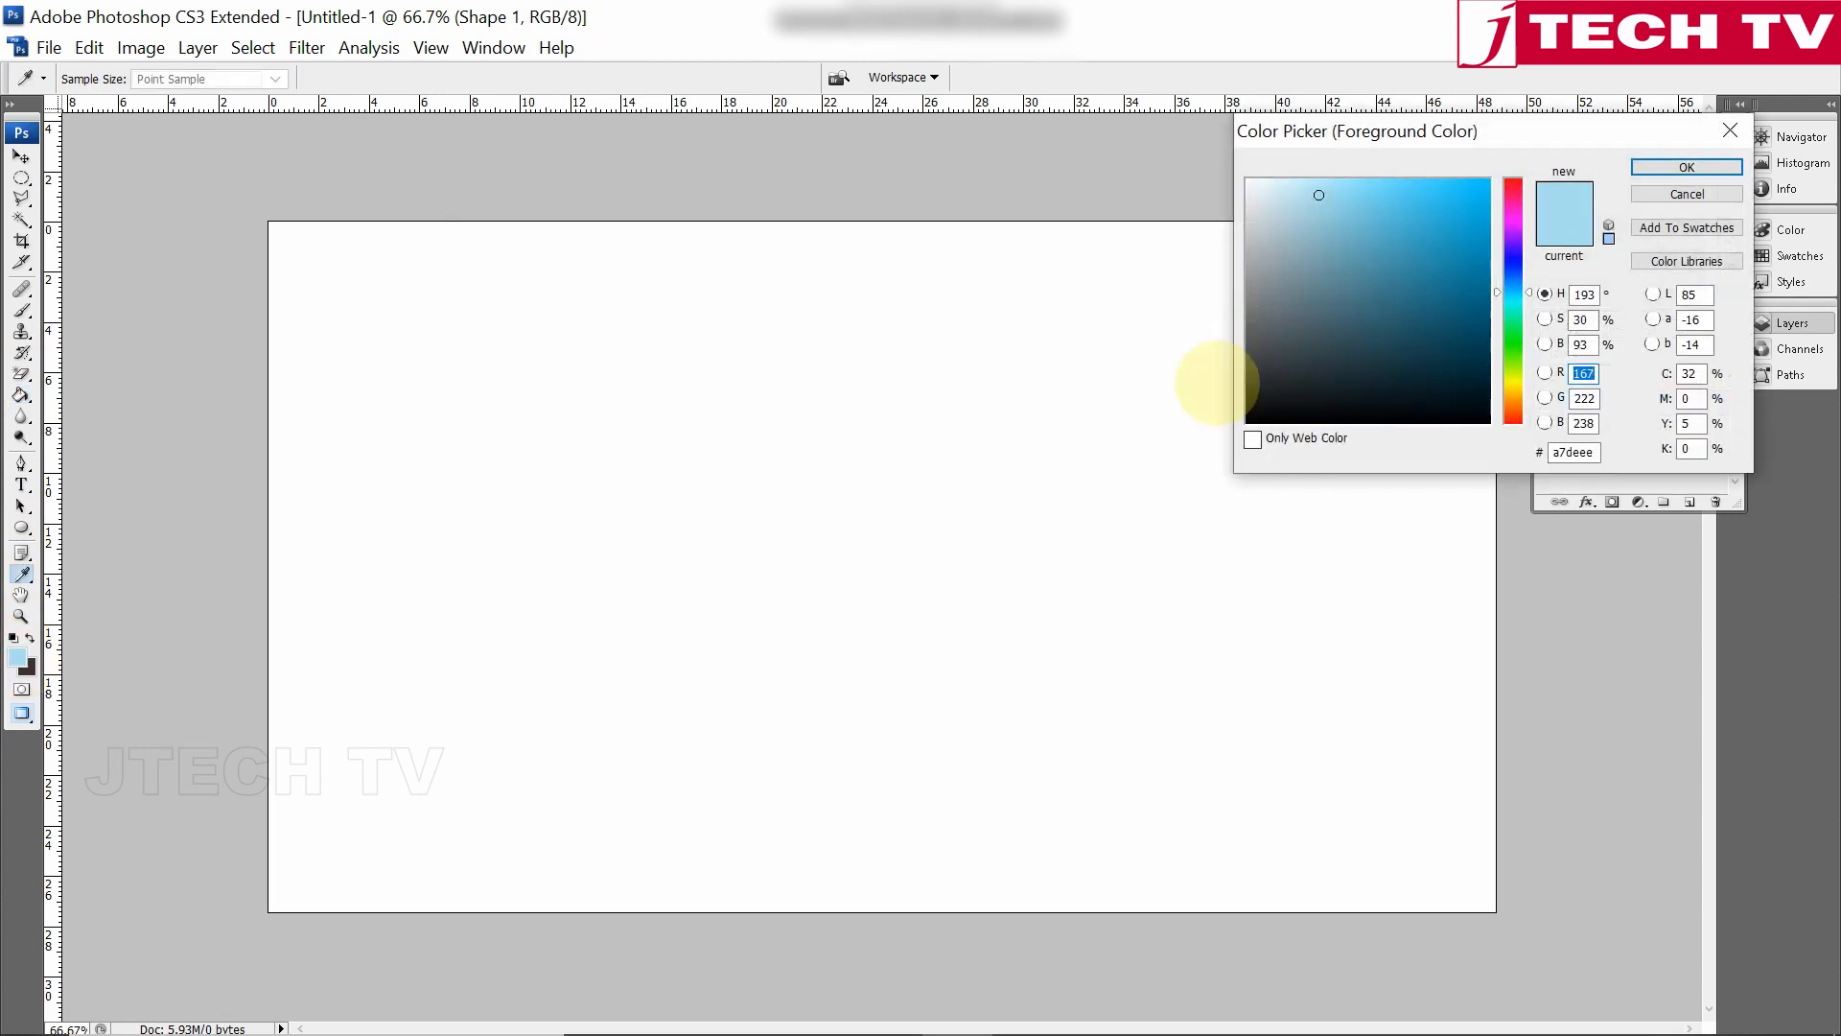
left_click(1299, 377)
left_click(1717, 161)
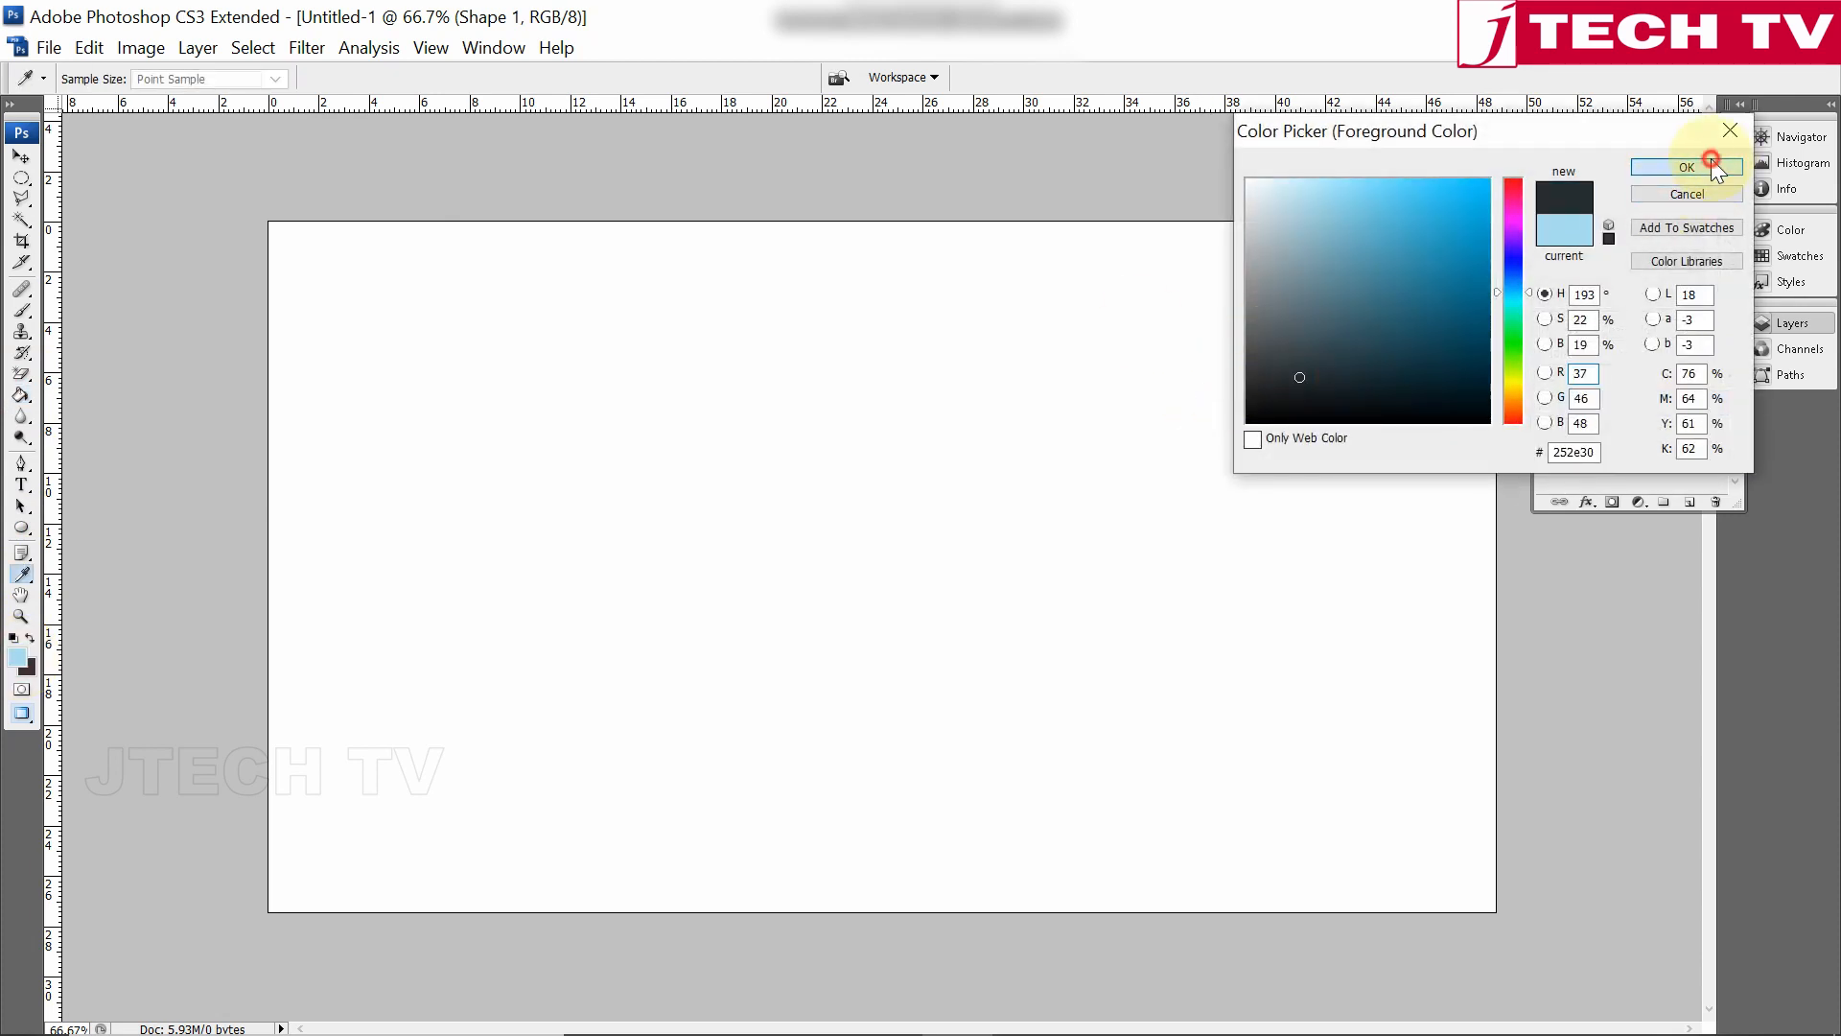
key("g")
left_click(994, 455)
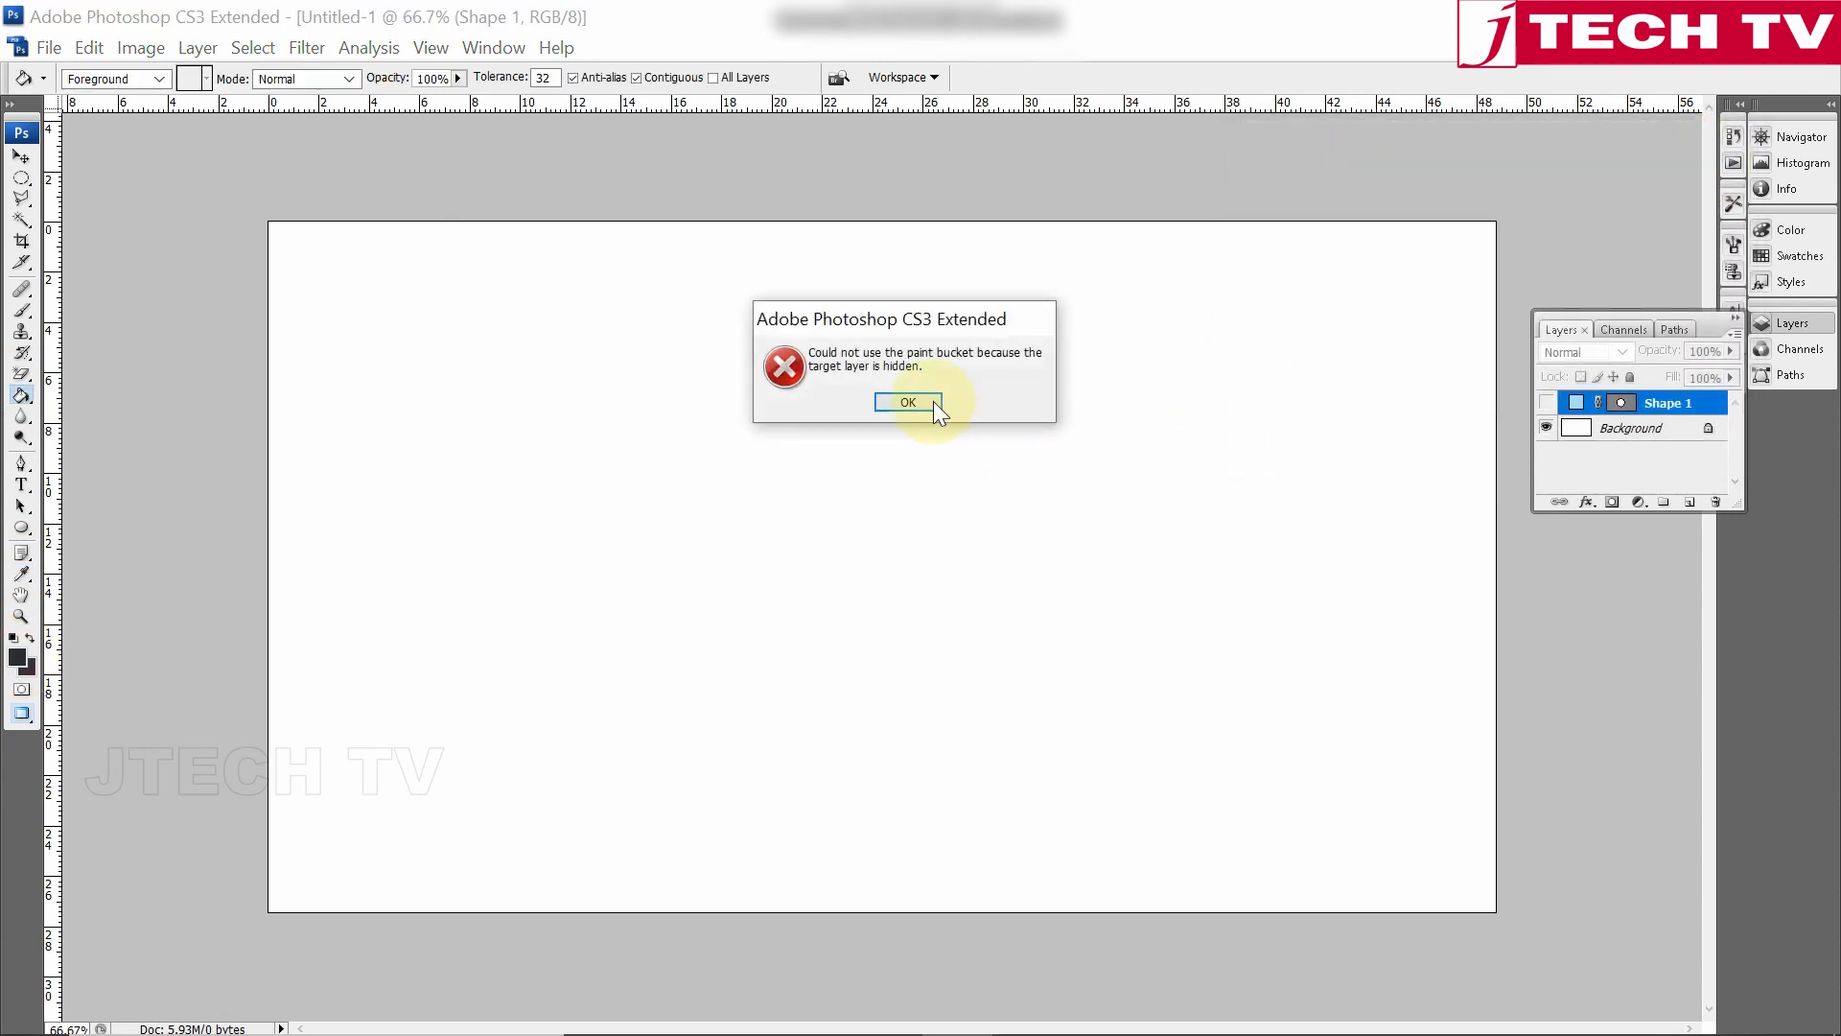
left_click(908, 402)
left_click(1640, 428)
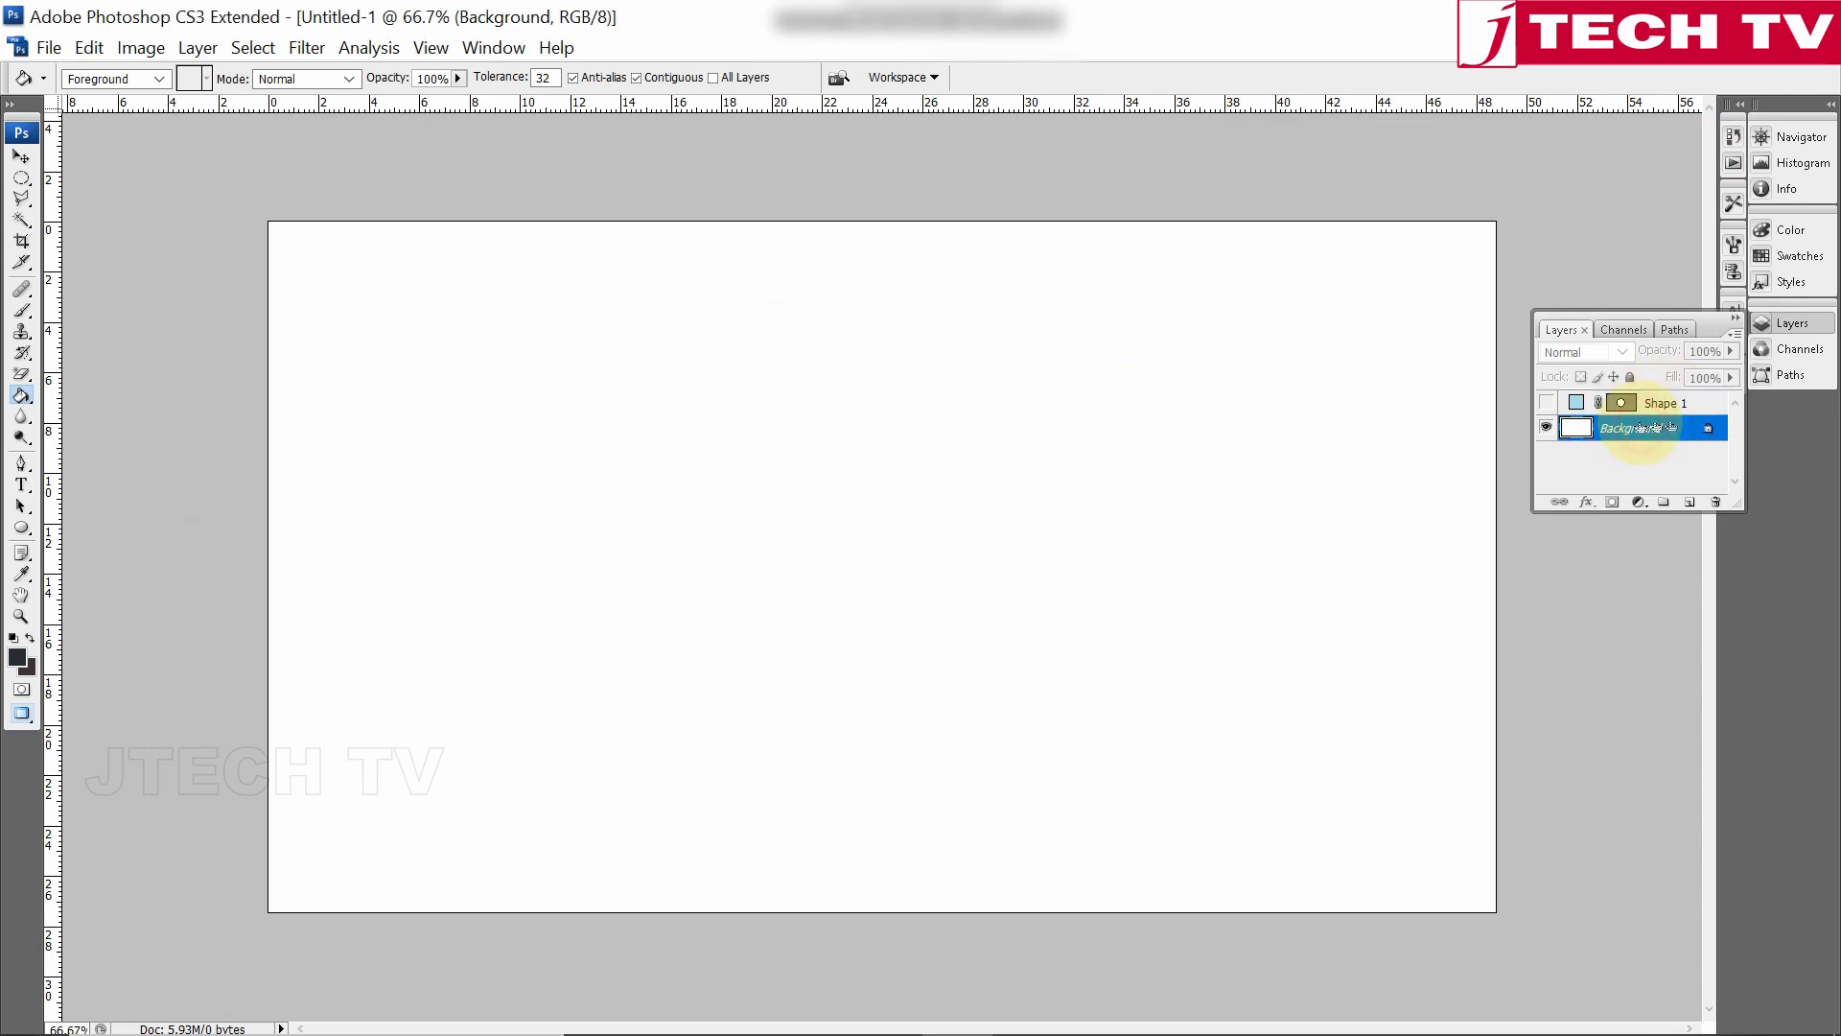
left_click(865, 479)
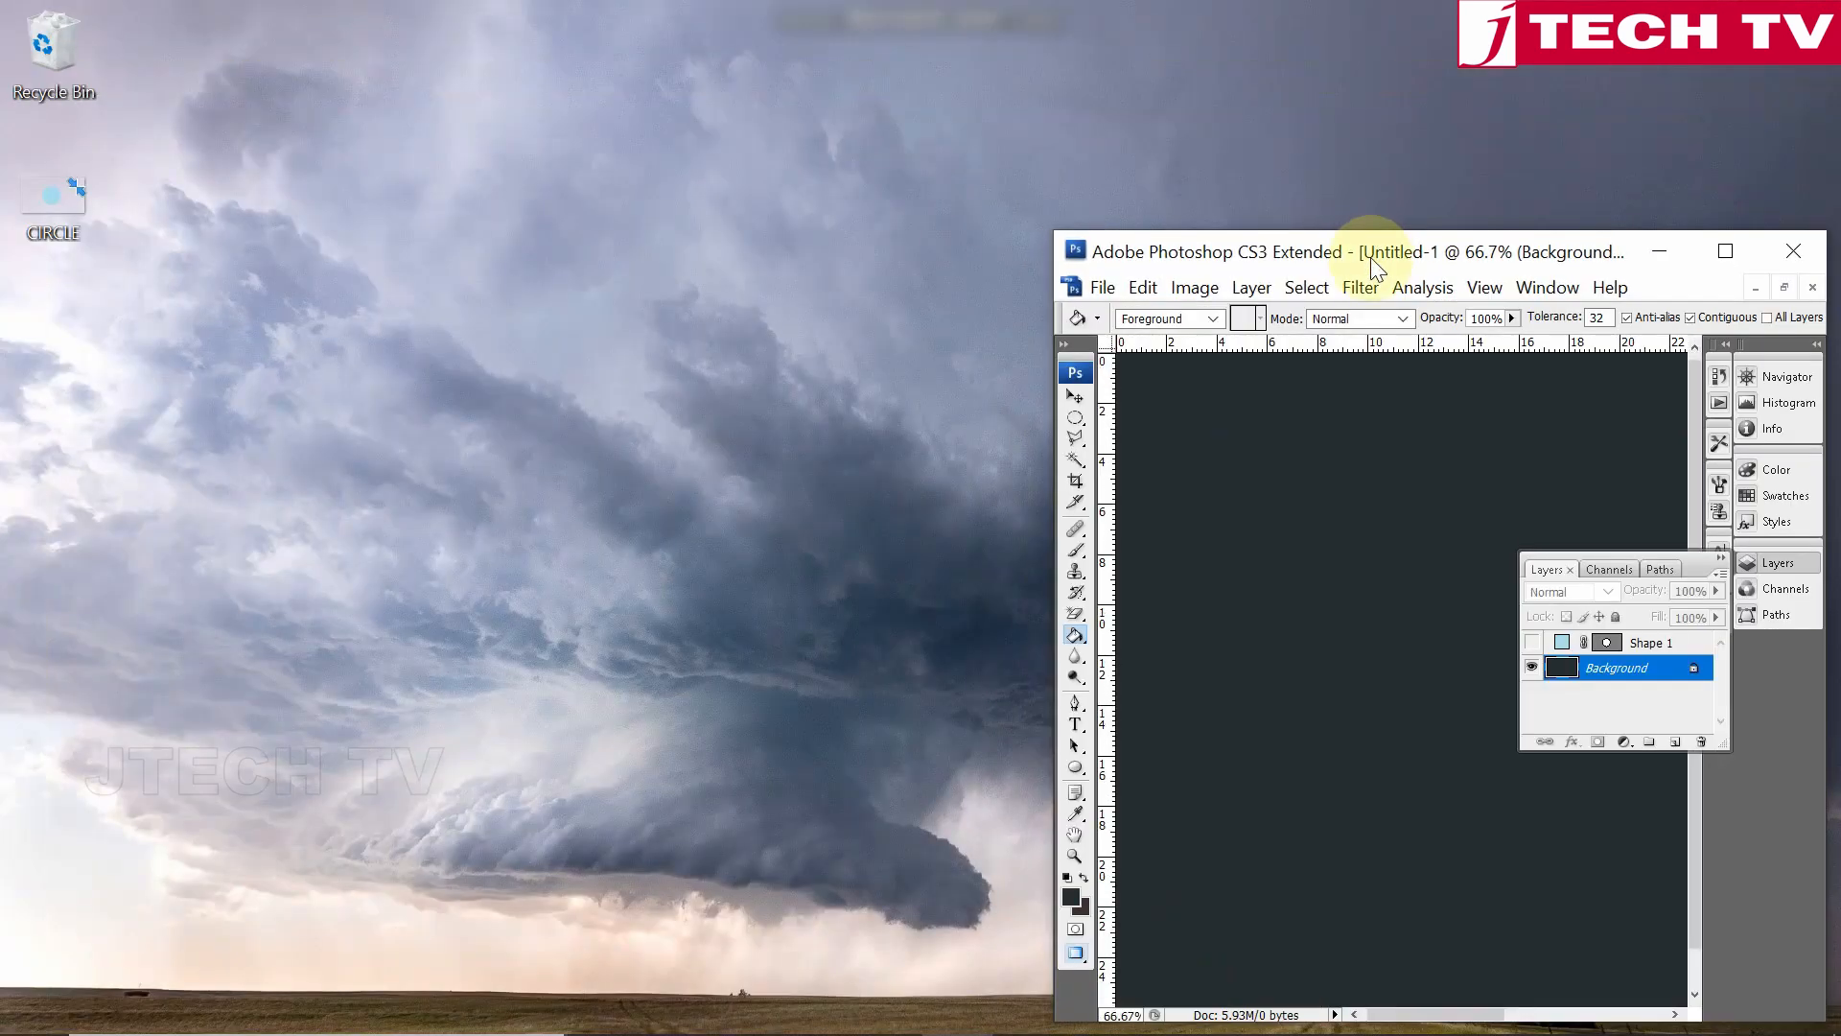
Open the CIRCLE image from the desktop in Photoshop and show it in its own window beside the Untitled-1 document.
left_click_drag(1362, 240, 1092, 53)
left_click(44, 186)
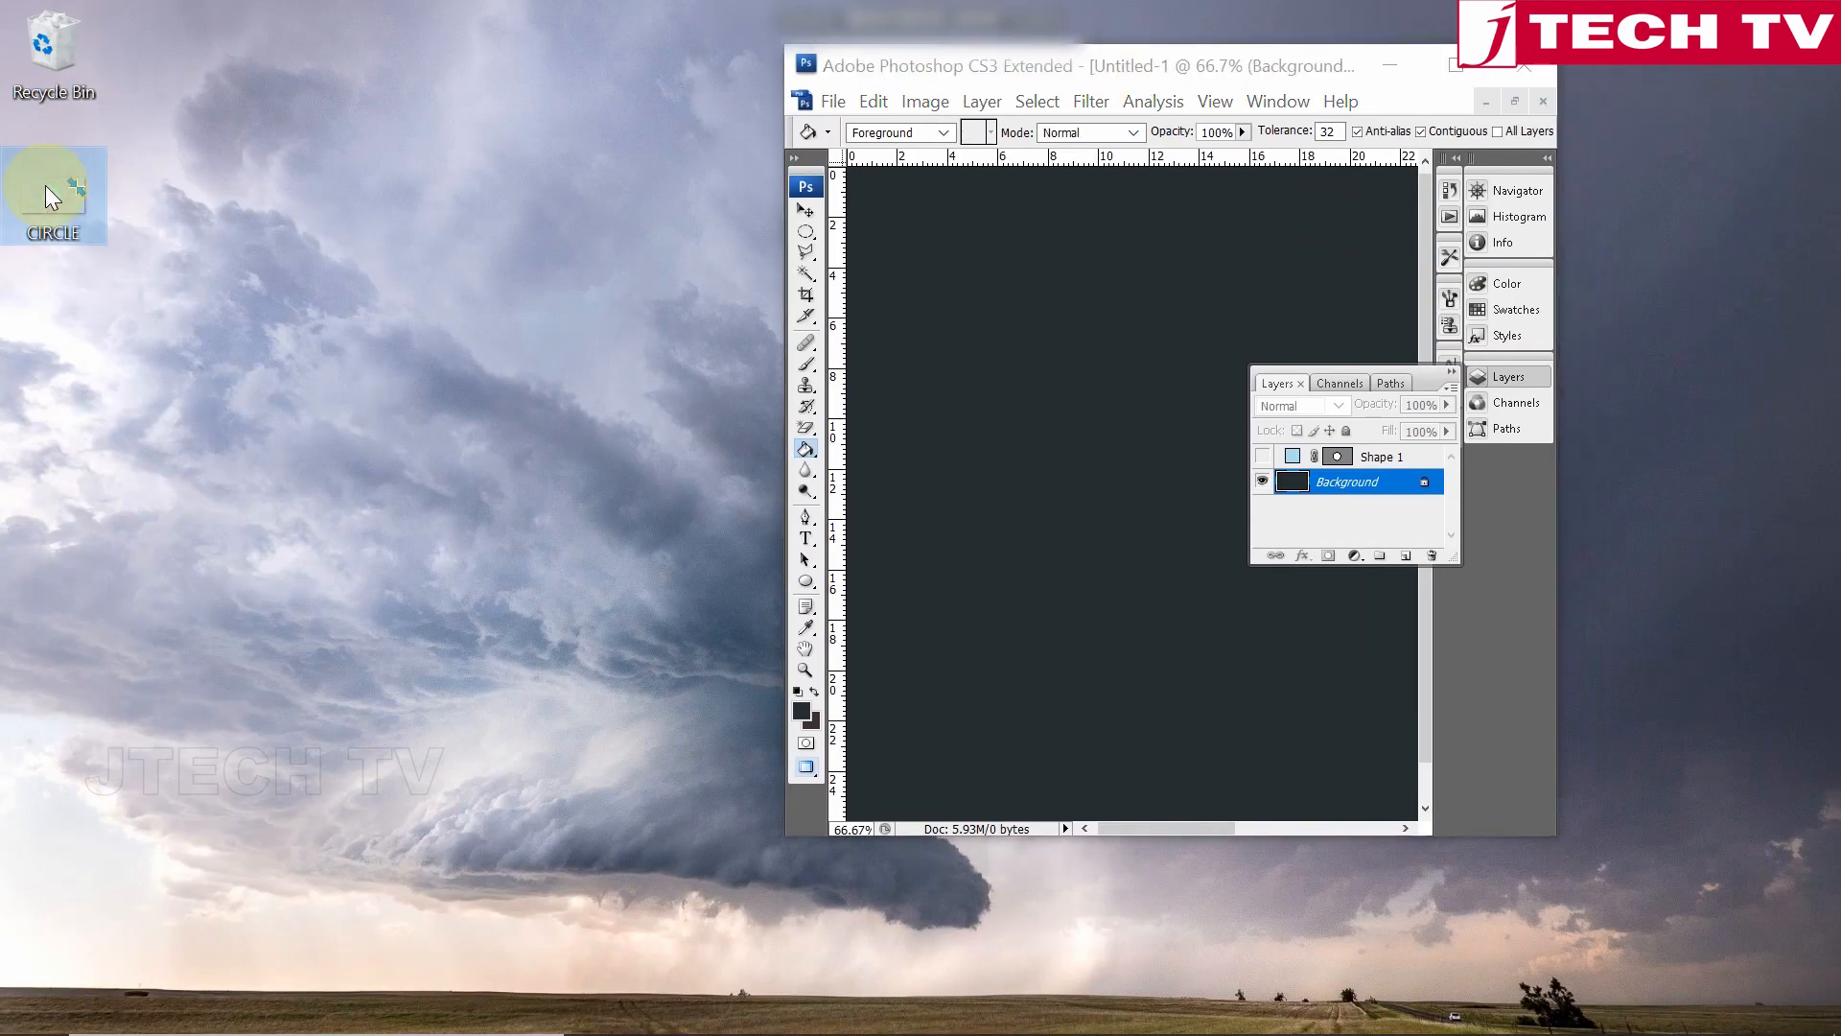
left_click_drag(44, 186, 1028, 453)
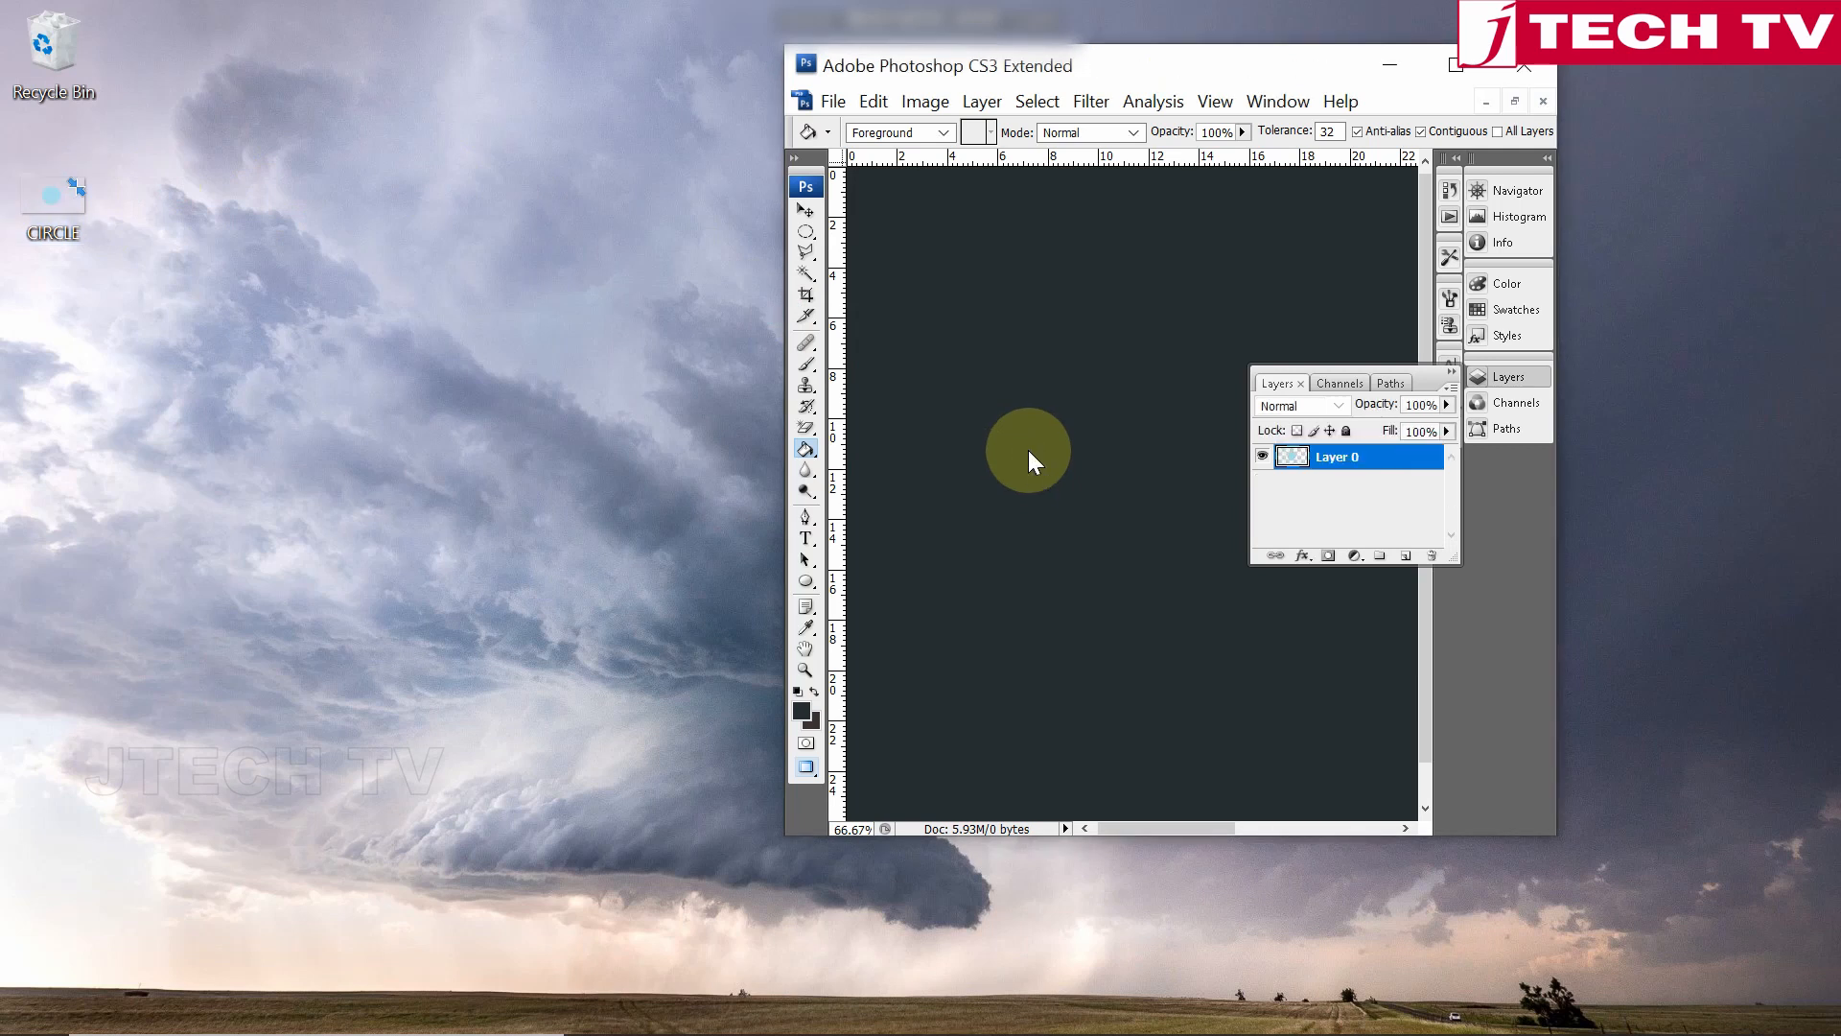
left_click(1452, 67)
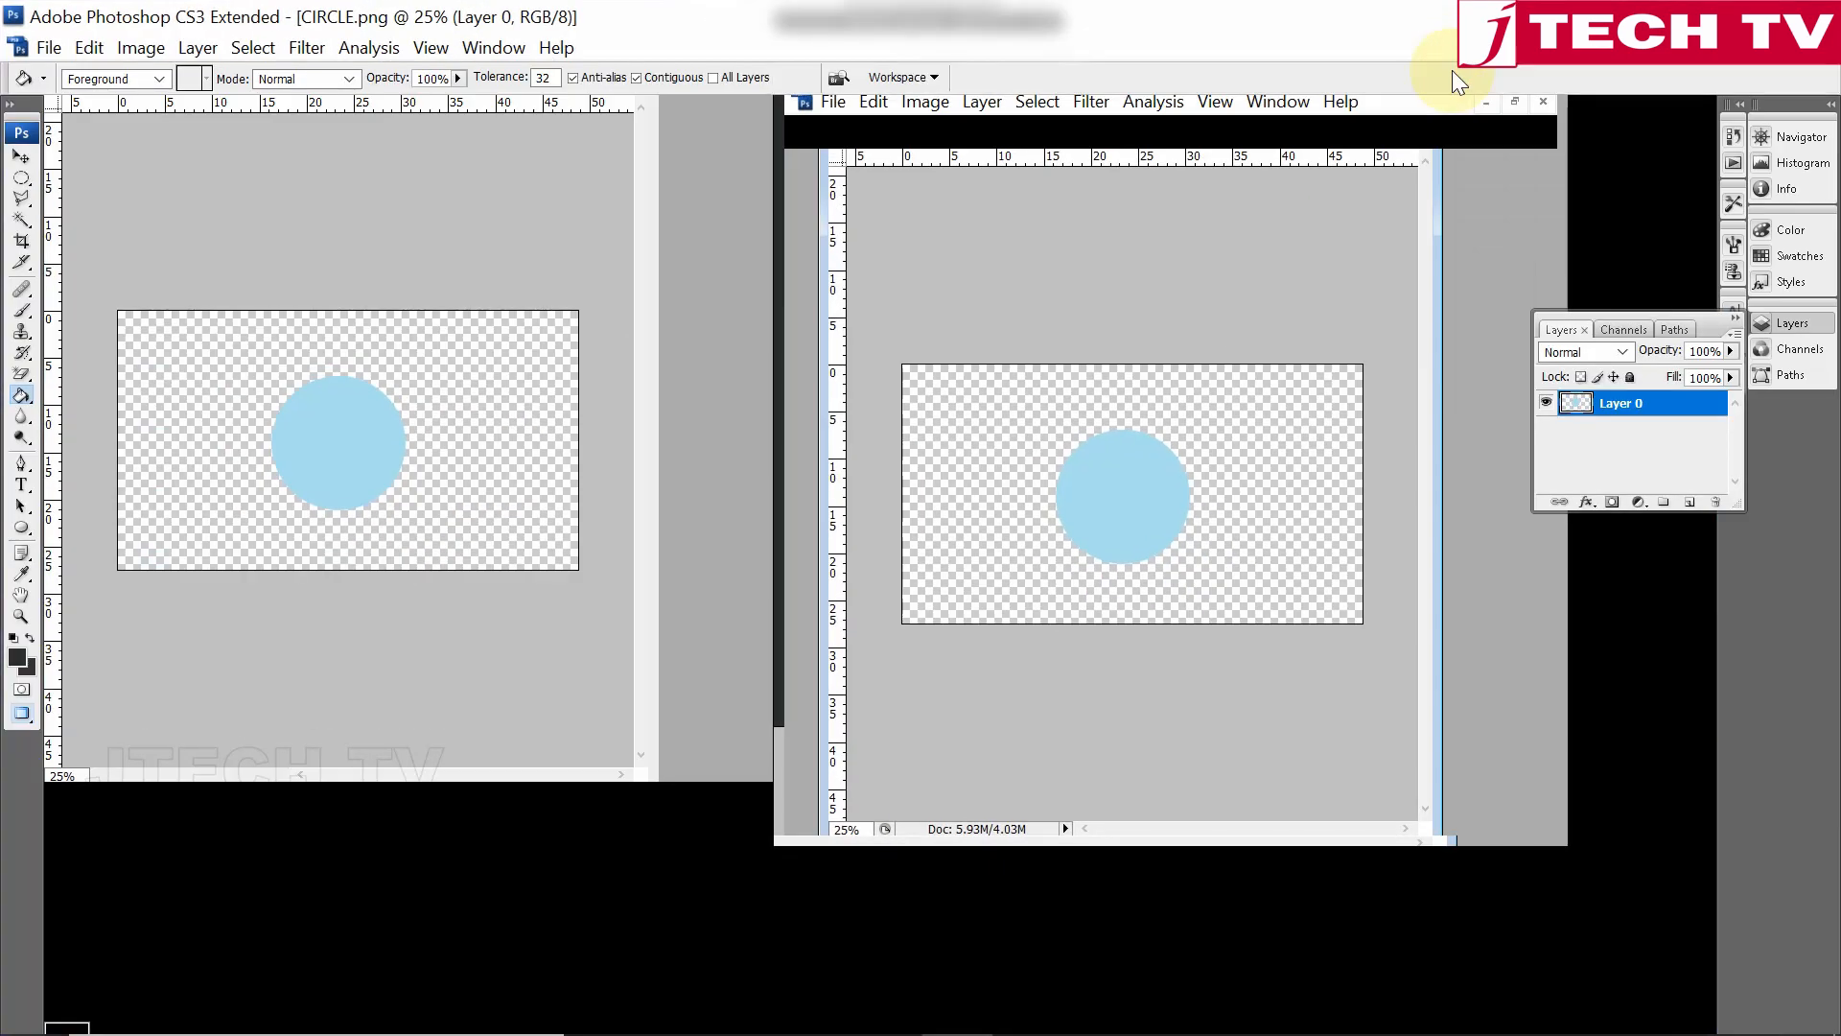
left_click(1800, 65)
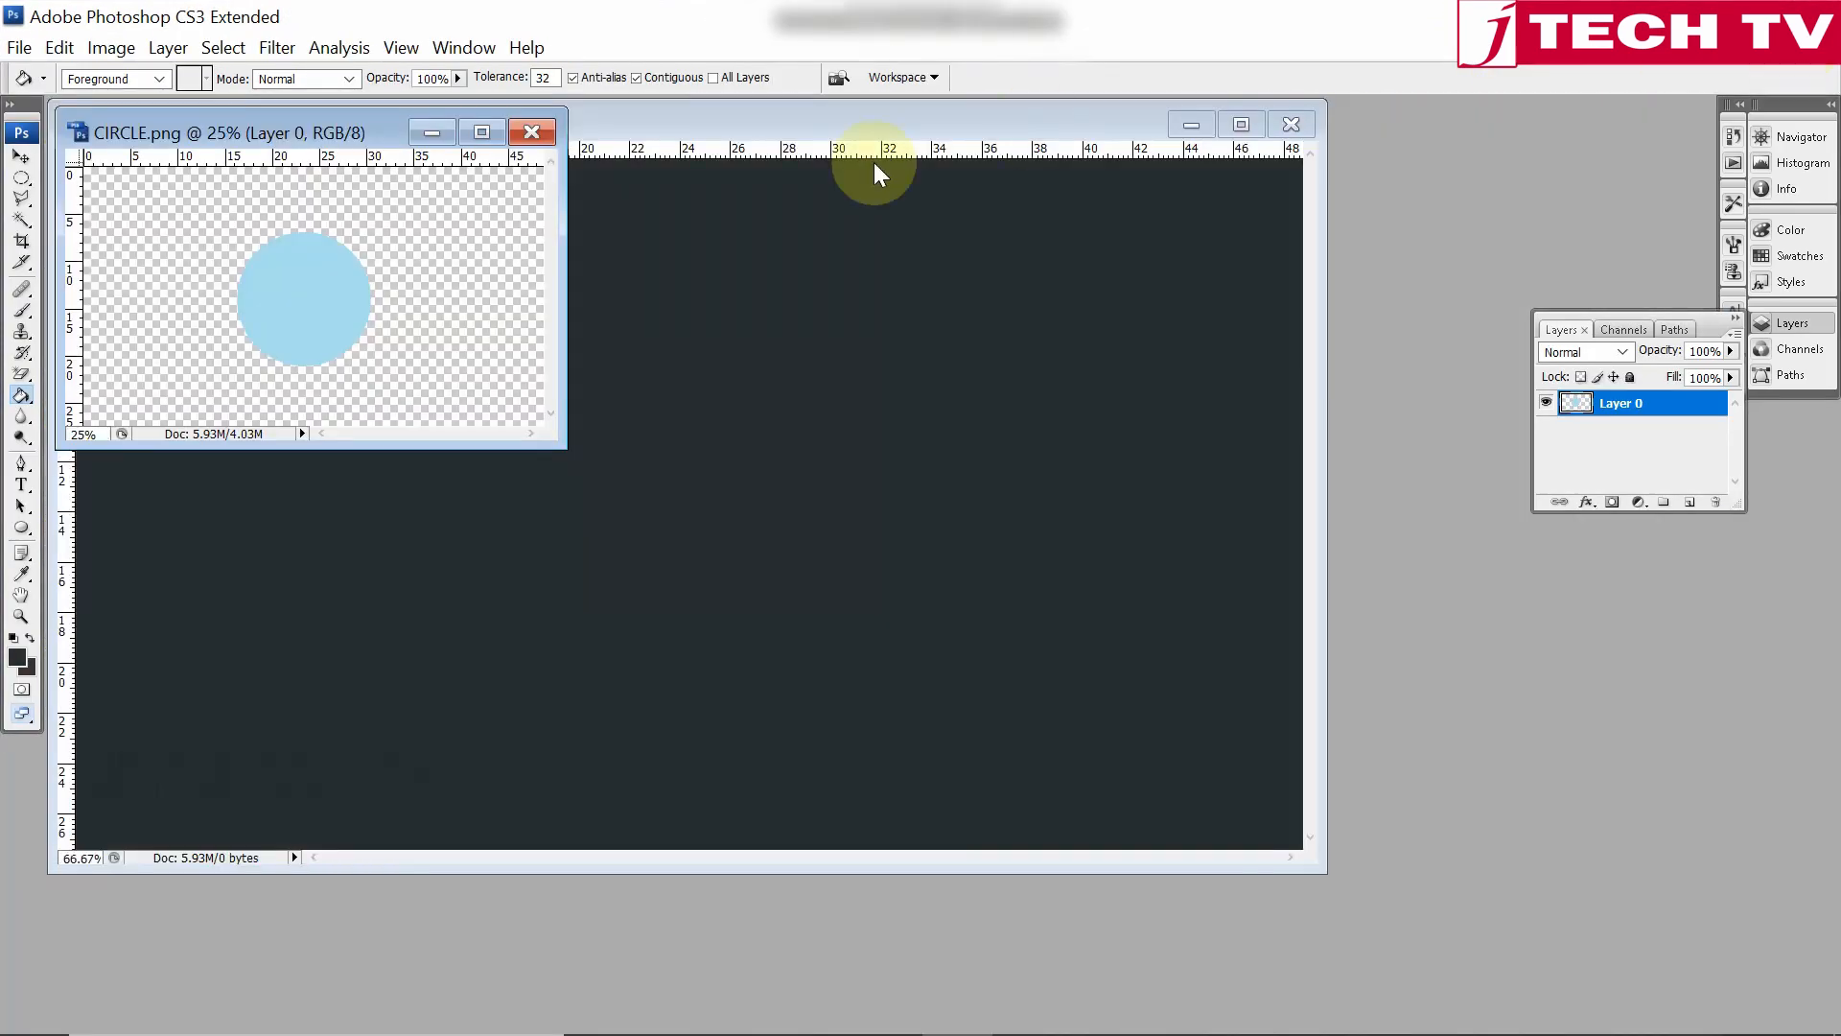
Place a copy of the circle onto the dark background of Untitled-1 with the Move tool, and close the document without saving.
key("v")
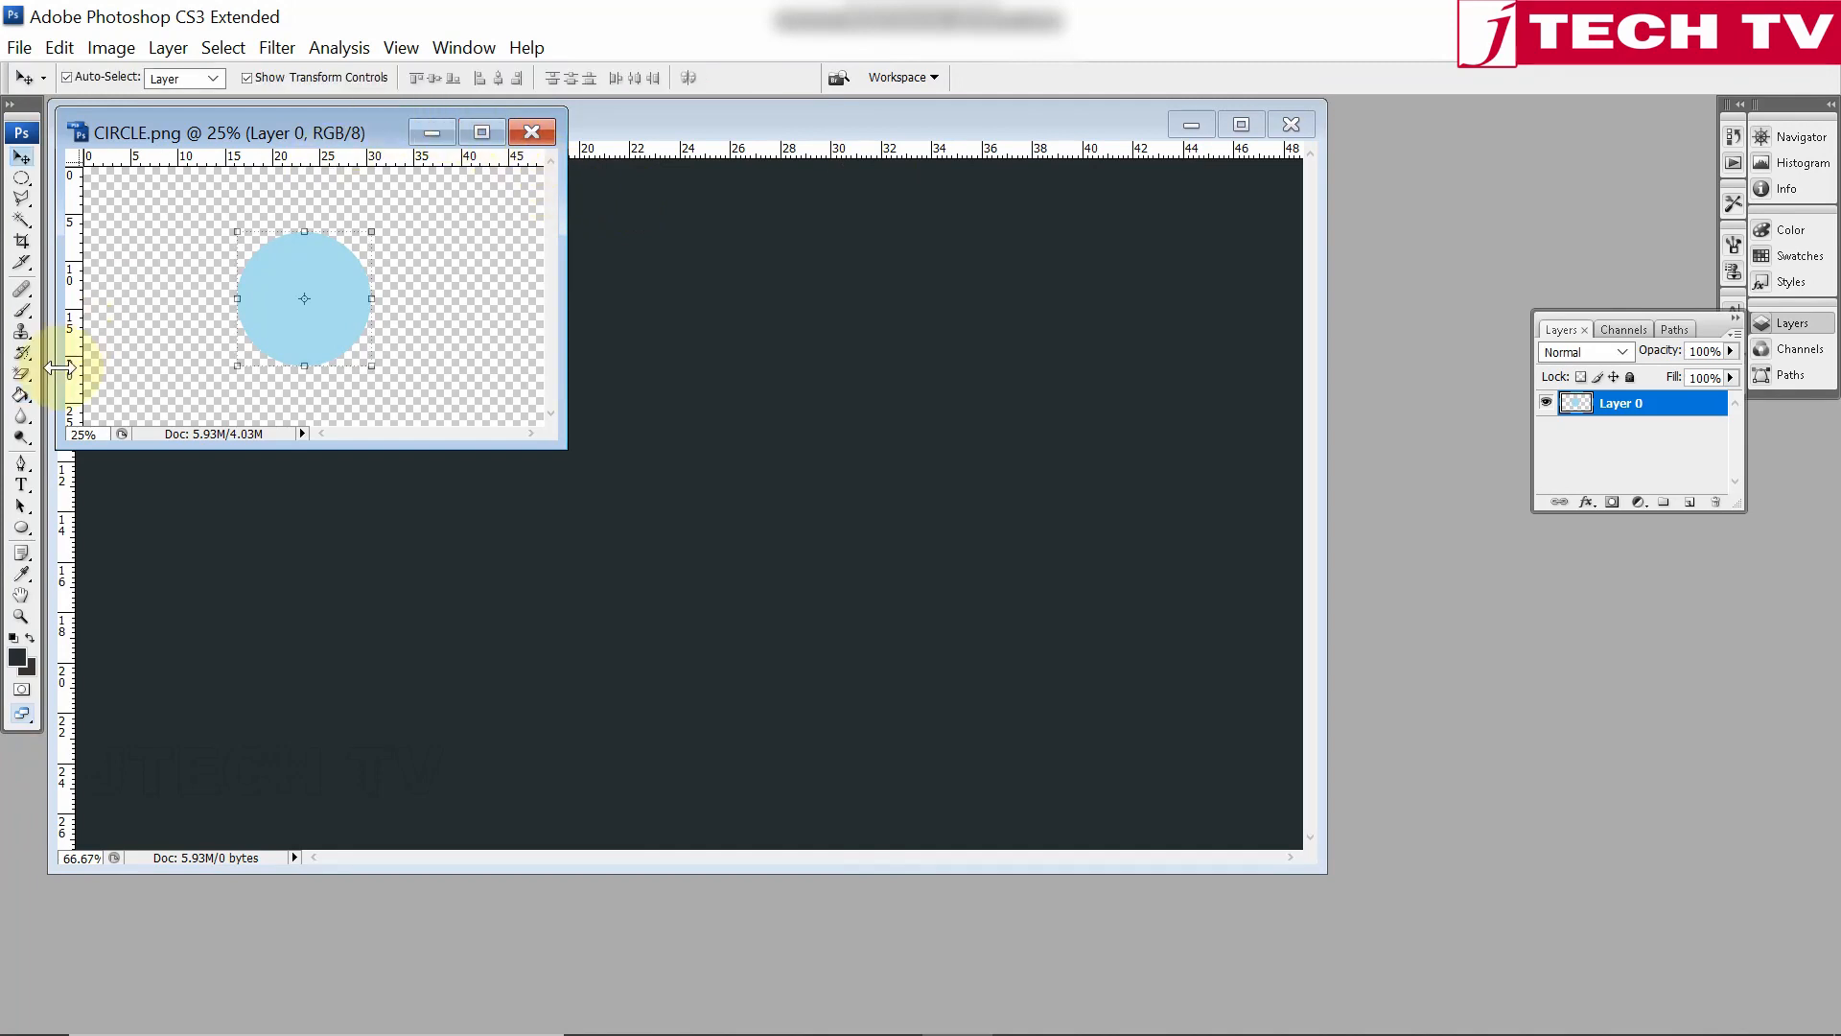
left_click_drag(314, 326, 768, 558)
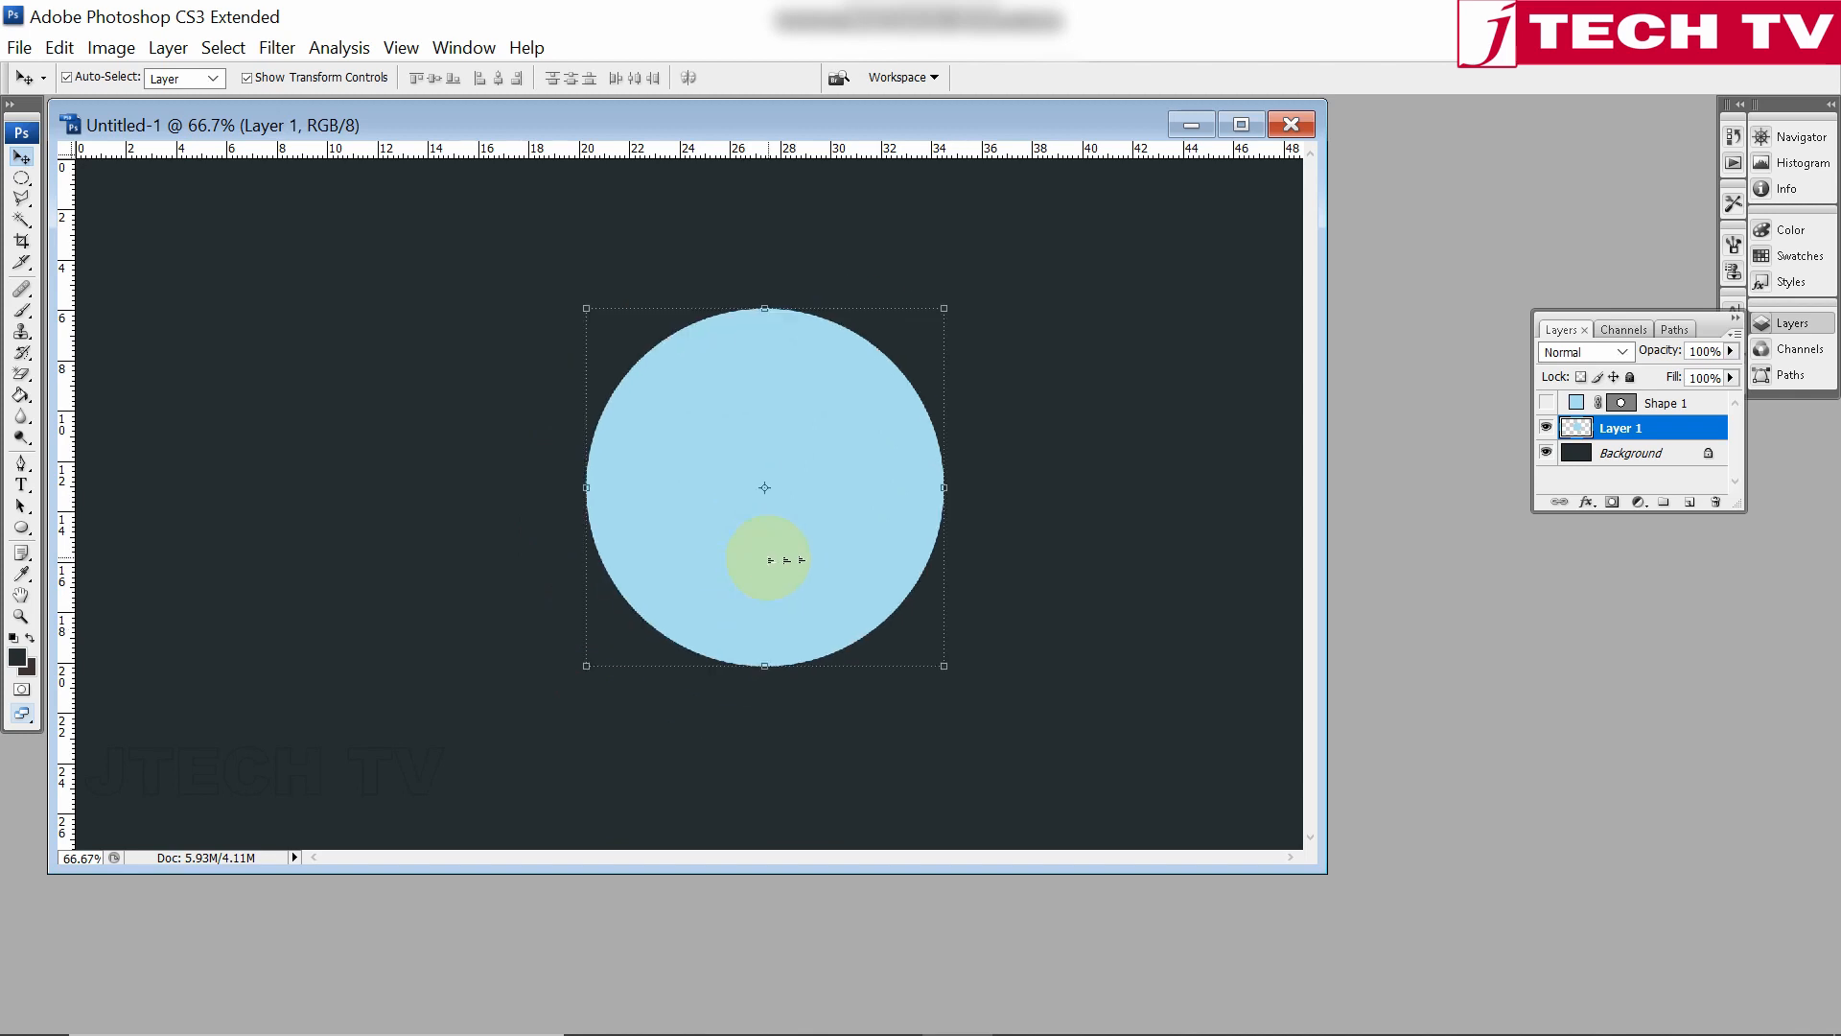
key("ctrl+w")
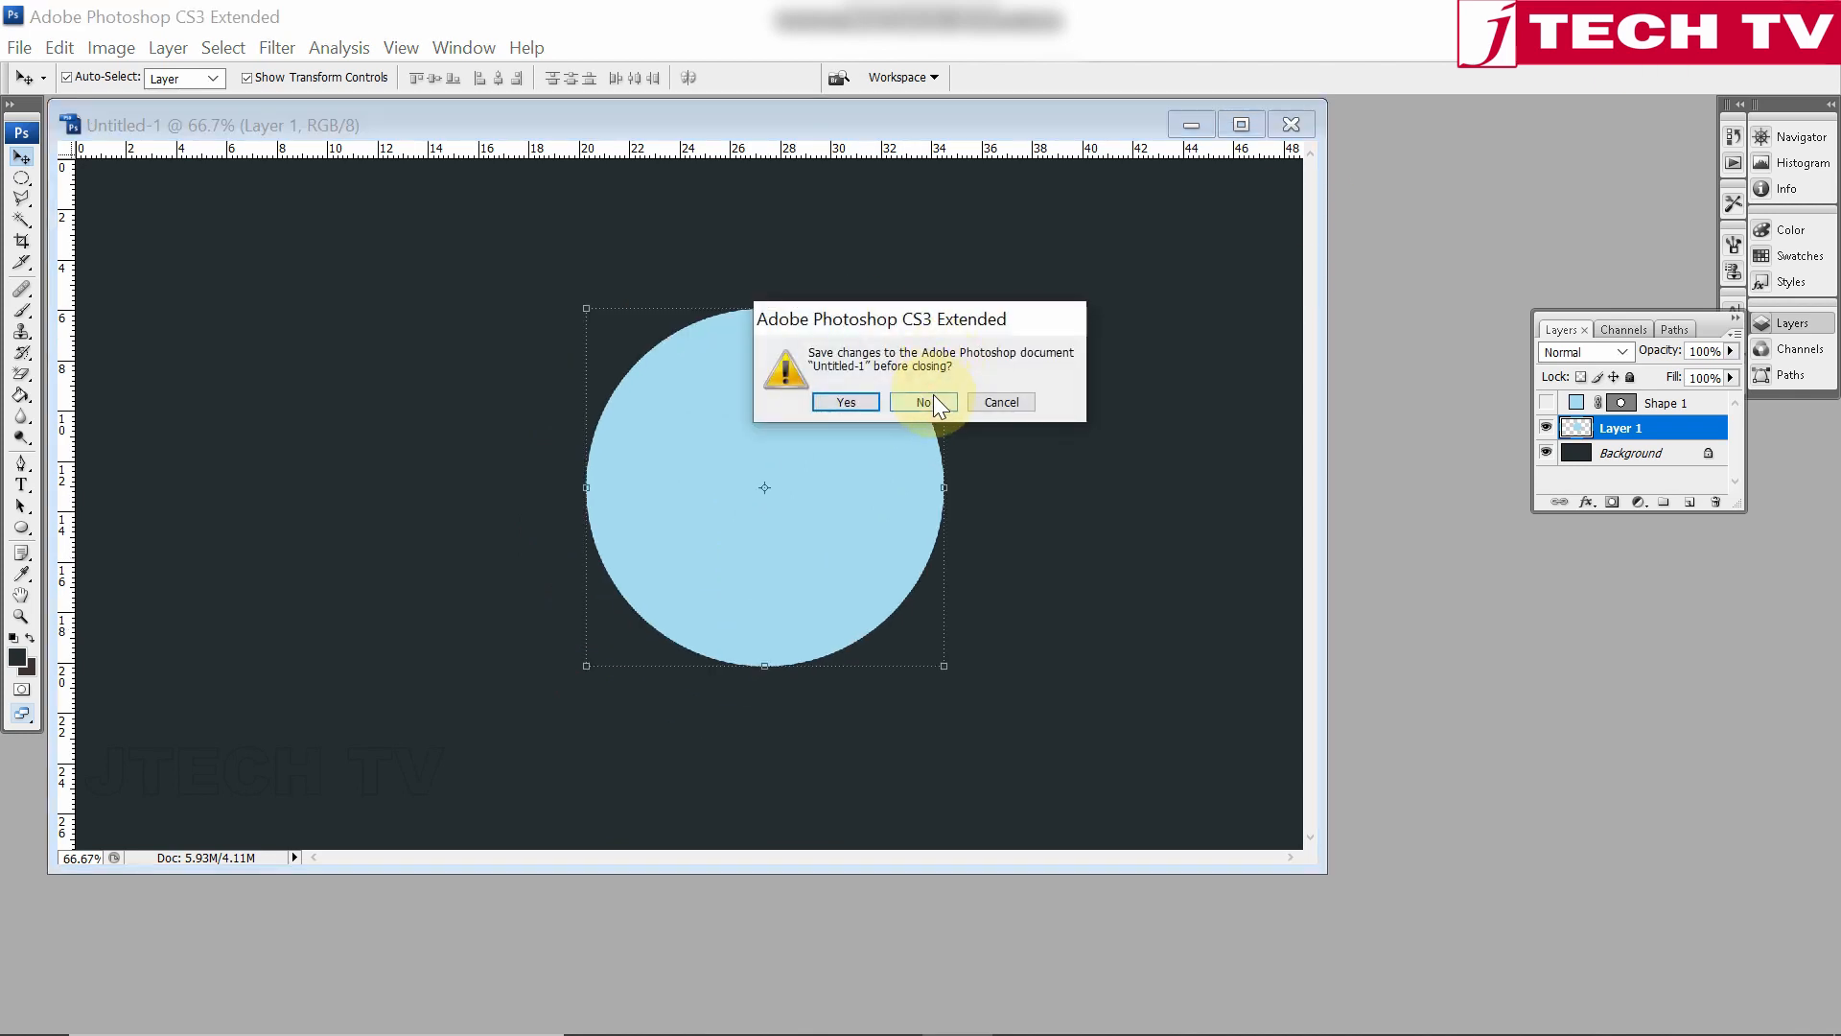
left_click(934, 394)
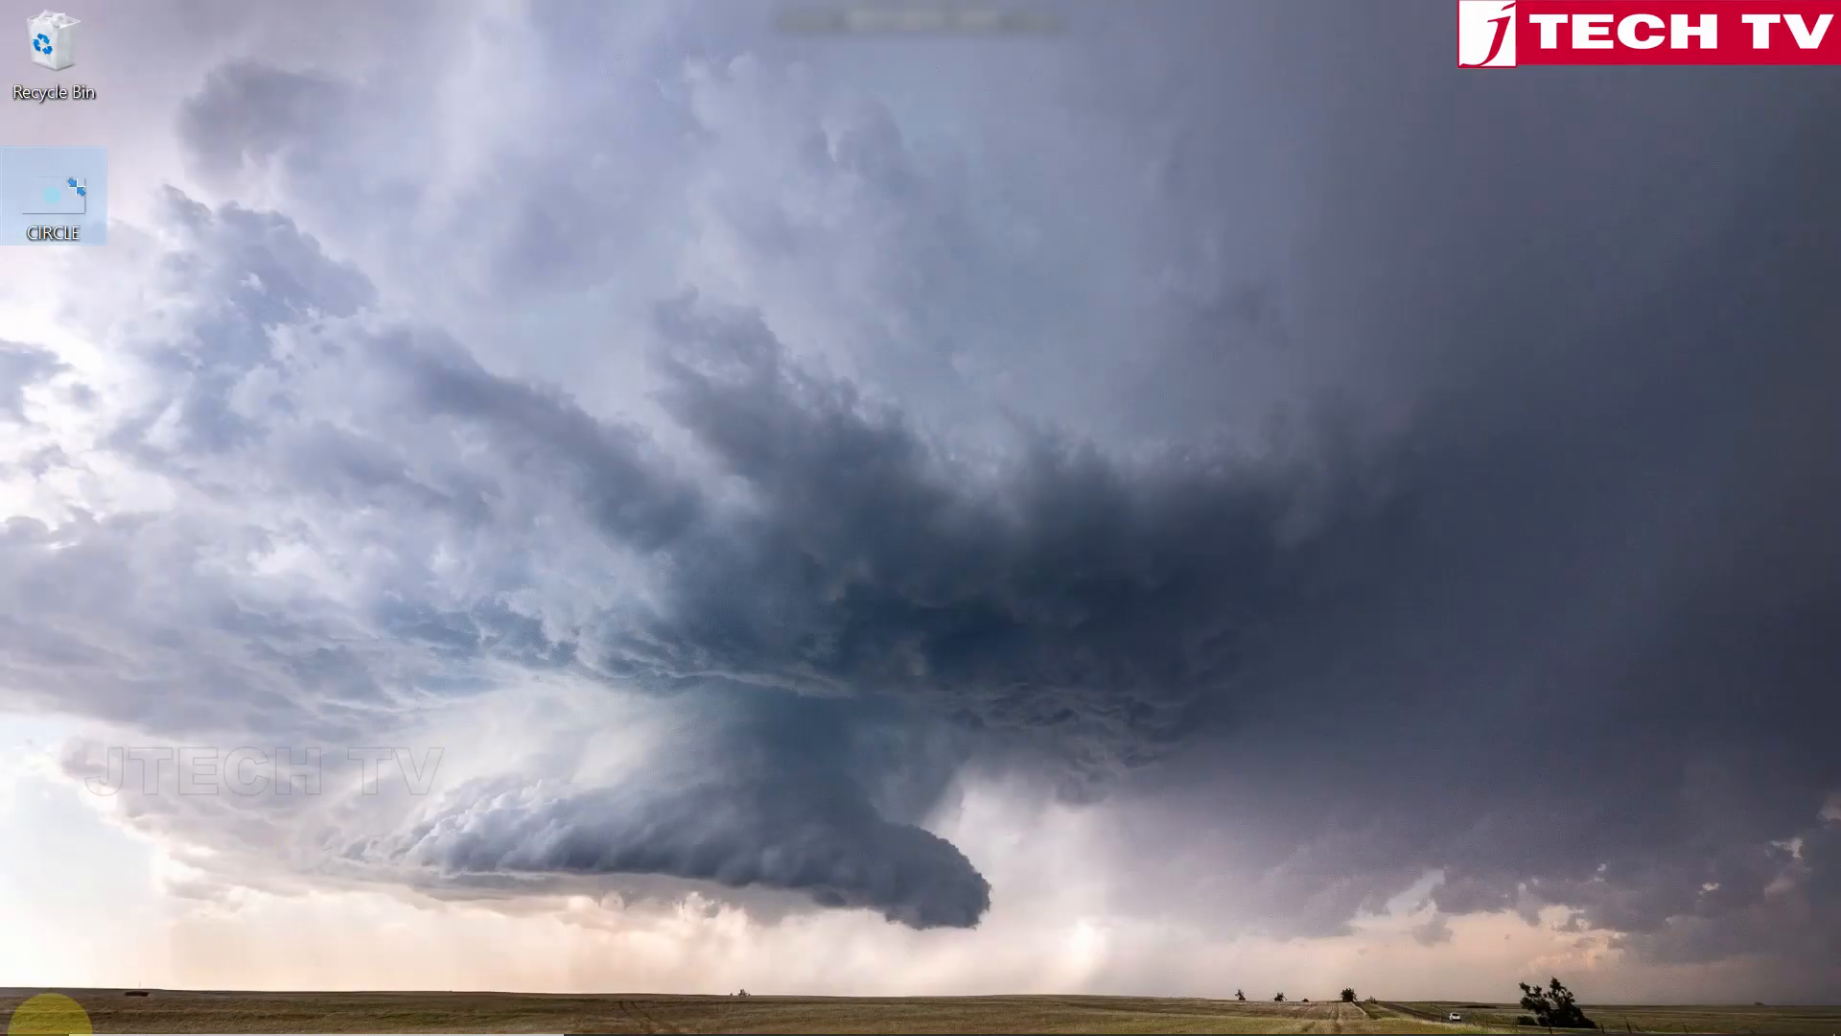
Open PowerPoint and create a blank presentation.
left_click(154, 1011)
type("POWER")
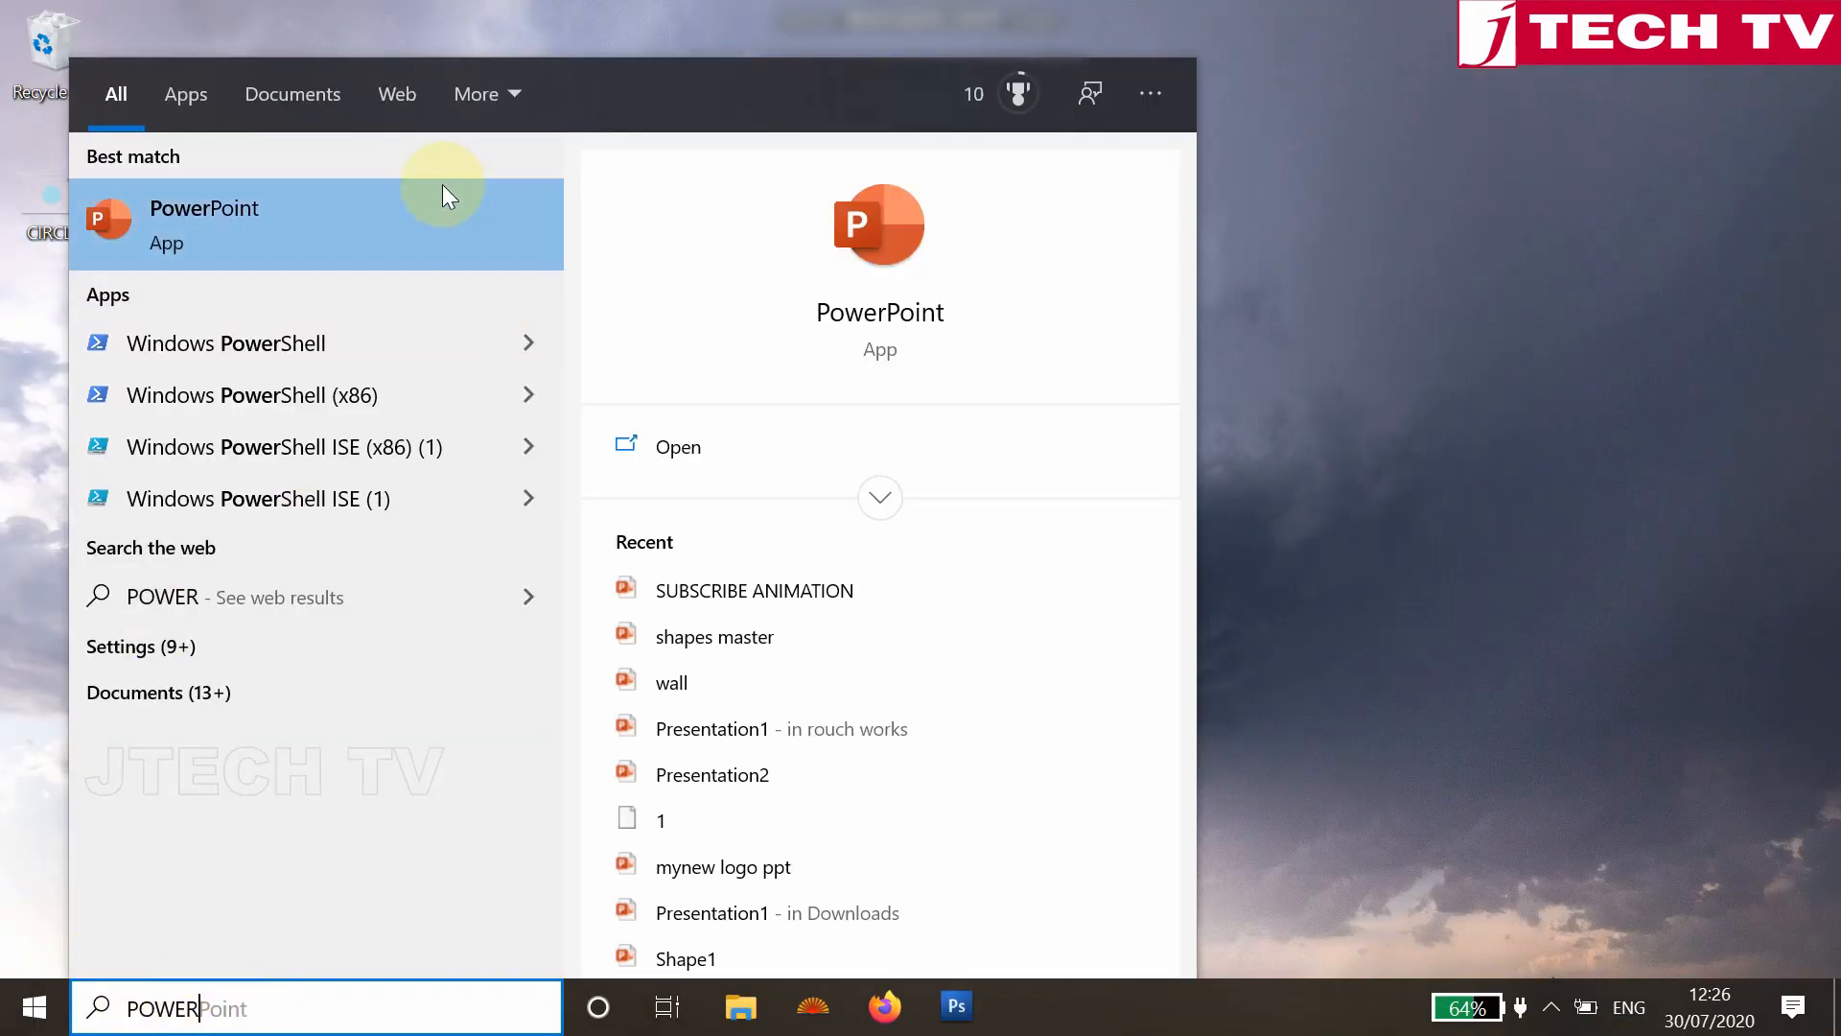
left_click(430, 206)
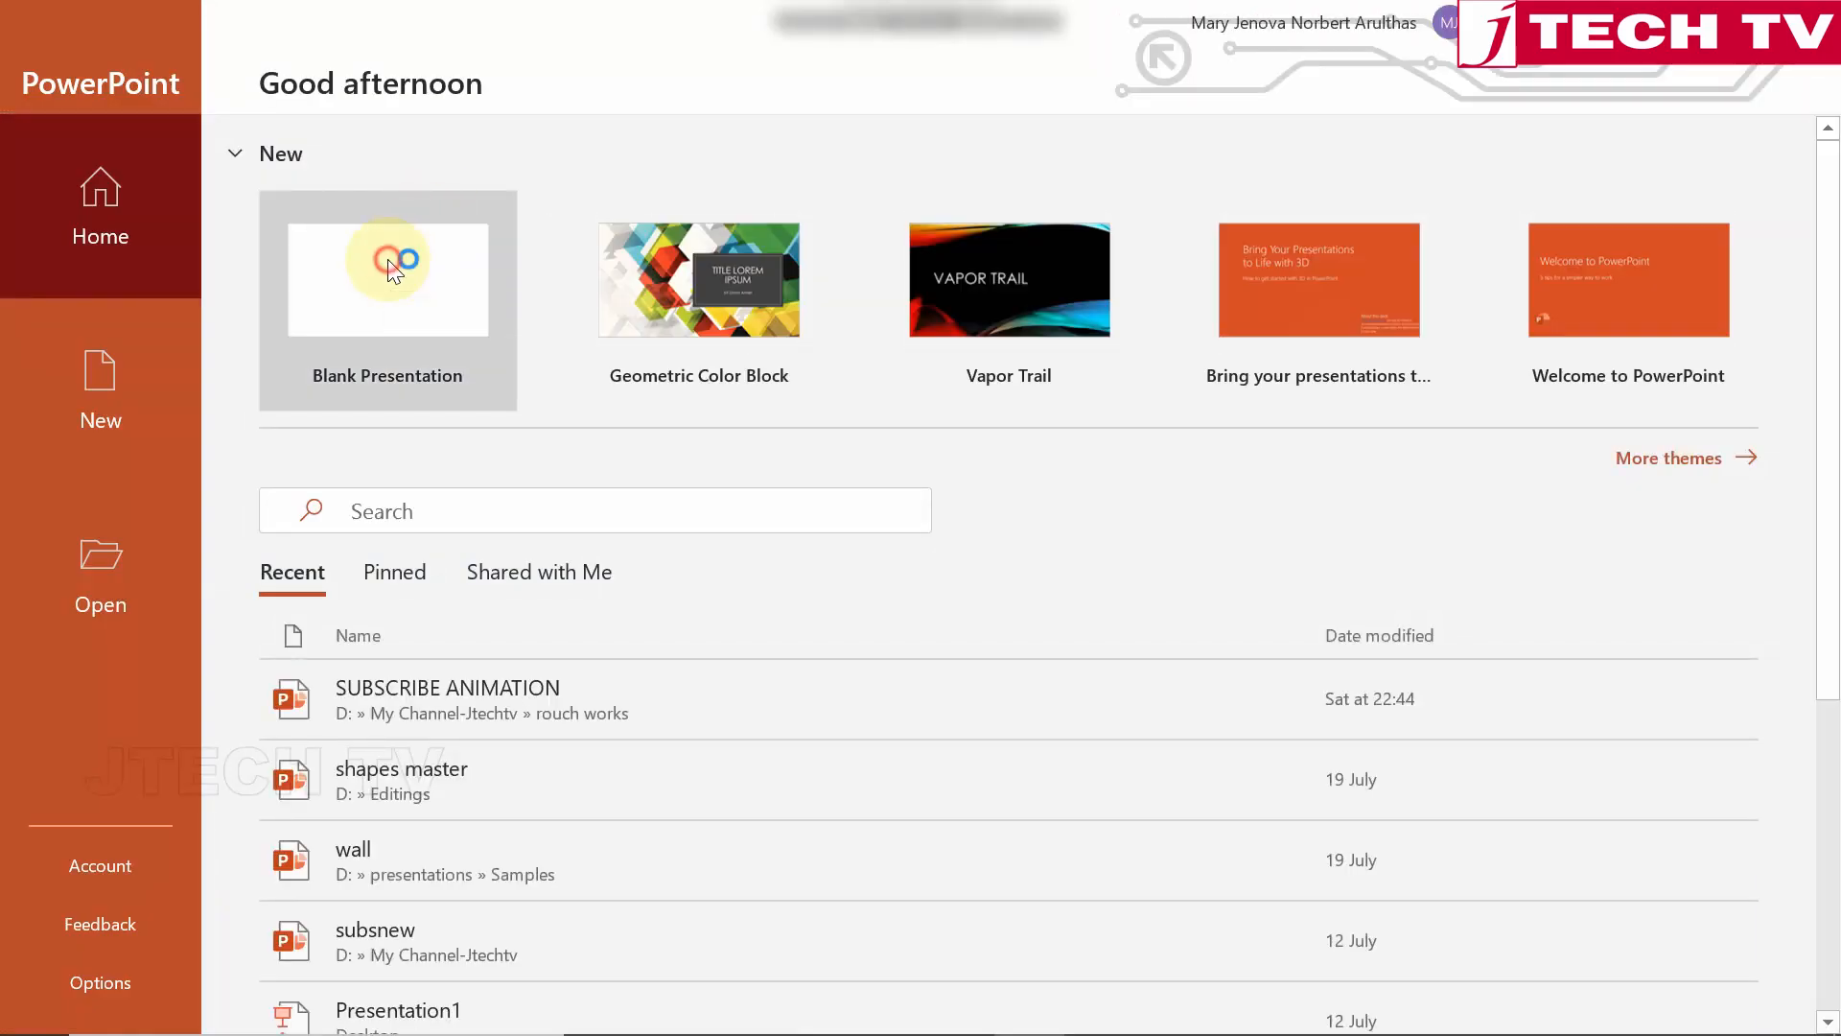
left_click(388, 259)
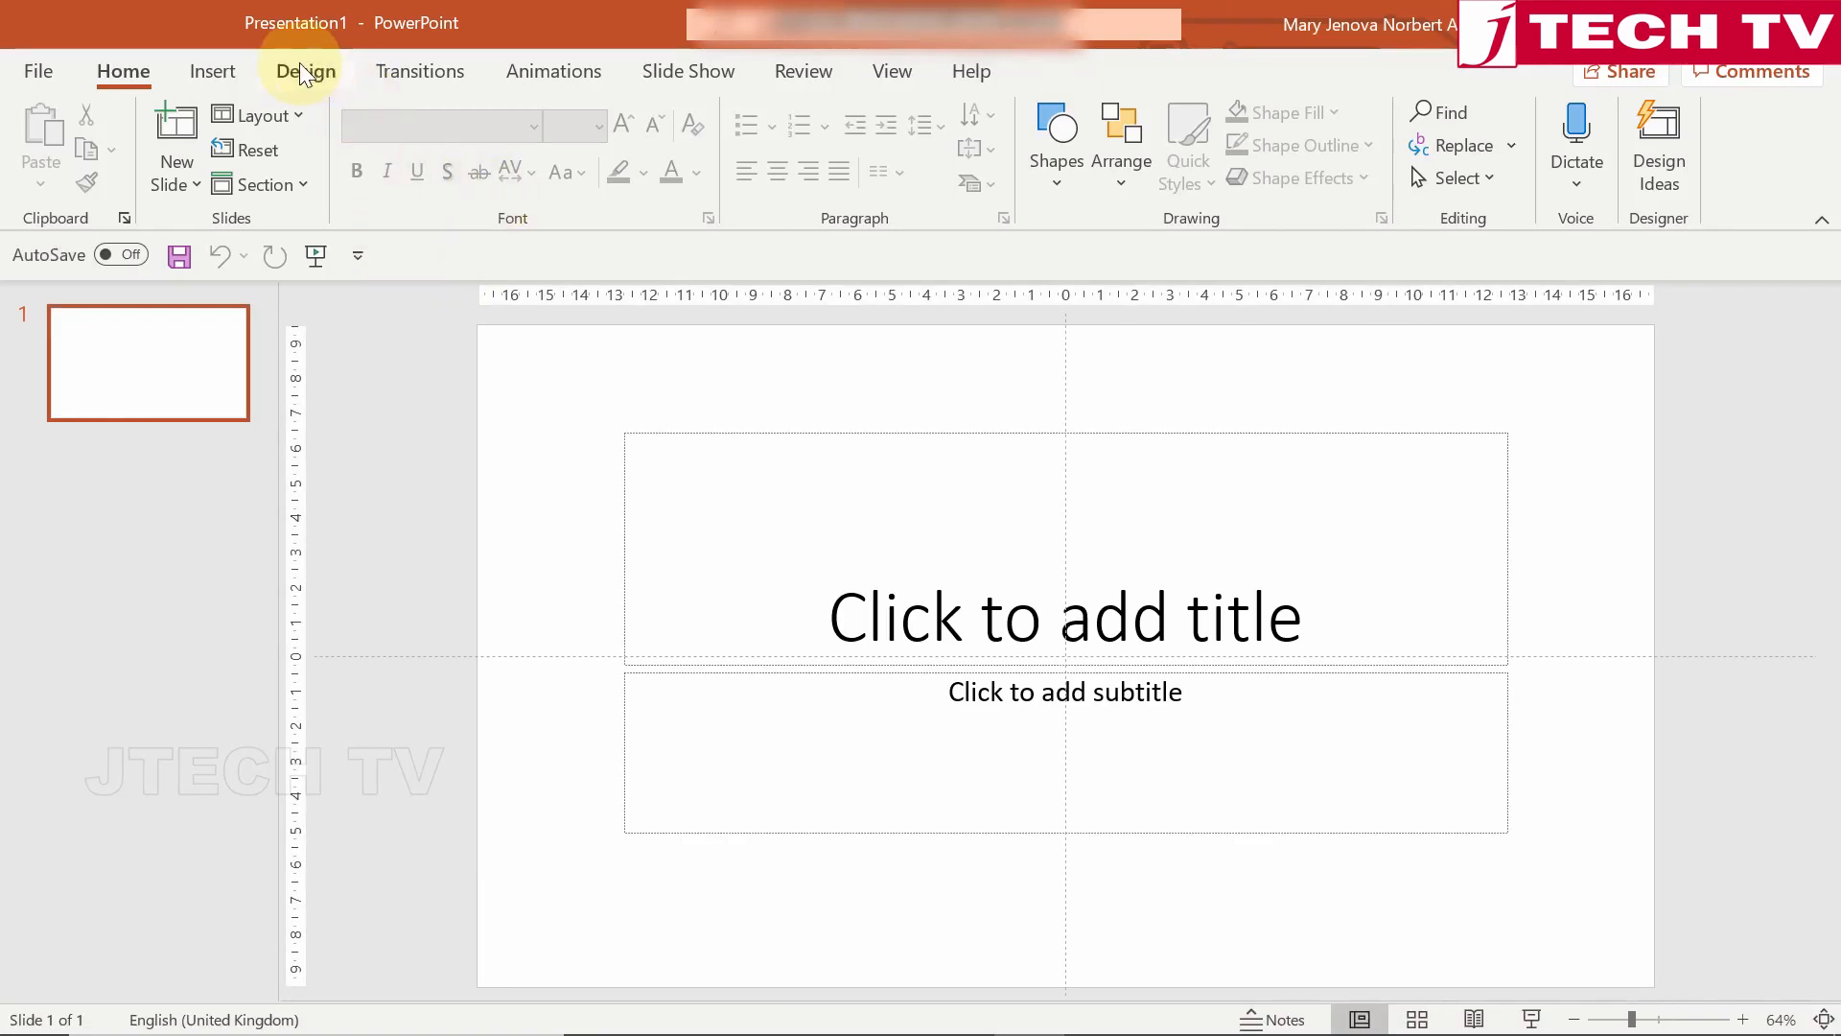
left_click(234, 67)
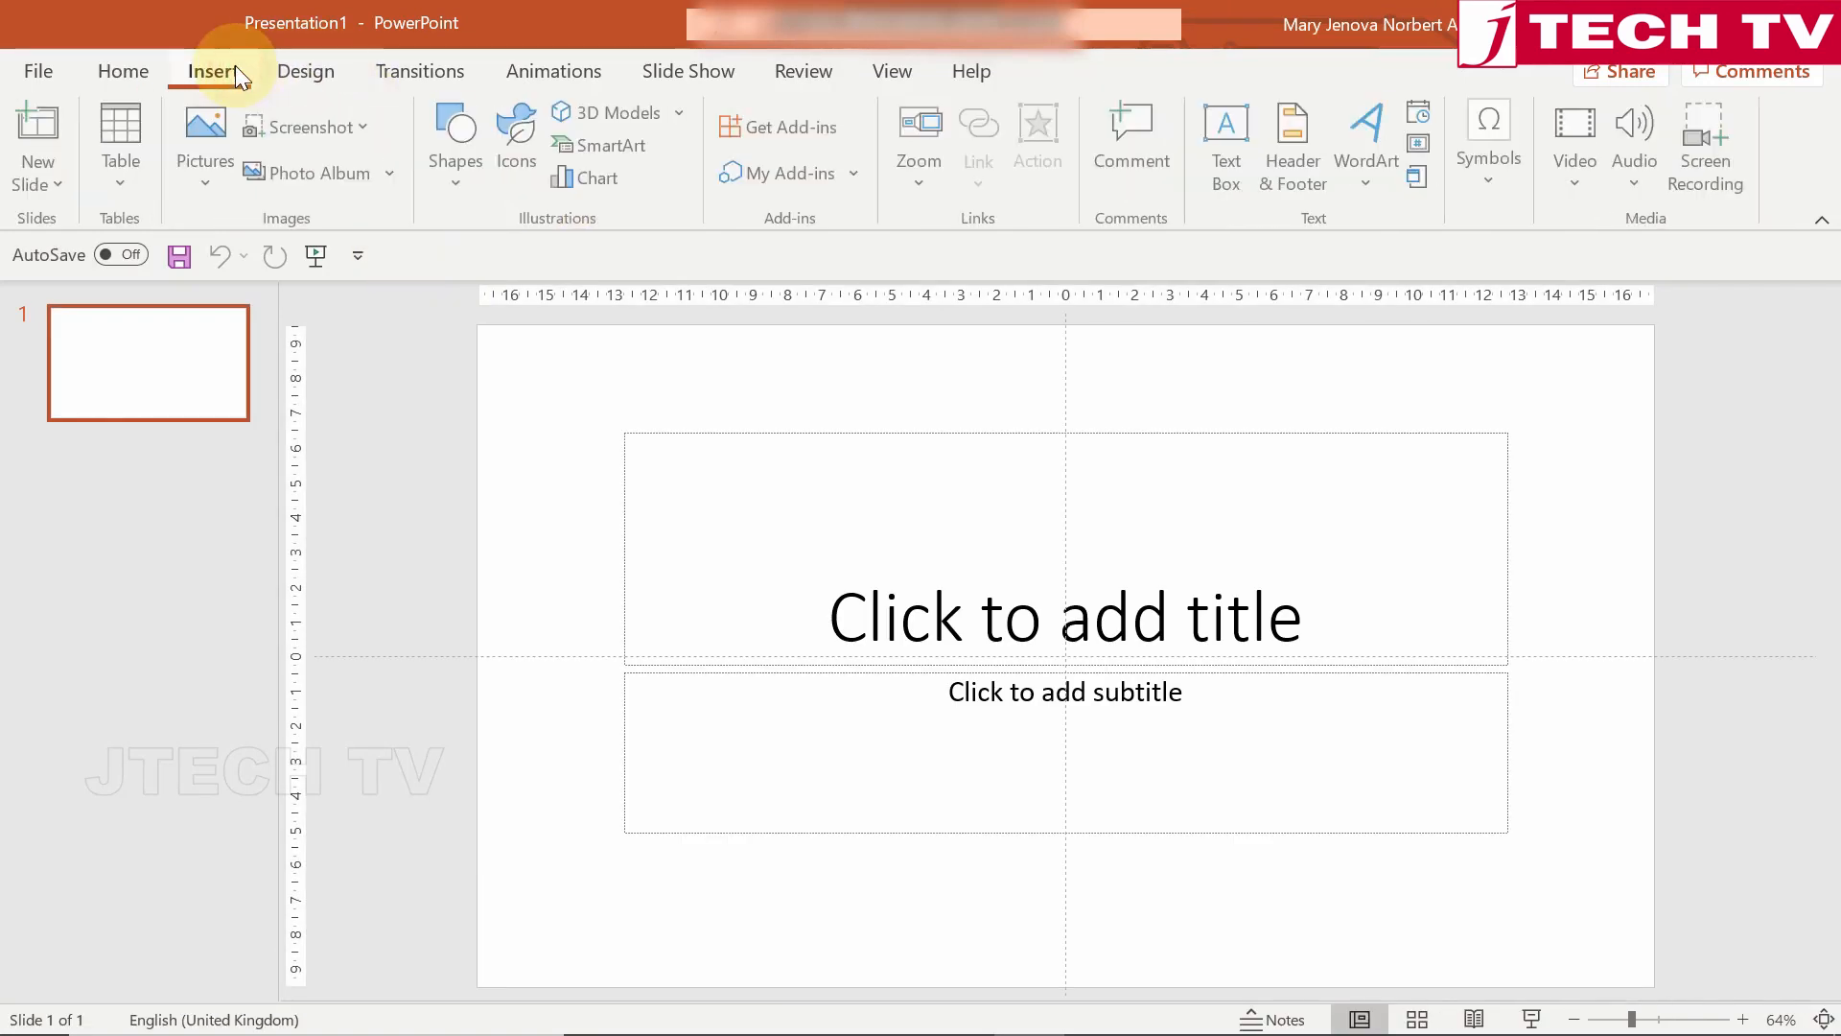
left_click(459, 165)
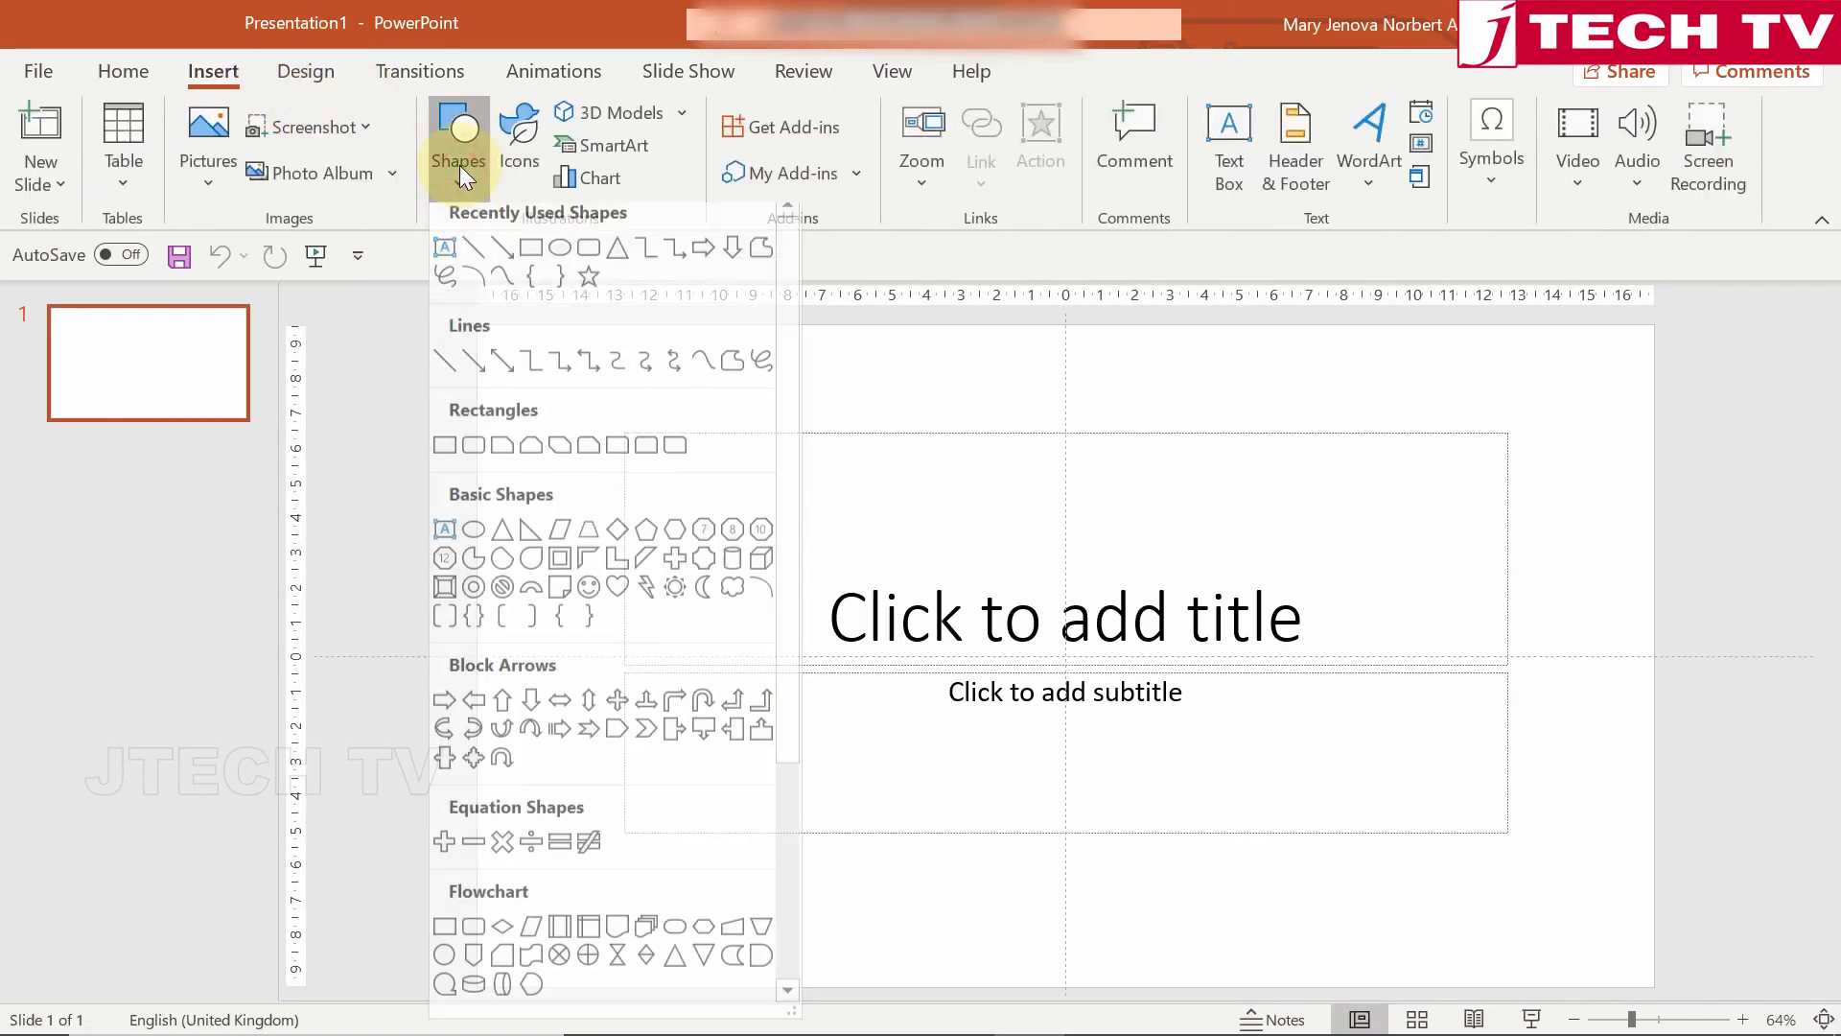
left_click(589, 261)
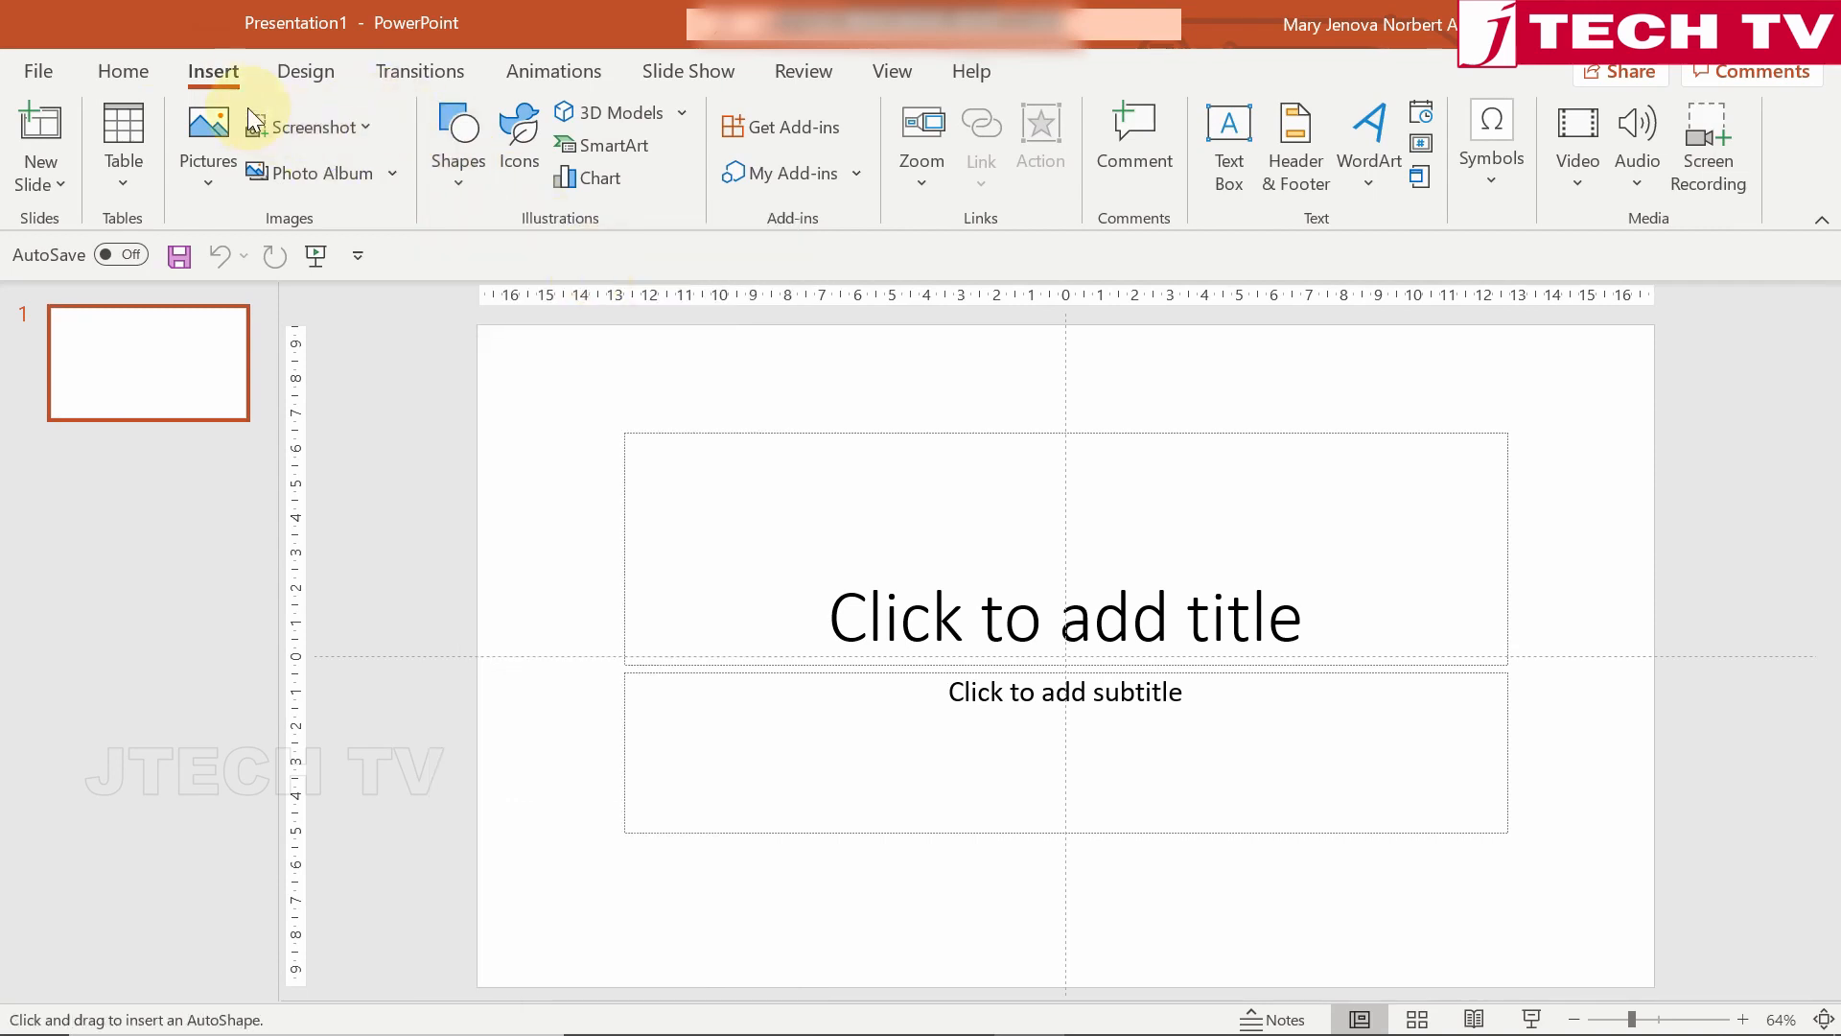
left_click(334, 73)
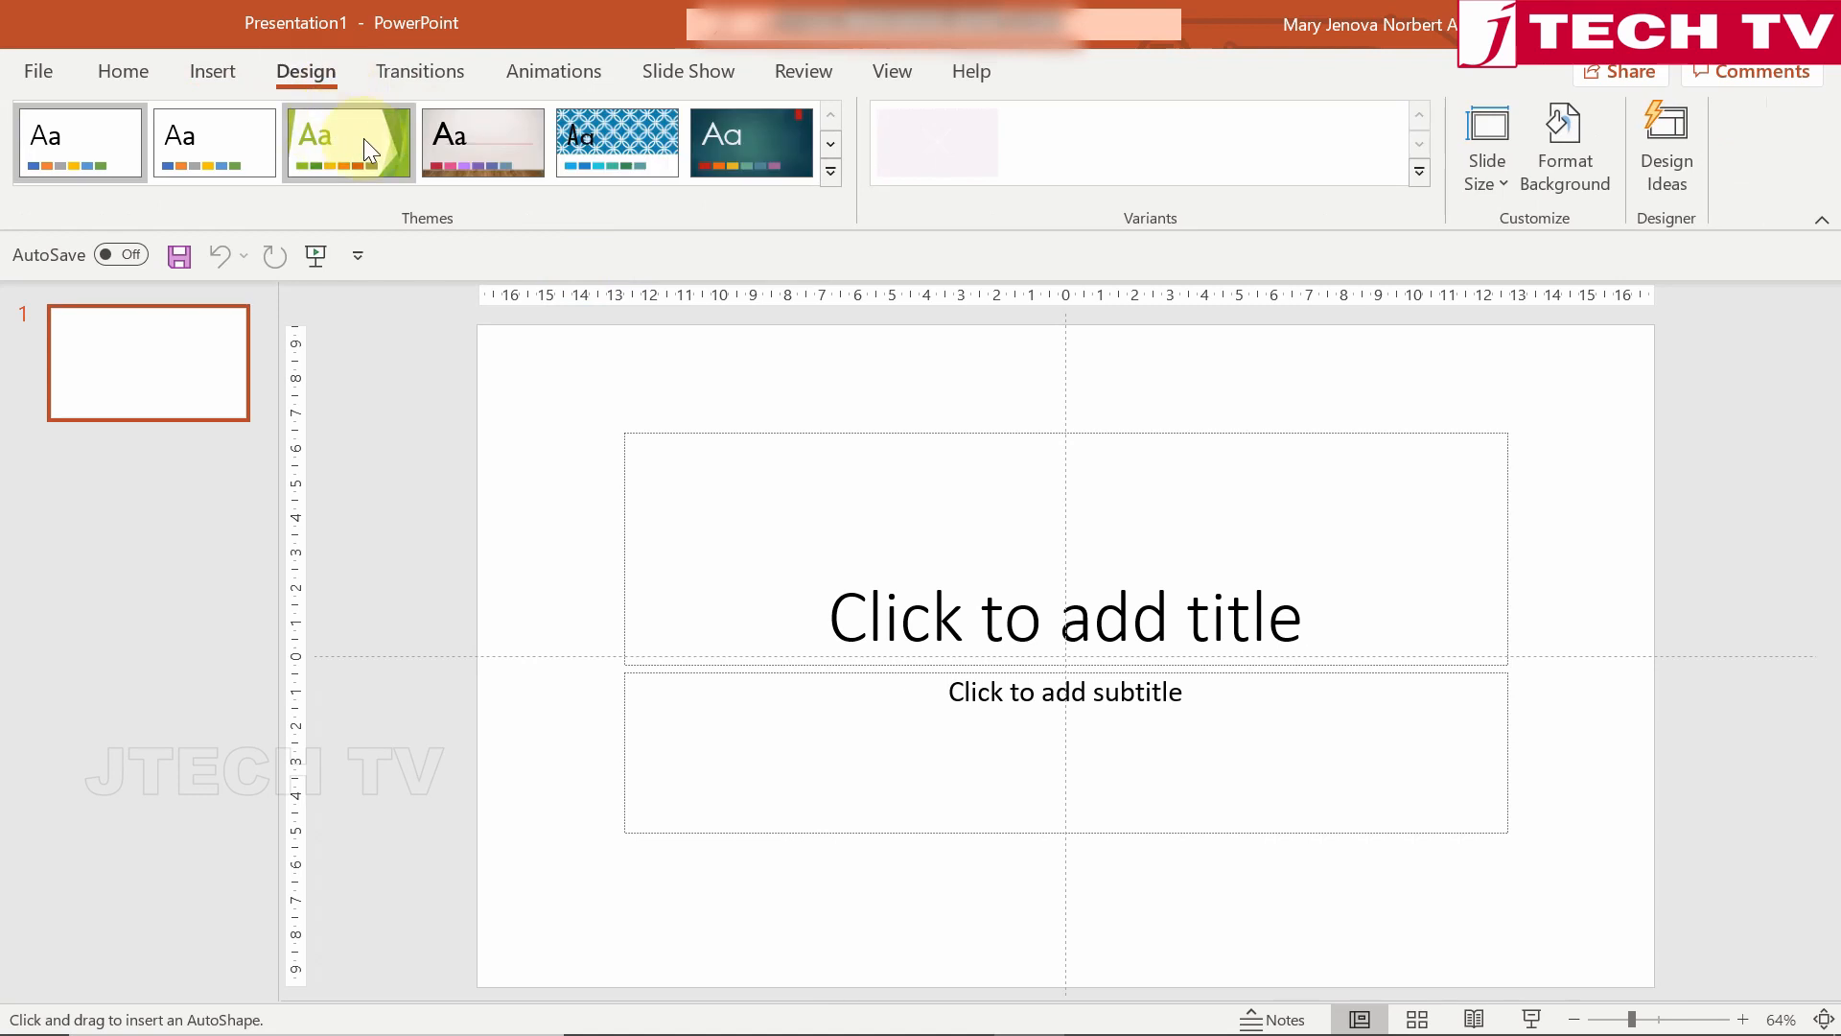
Change the first slide's layout to a blank one without title and subtitle placeholders.
left_click(114, 72)
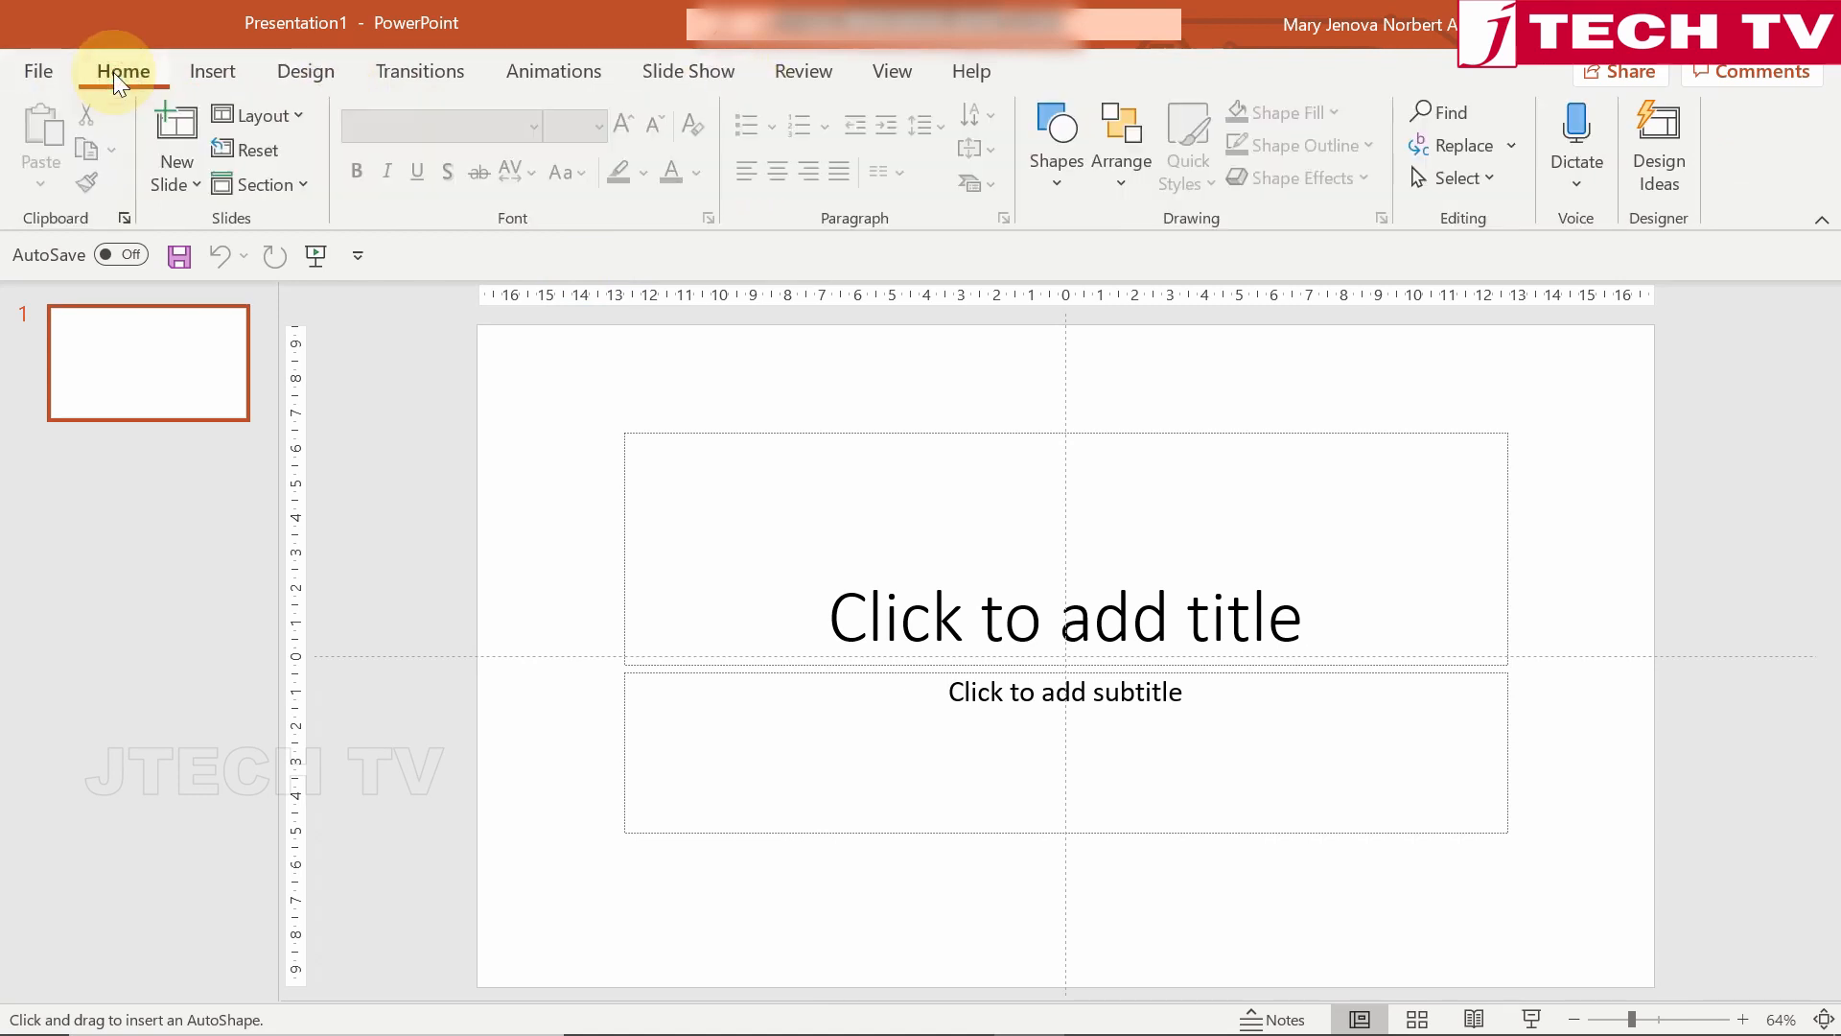
left_click(301, 115)
left_click(301, 501)
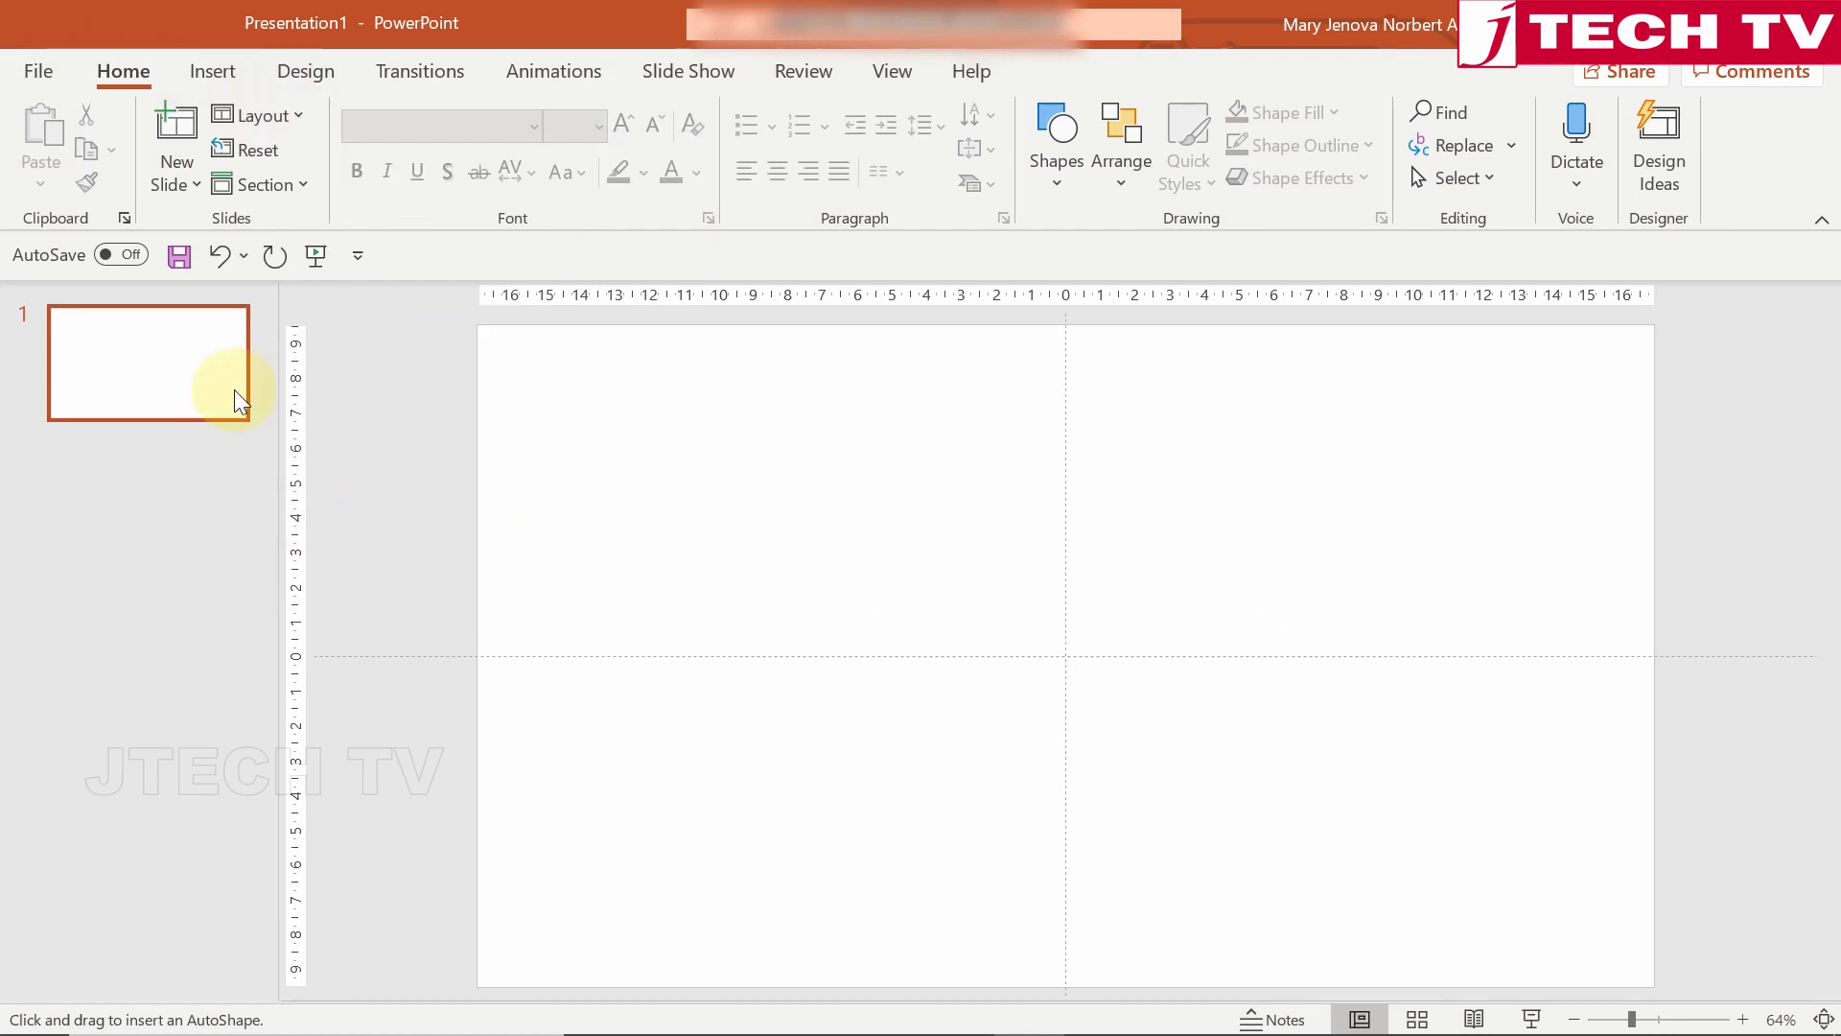
Draw a rounded rectangle about 15.2 cm wide and 7.3 cm high near the middle of the slide.
left_click(238, 75)
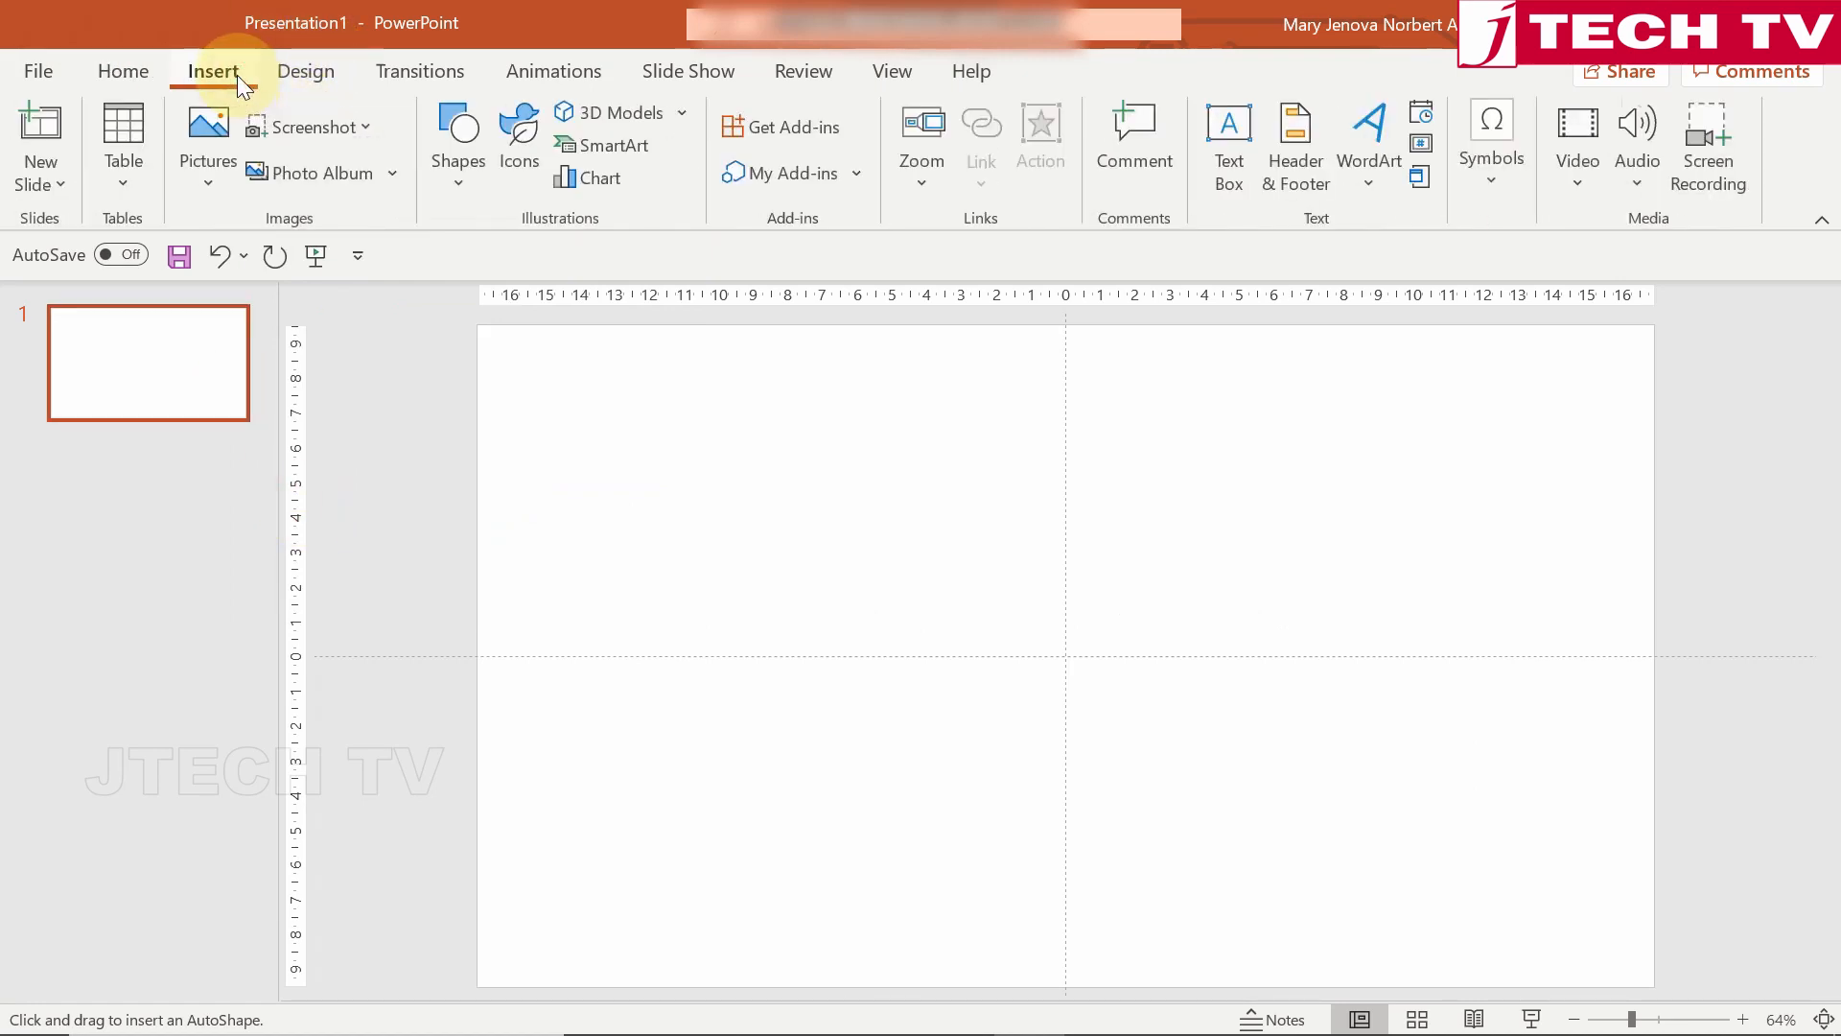
left_click(477, 183)
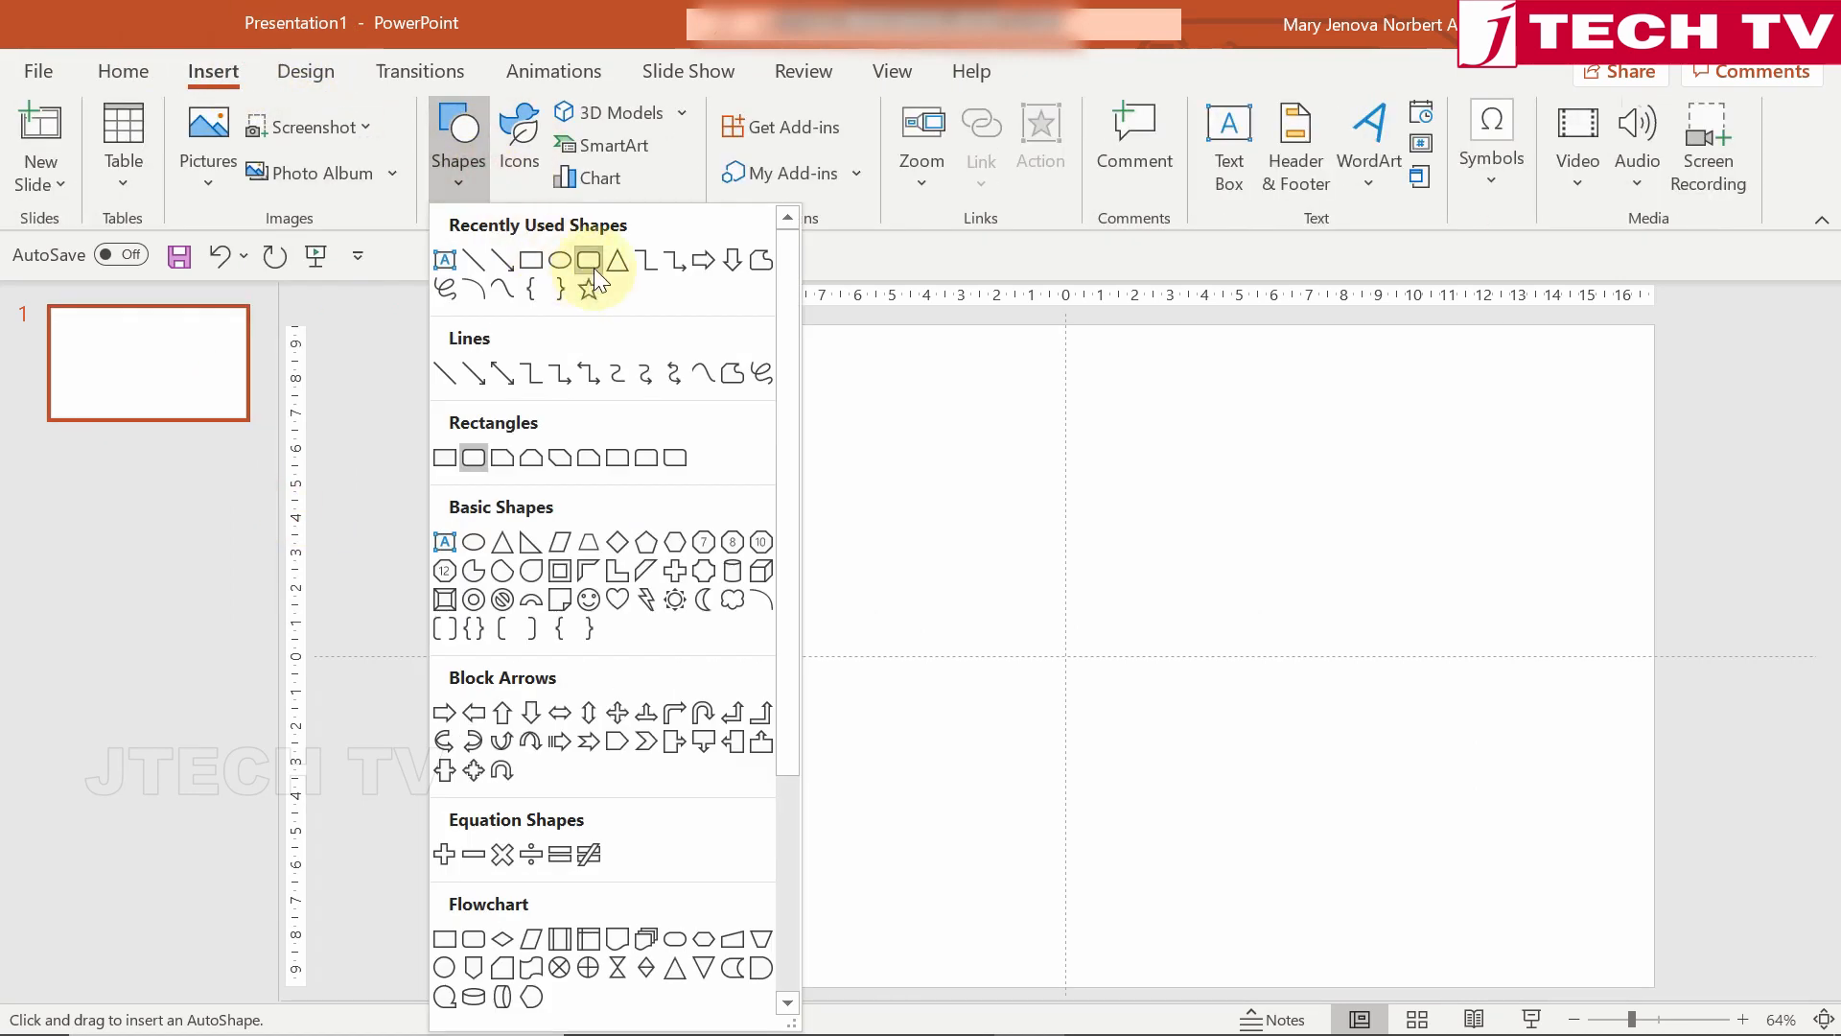
left_click(593, 266)
left_click(859, 539)
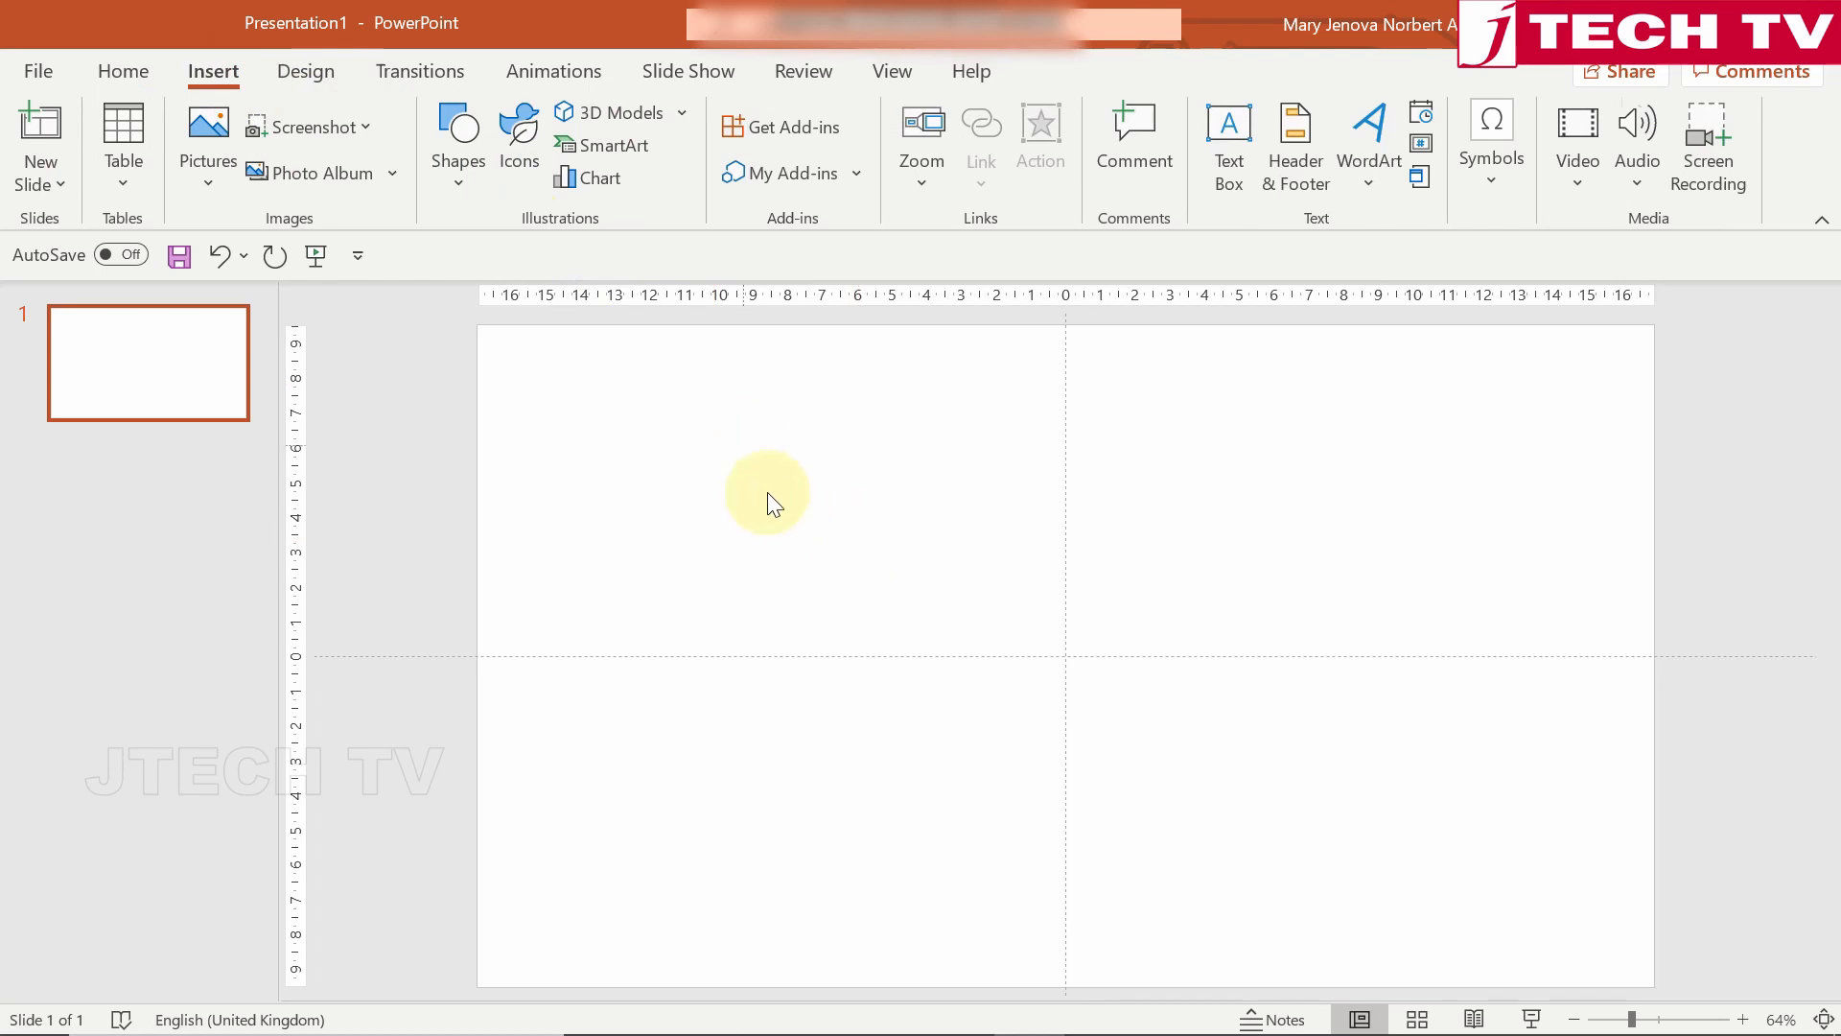
left_click(461, 157)
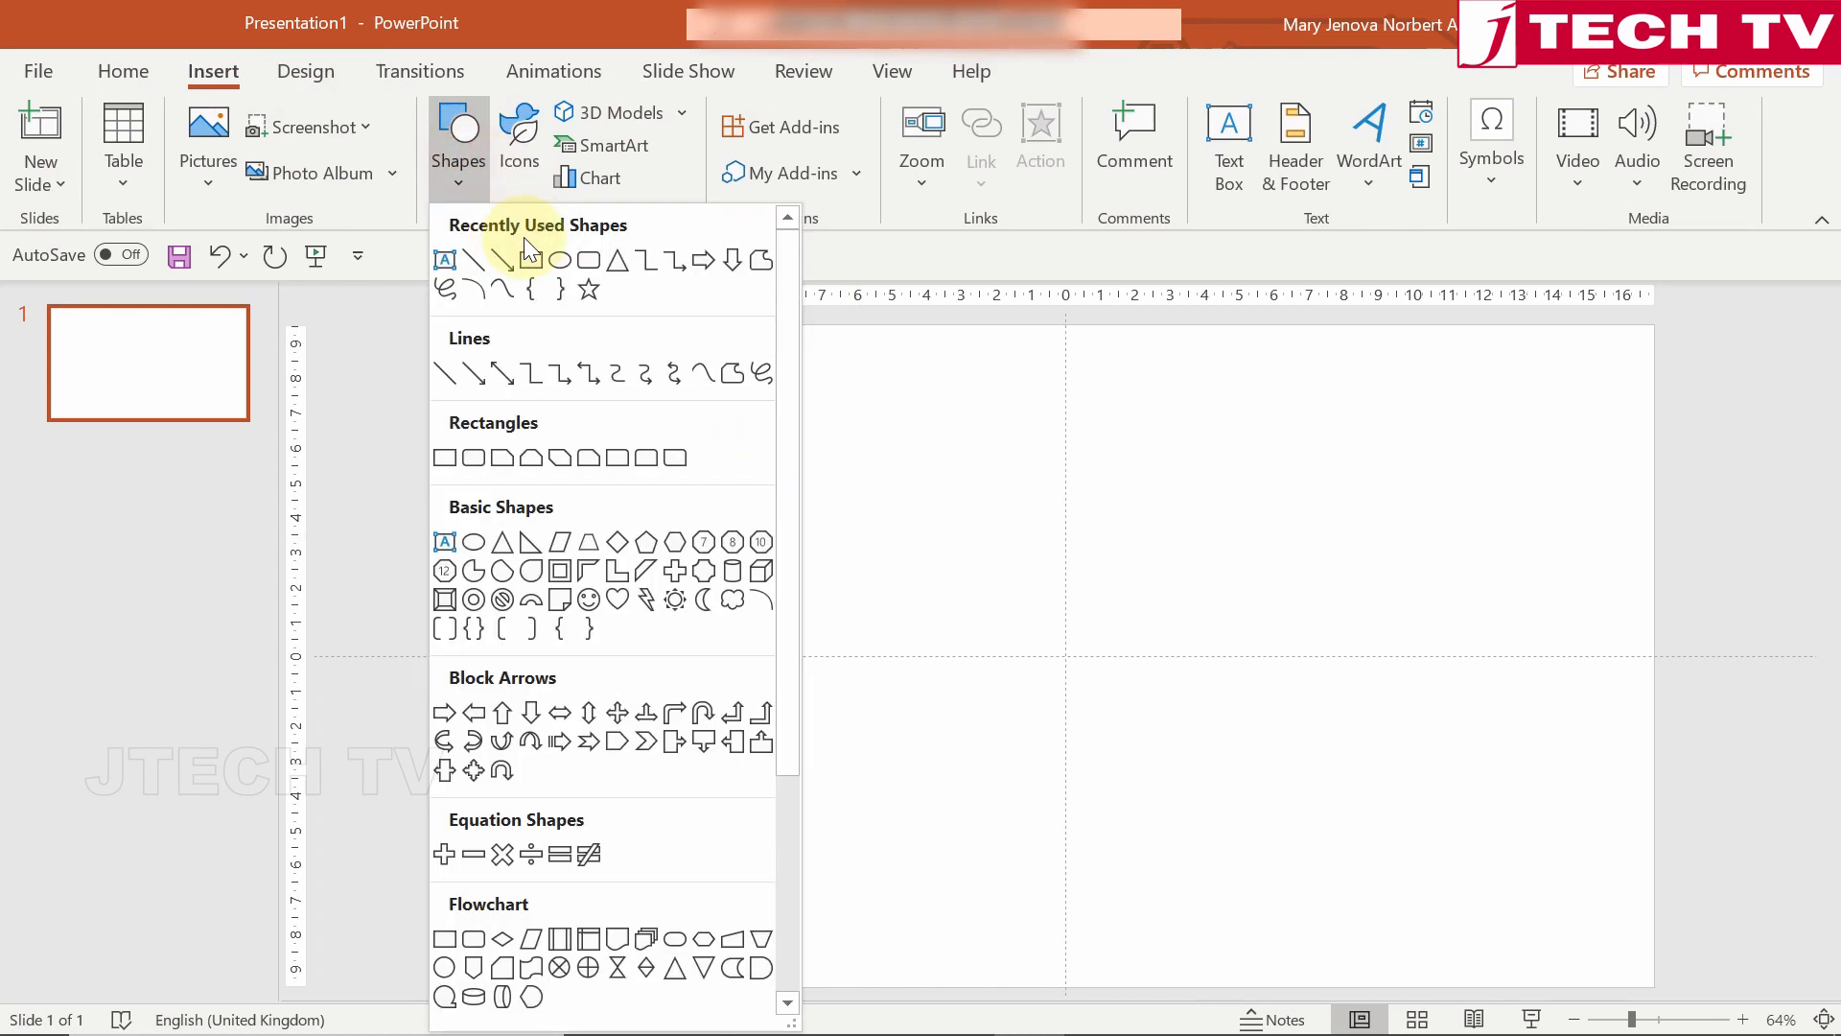
left_click(590, 261)
mouse_move(957, 561)
left_mouse_down()
mouse_move(1051, 707)
mouse_move(1474, 818)
mouse_move(1174, 728)
left_mouse_up()
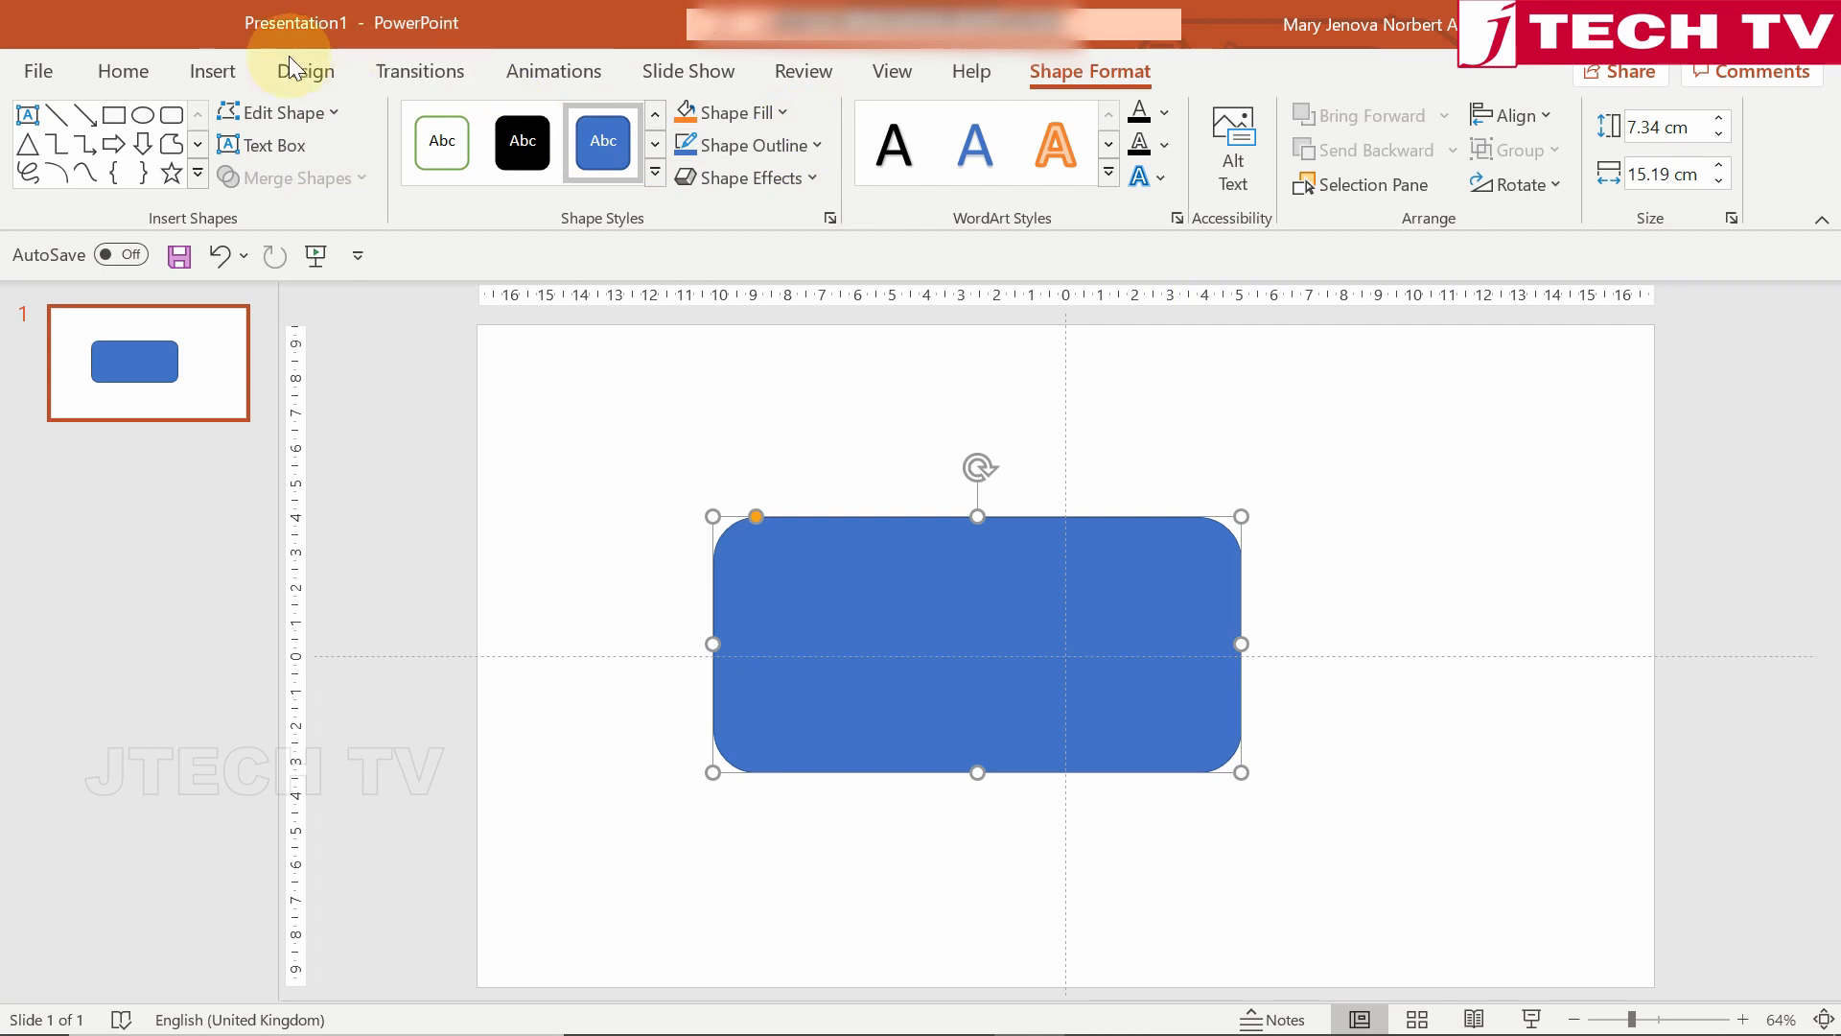
Draw a triangle about 4.9 cm wide and 3.9 cm high inside the rounded rectangle.
left_click(209, 71)
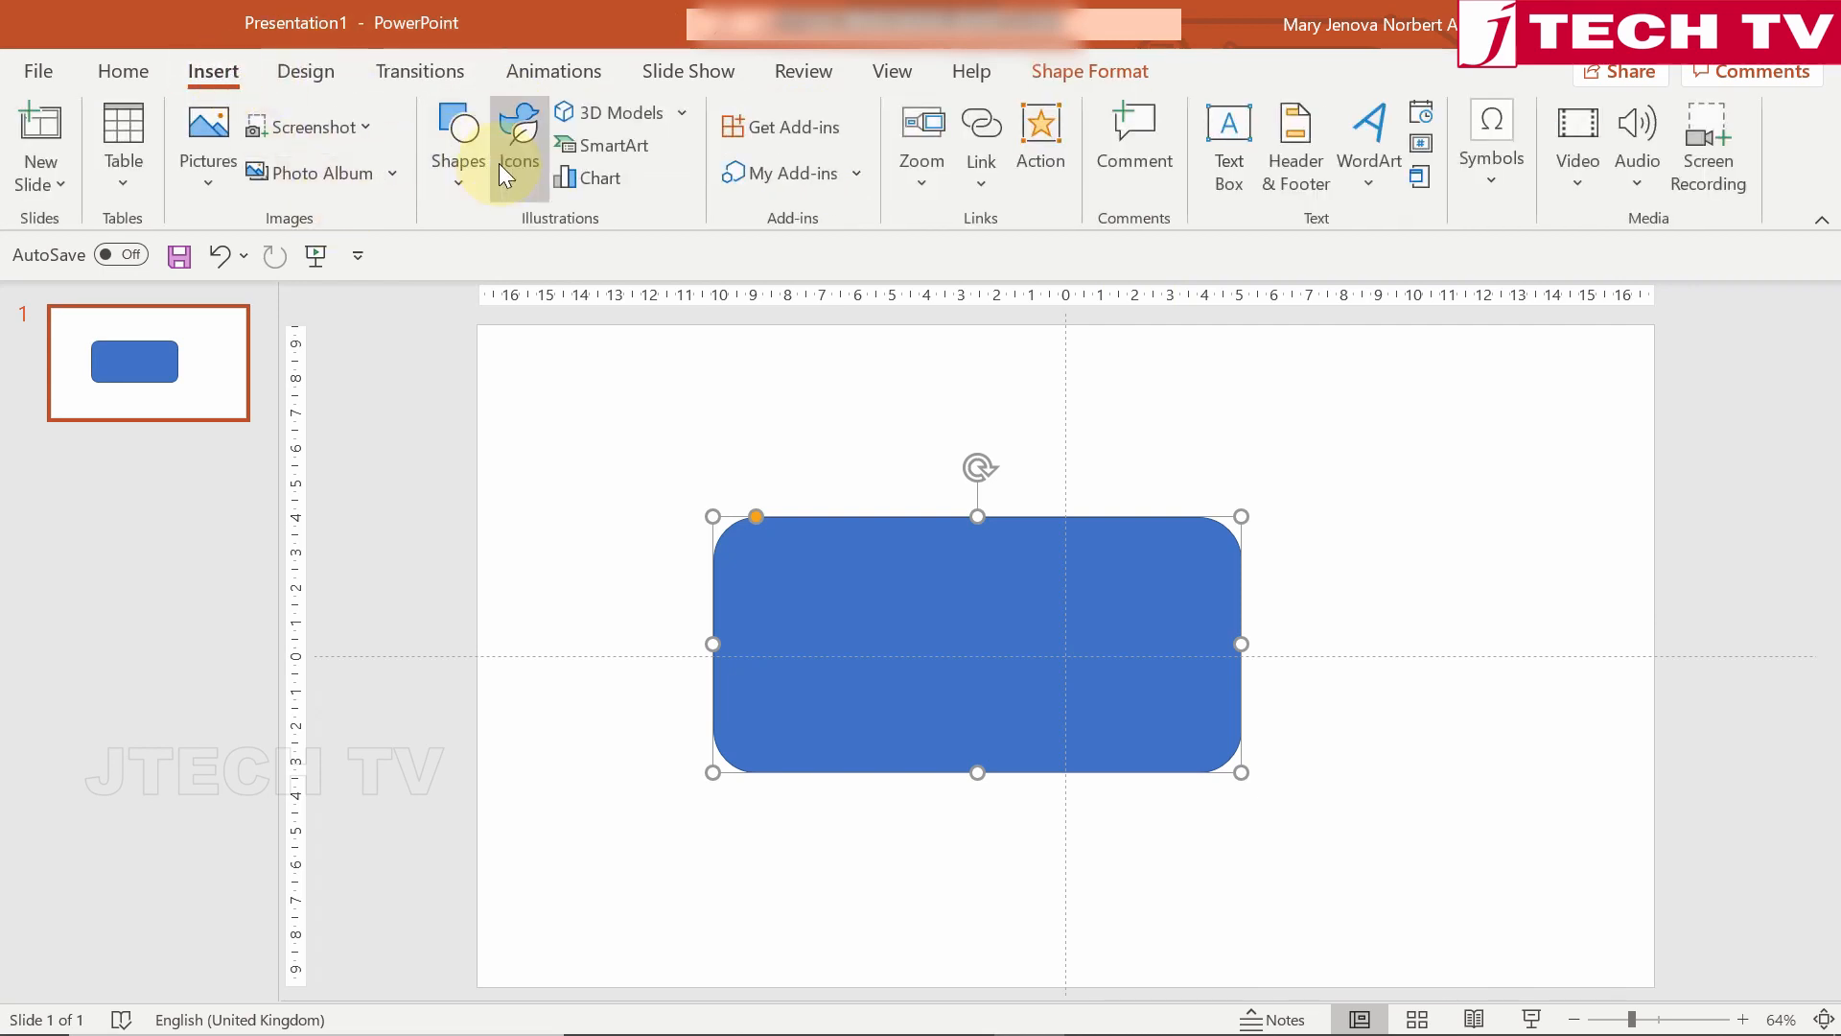
left_click(474, 192)
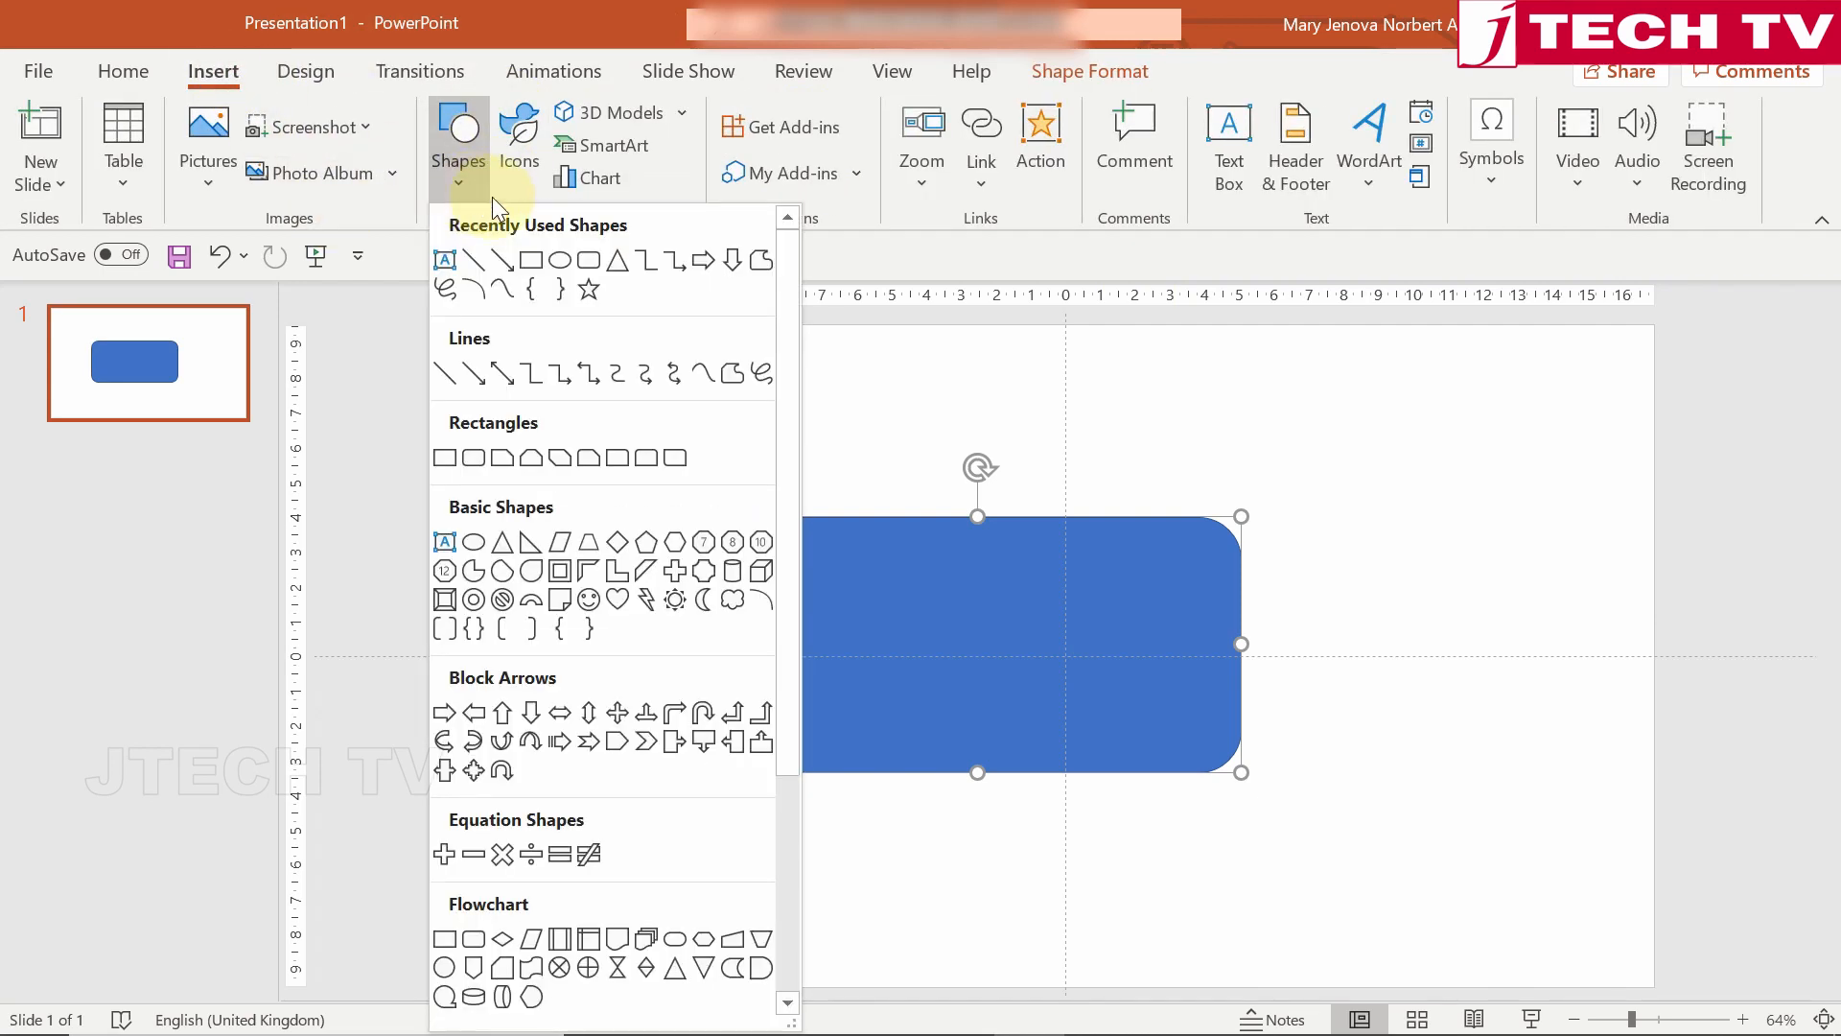
left_click(614, 265)
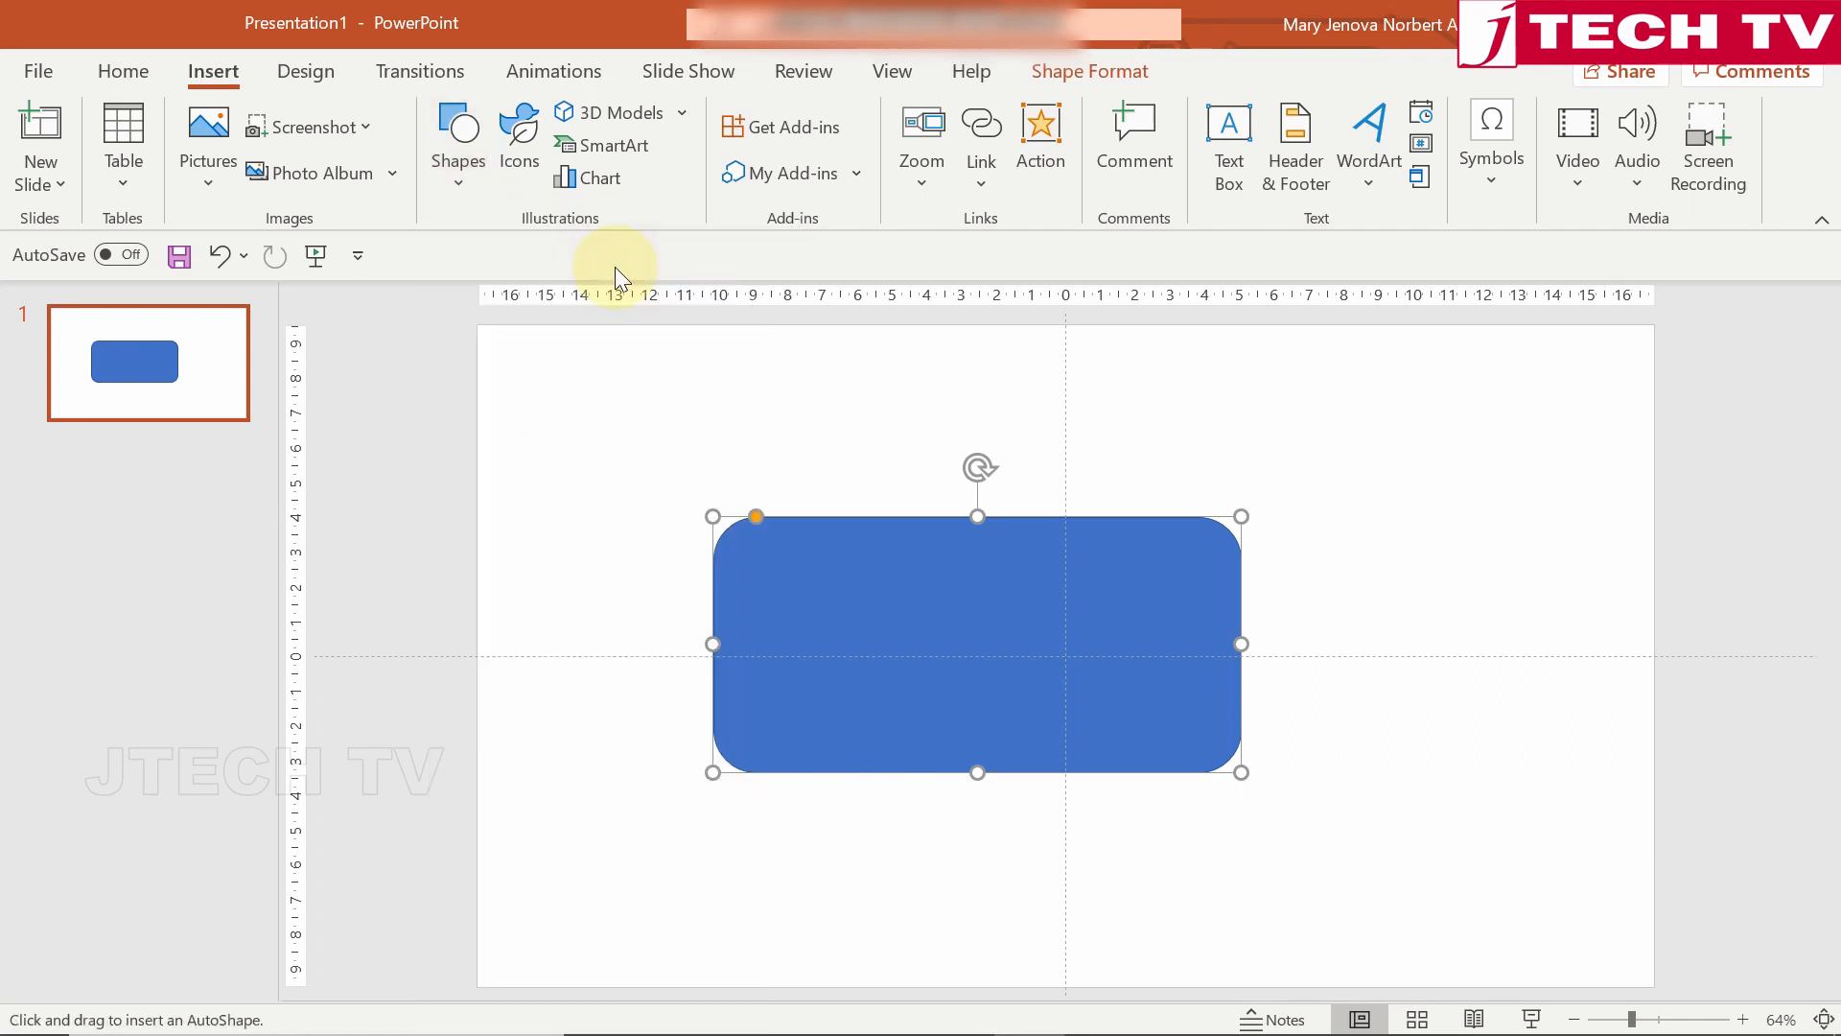
mouse_move(911, 570)
left_mouse_down()
mouse_move(961, 666)
mouse_move(1083, 703)
mouse_move(1004, 660)
left_mouse_up()
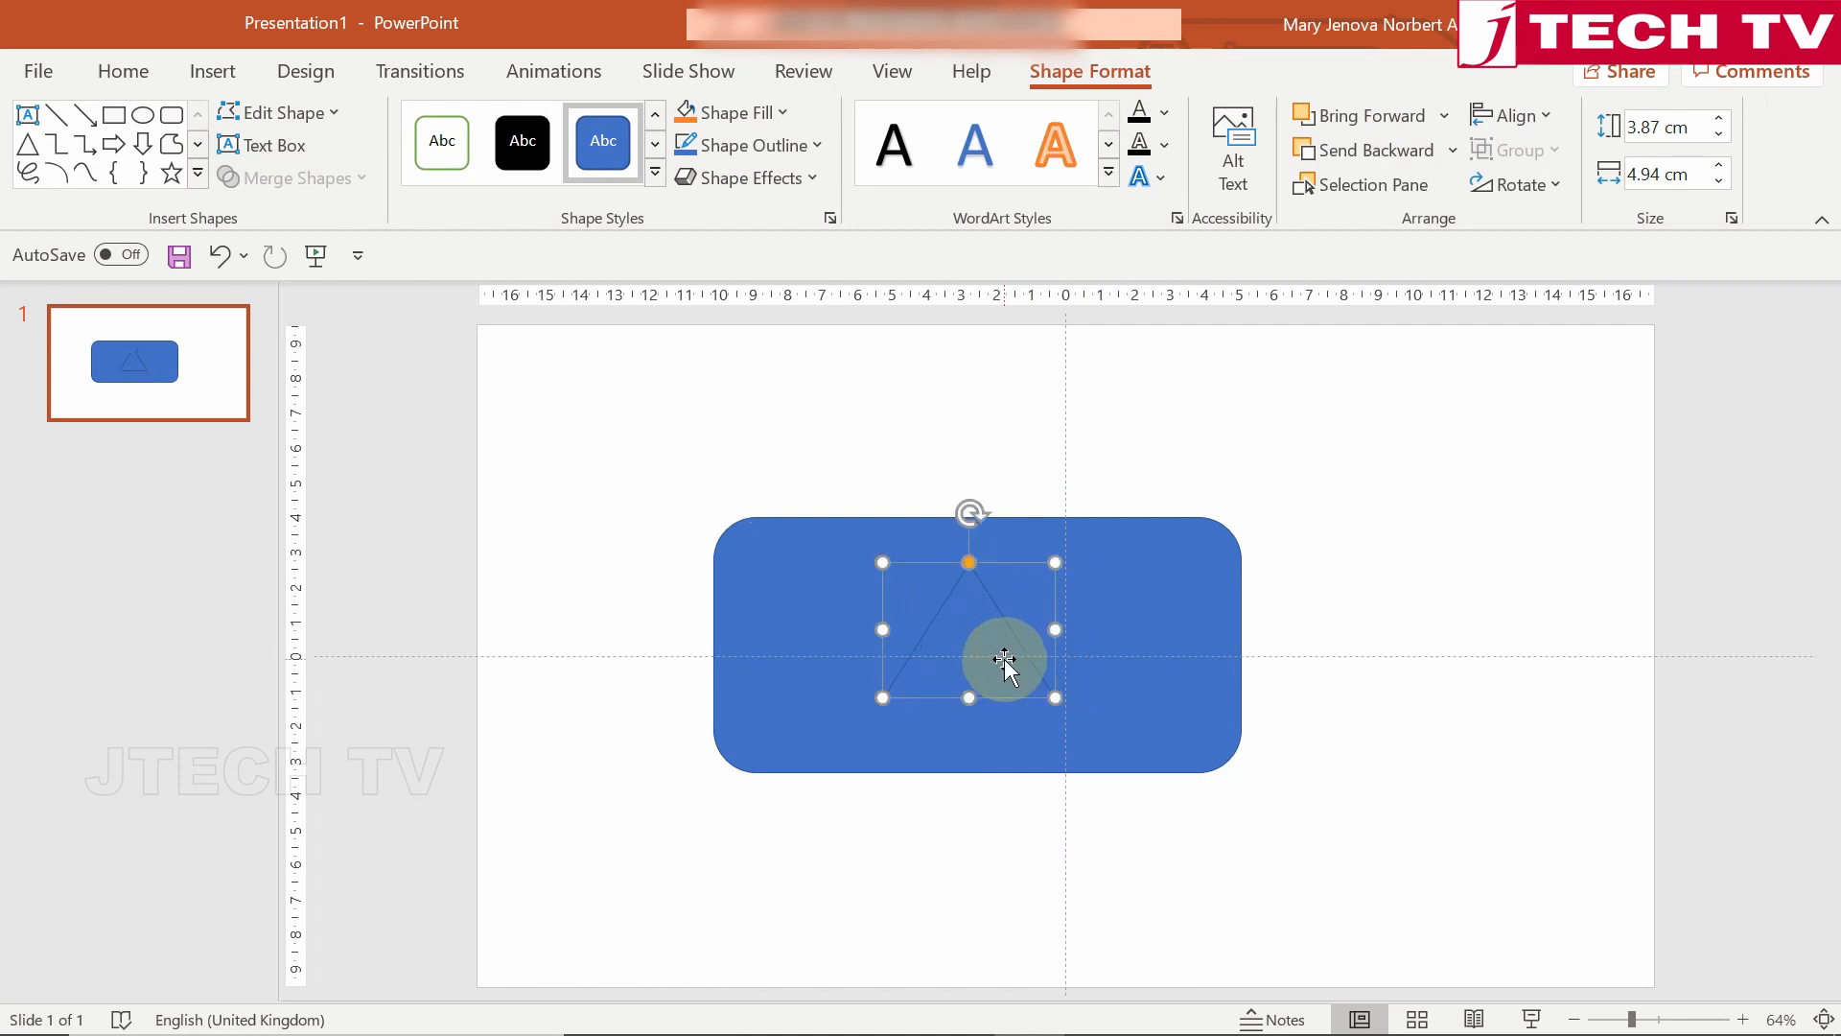
Remove the triangle's fill by setting it to No Fill, leaving the rounded rectangle's fill as it is.
left_click(784, 112)
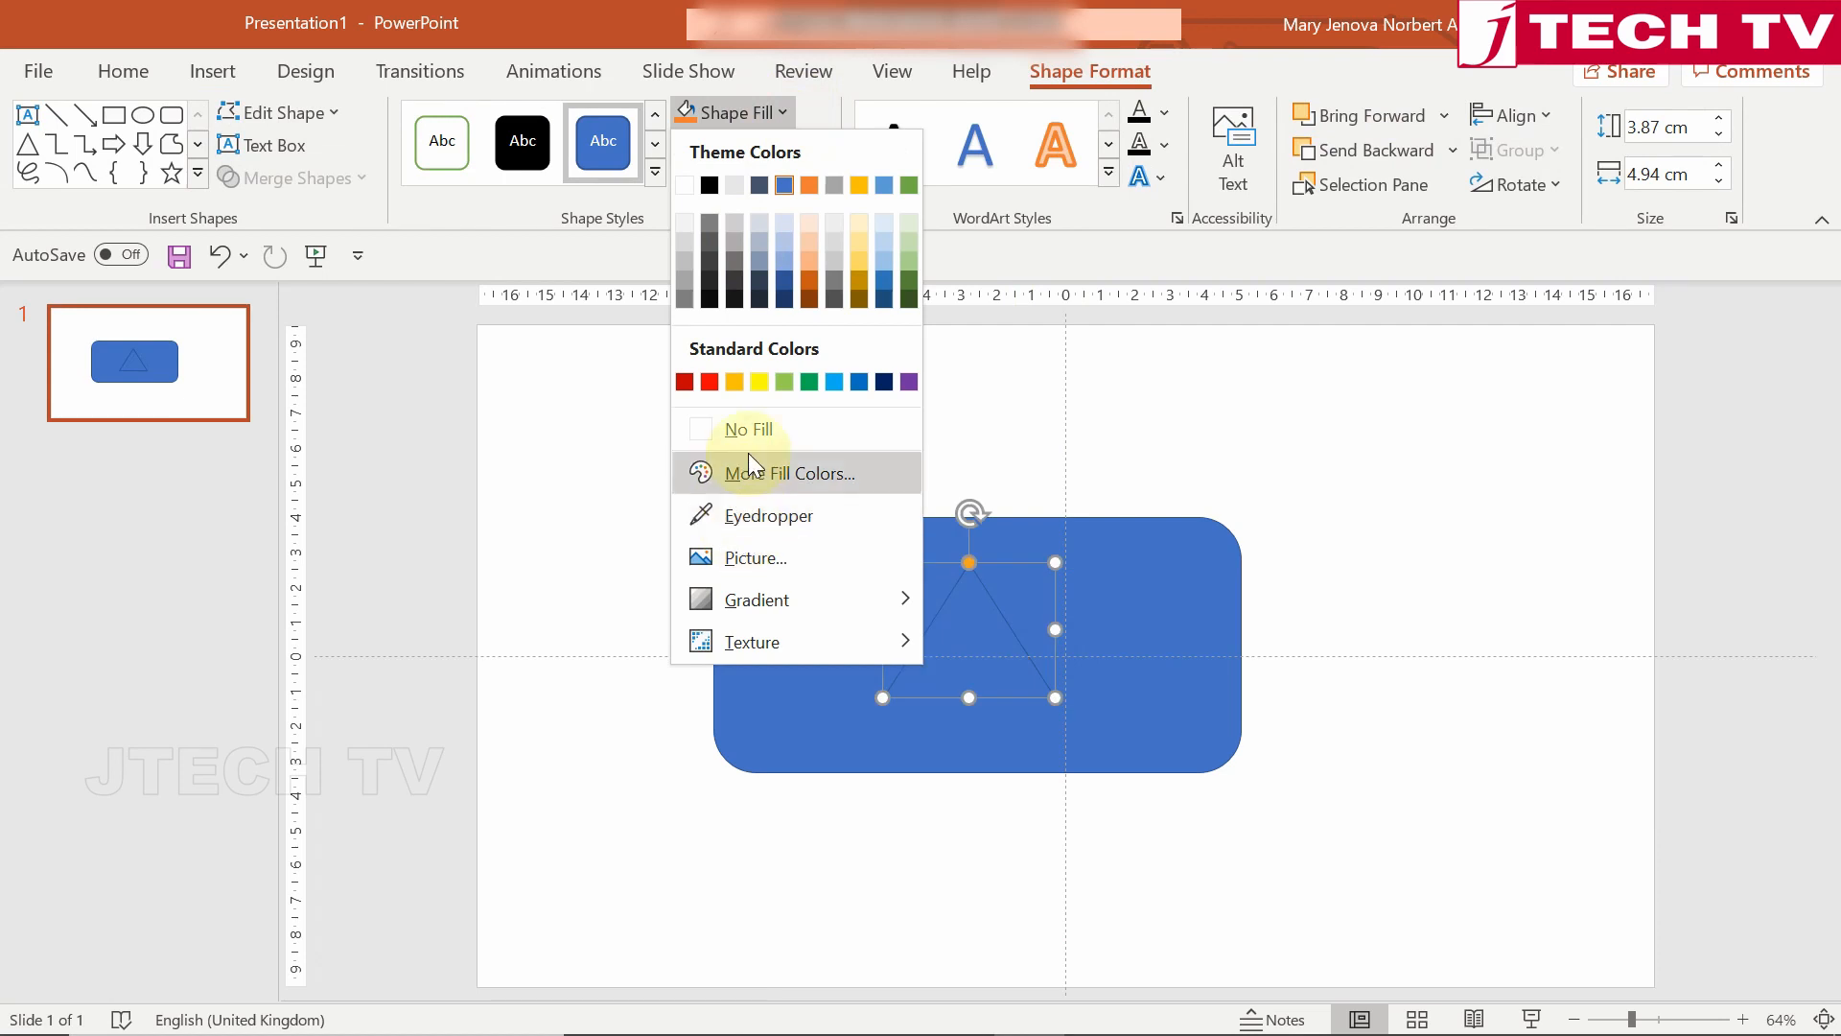
left_click(757, 430)
left_click(913, 596)
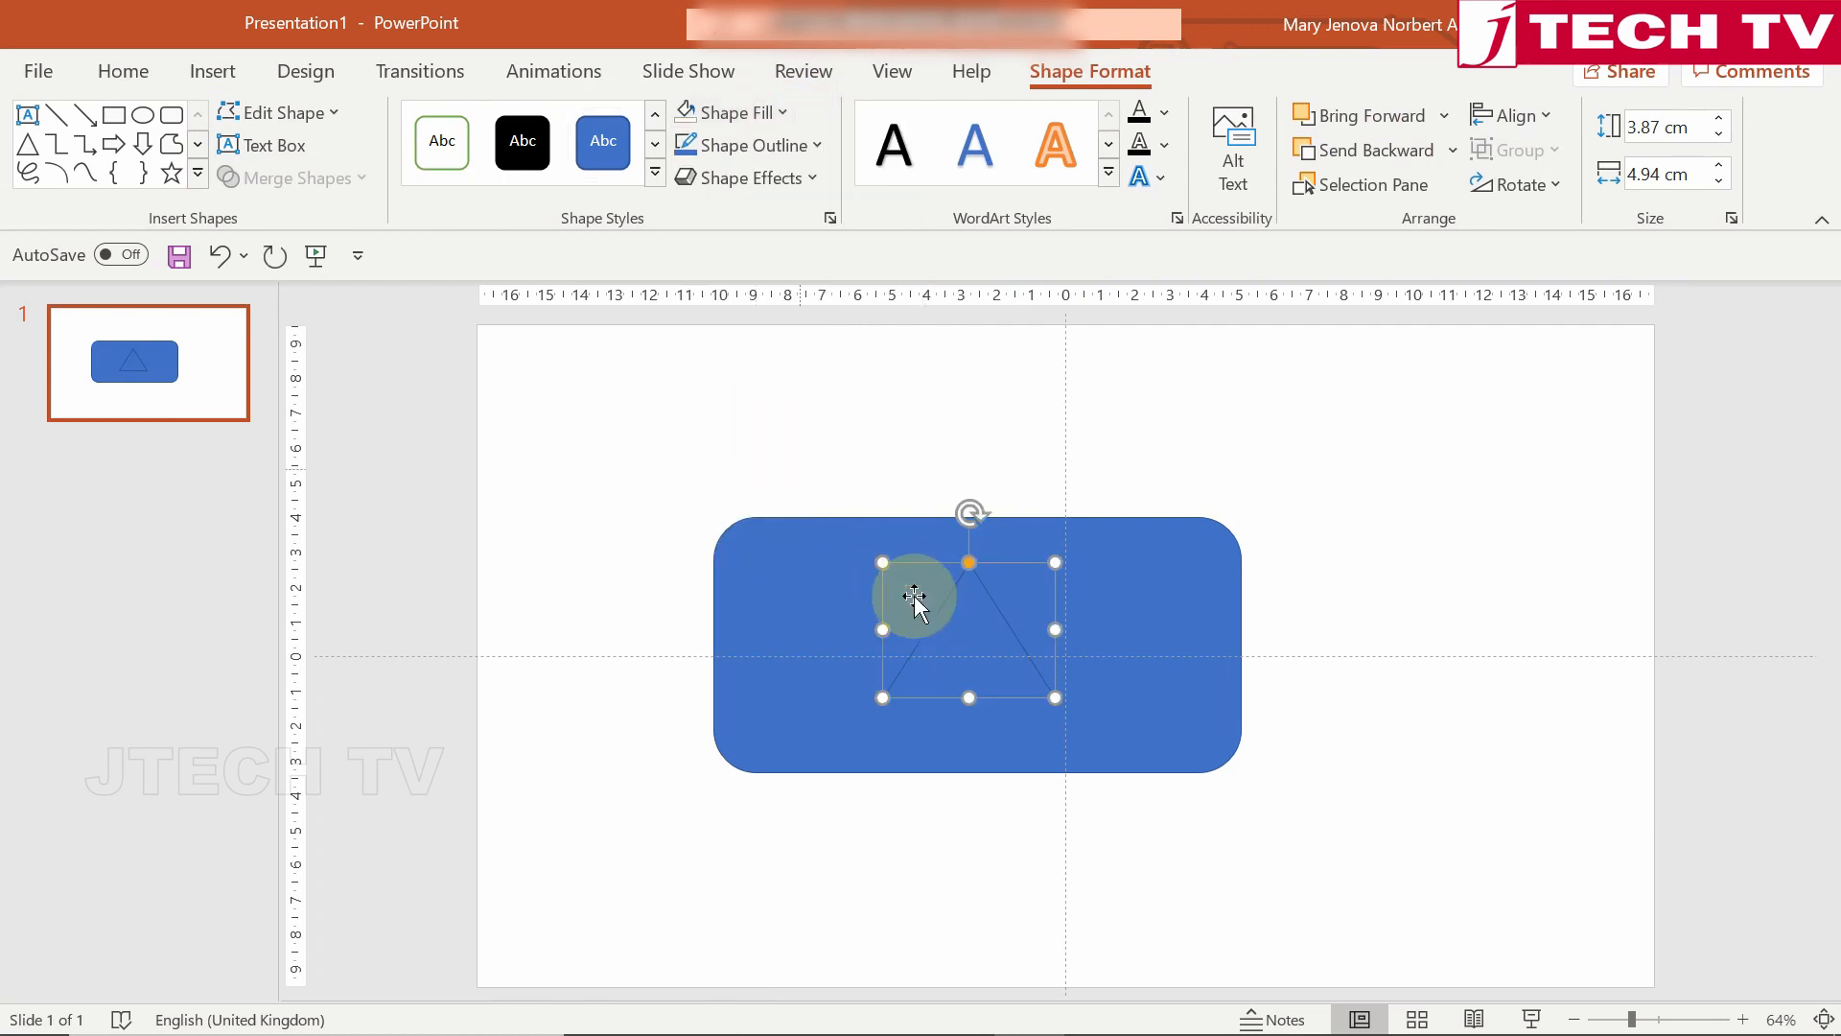
left_click(958, 633)
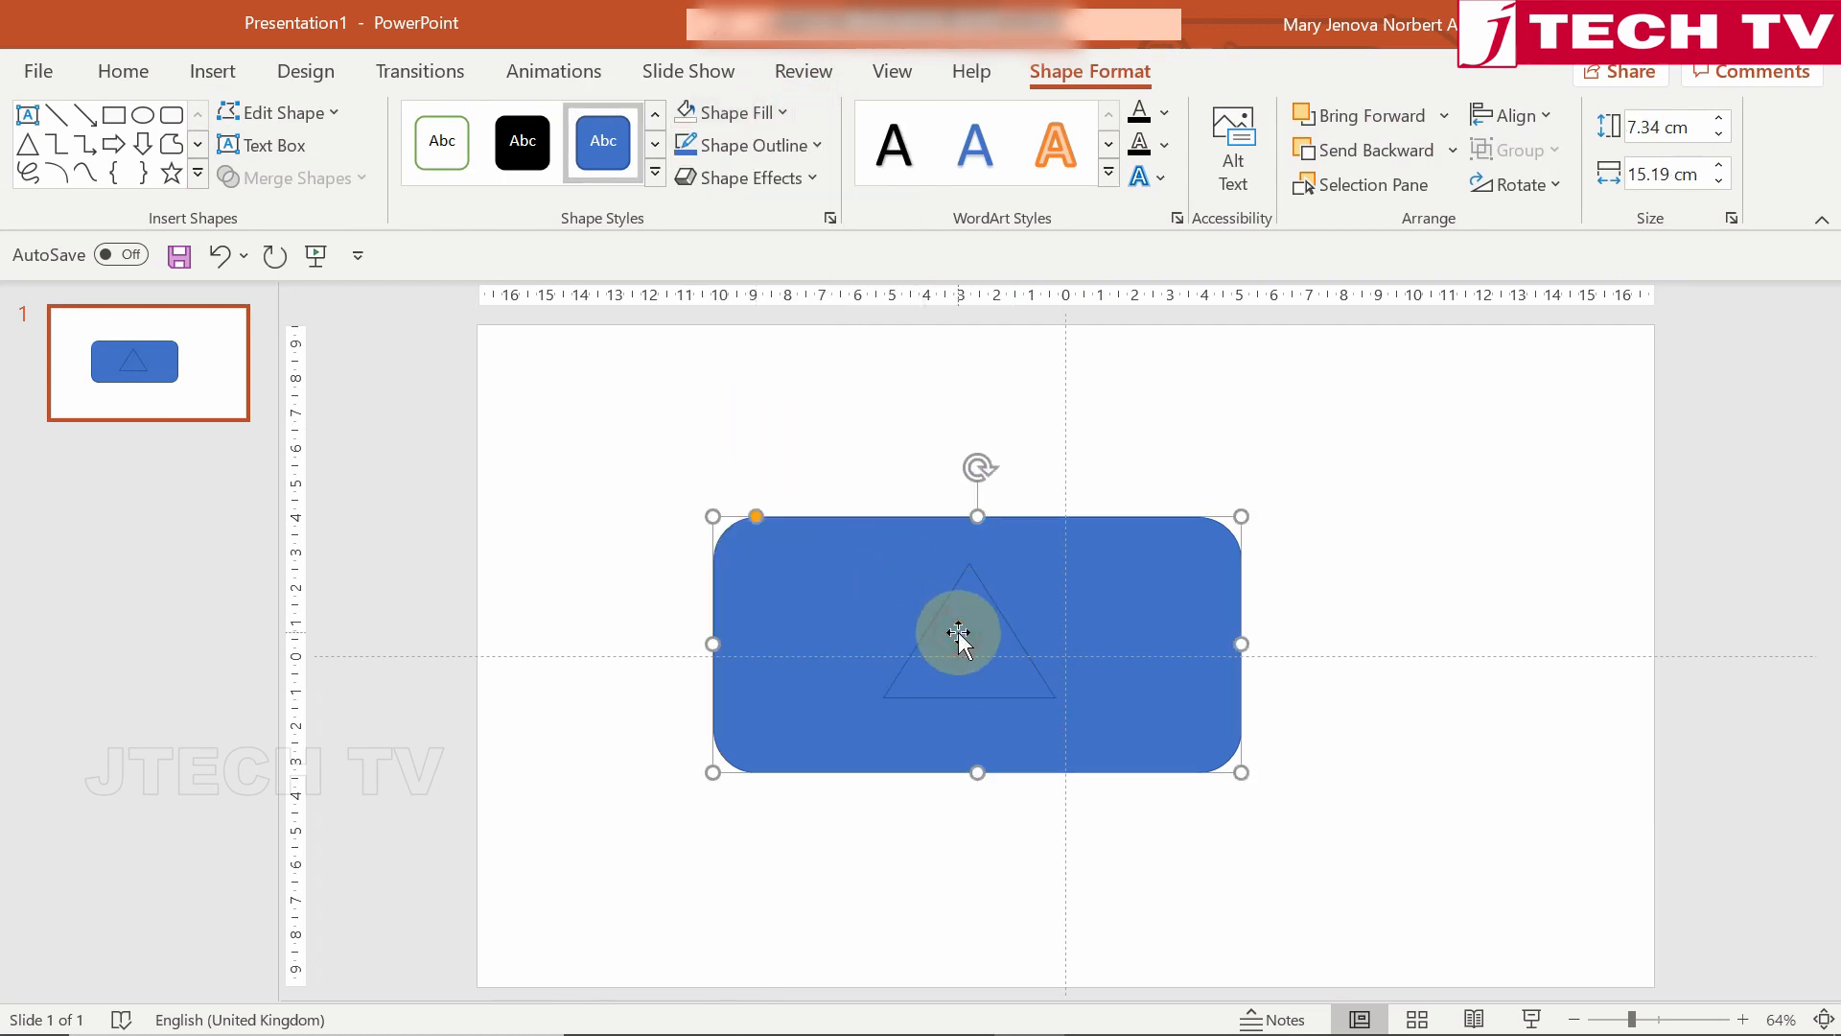
left_click(969, 662)
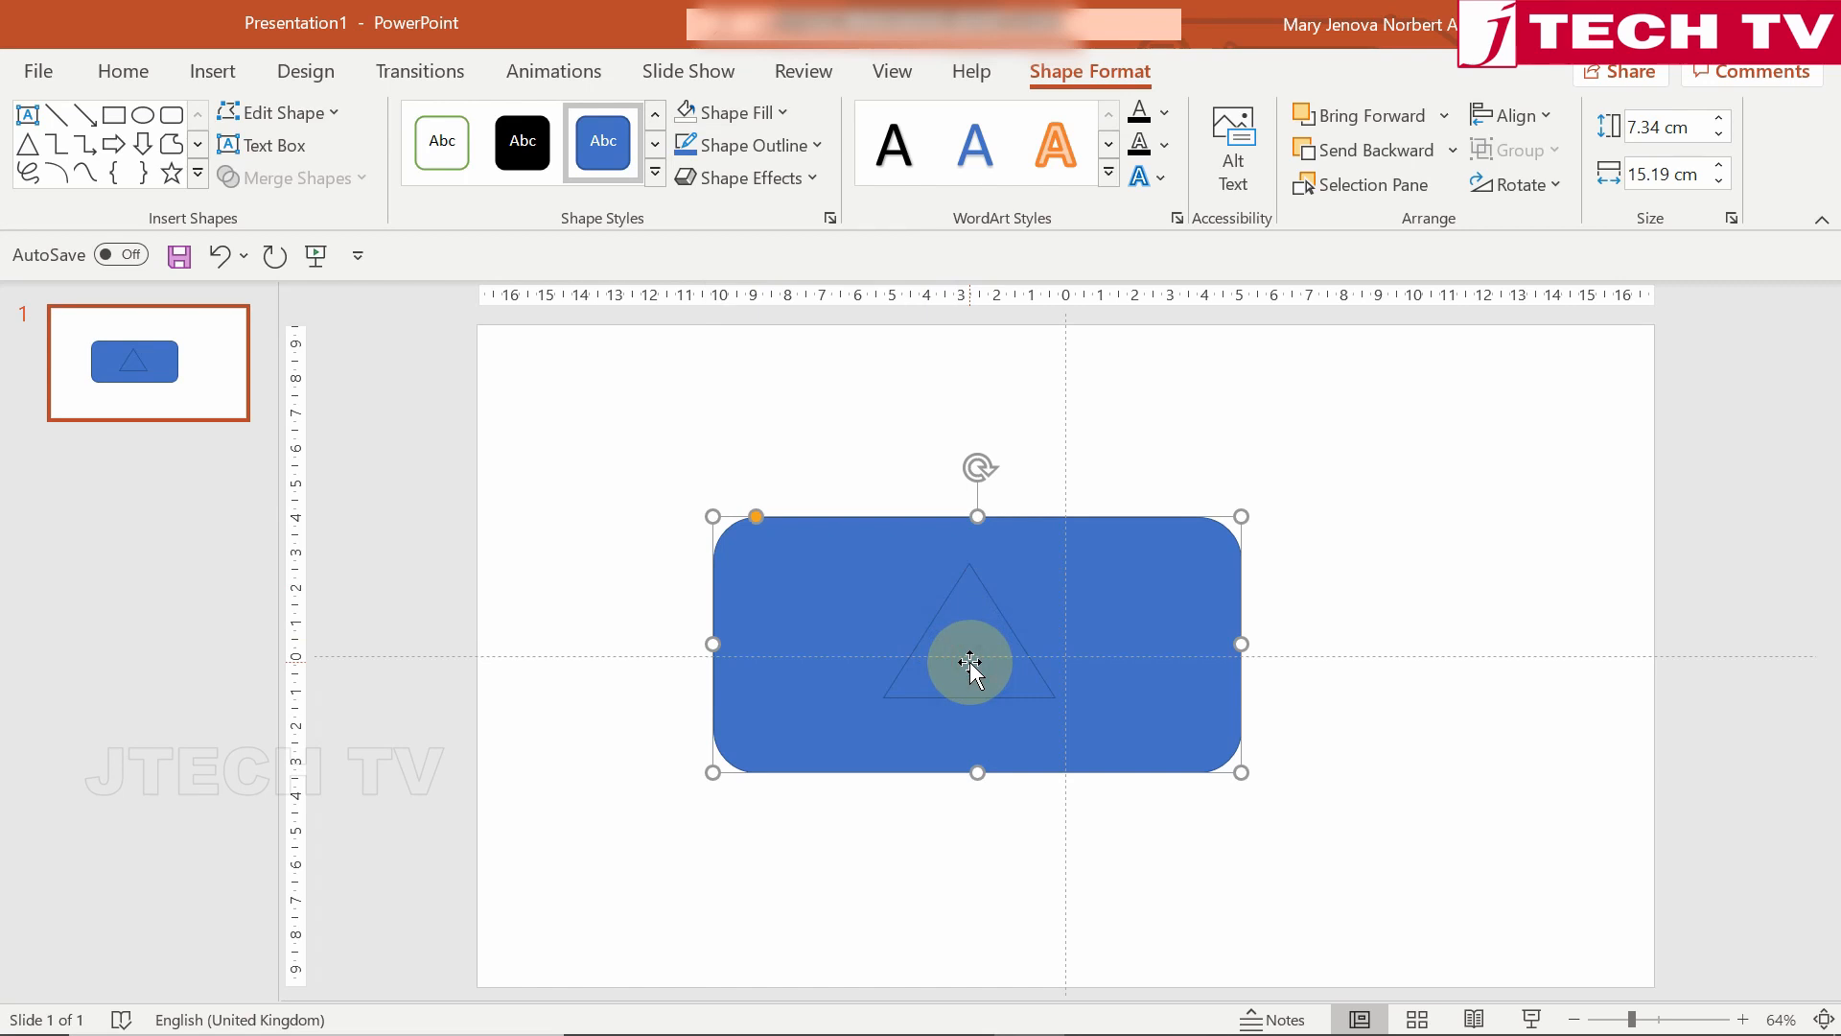
left_click(784, 112)
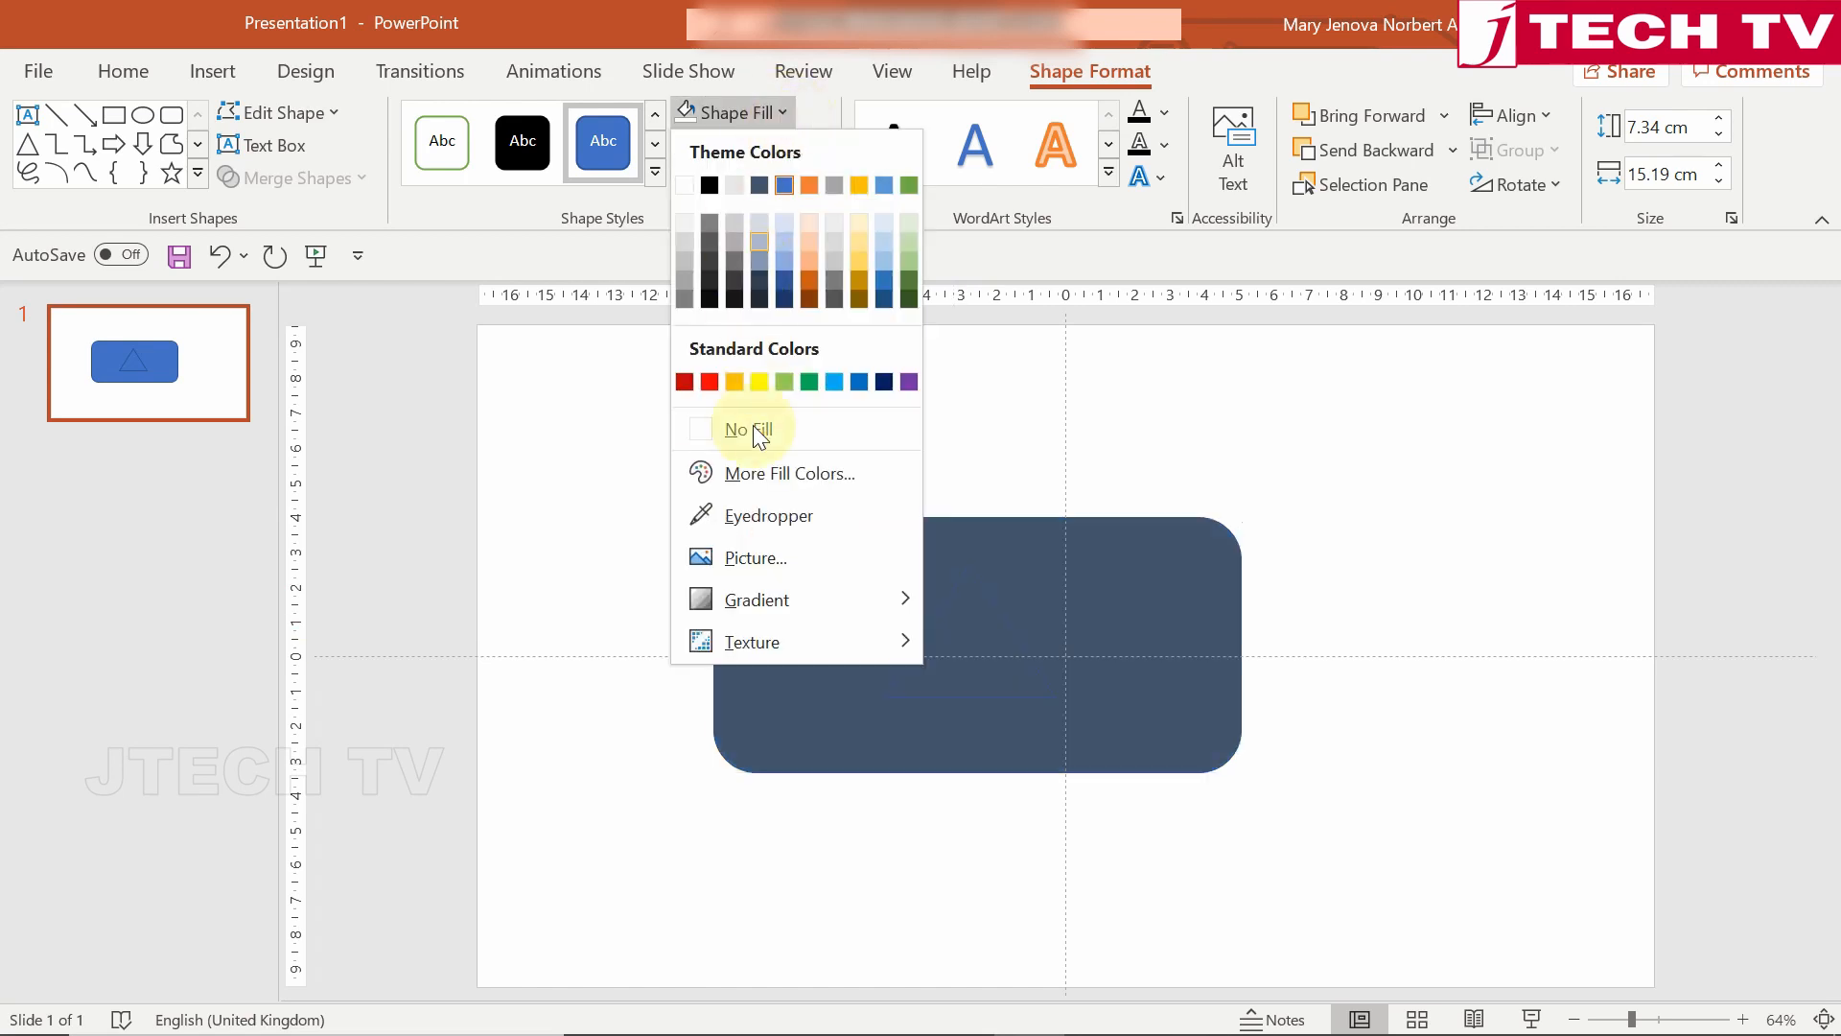
left_click(1316, 411)
left_click(1012, 632)
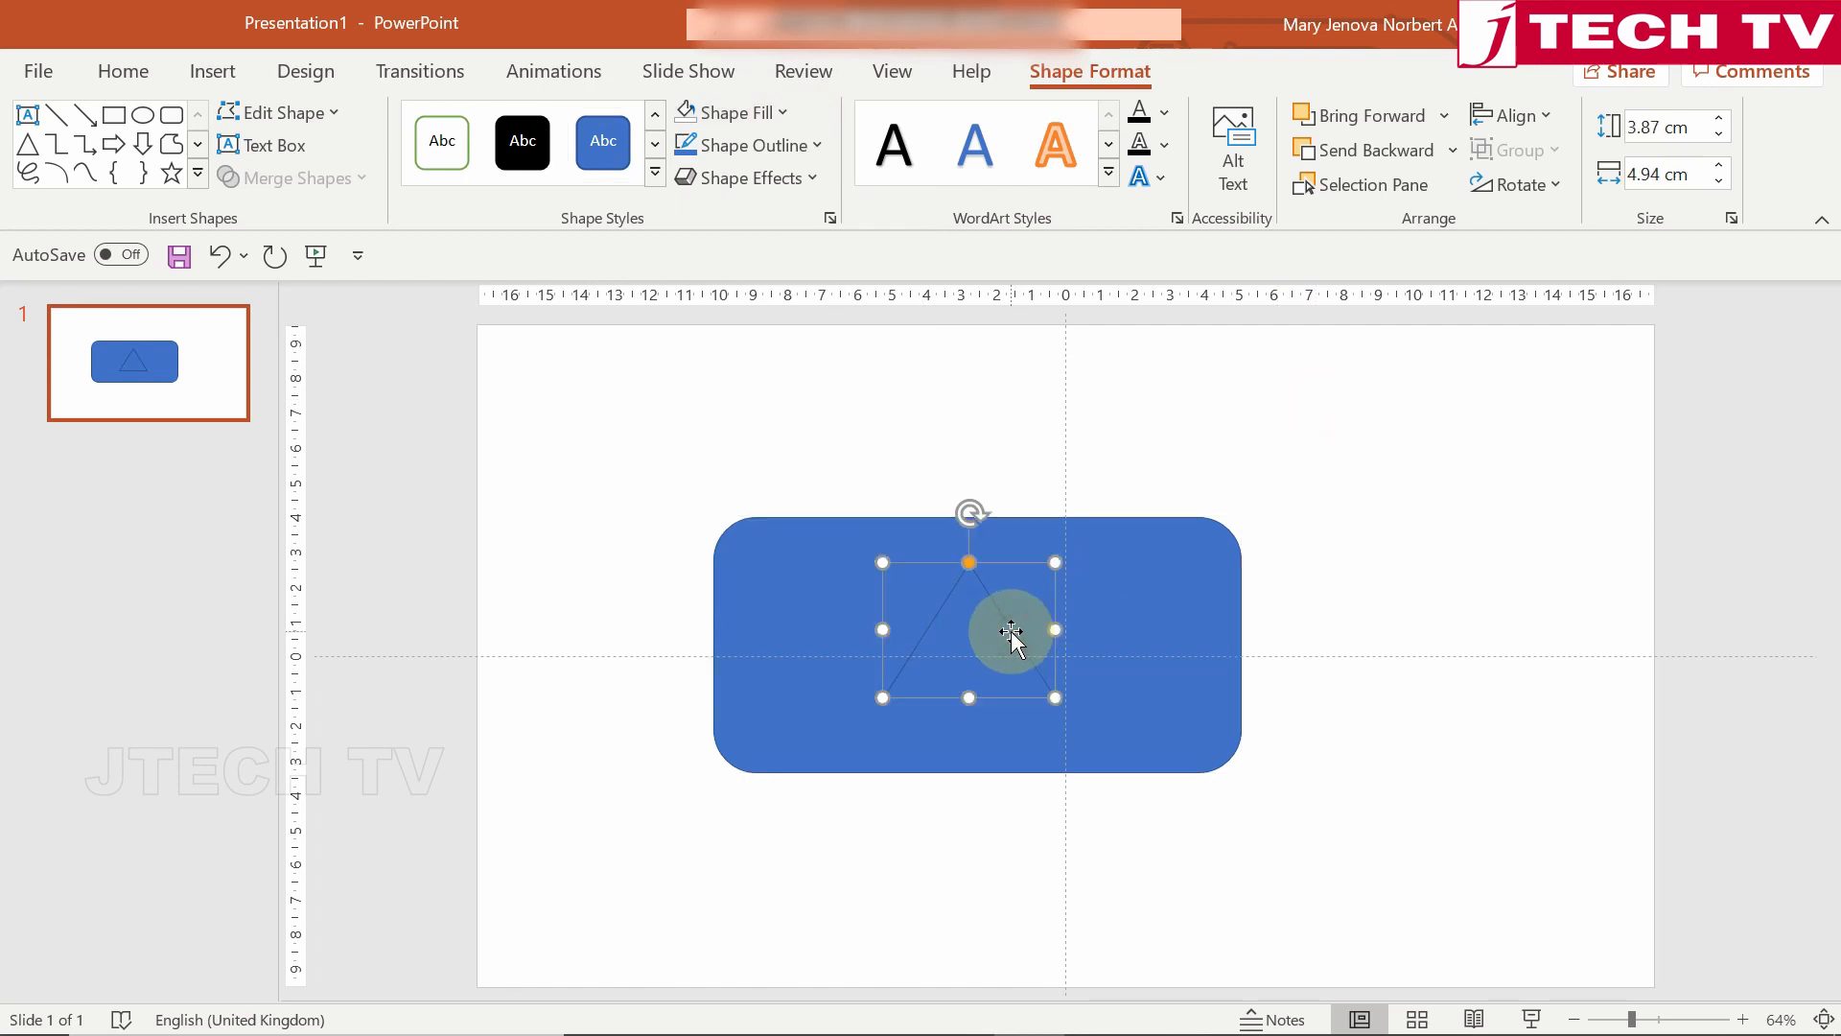
left_click(768, 117)
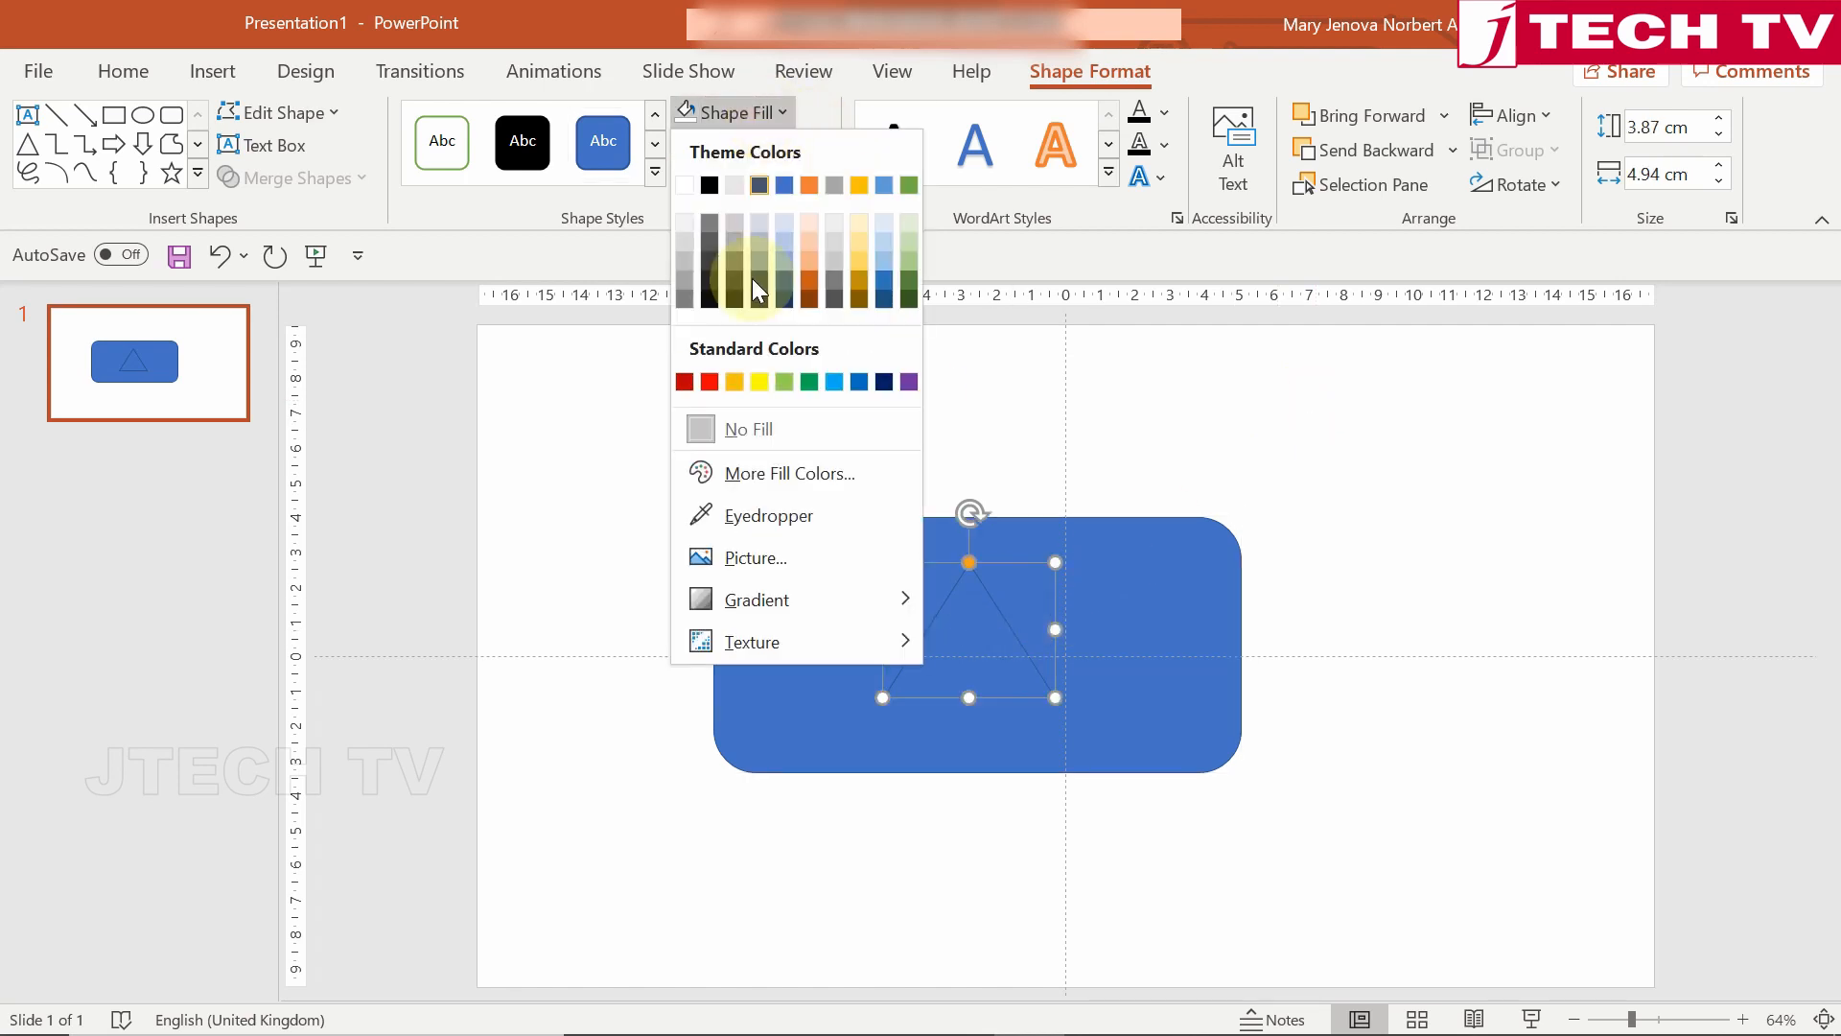
left_click(775, 433)
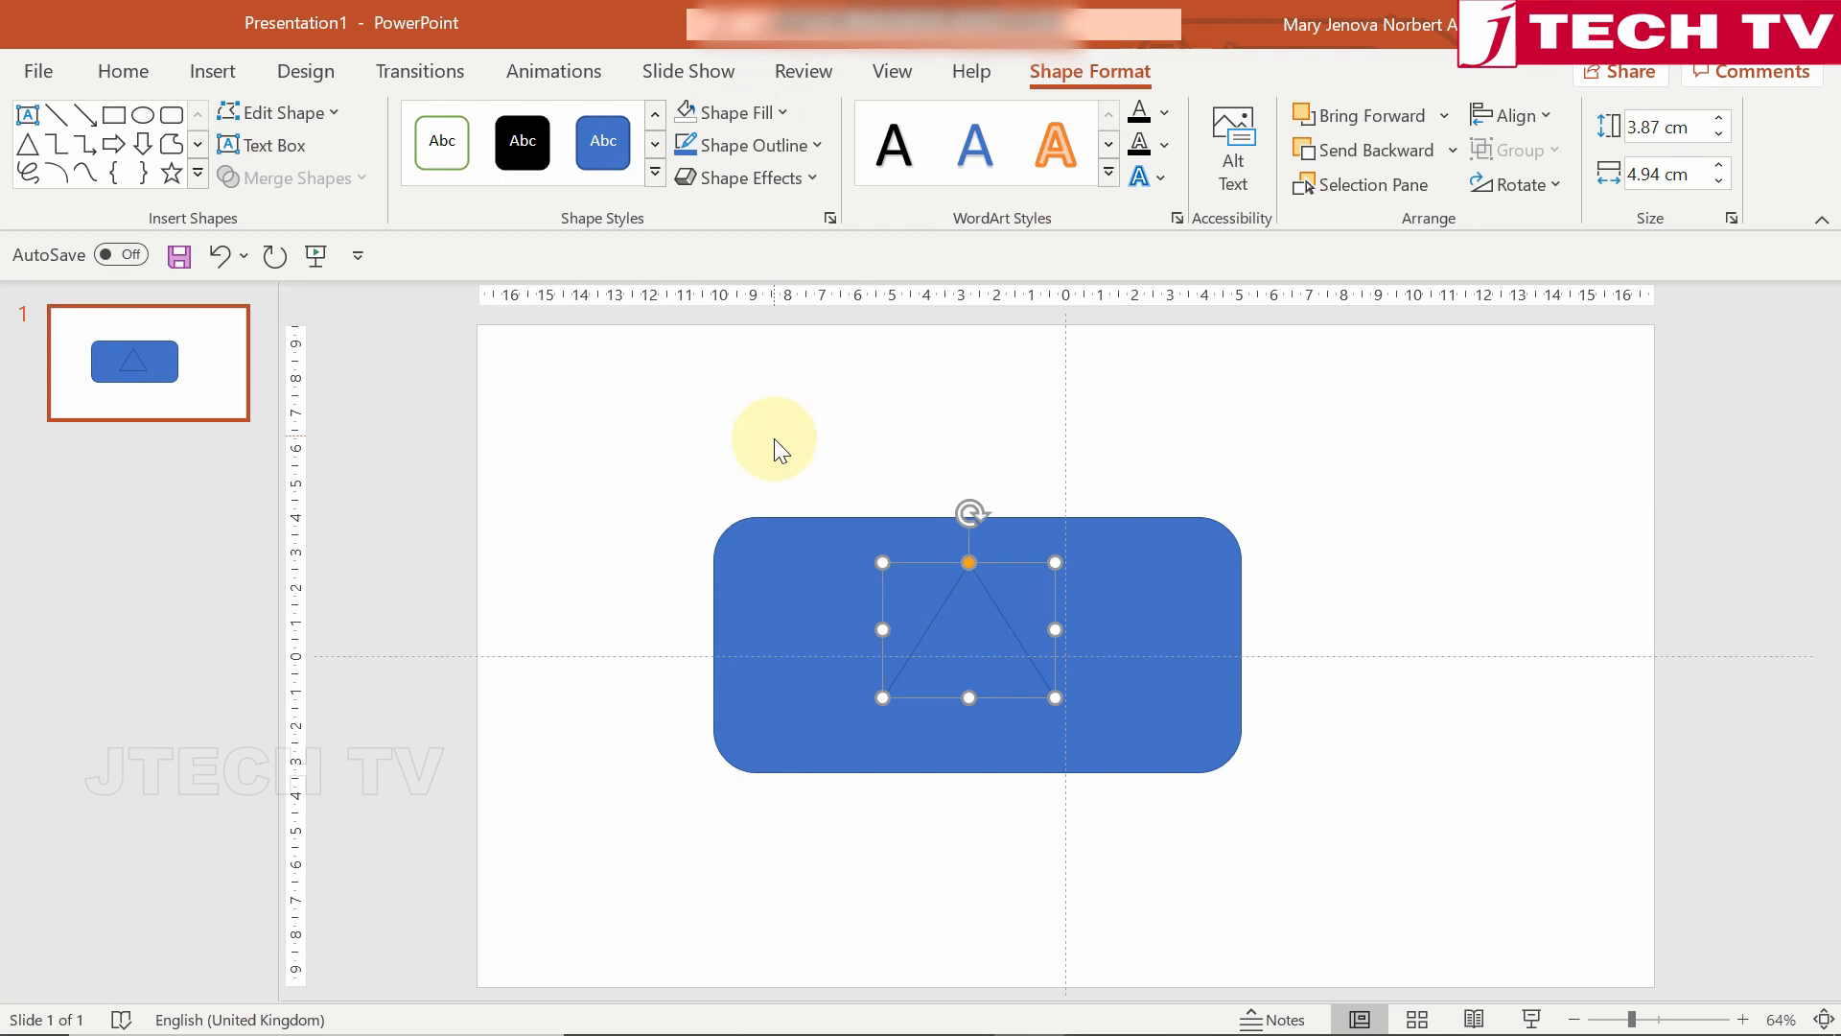
Select the rounded rectangle and the triangle together and merge them with Subtract to cut a triangular hole.
left_click_drag(567, 464, 1488, 884)
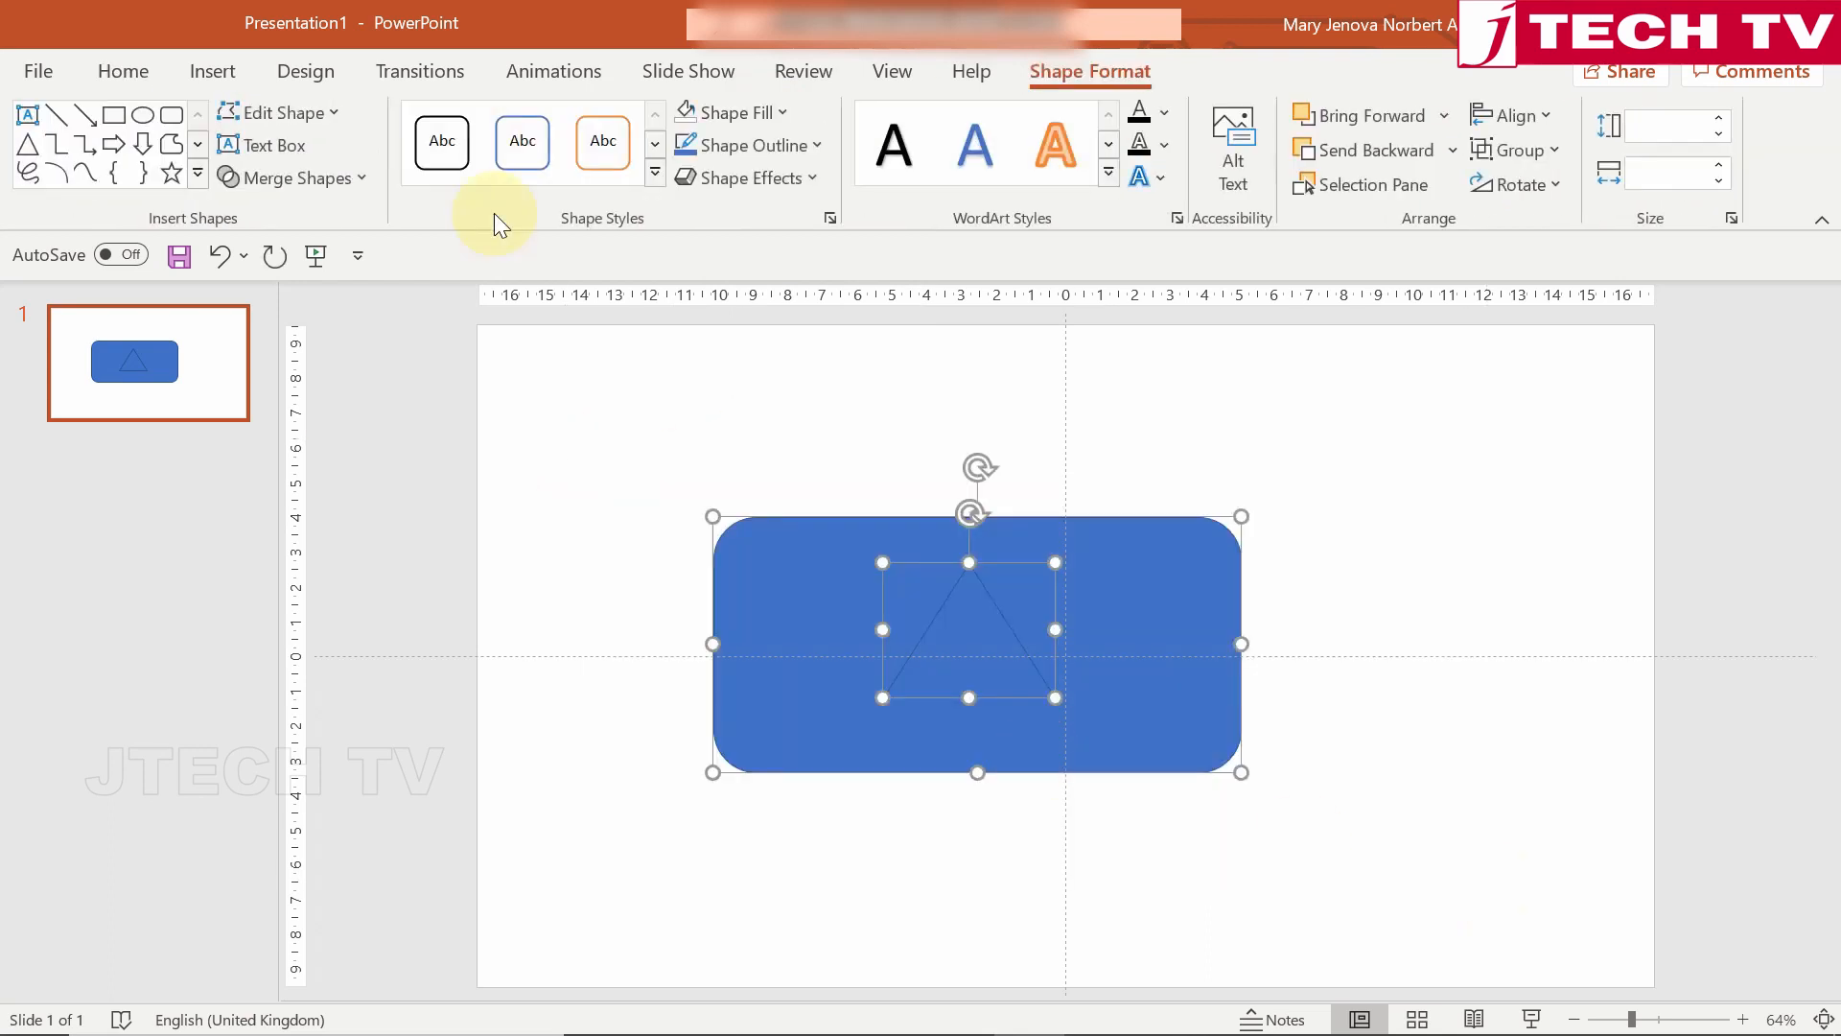
left_click(361, 178)
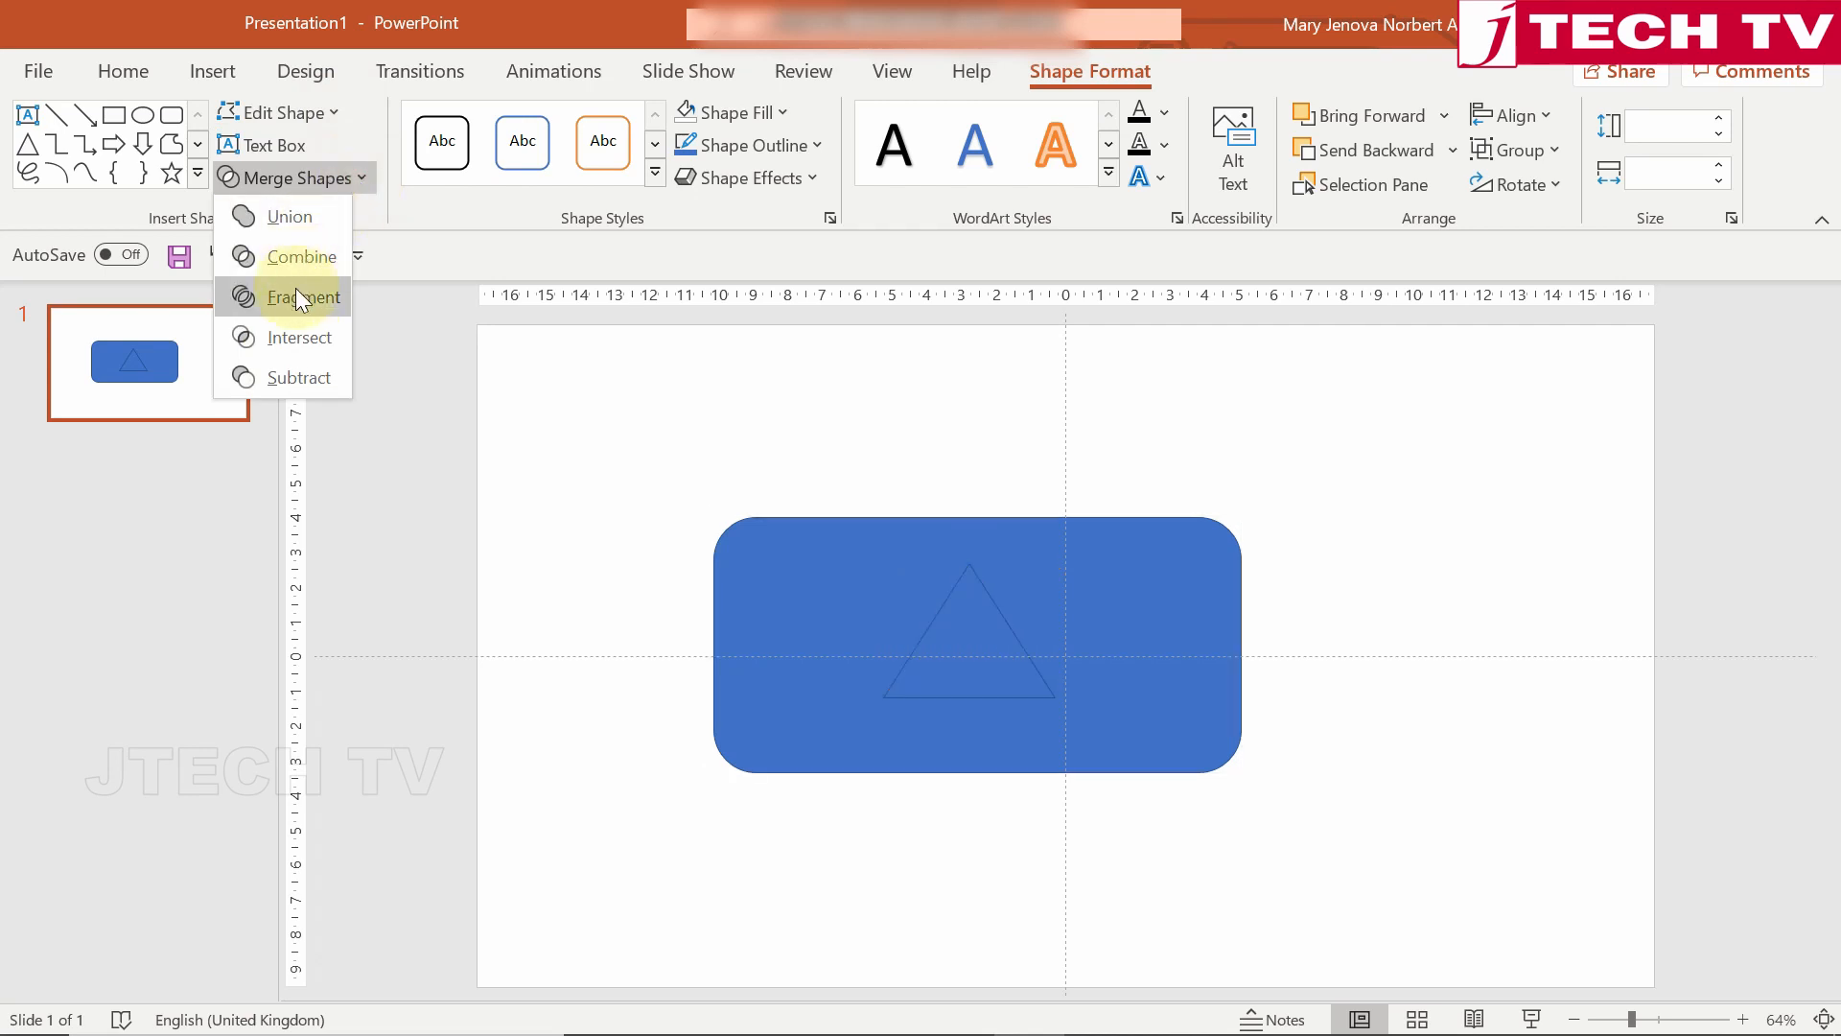
left_click(291, 370)
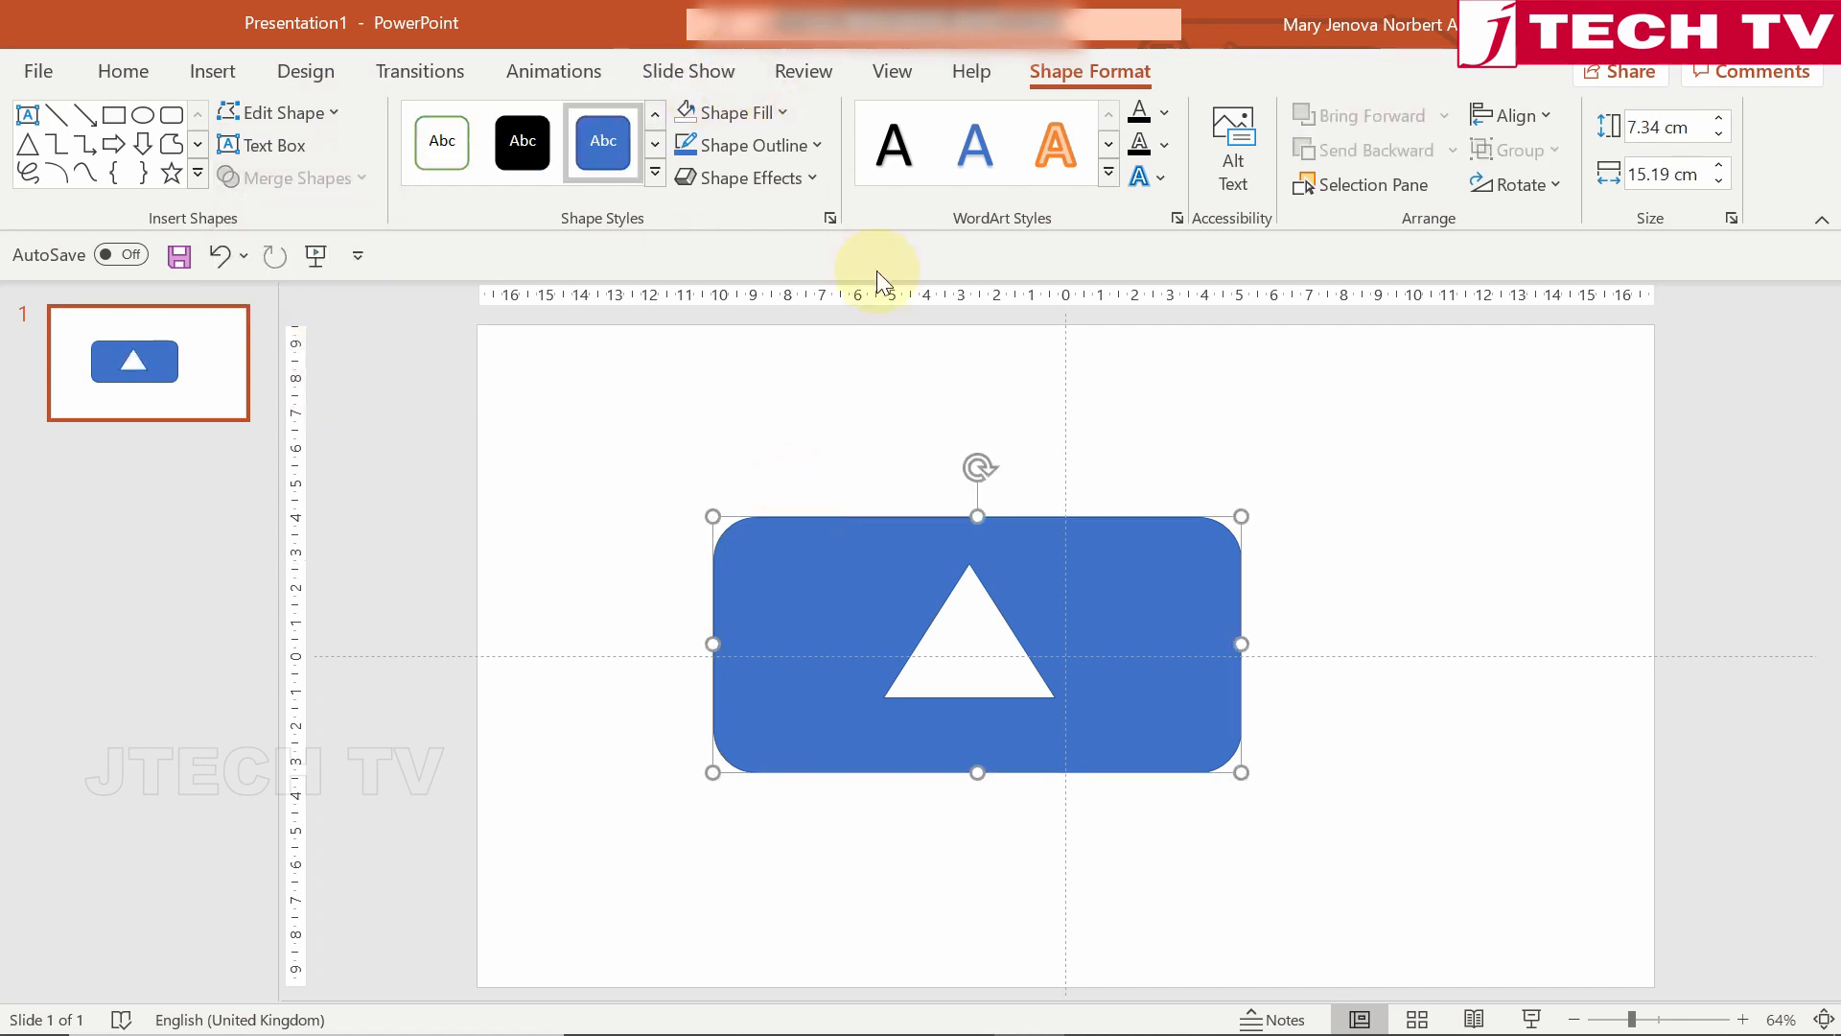
left_click(827, 387)
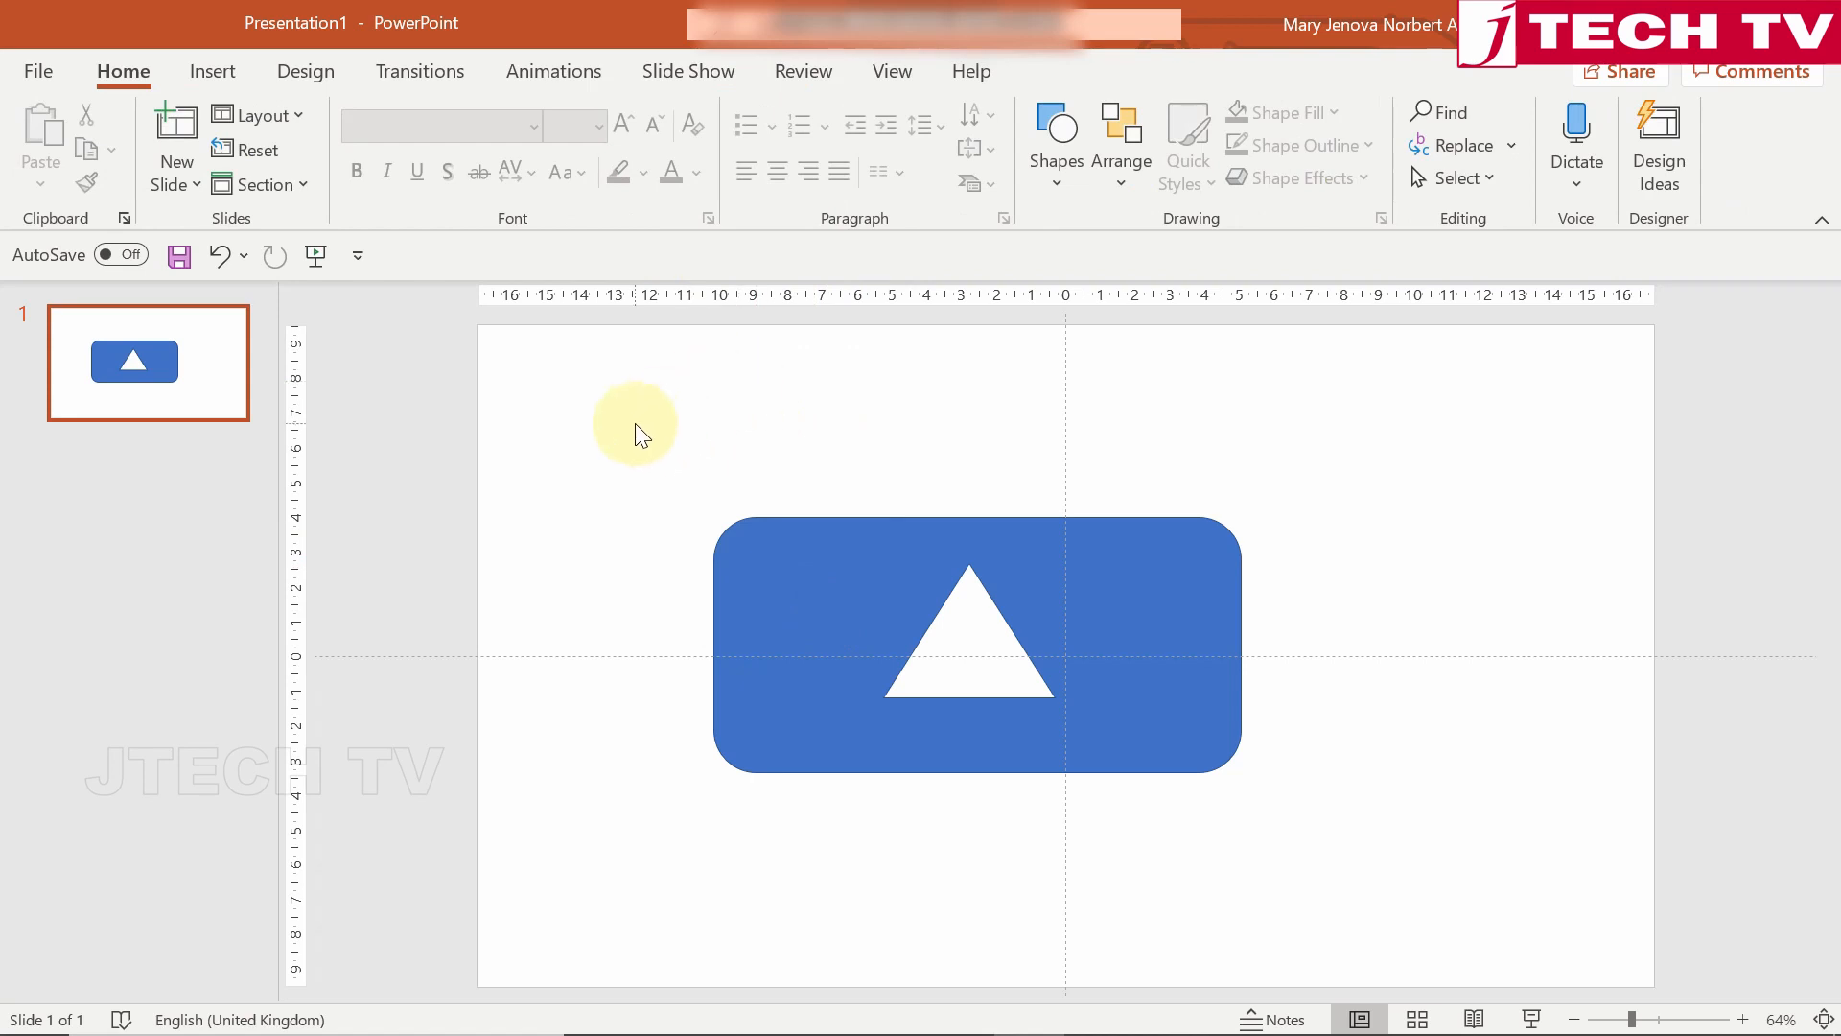
left_click_drag(636, 426, 1493, 926)
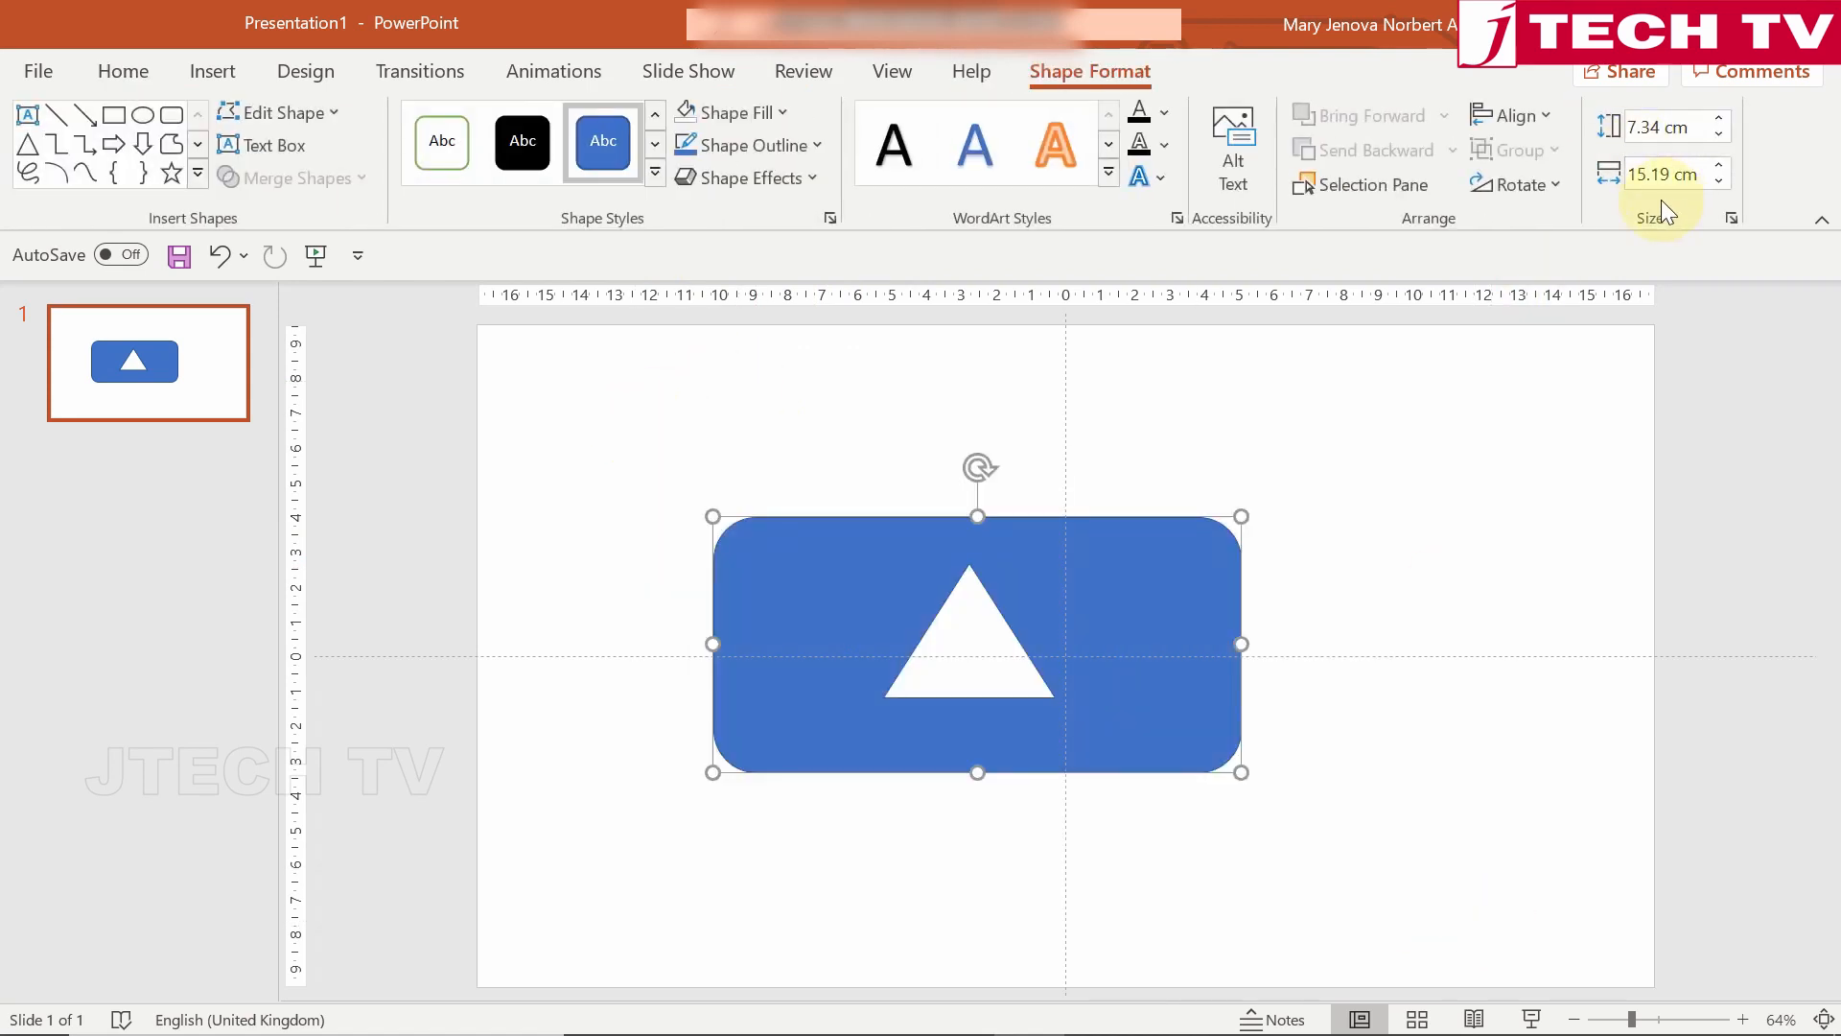
left_click(1549, 117)
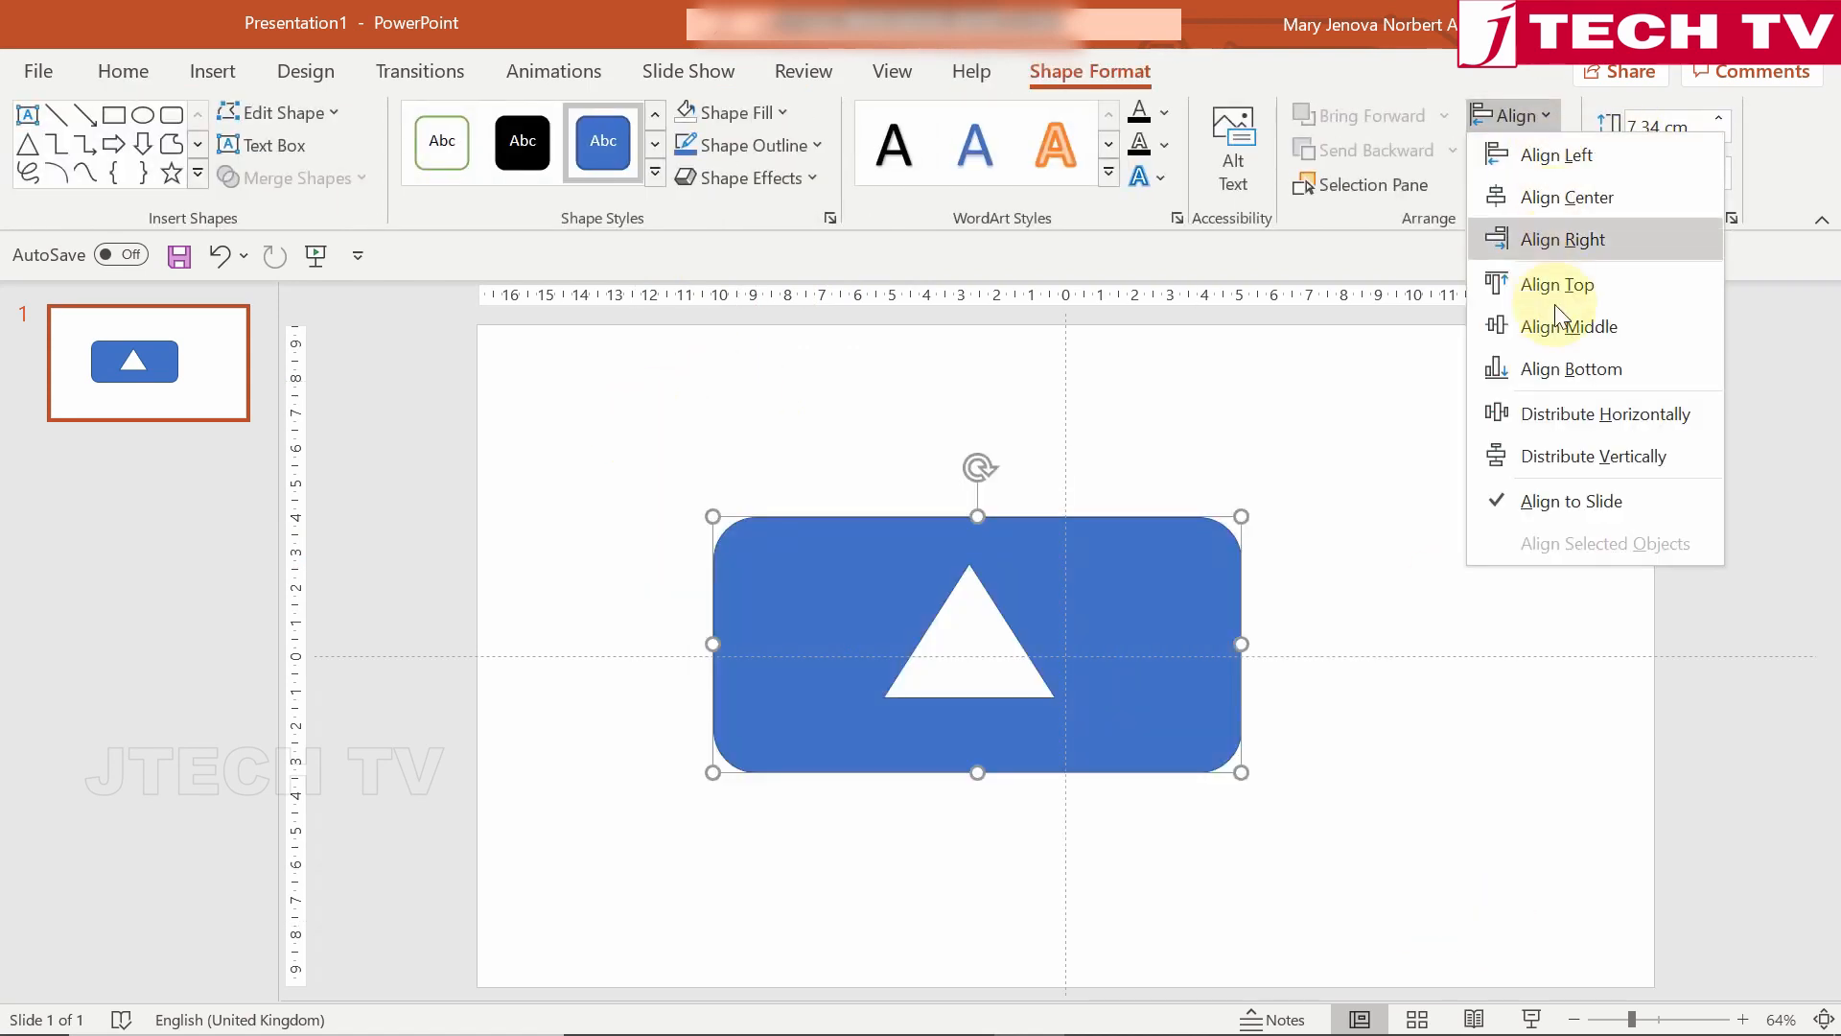
left_click(1371, 210)
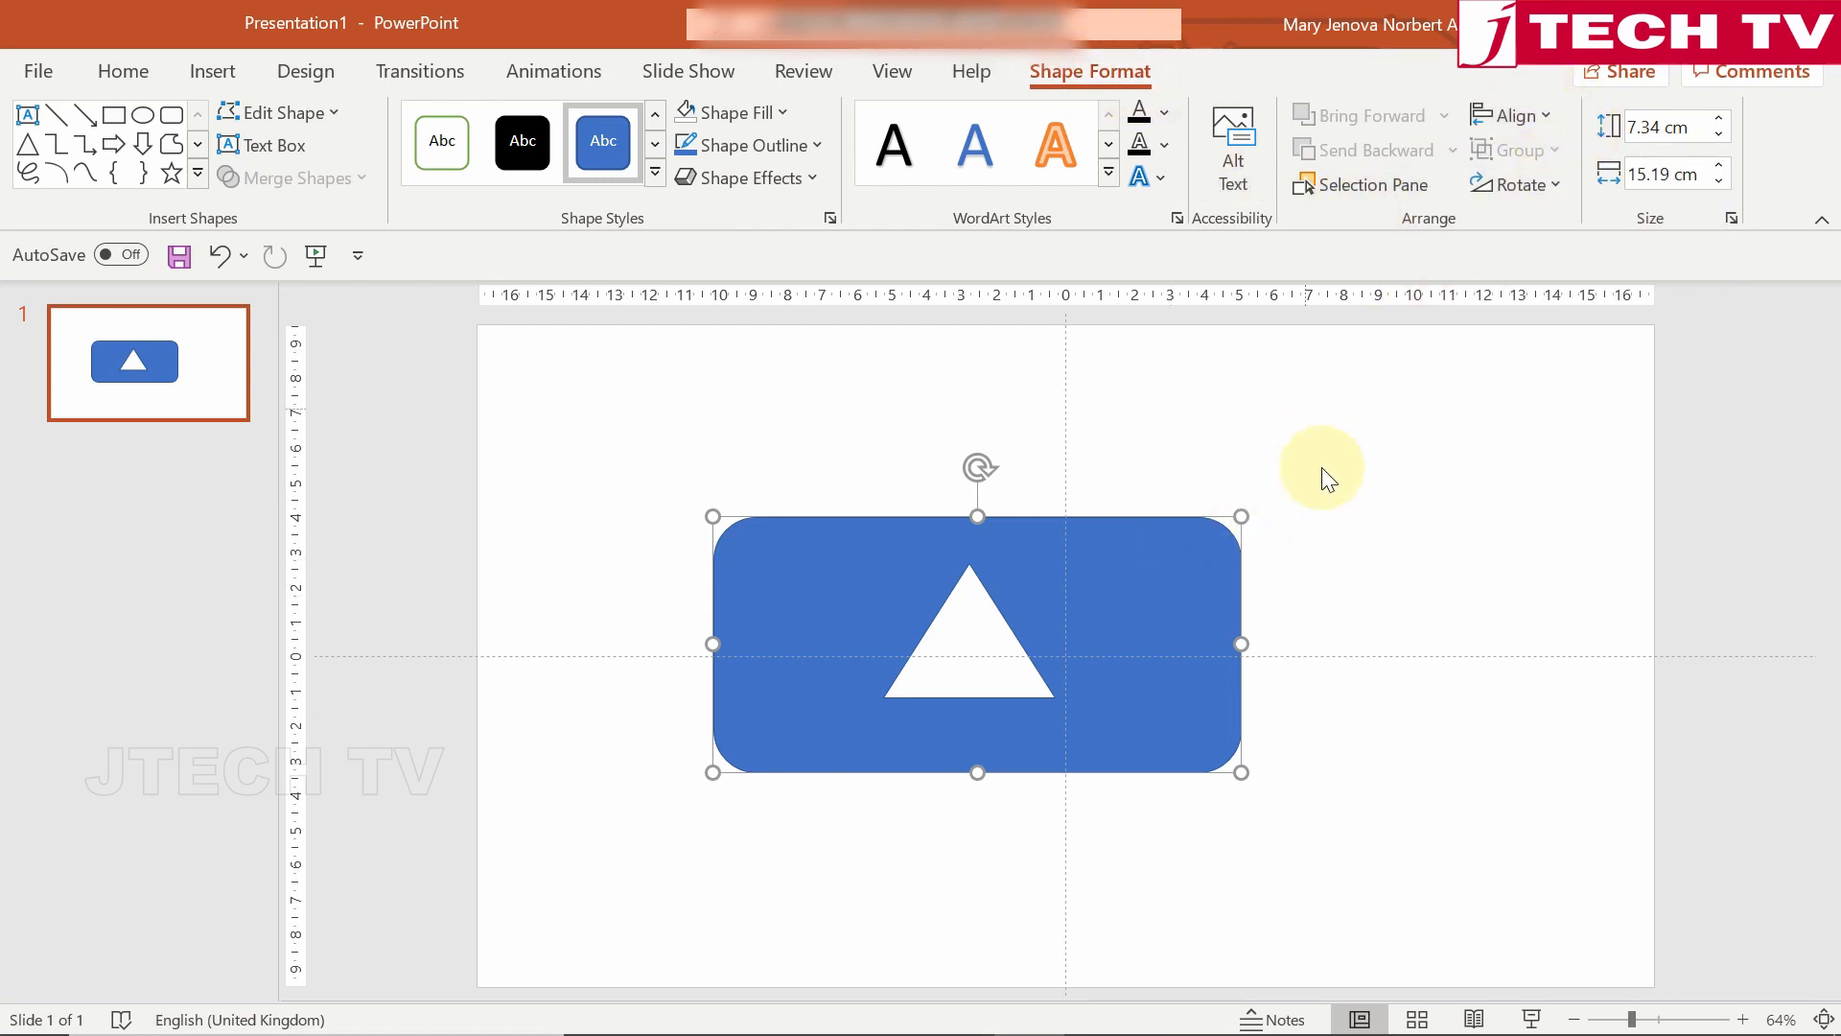
left_click(1280, 537)
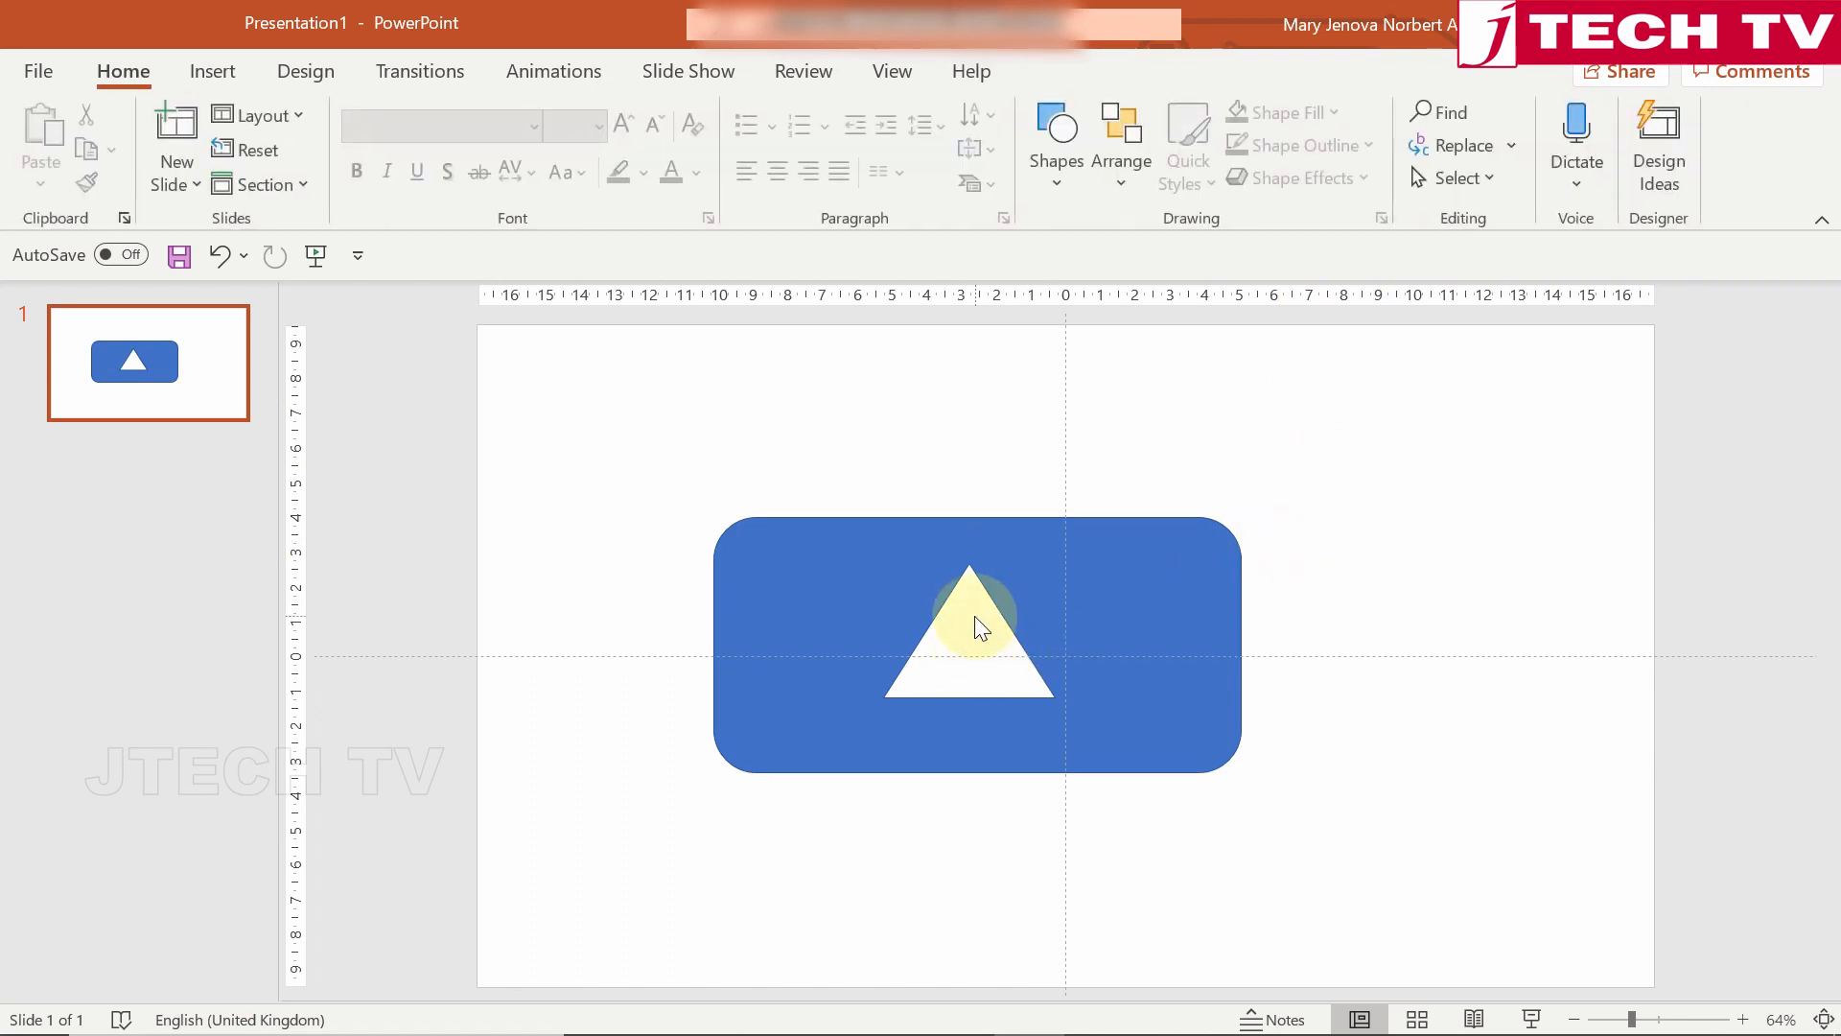
Start saving the cut-out shape as a picture, with PNG Portable Network Graphics Format as the file type.
left_click(834, 585)
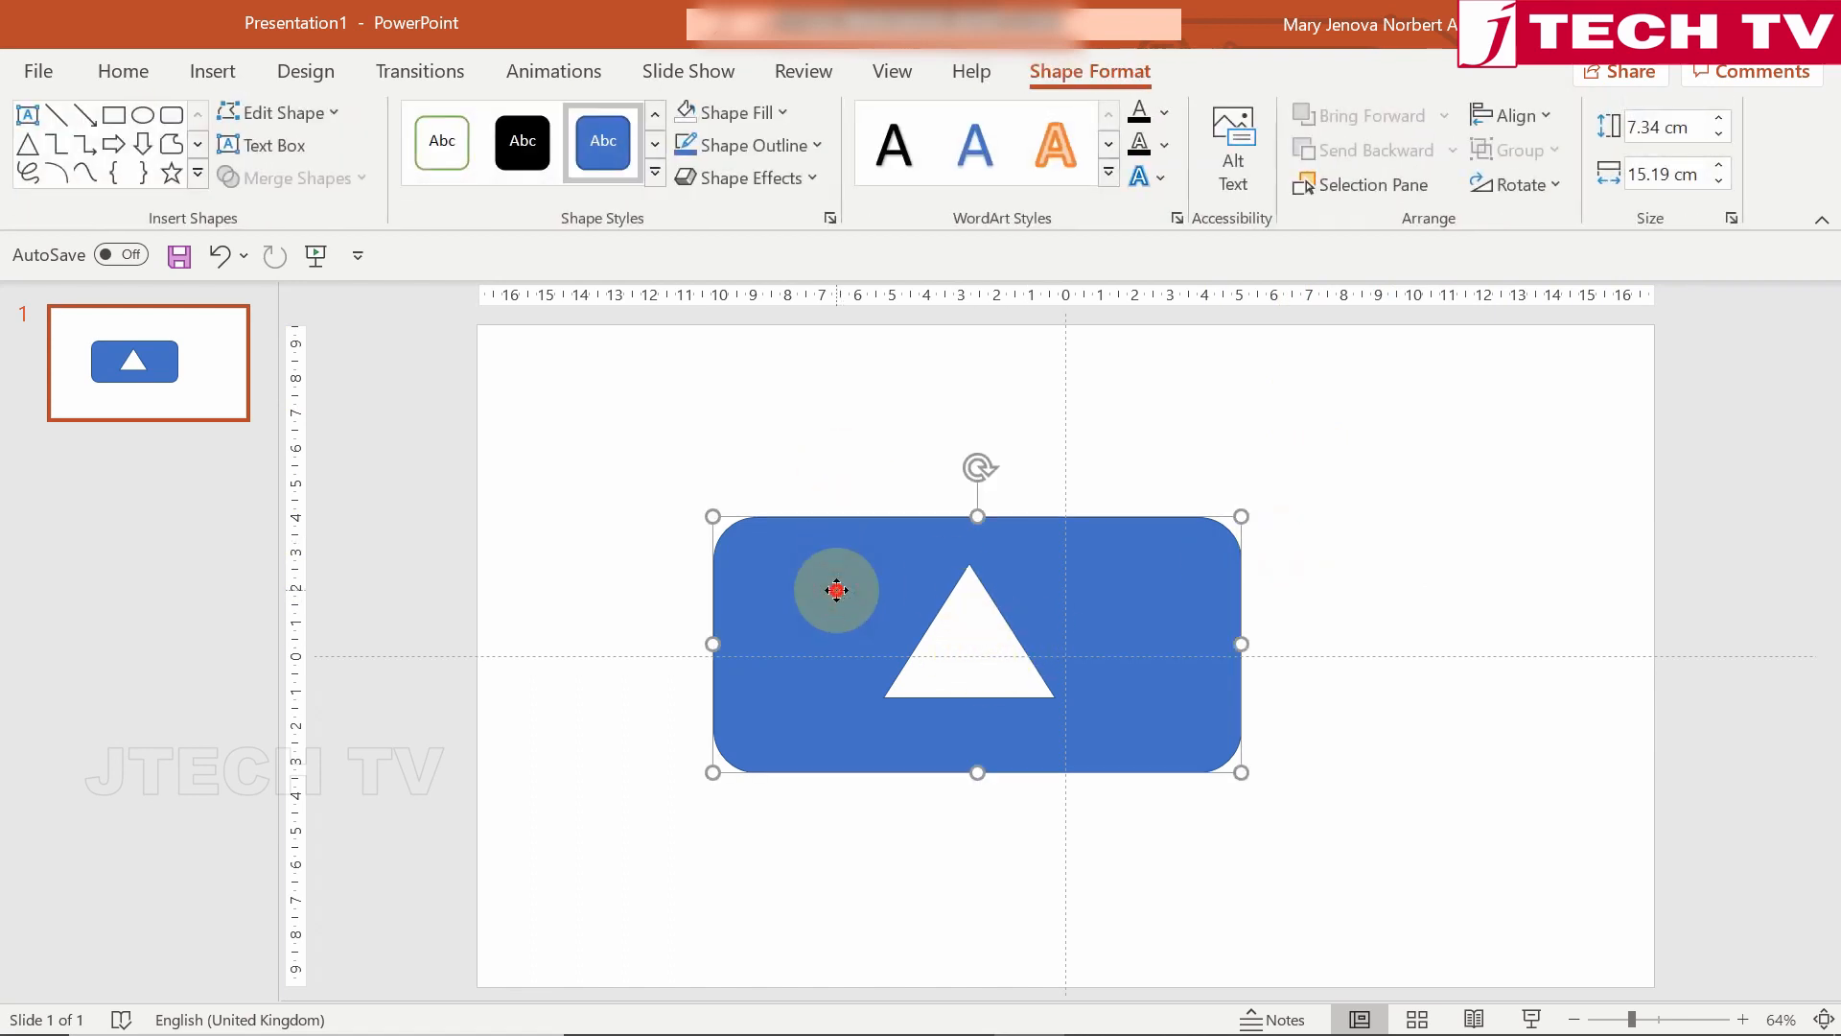
left_click_drag(714, 628, 834, 589)
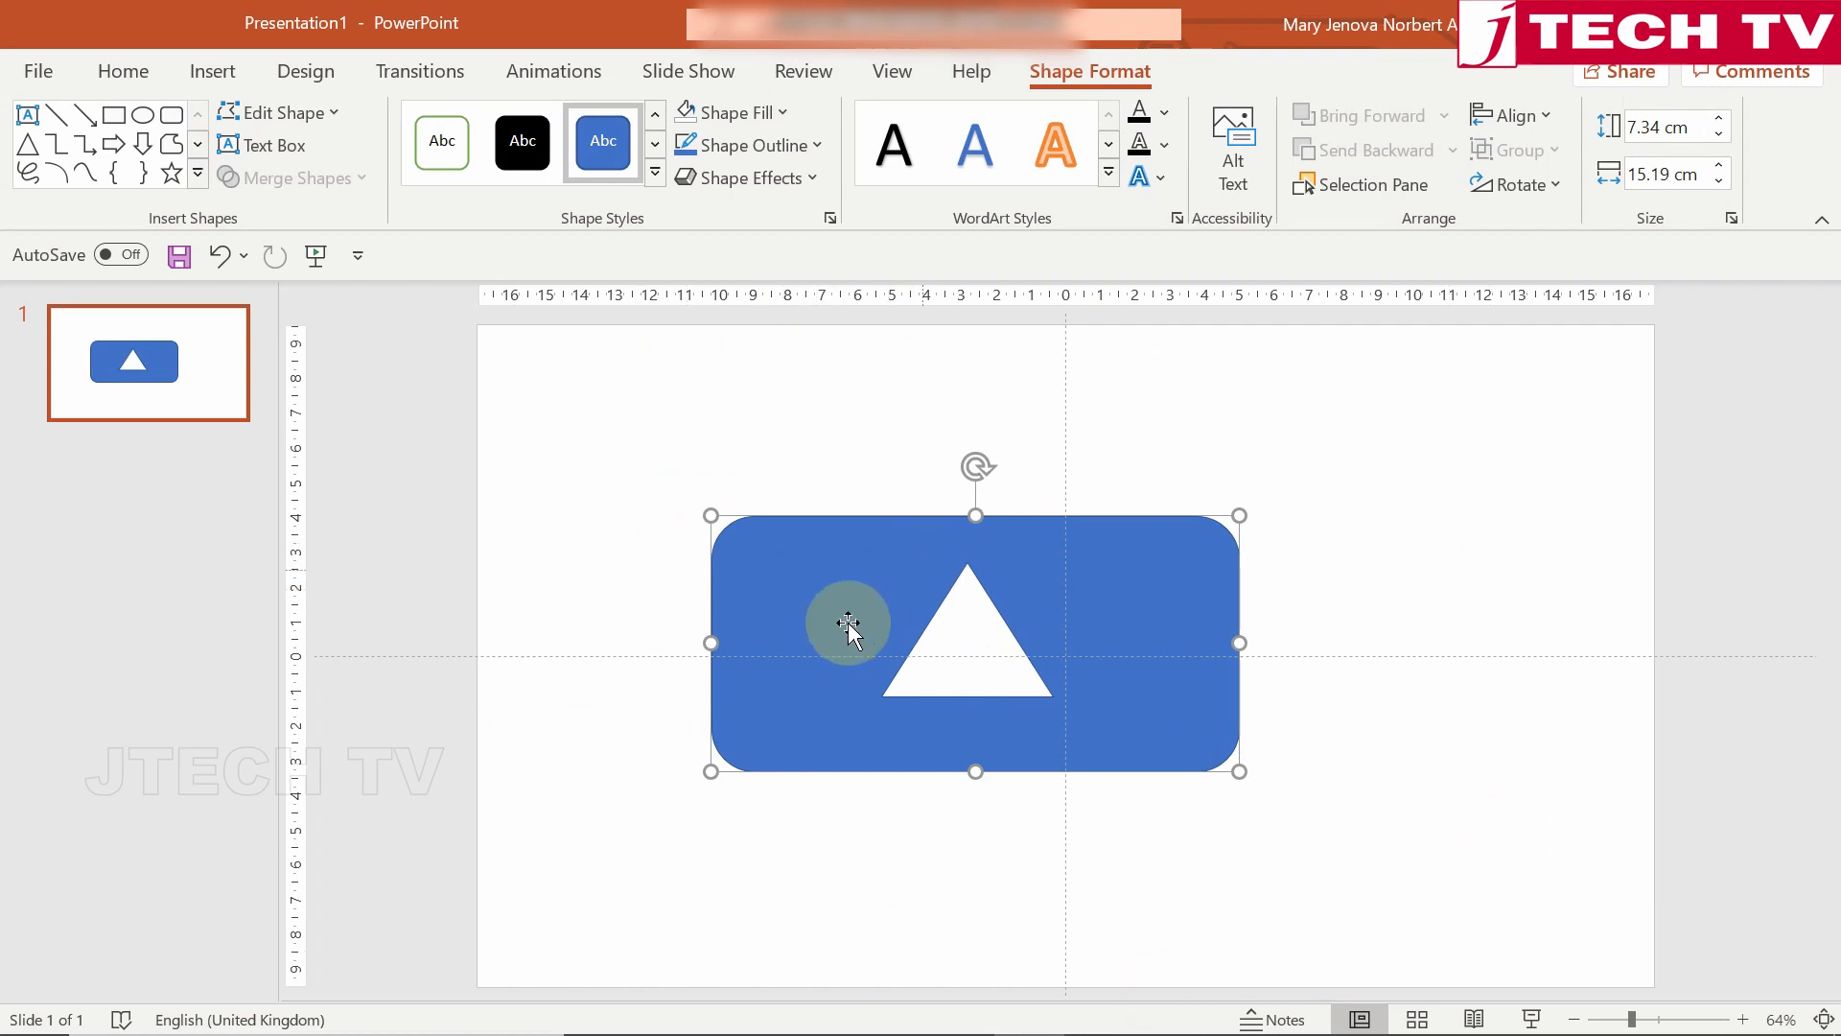
right_click(860, 589)
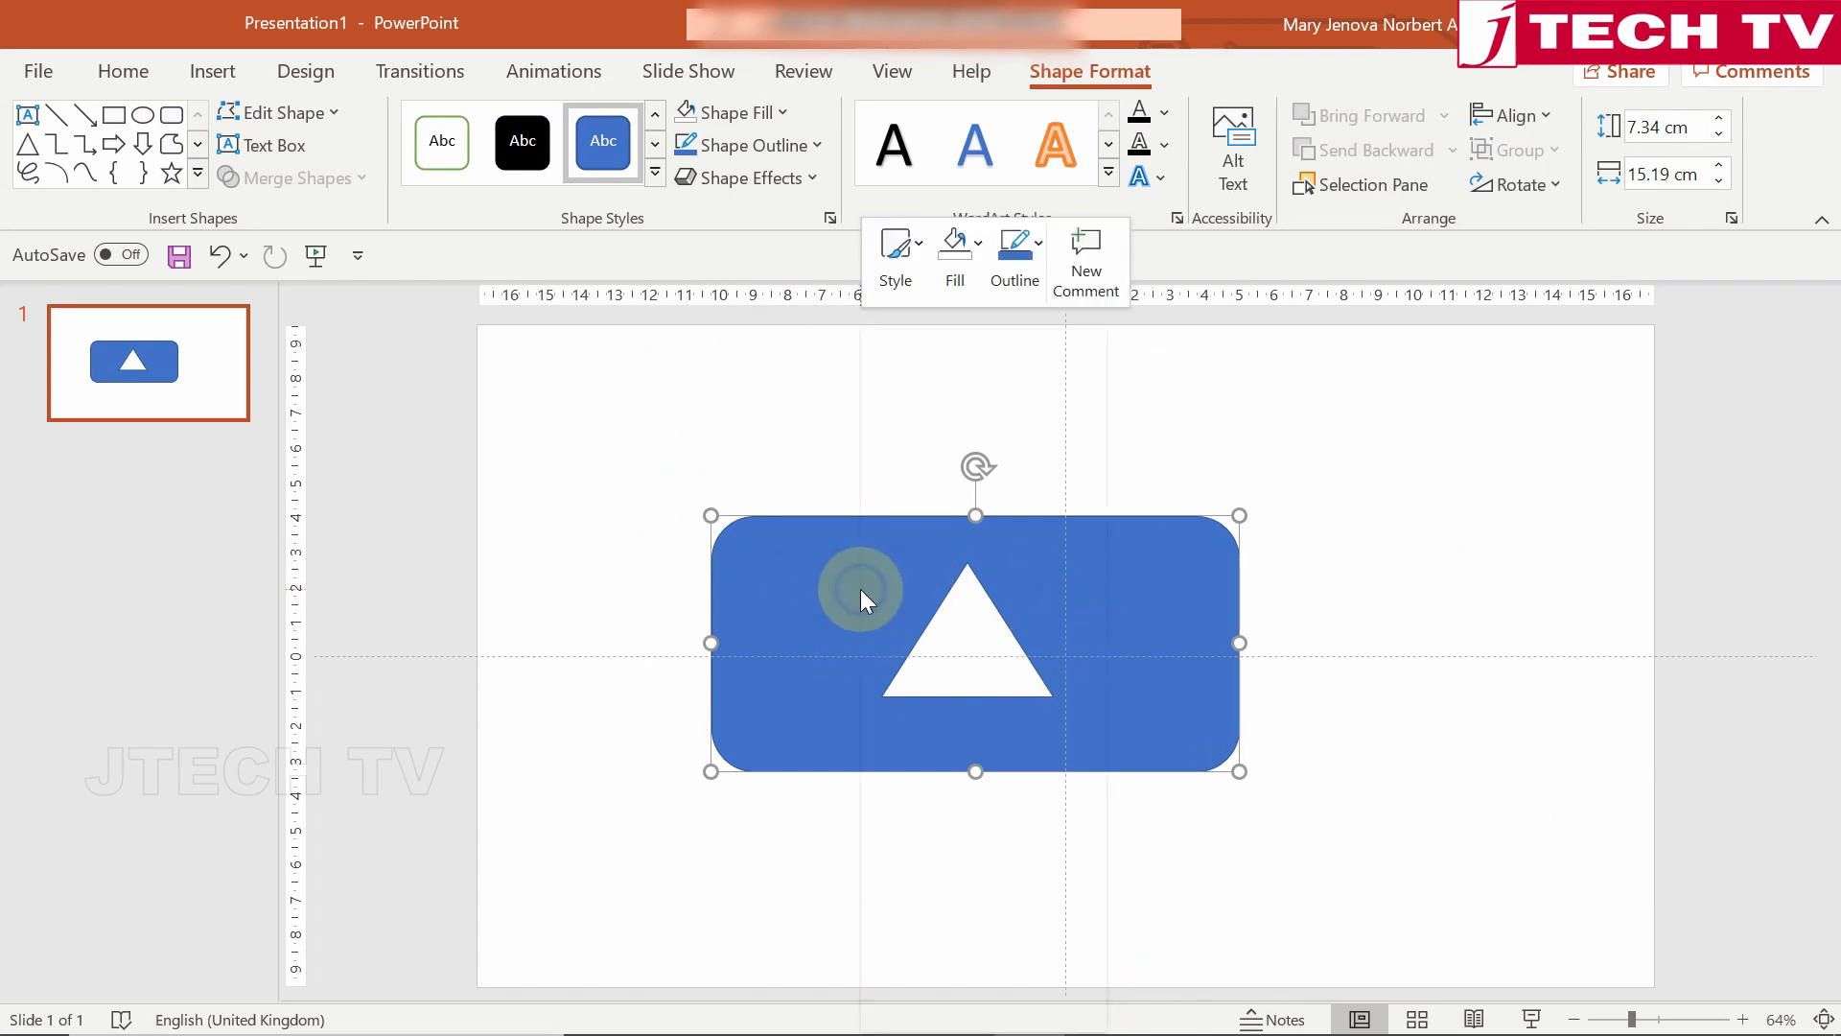
left_click(787, 580)
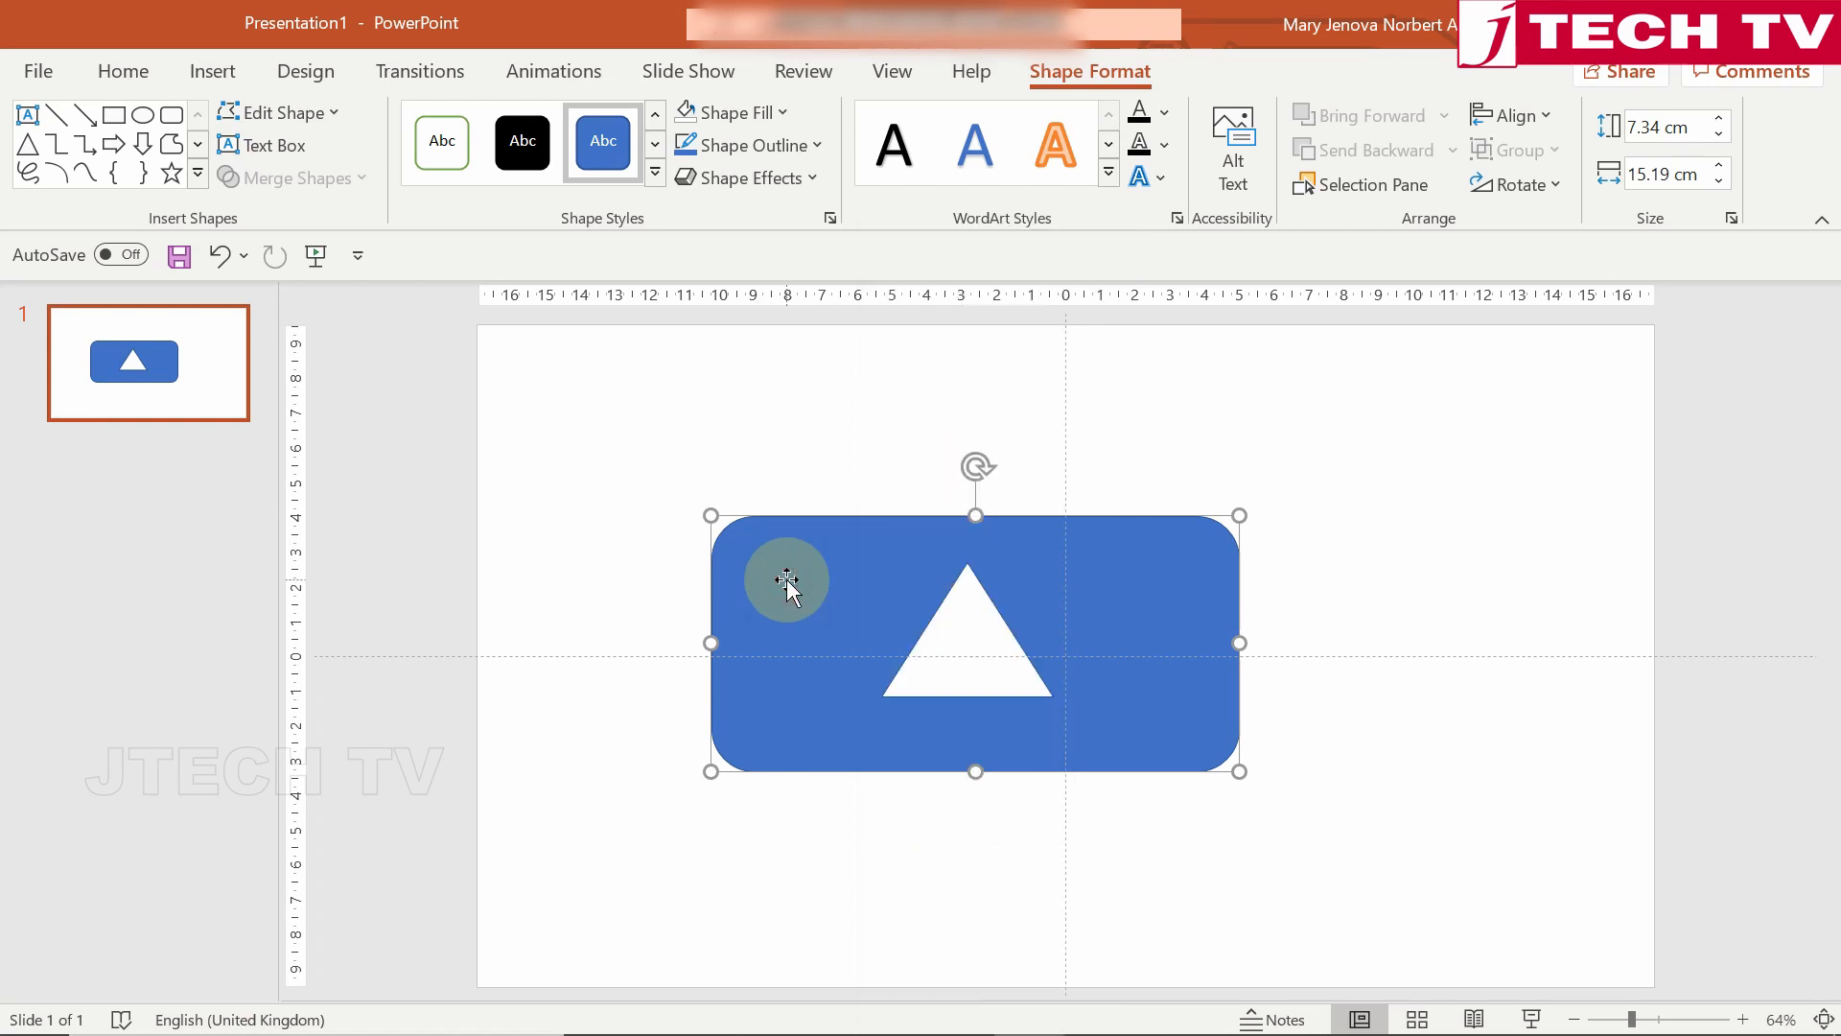
right_click(786, 580)
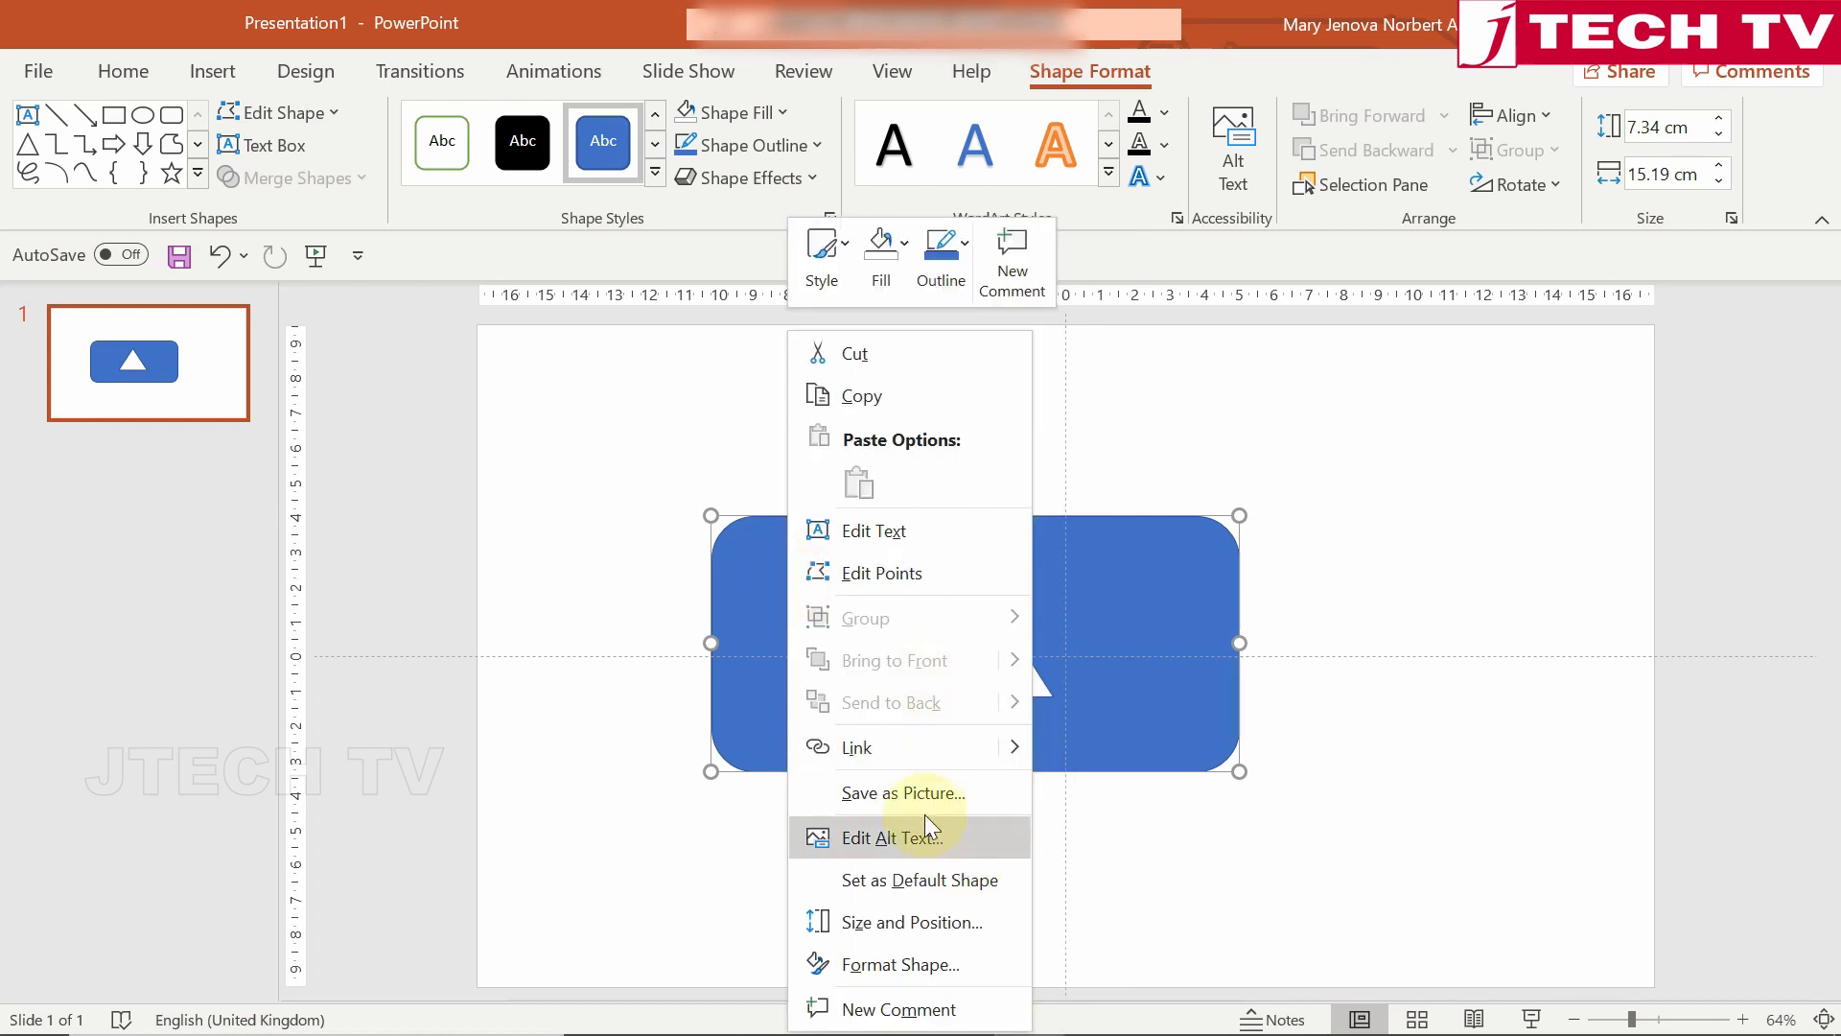
left_click(923, 790)
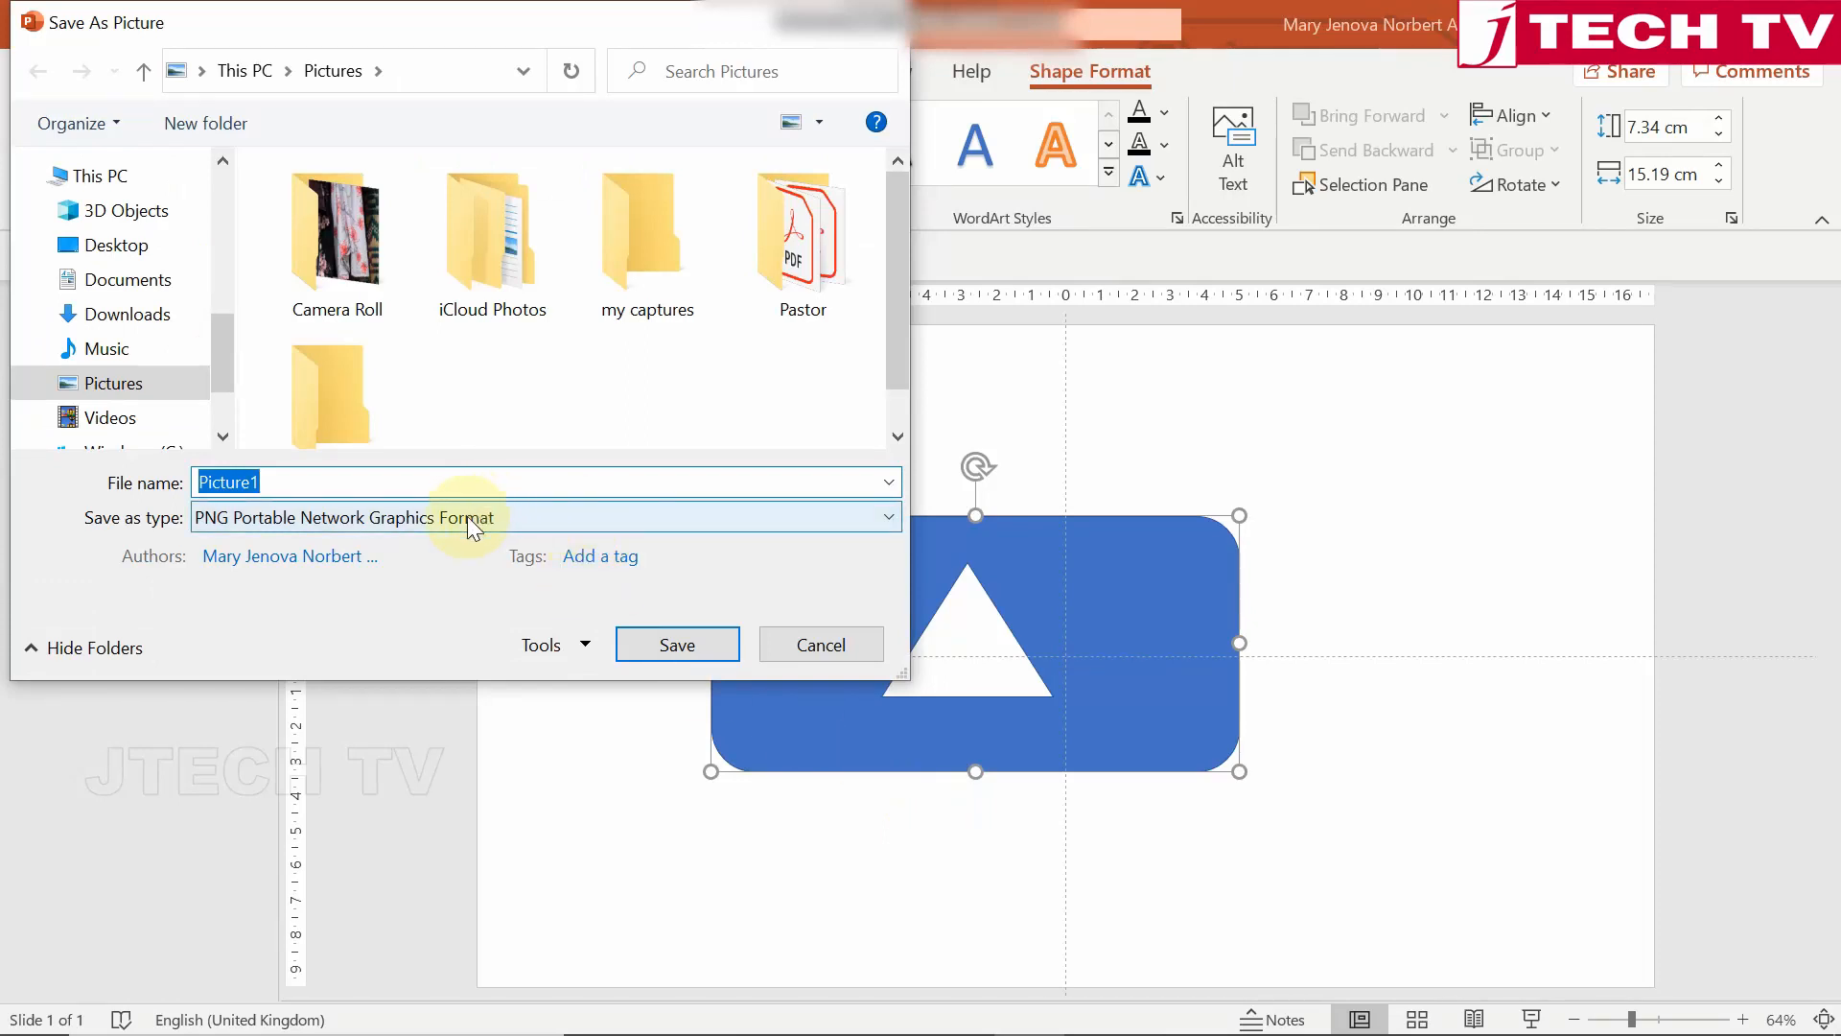
left_click(470, 524)
left_click(472, 522)
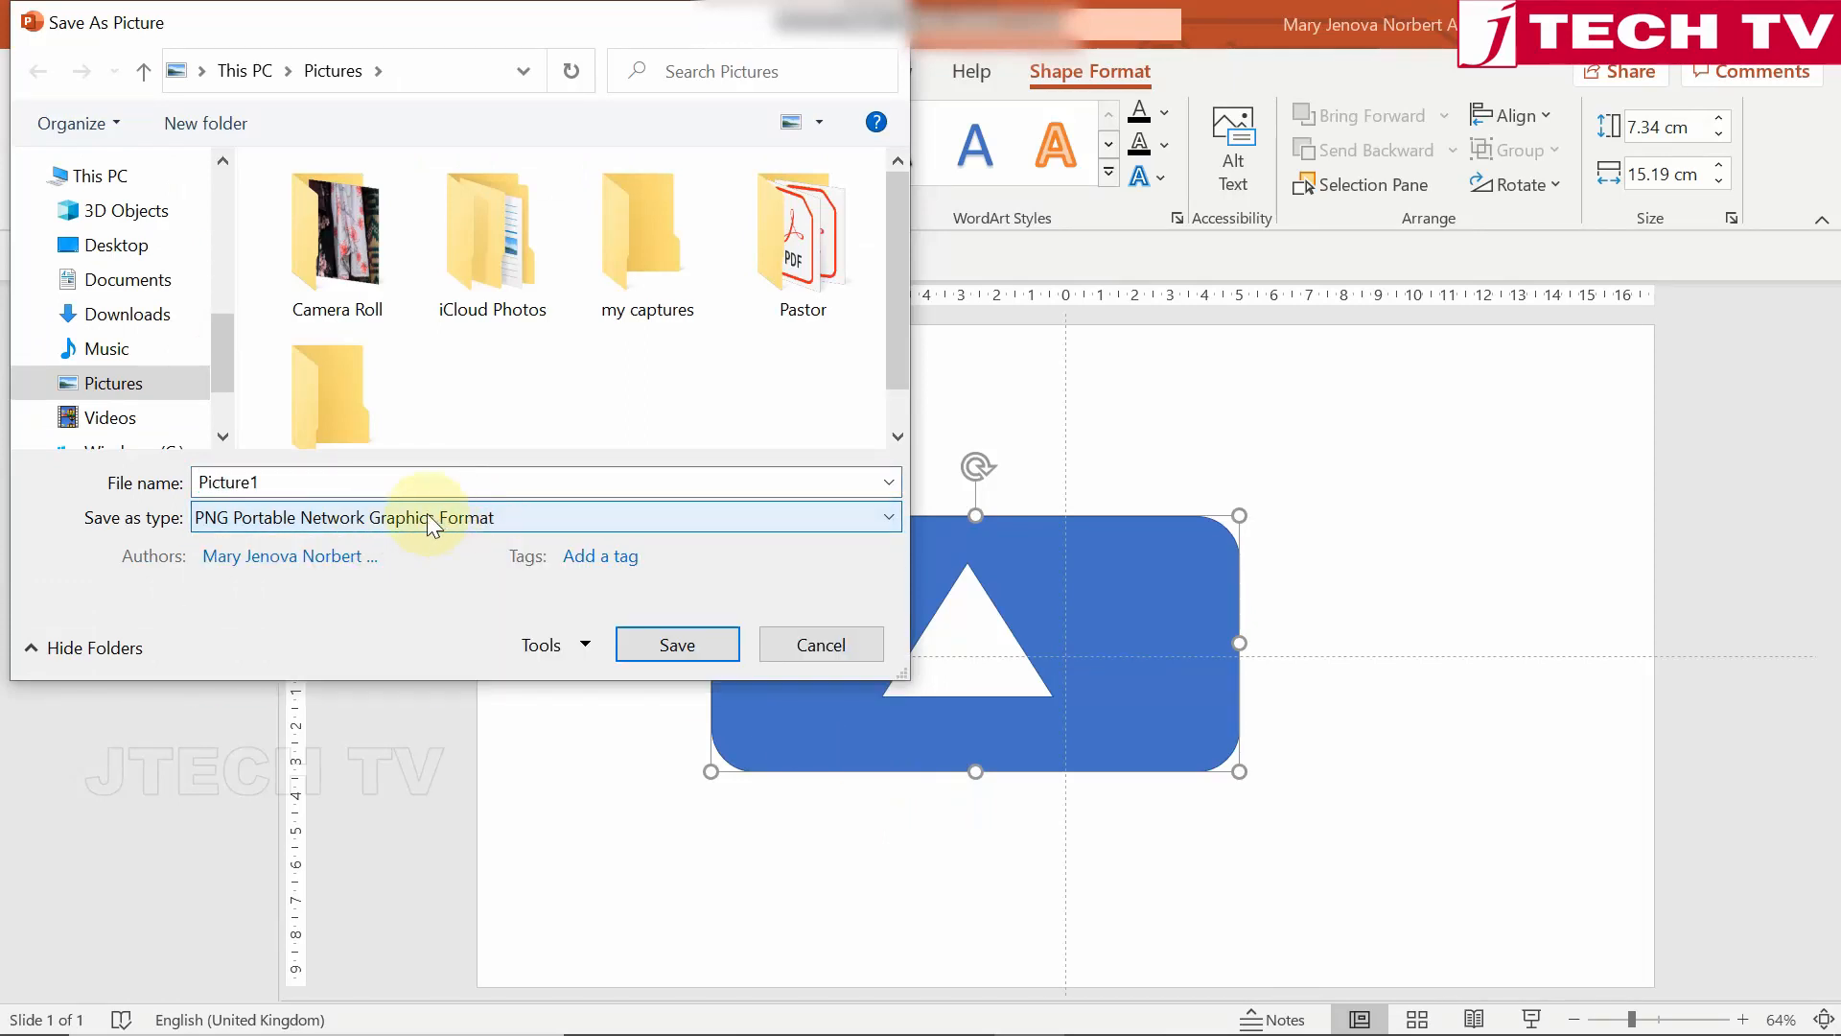
Save the picture to the Desktop under the name PNG1, and close the presentation without saving it.
left_click(125, 251)
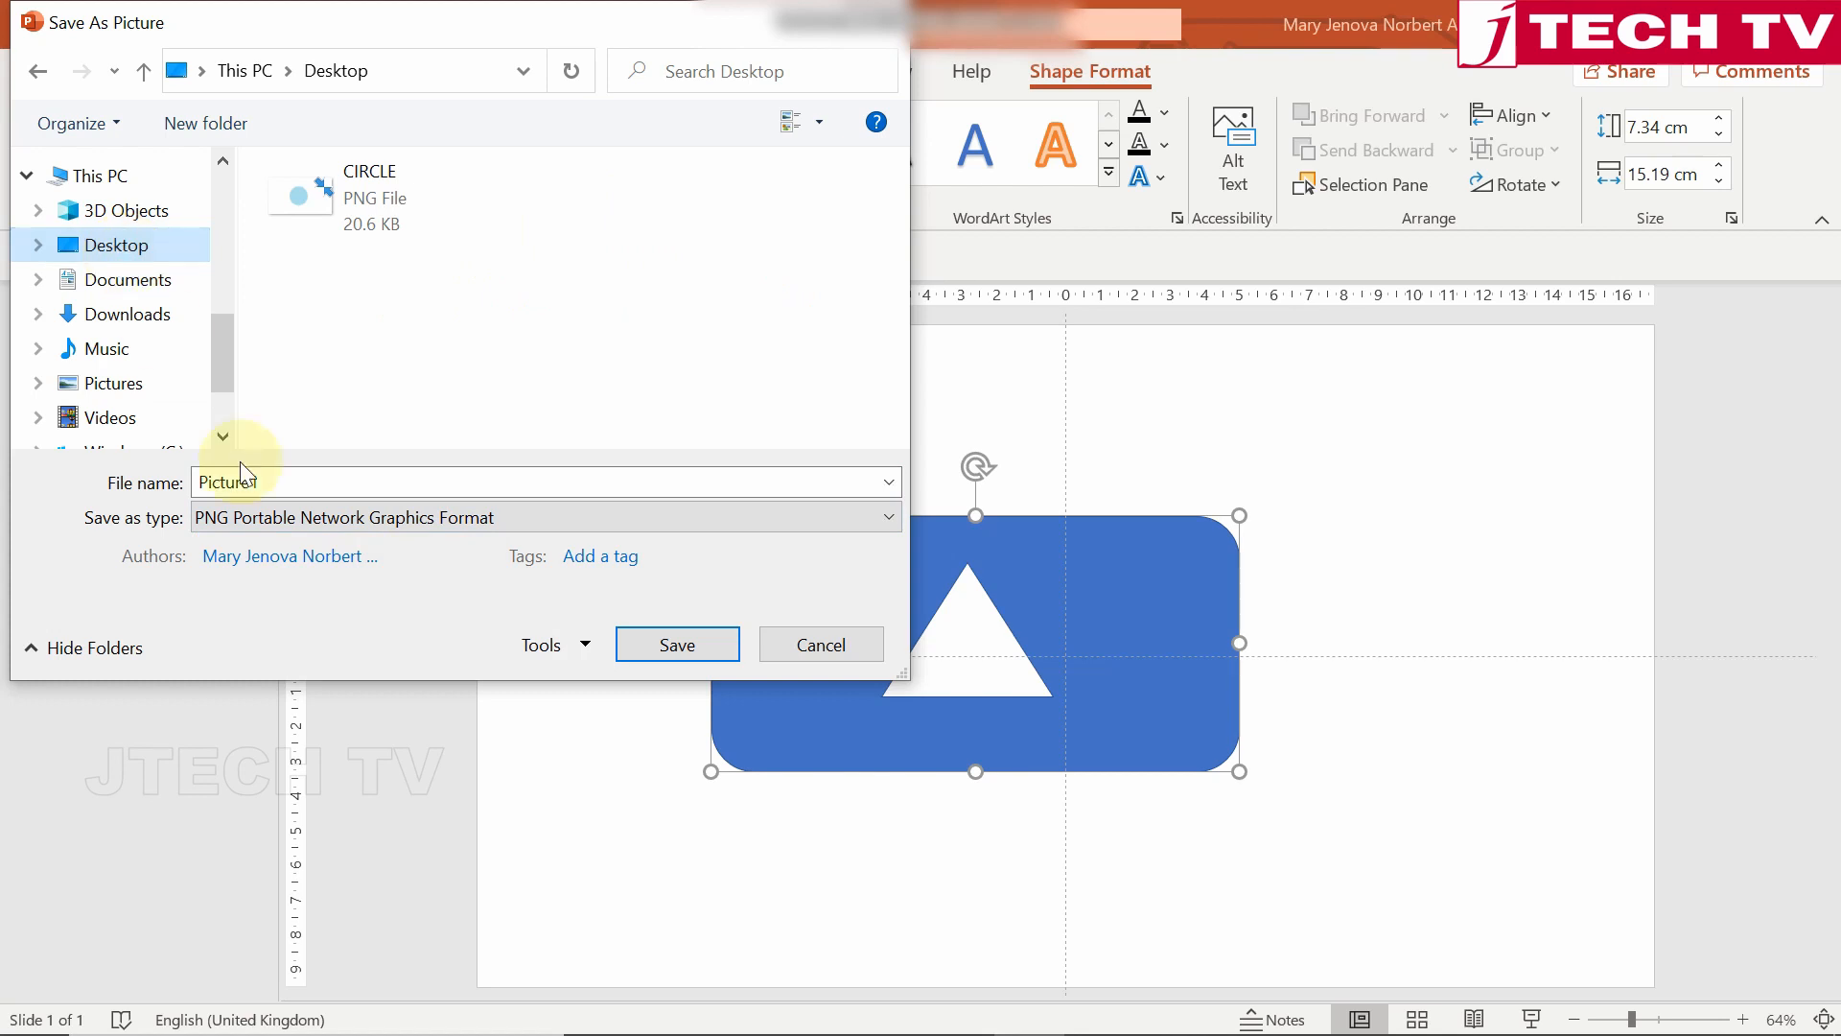
left_click(273, 482)
double_click(273, 482)
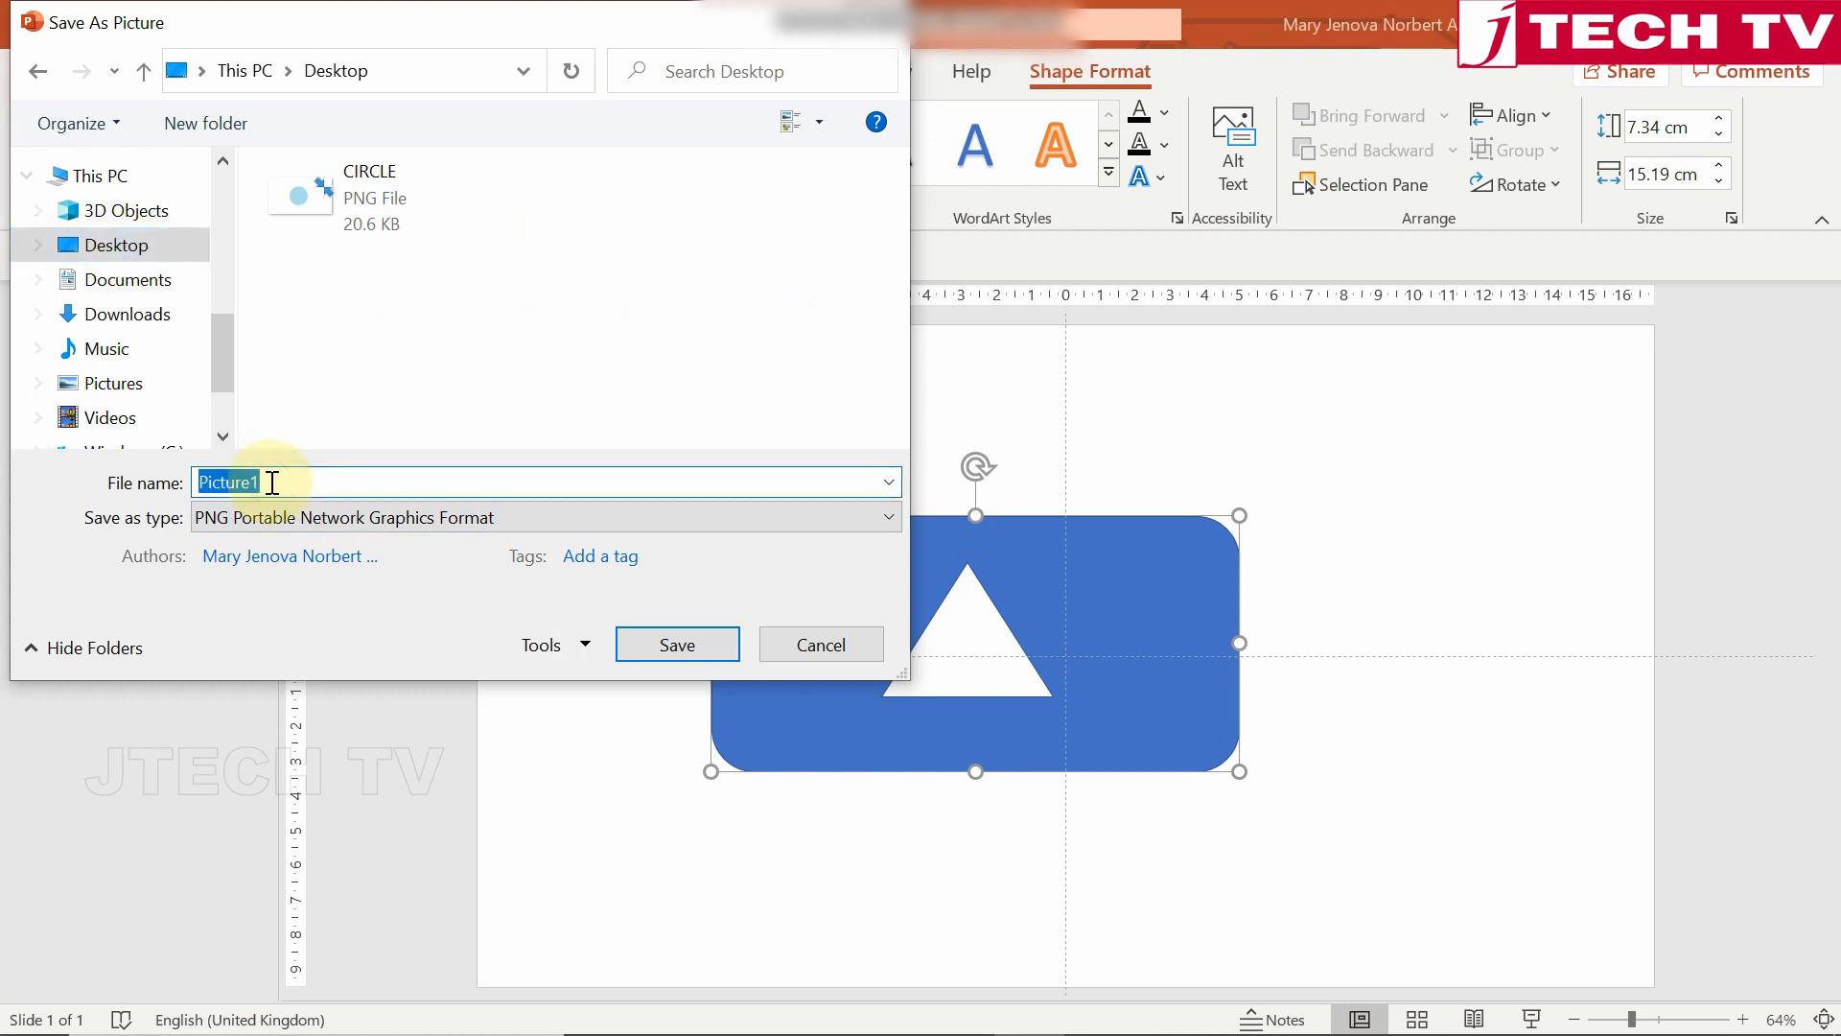
type("PNG1")
key("Return")
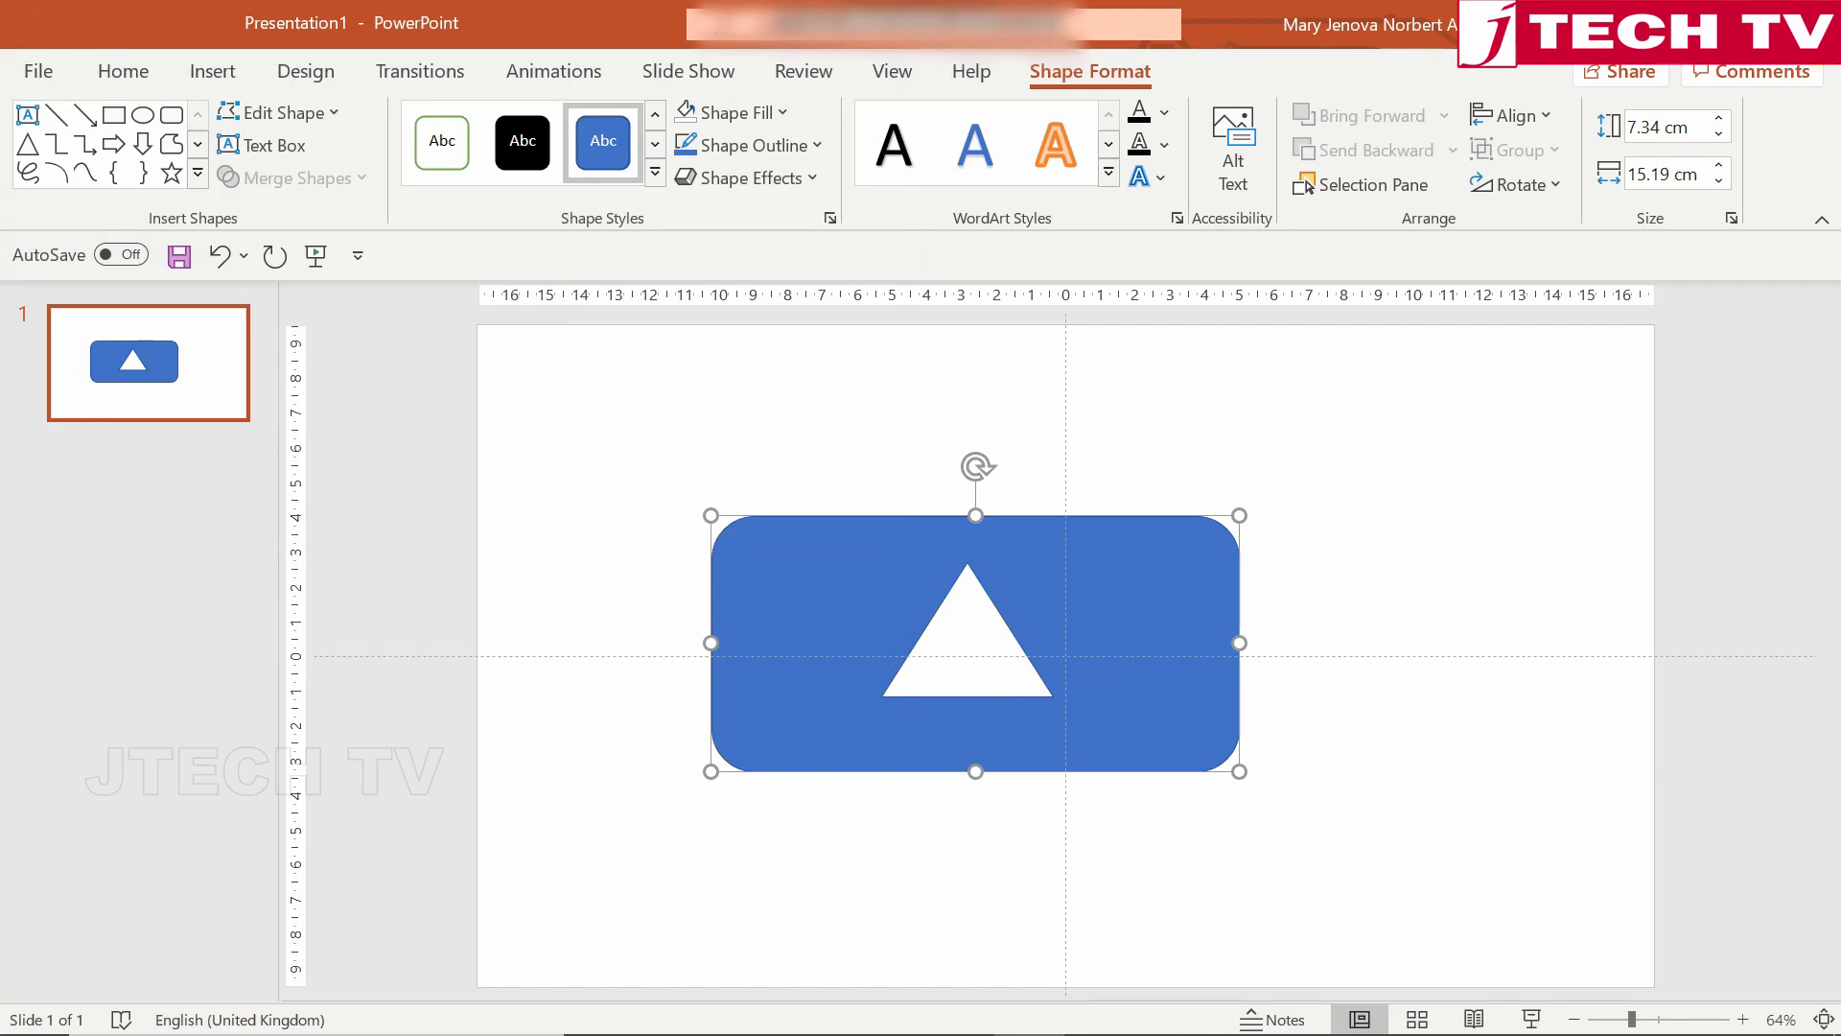
key("alt+F4")
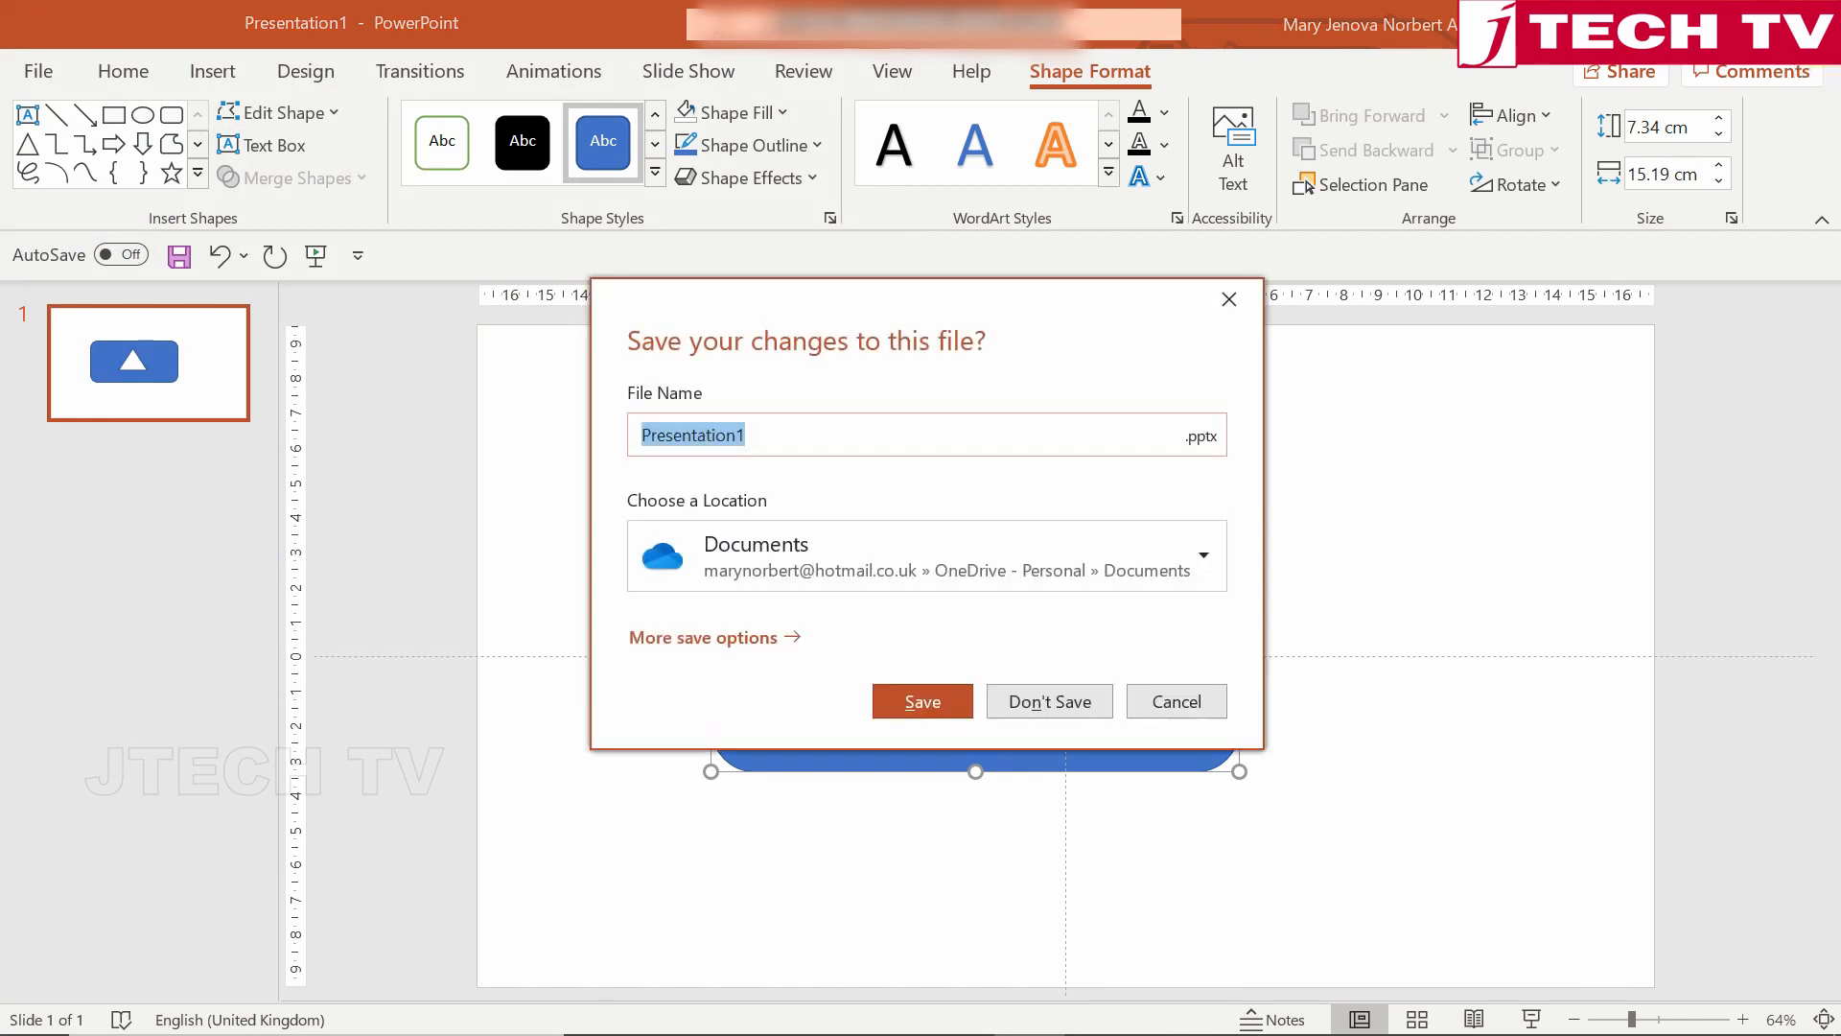
left_click(1065, 715)
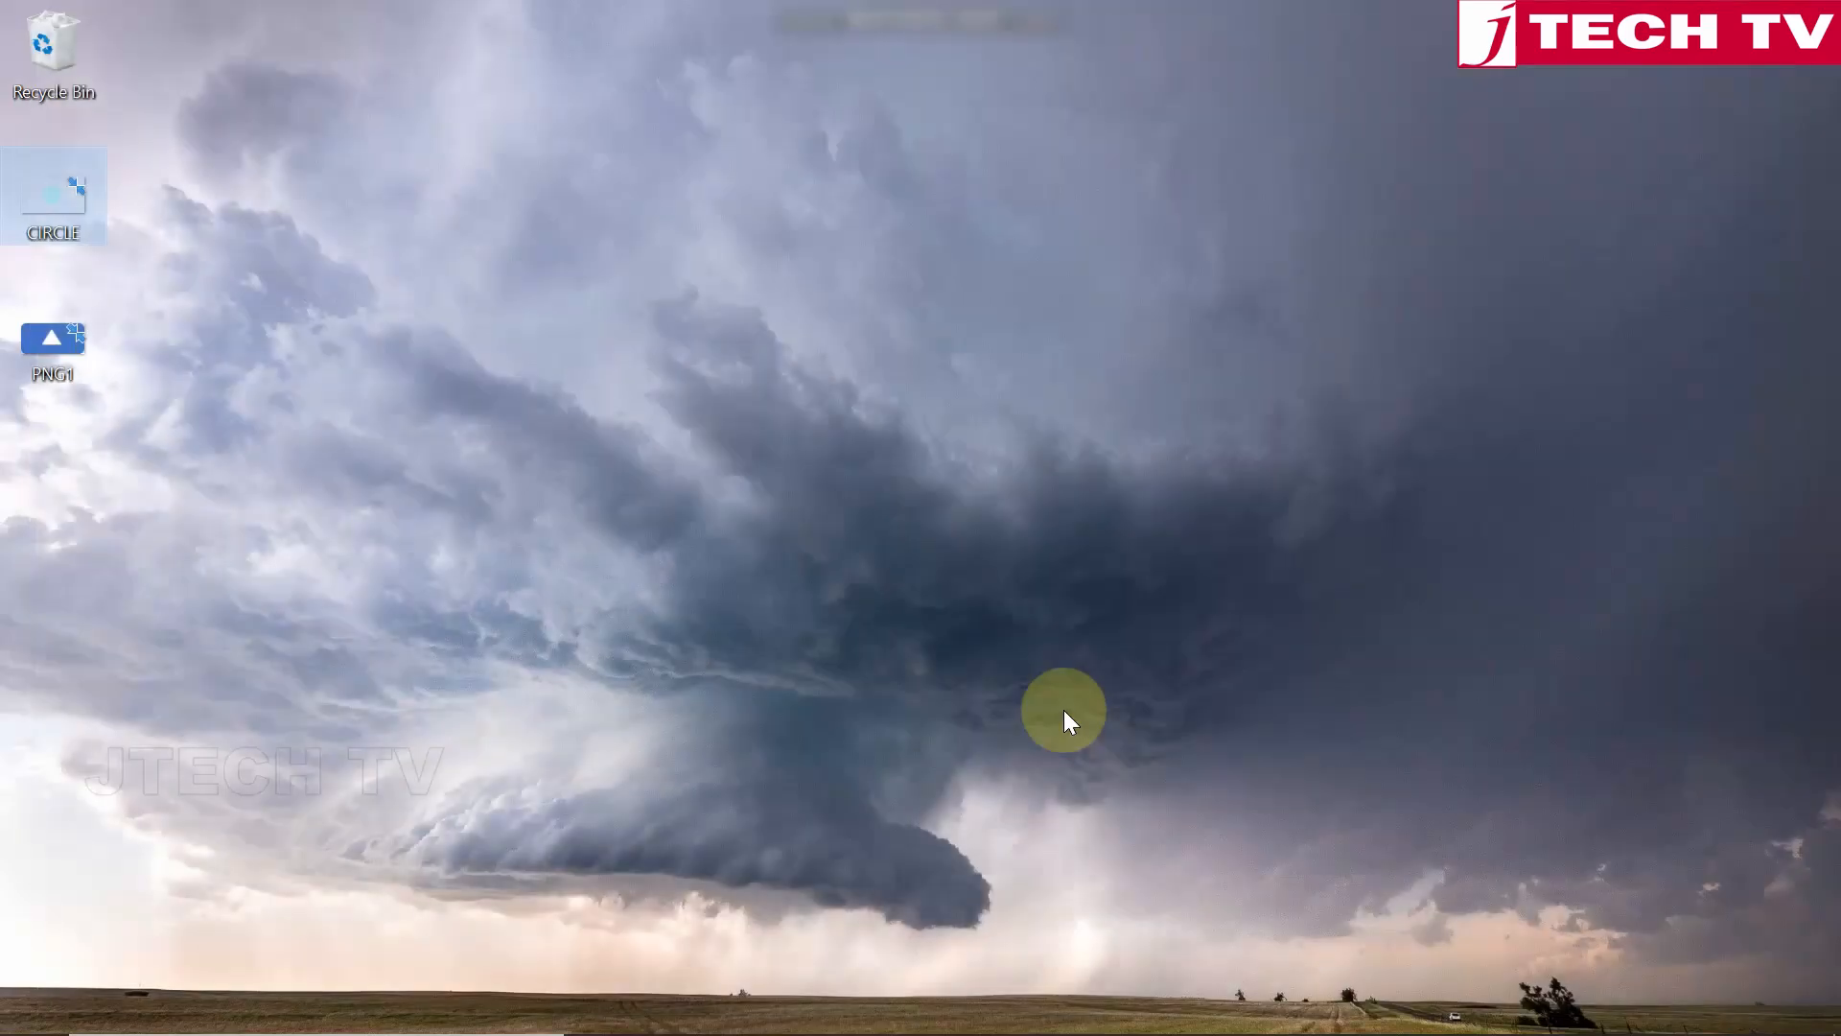
Open the PNG1 image from the desktop in Photos to examine the exported shape, and close the viewer.
double_click(39, 340)
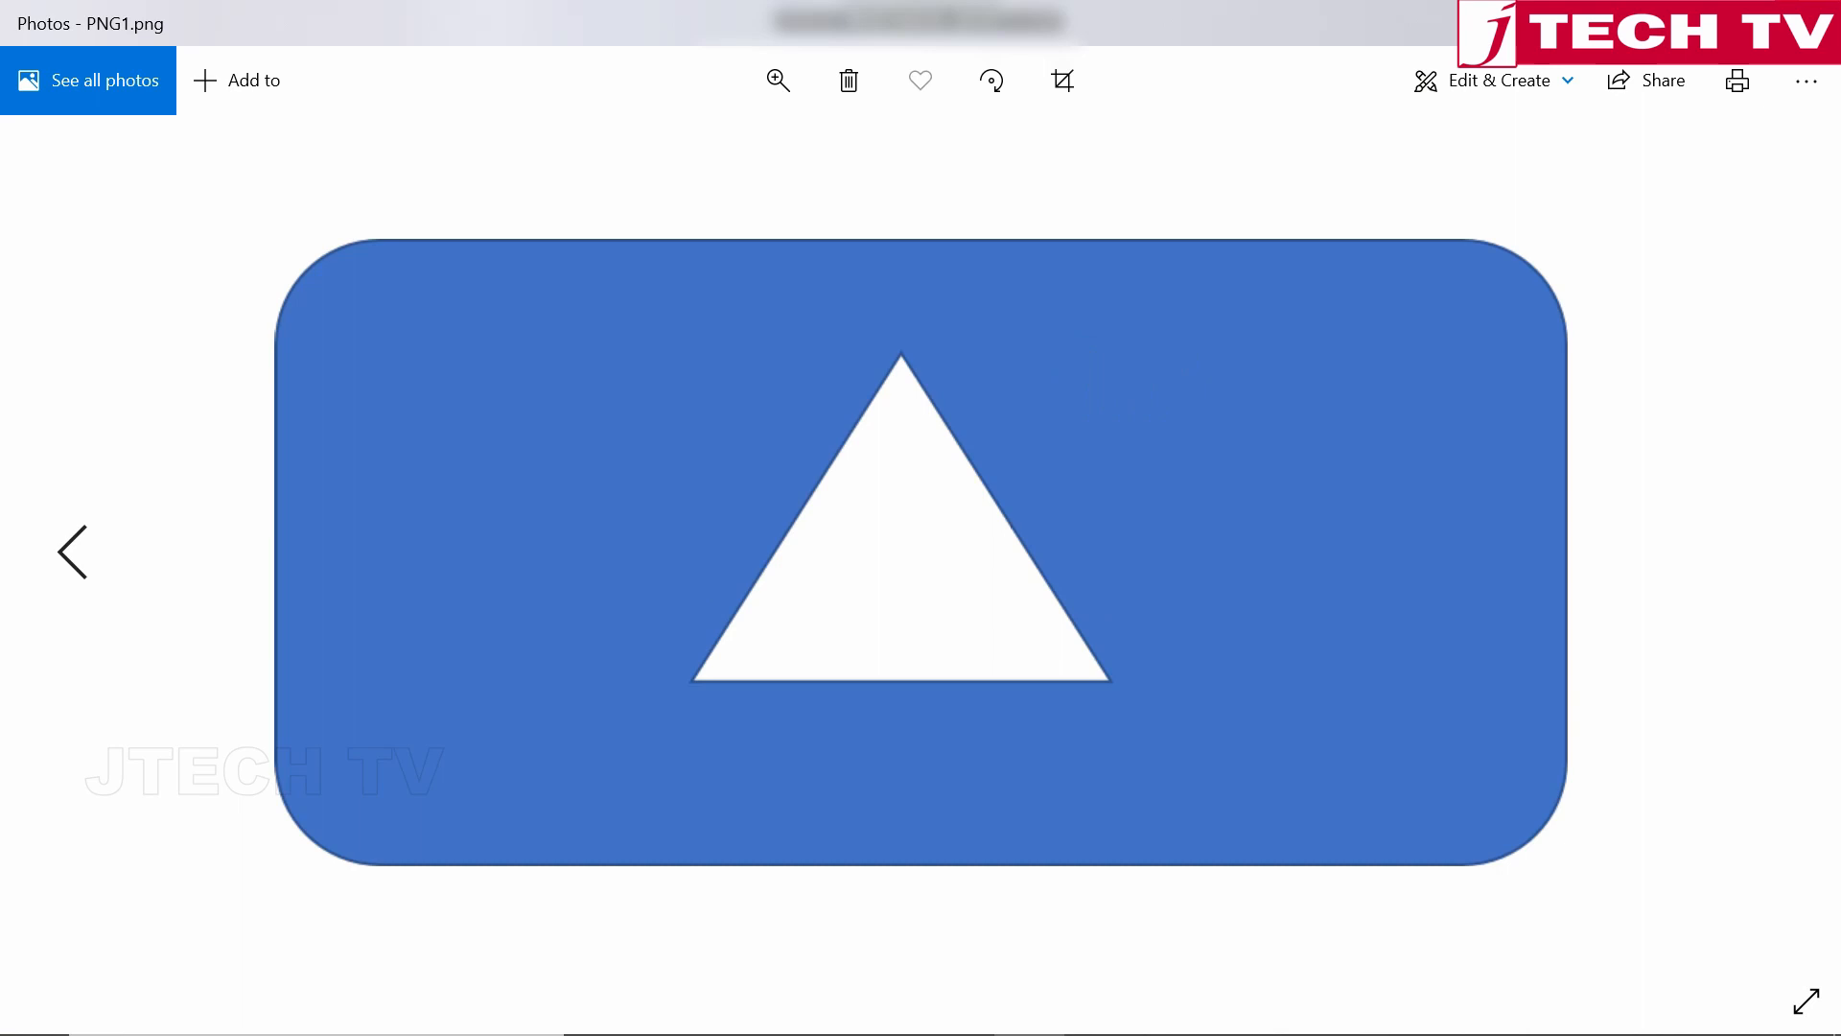
left_click(1807, 23)
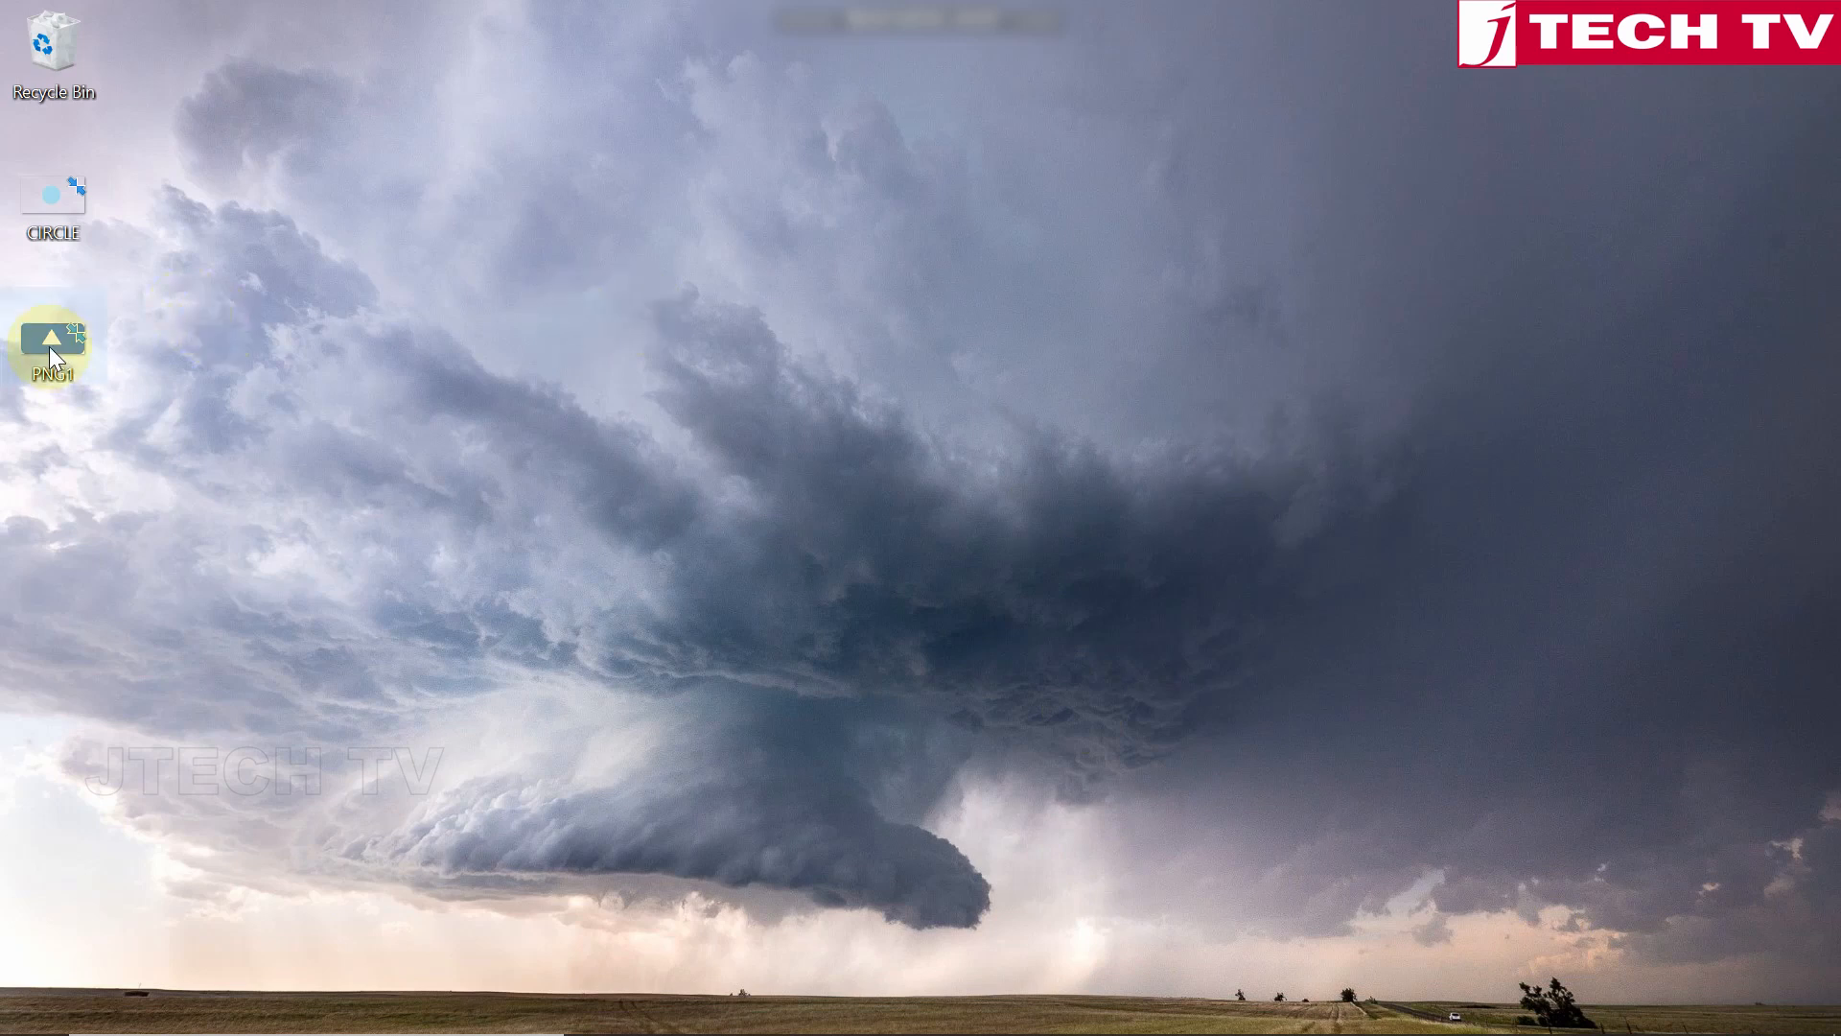
mouse_move(49, 347)
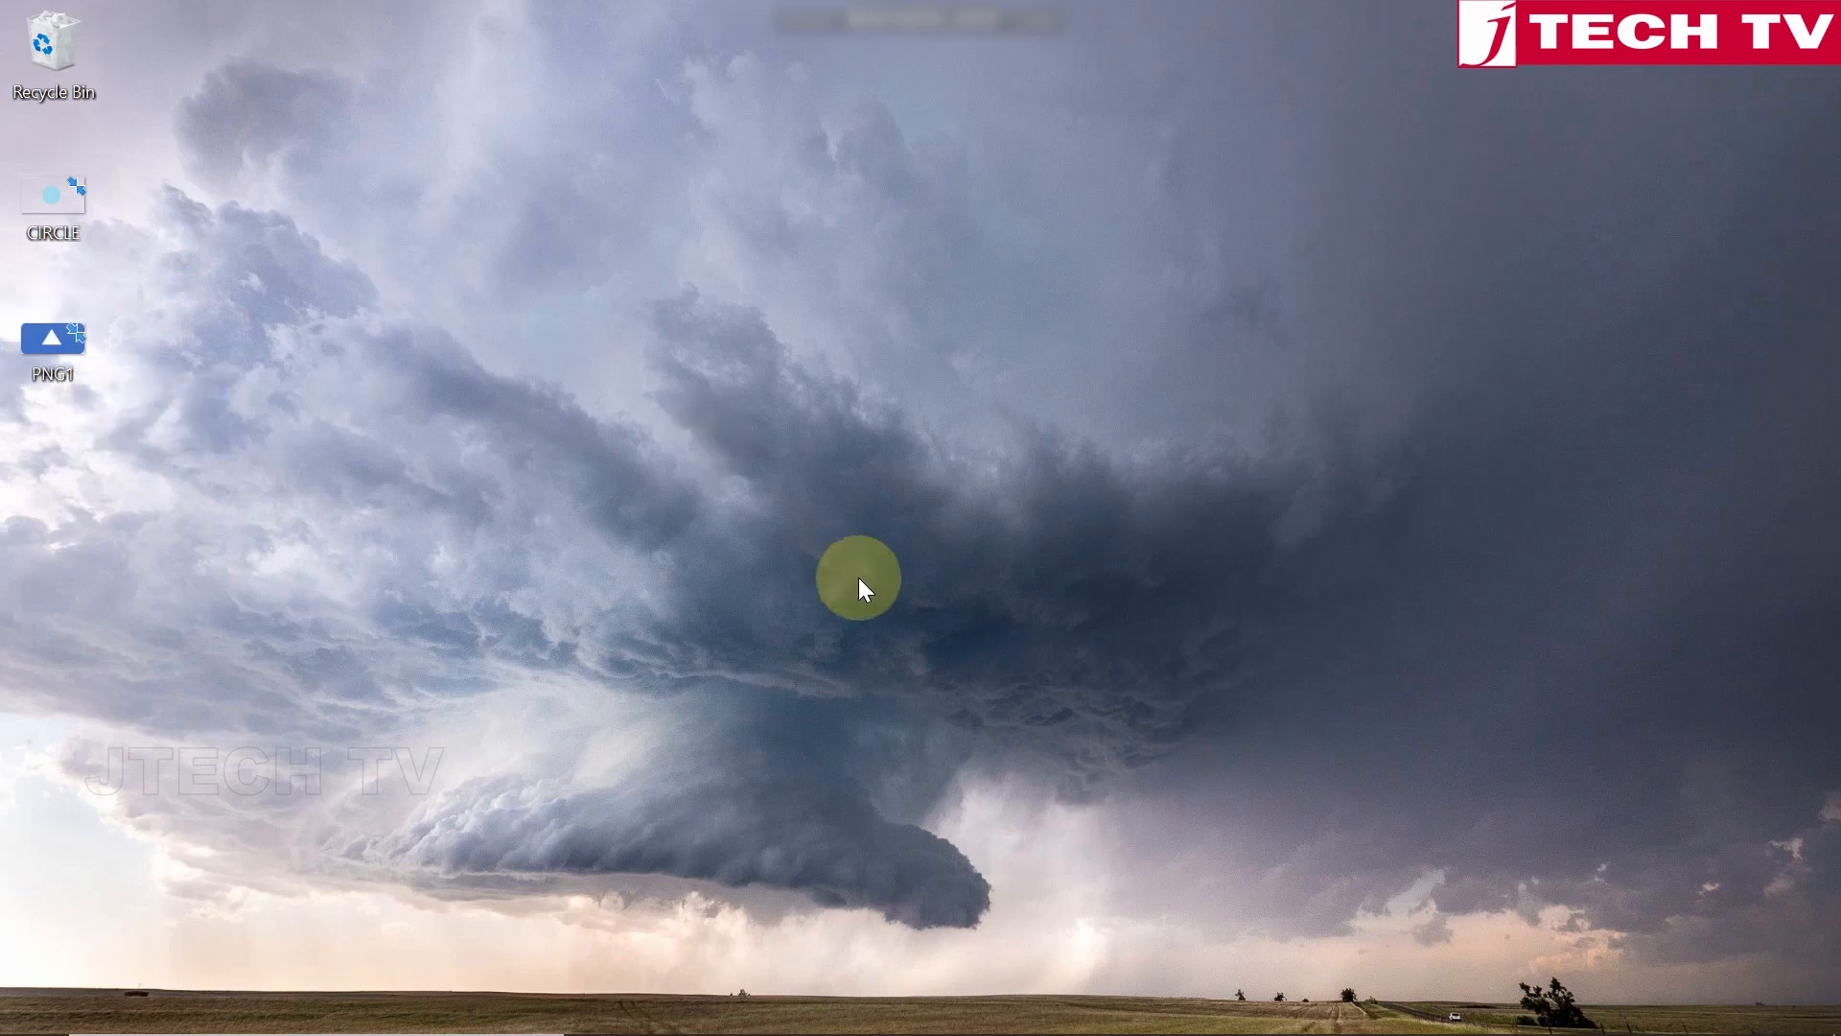
Switch to Photoshop, open the PNG1 image from the desktop in it, and maximize the program window.
mouse_move(1101, 982)
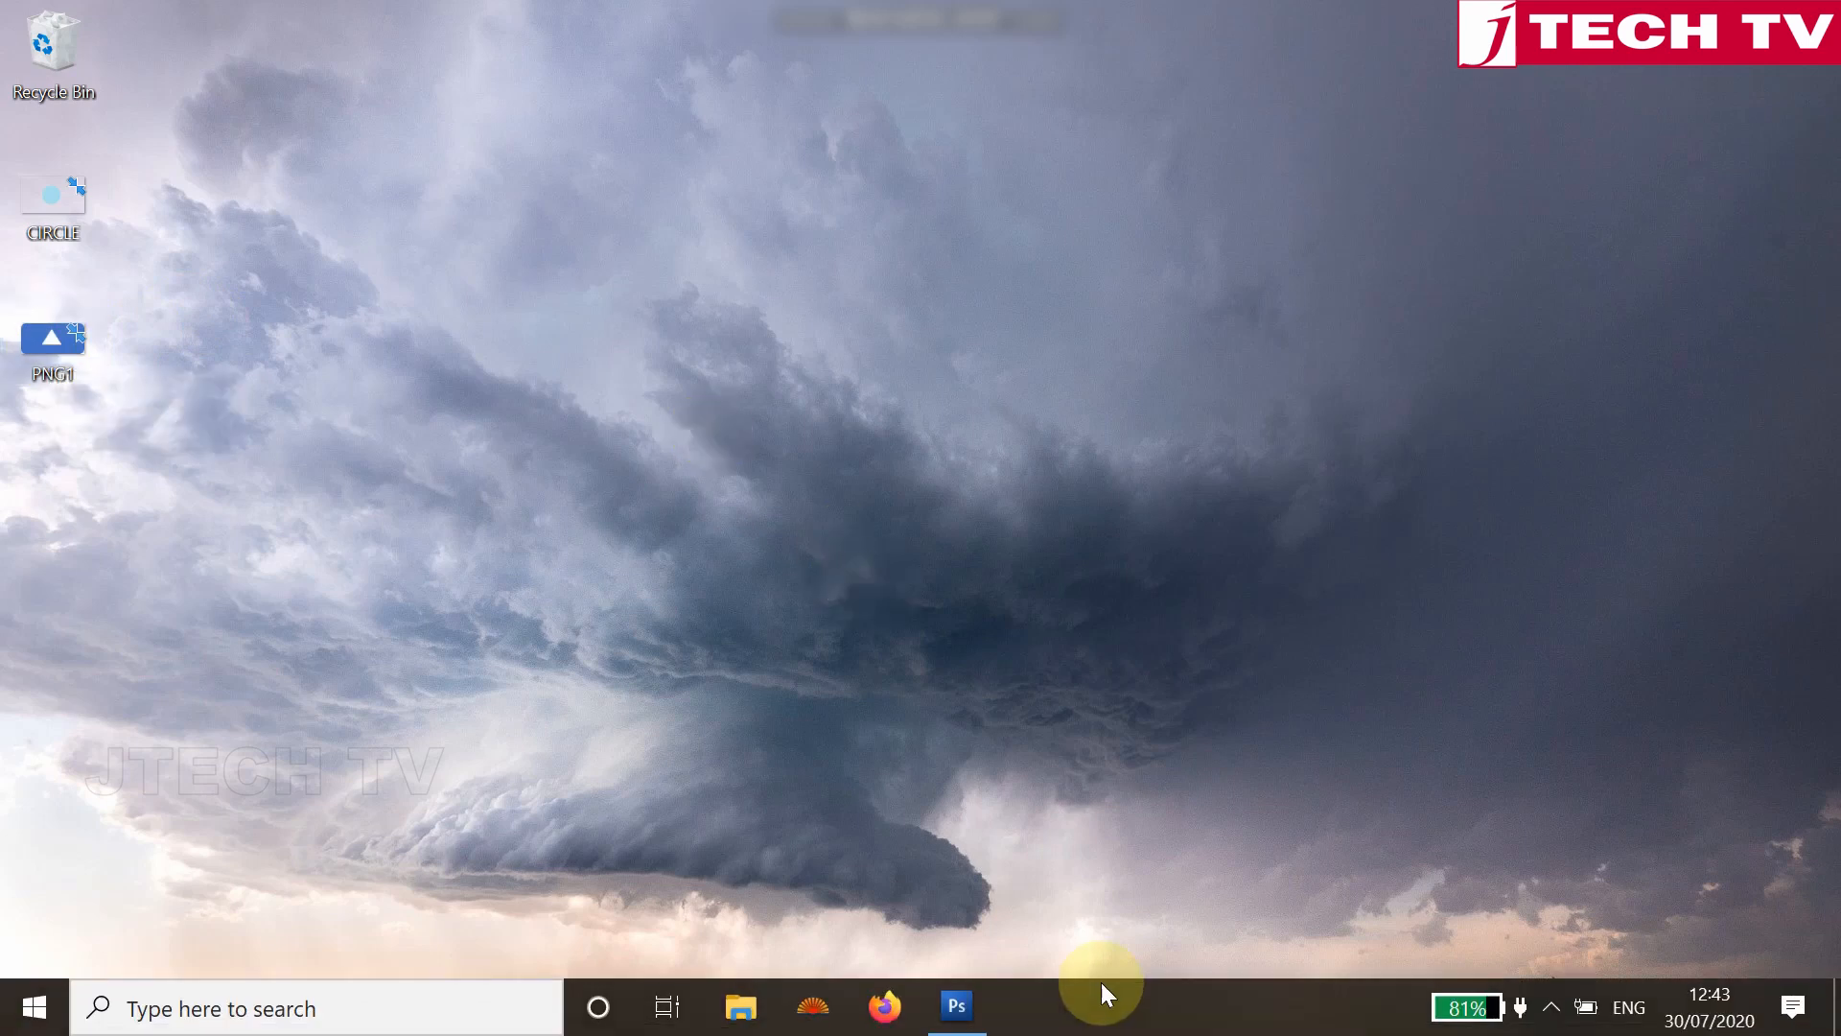
left_click(946, 1007)
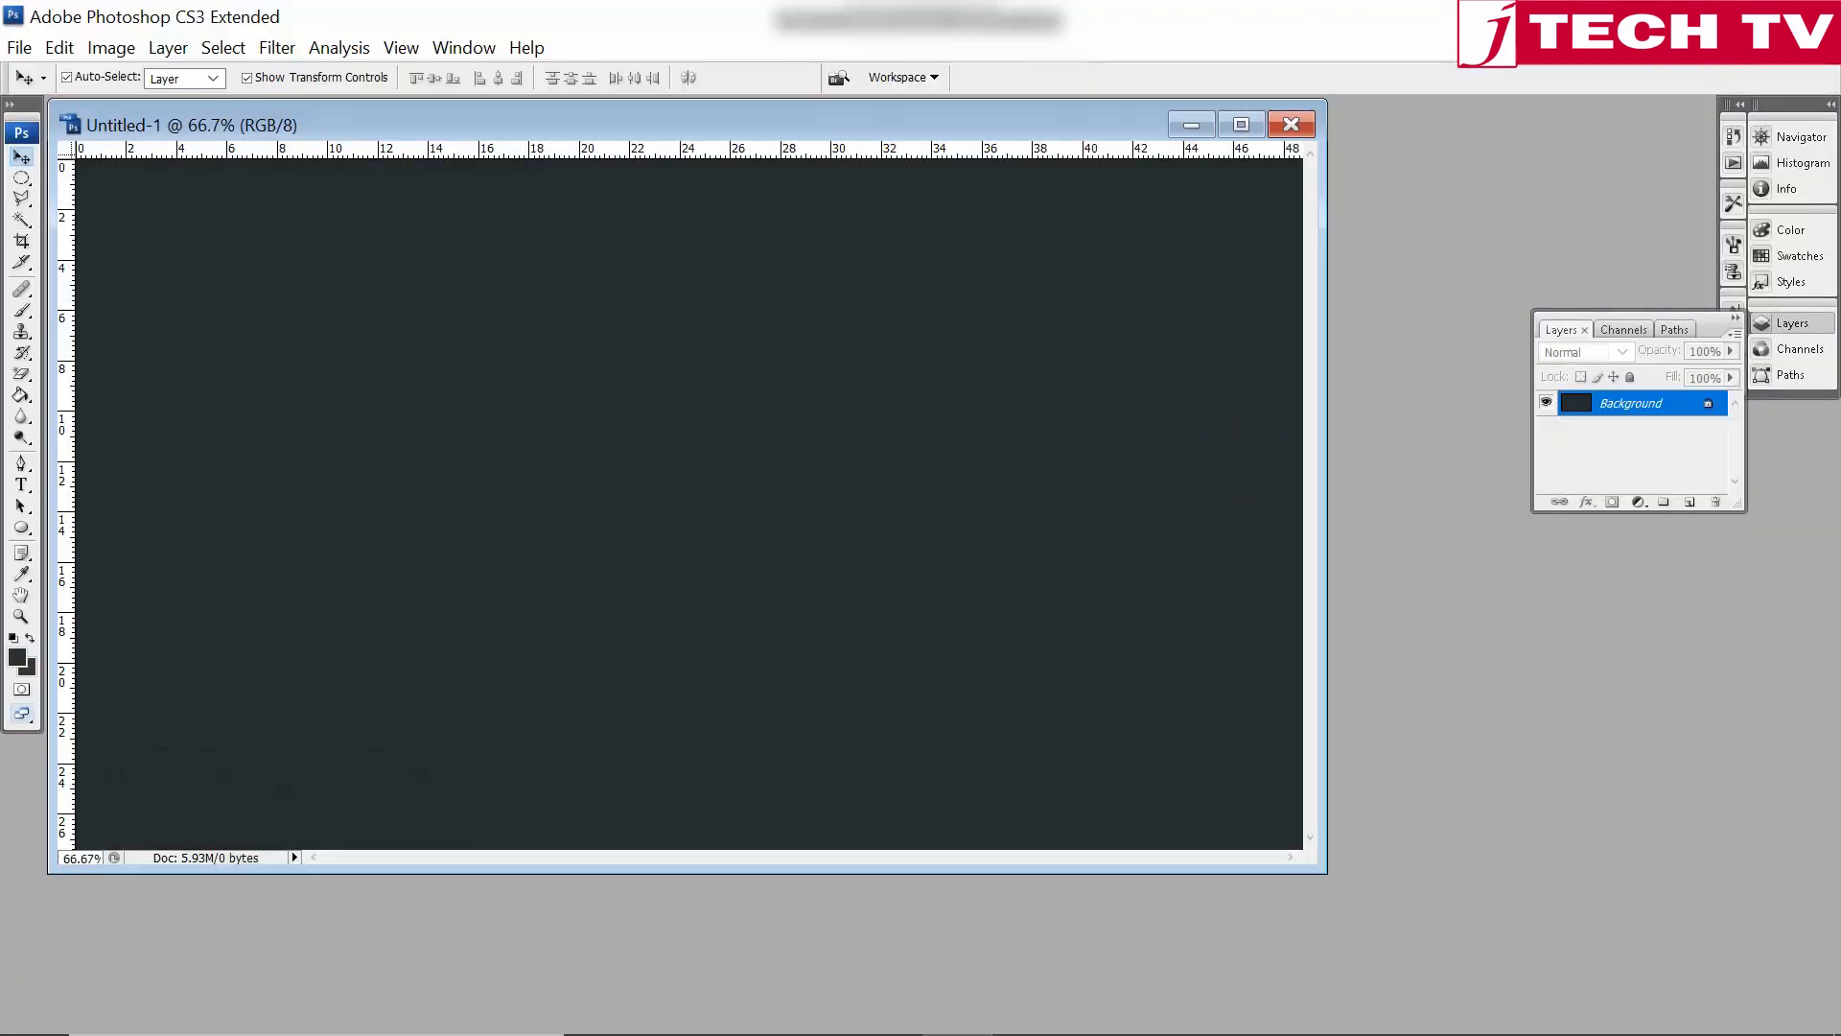
left_click(1751, 17)
left_click(45, 347)
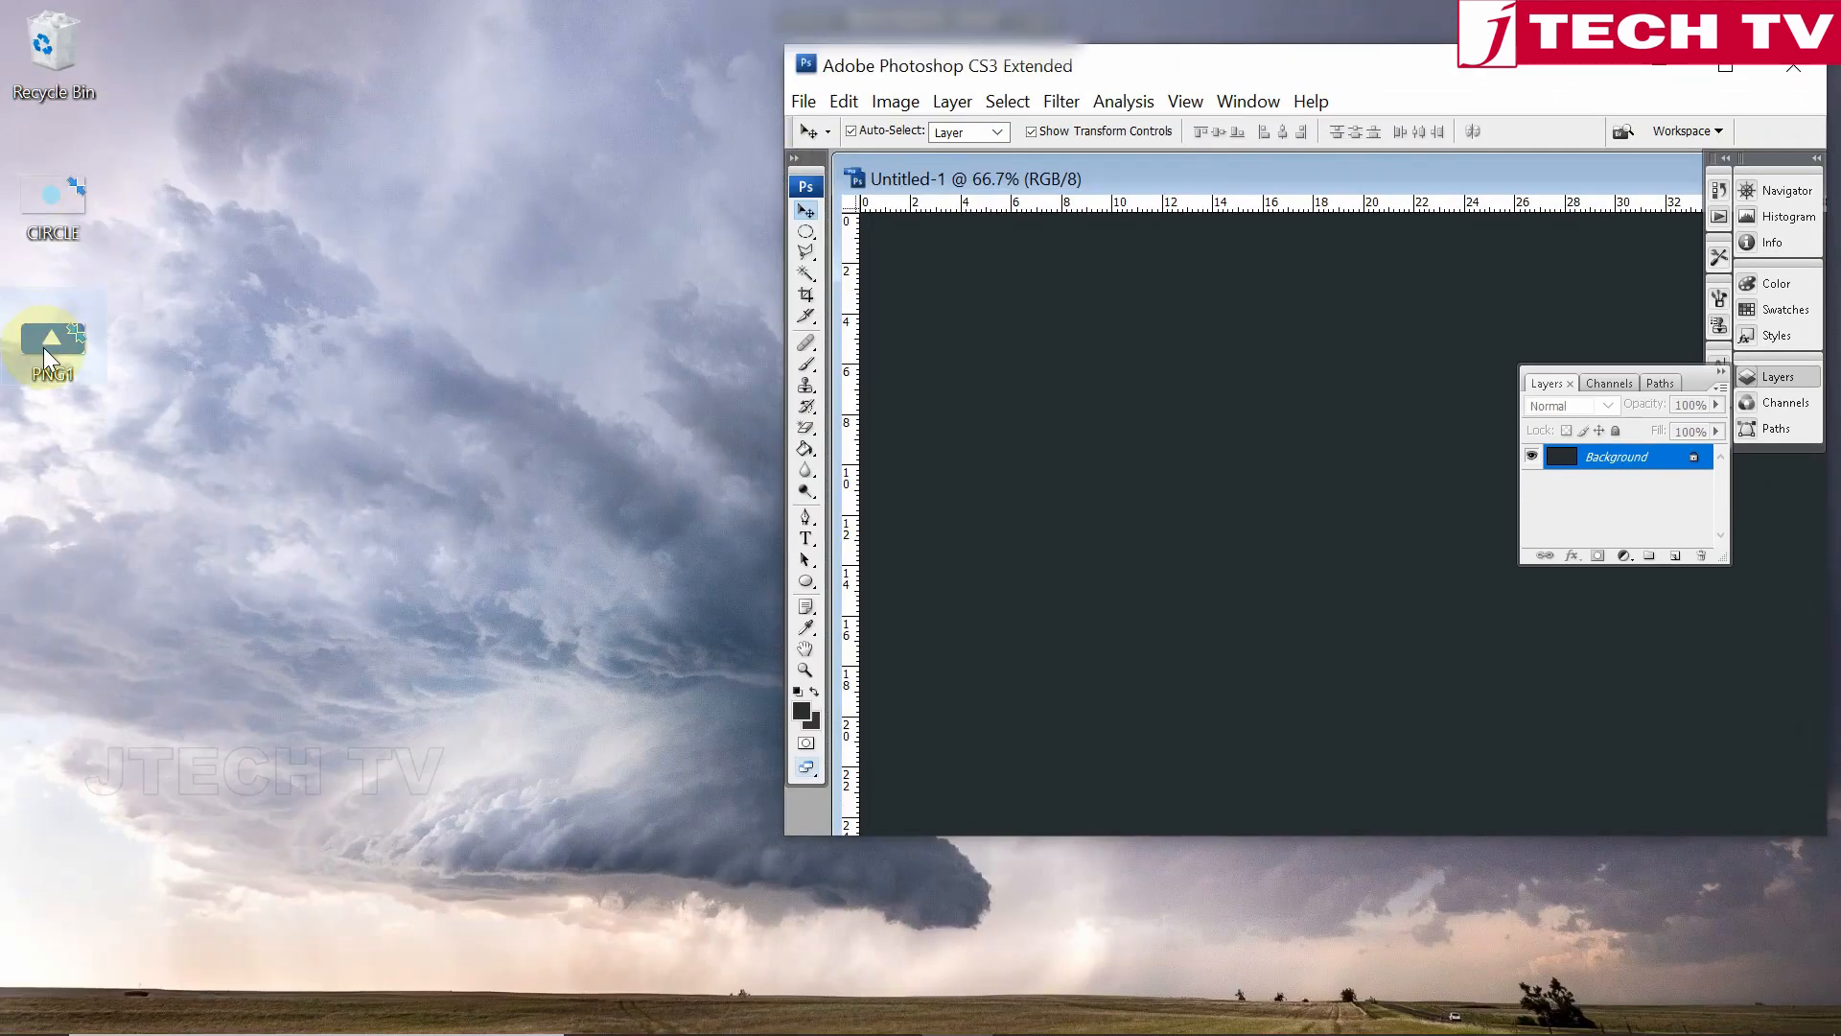
left_click_drag(43, 347, 1239, 499)
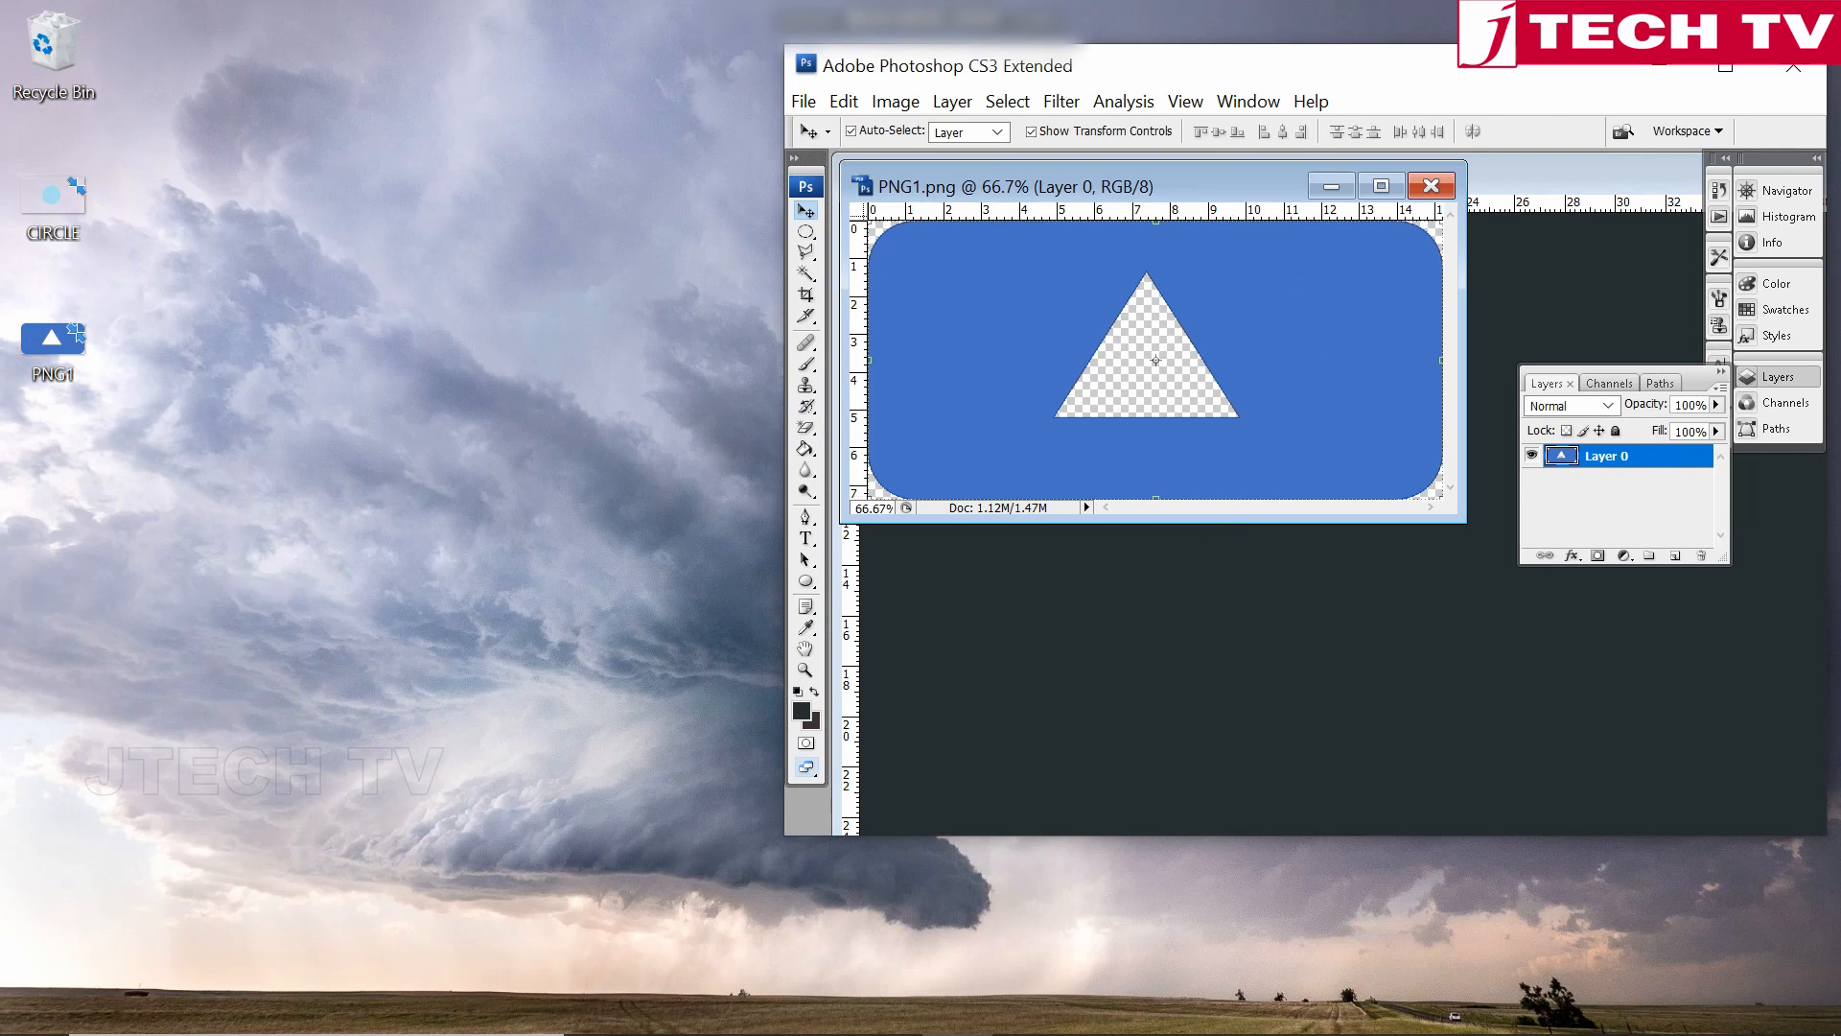
left_click(1740, 69)
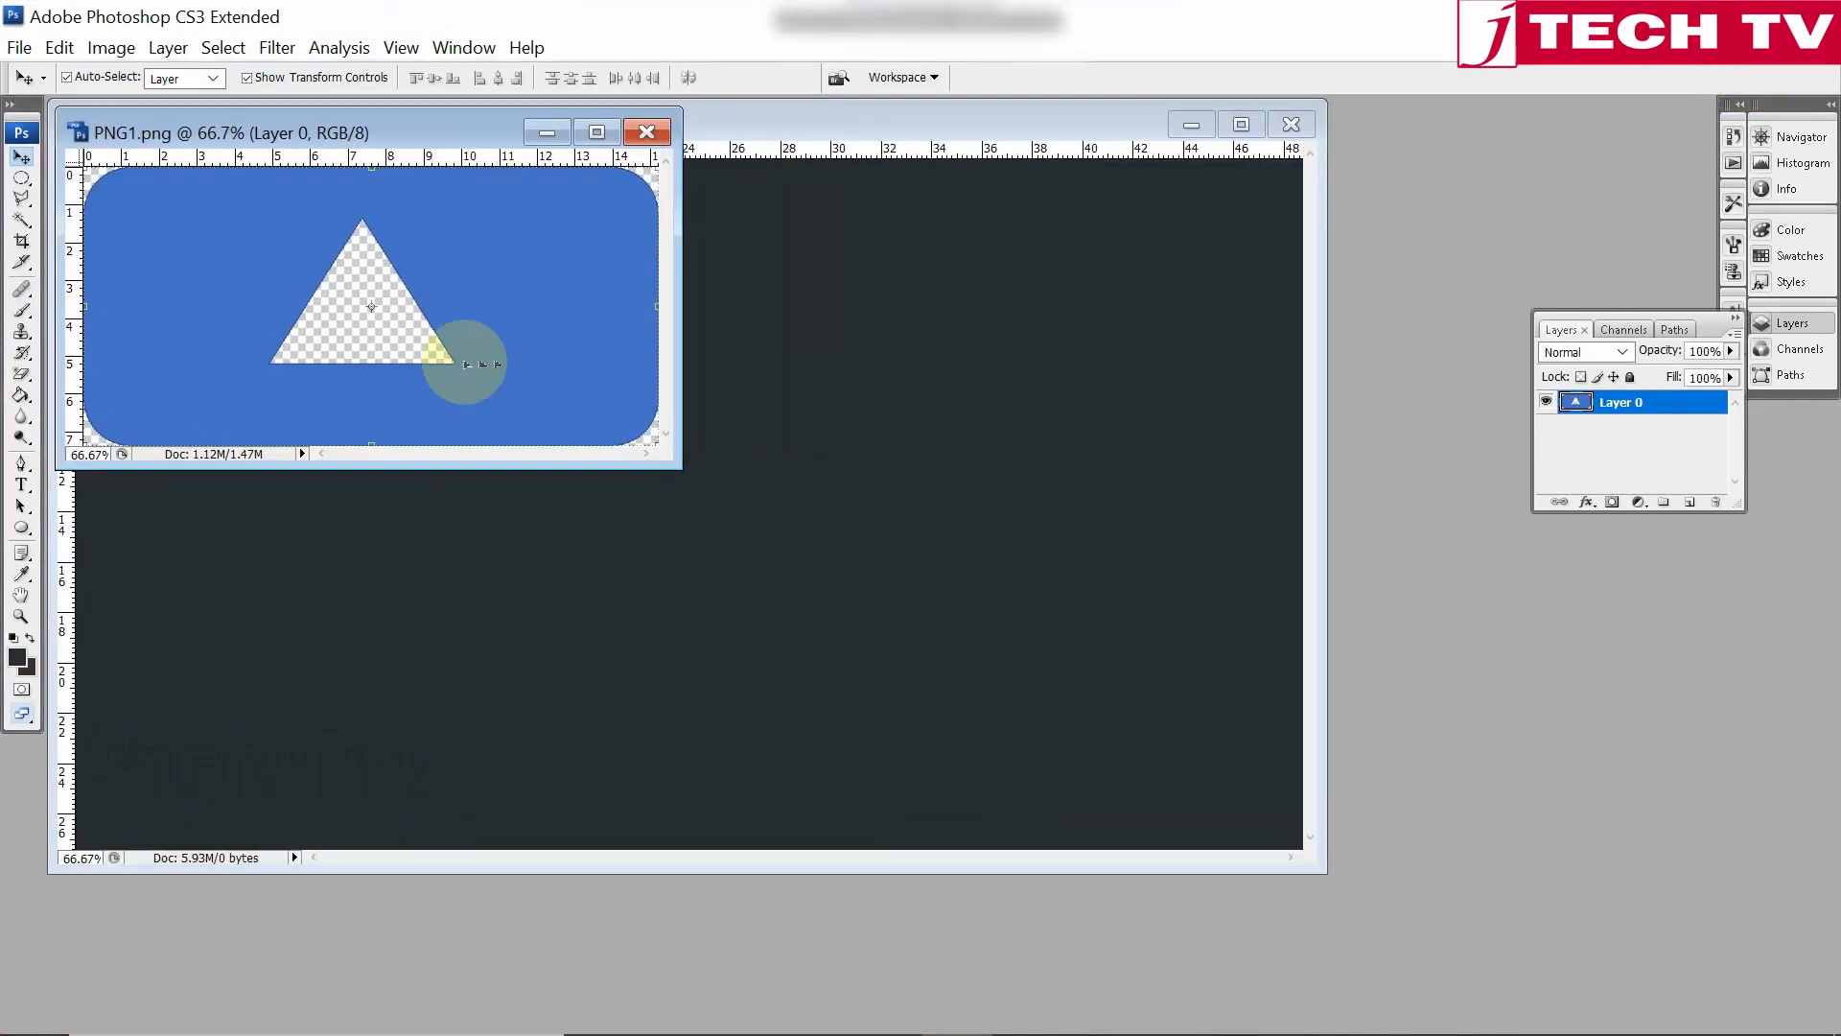
Copy the blue cut-out shape from PNG1 into the dark Untitled-1 document, reposition it over the background, and deselect its layer.
left_click_drag(493, 364, 895, 535)
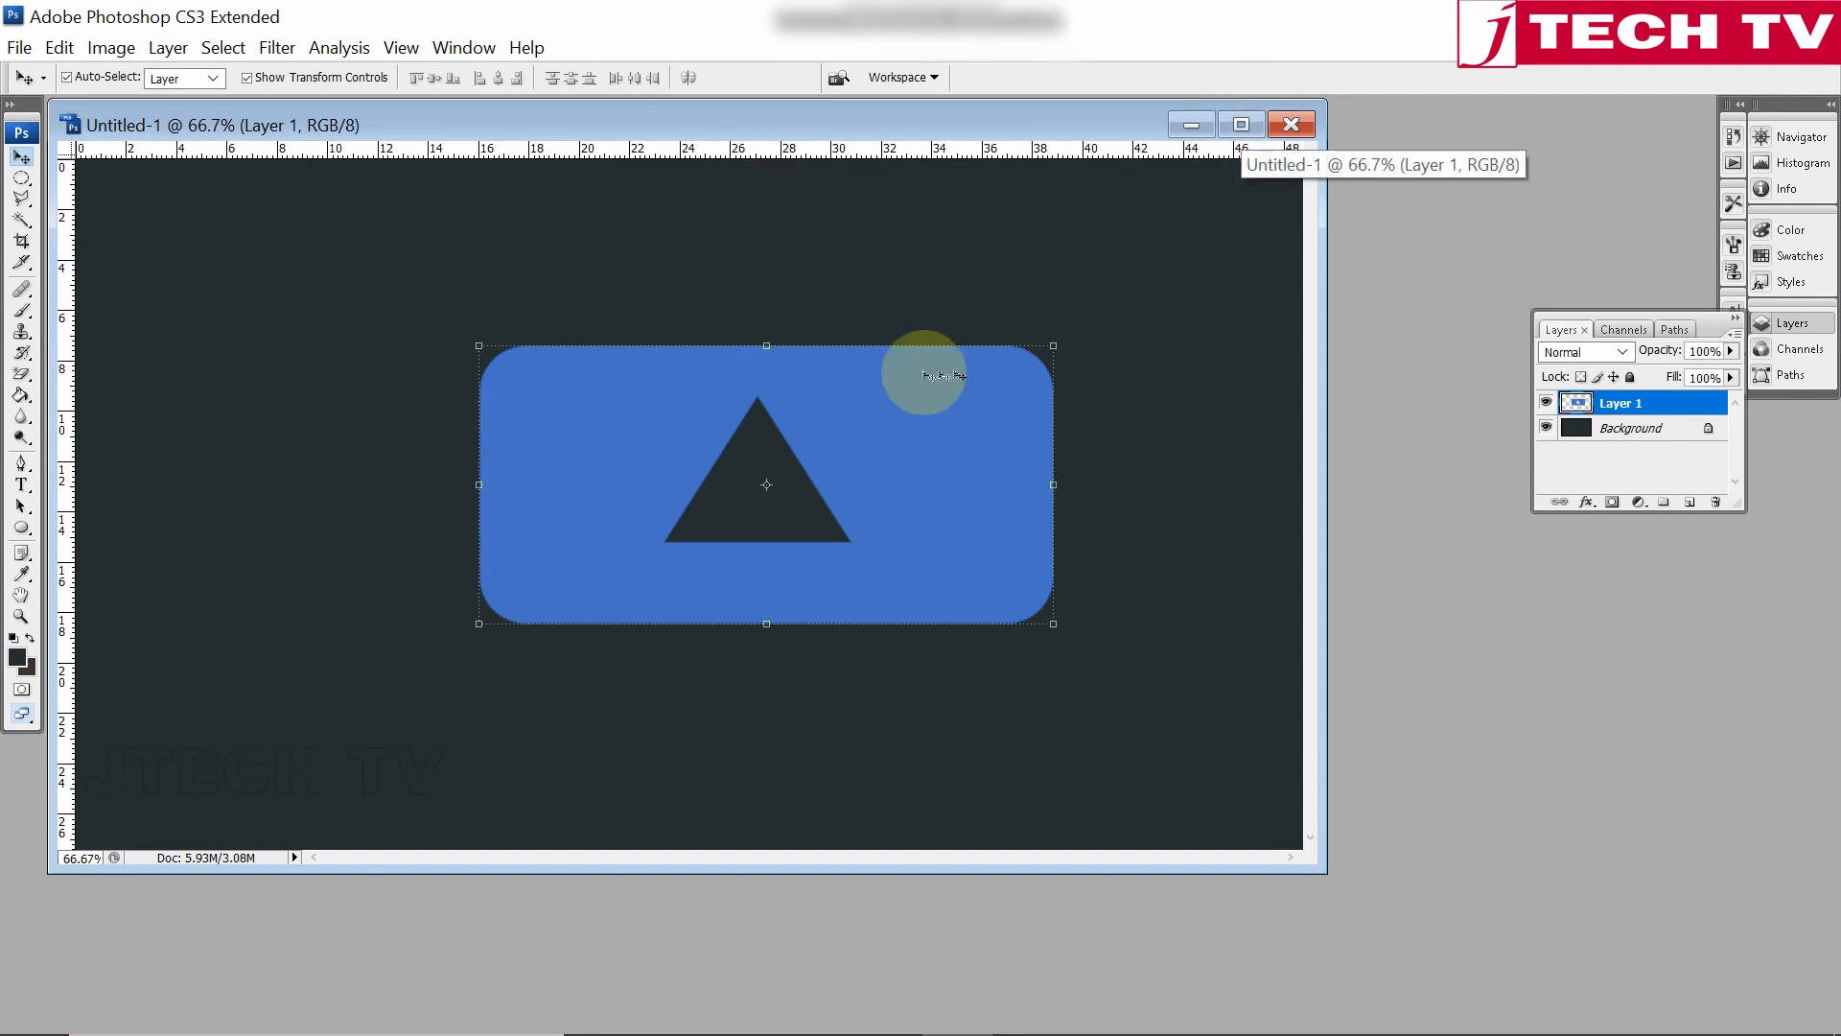
left_click_drag(883, 411, 831, 385)
left_click(1027, 234)
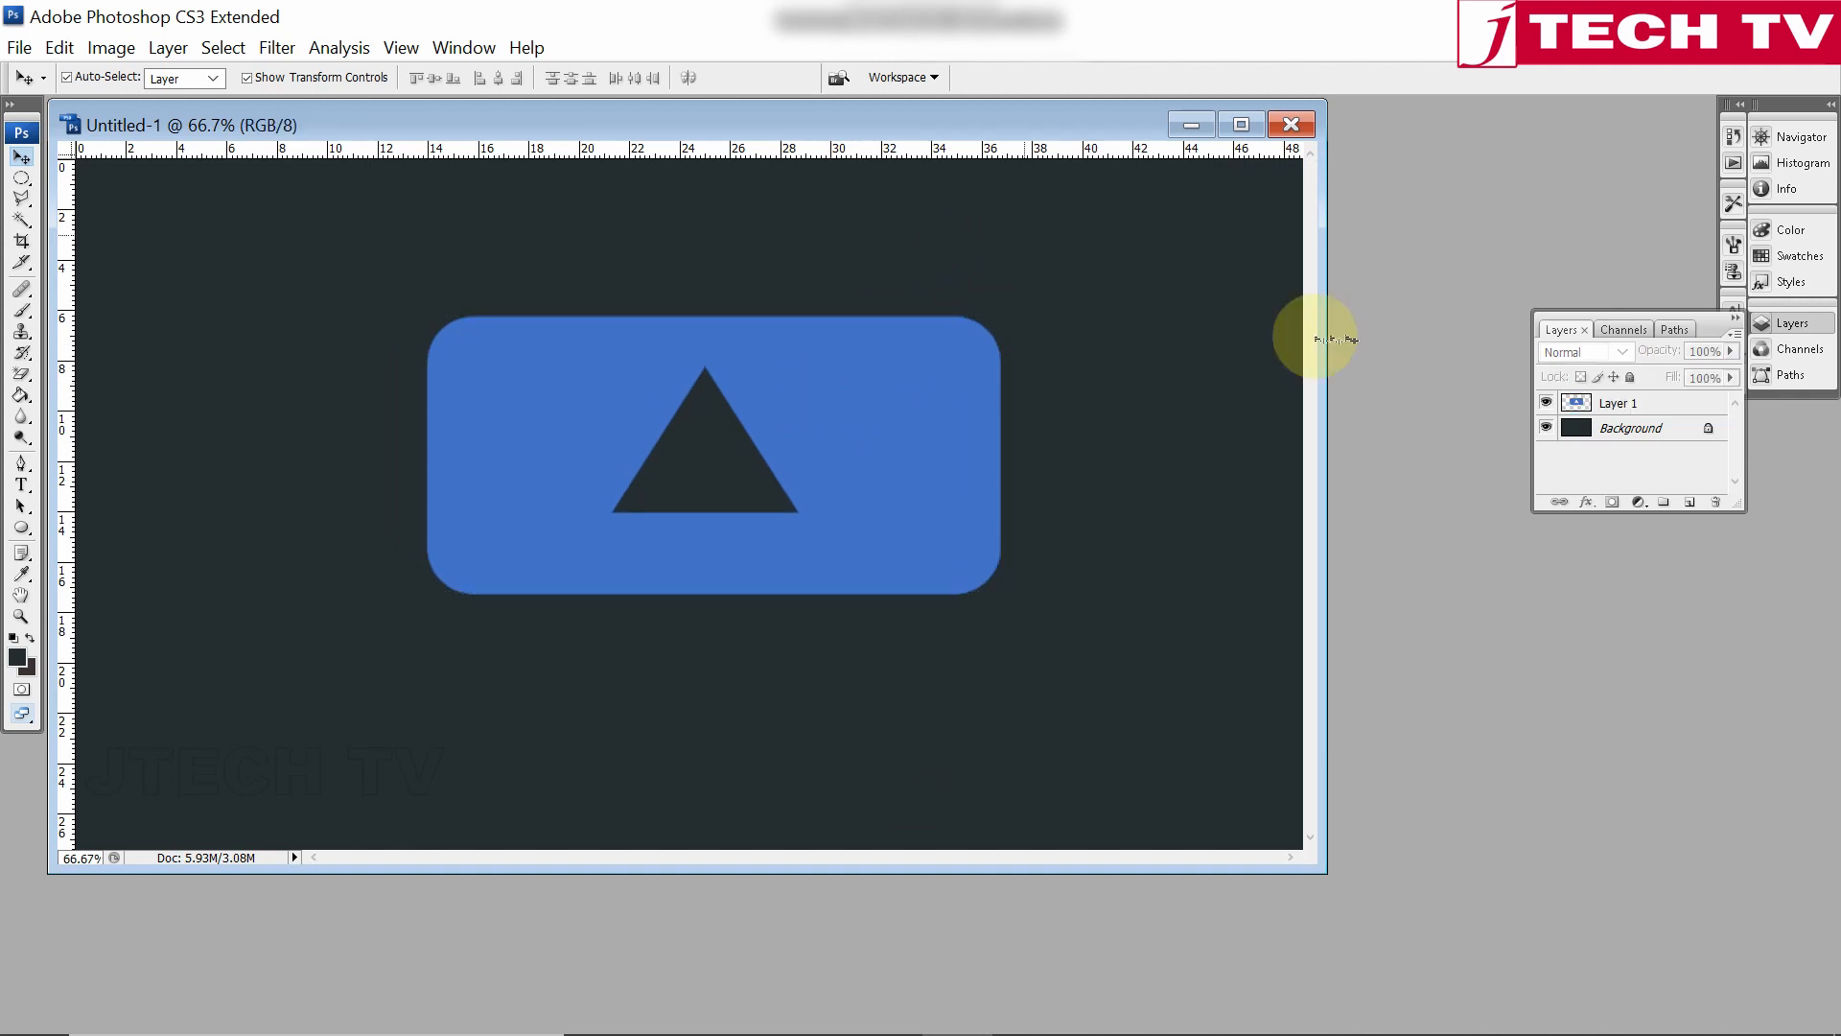
Set the foreground color to a bright pink and fill the Background layer with it using the Paint Bucket.
left_click(1573, 438)
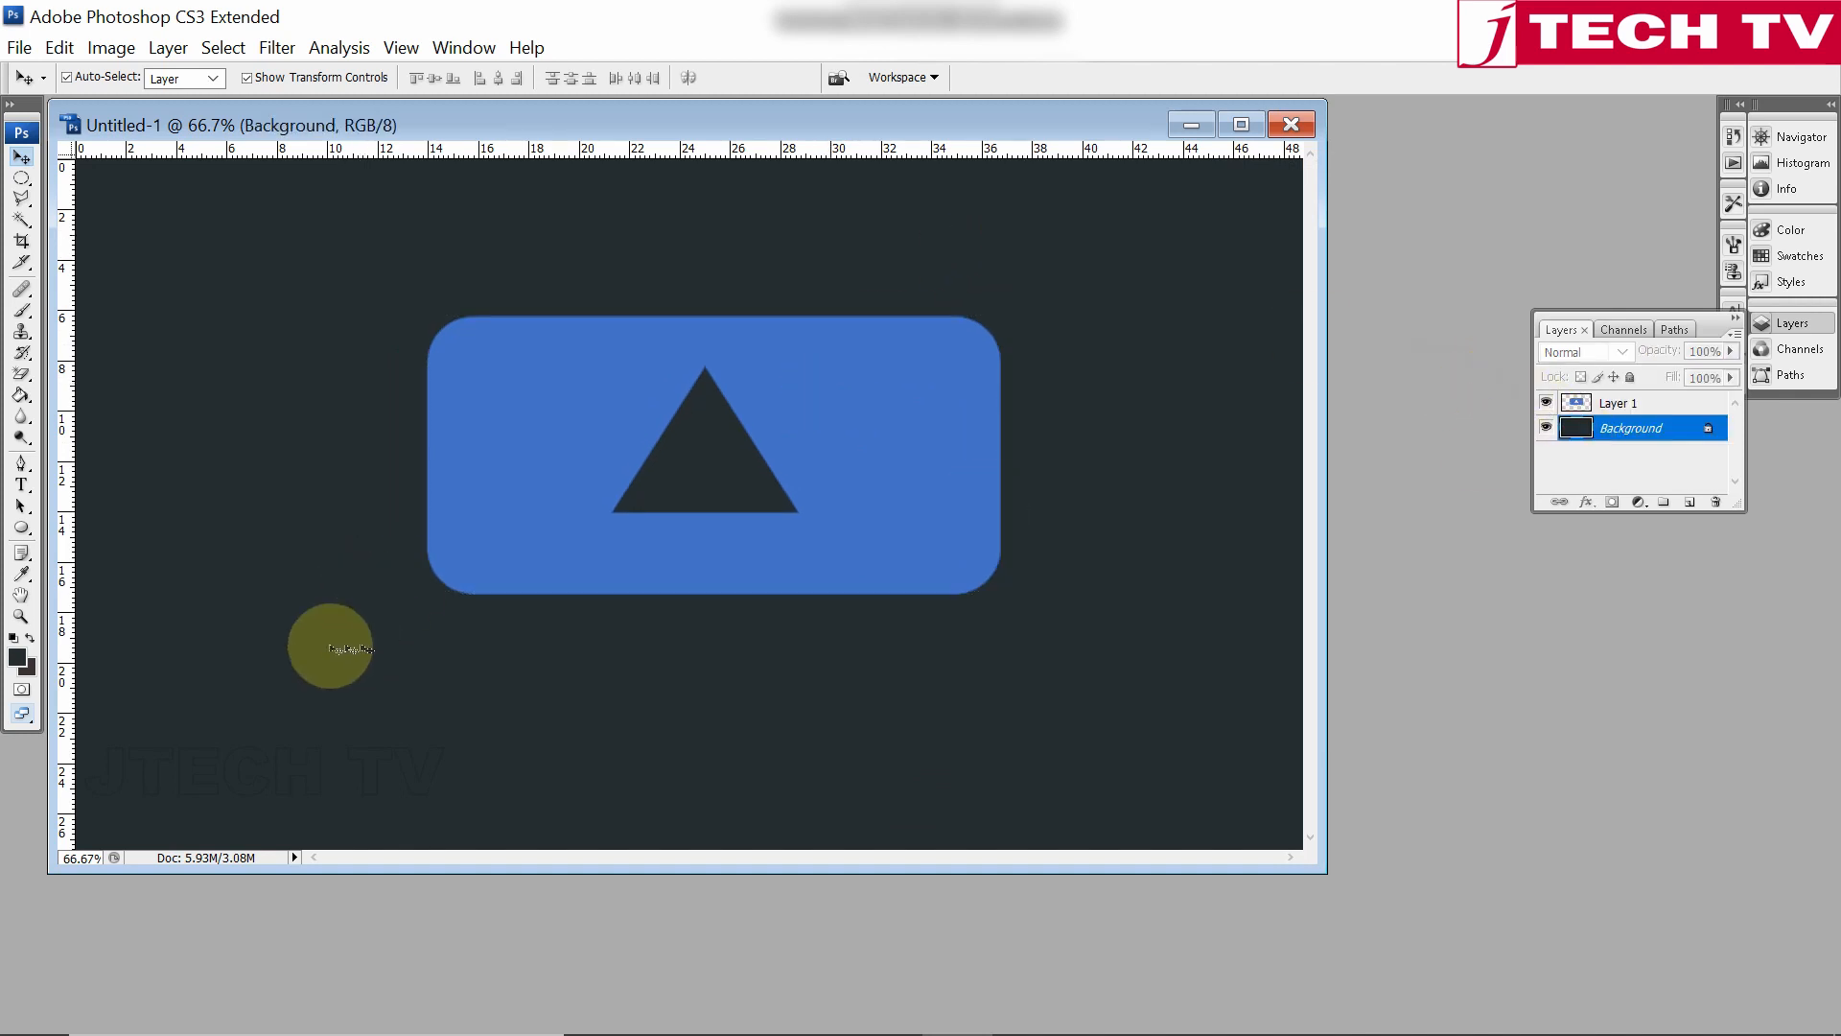
left_click(19, 658)
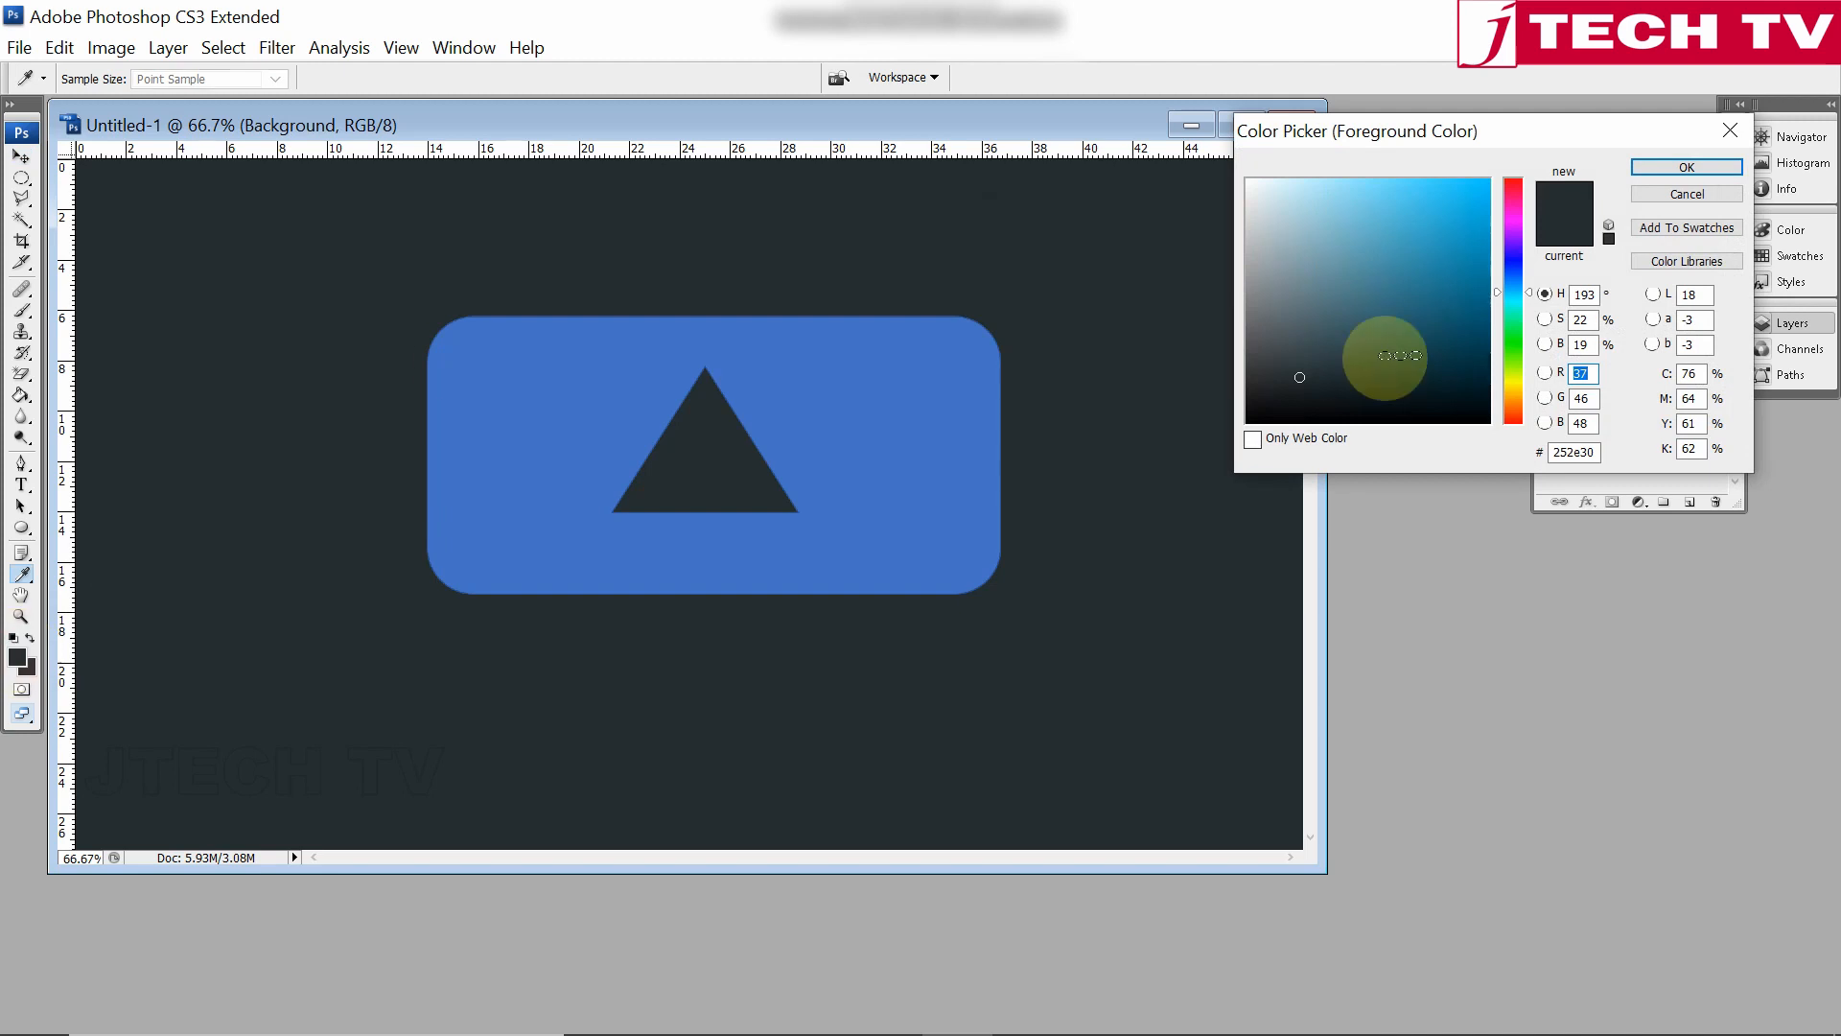
left_click(1452, 228)
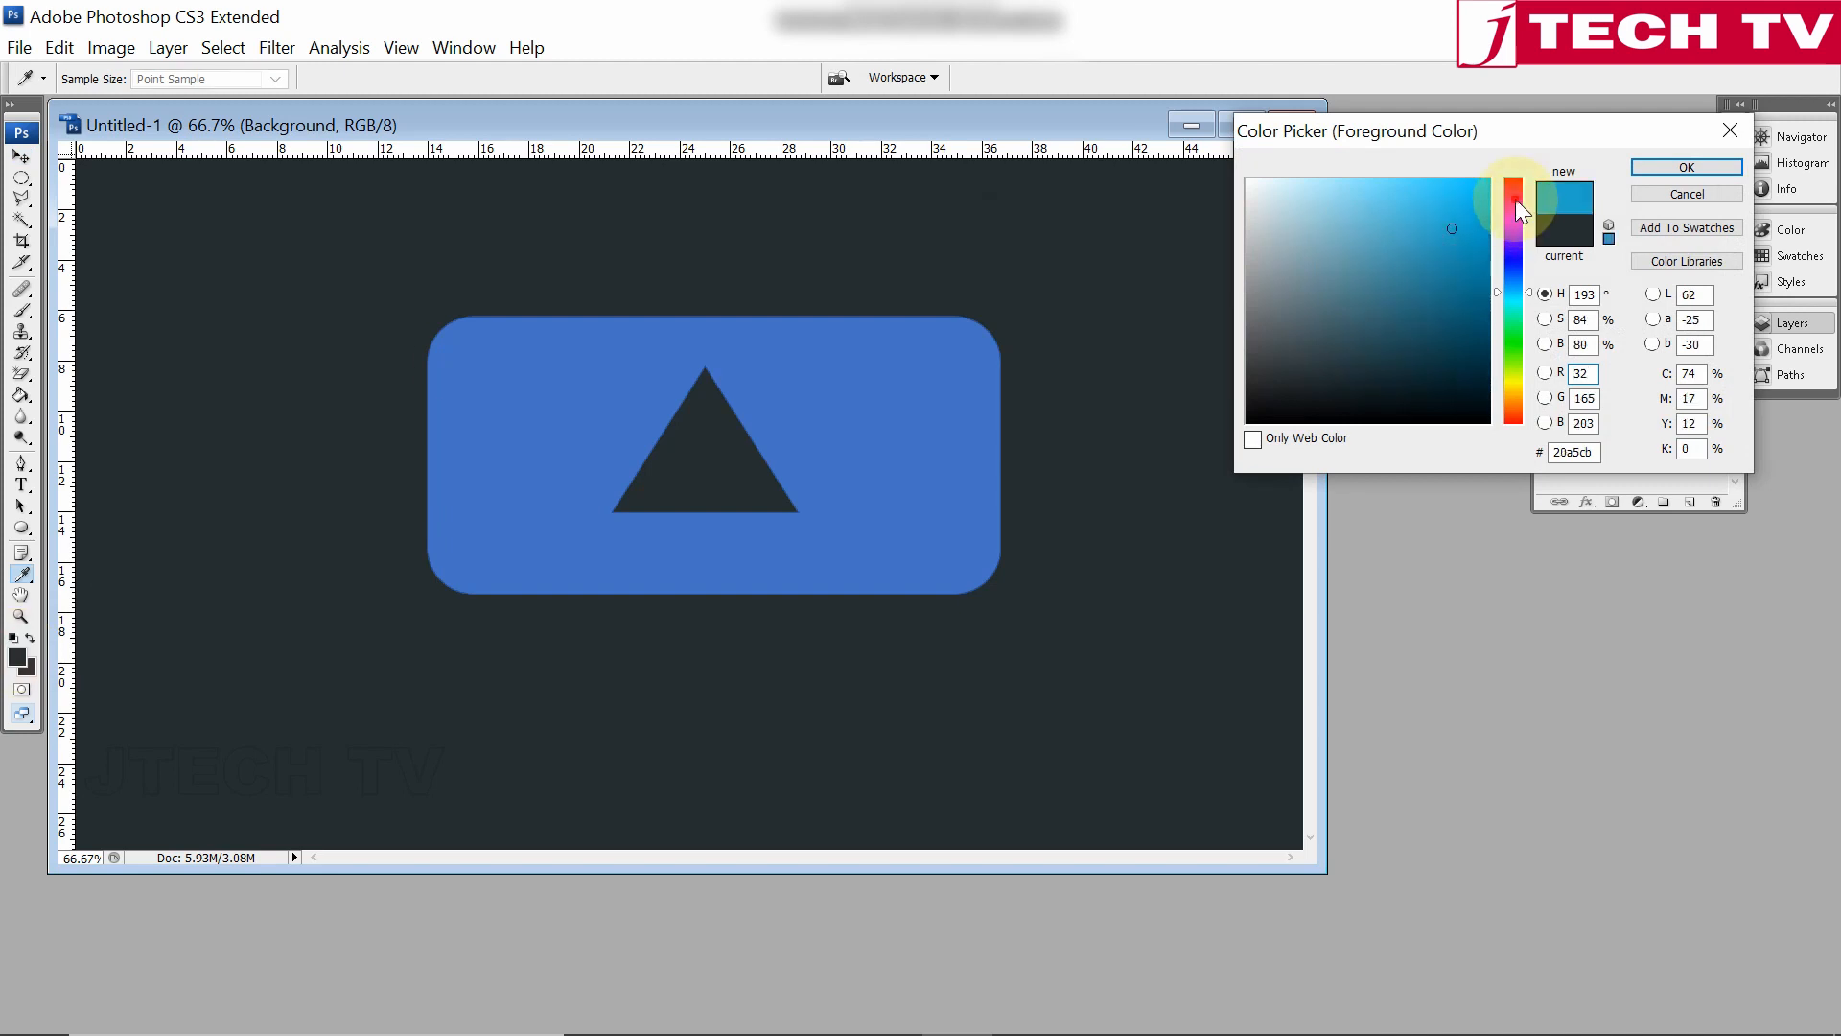
left_click(1515, 199)
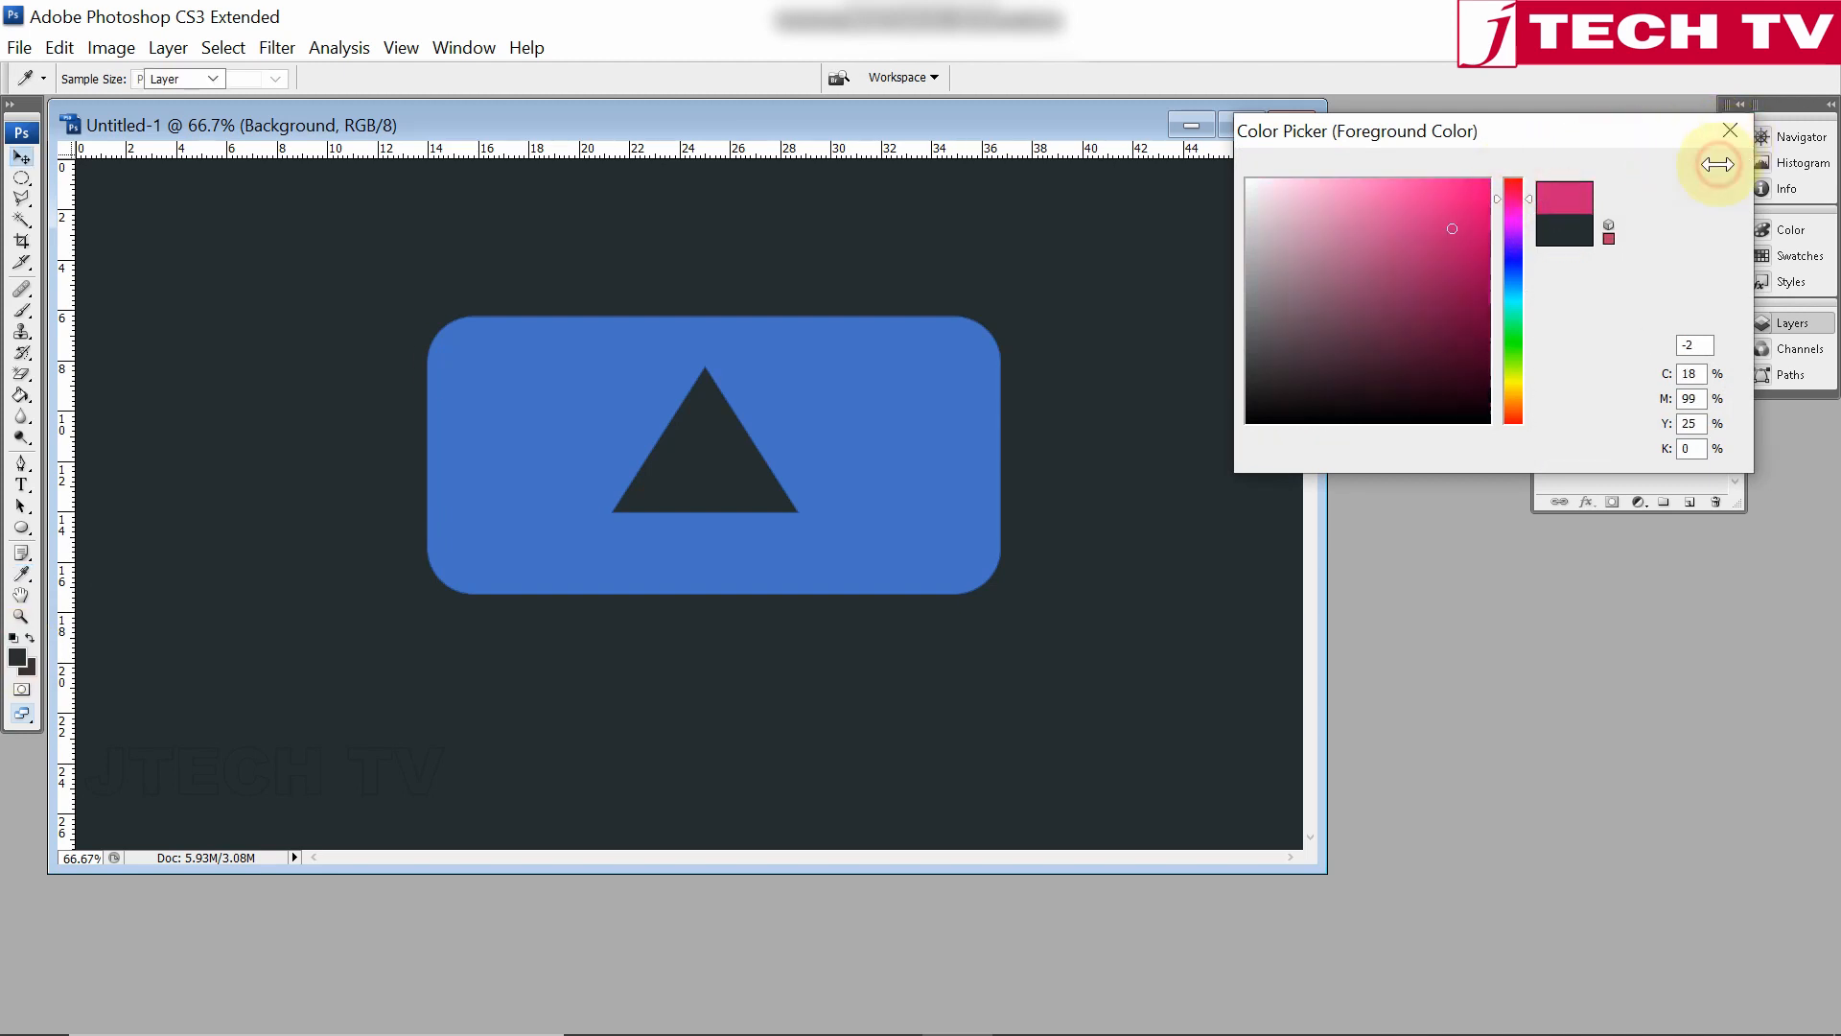
left_click(1686, 167)
left_click(21, 399)
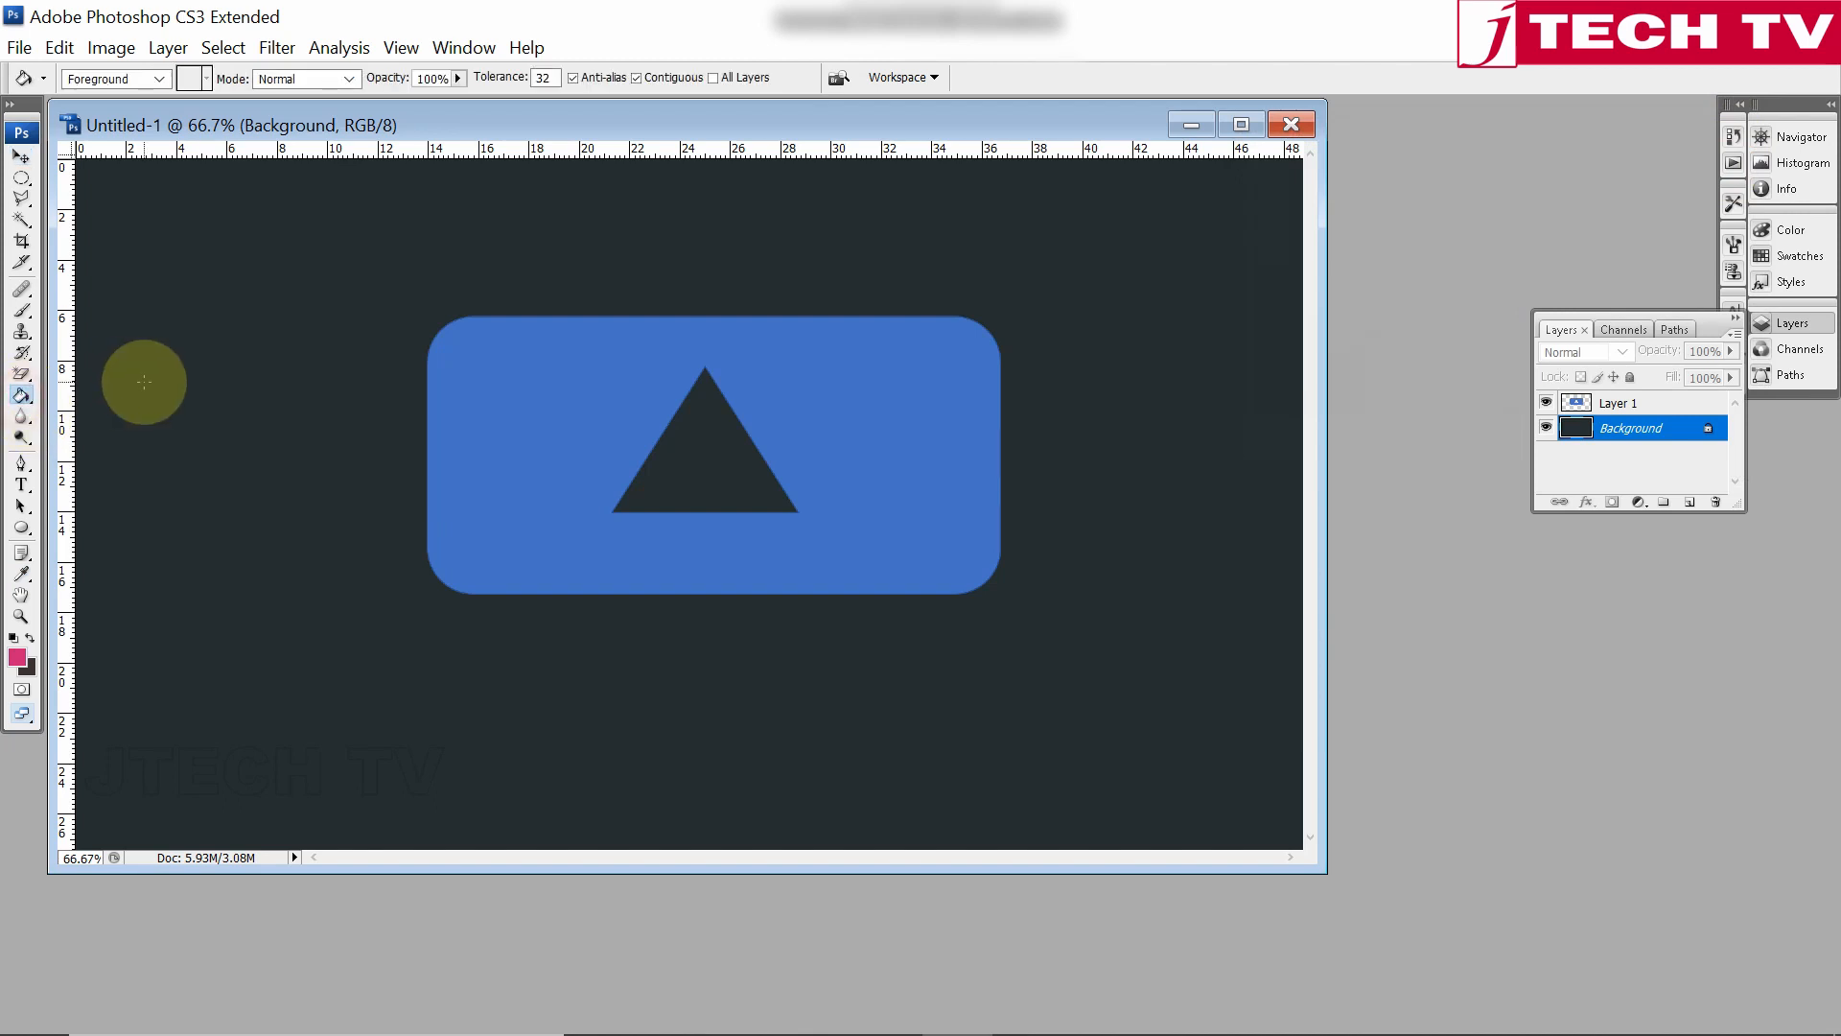
left_click(143, 382)
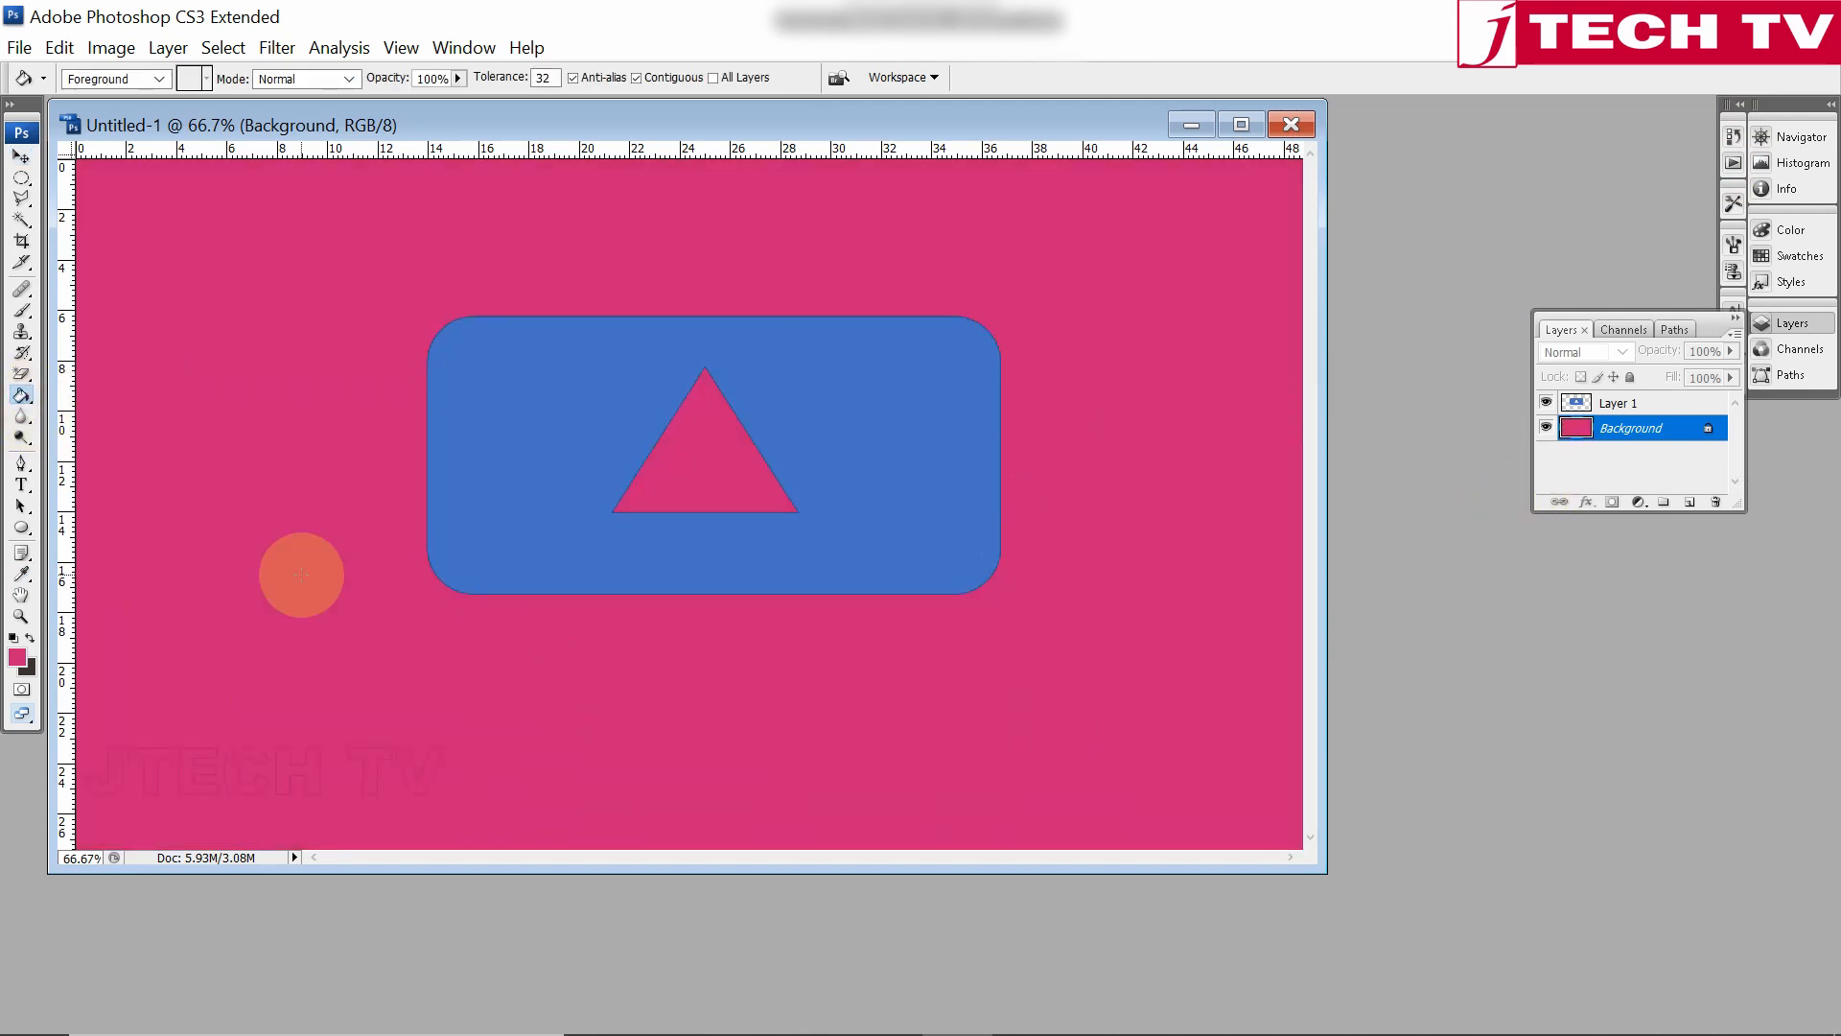
Move the blue cut-out shape around over the pink background to check its transparent corners and triangular hole.
key("v")
mouse_move(523, 500)
left_mouse_down()
mouse_move(423, 563)
mouse_move(555, 502)
mouse_move(338, 662)
mouse_move(547, 514)
mouse_move(403, 538)
mouse_move(642, 477)
mouse_move(562, 562)
mouse_move(489, 514)
mouse_move(497, 481)
left_mouse_up()
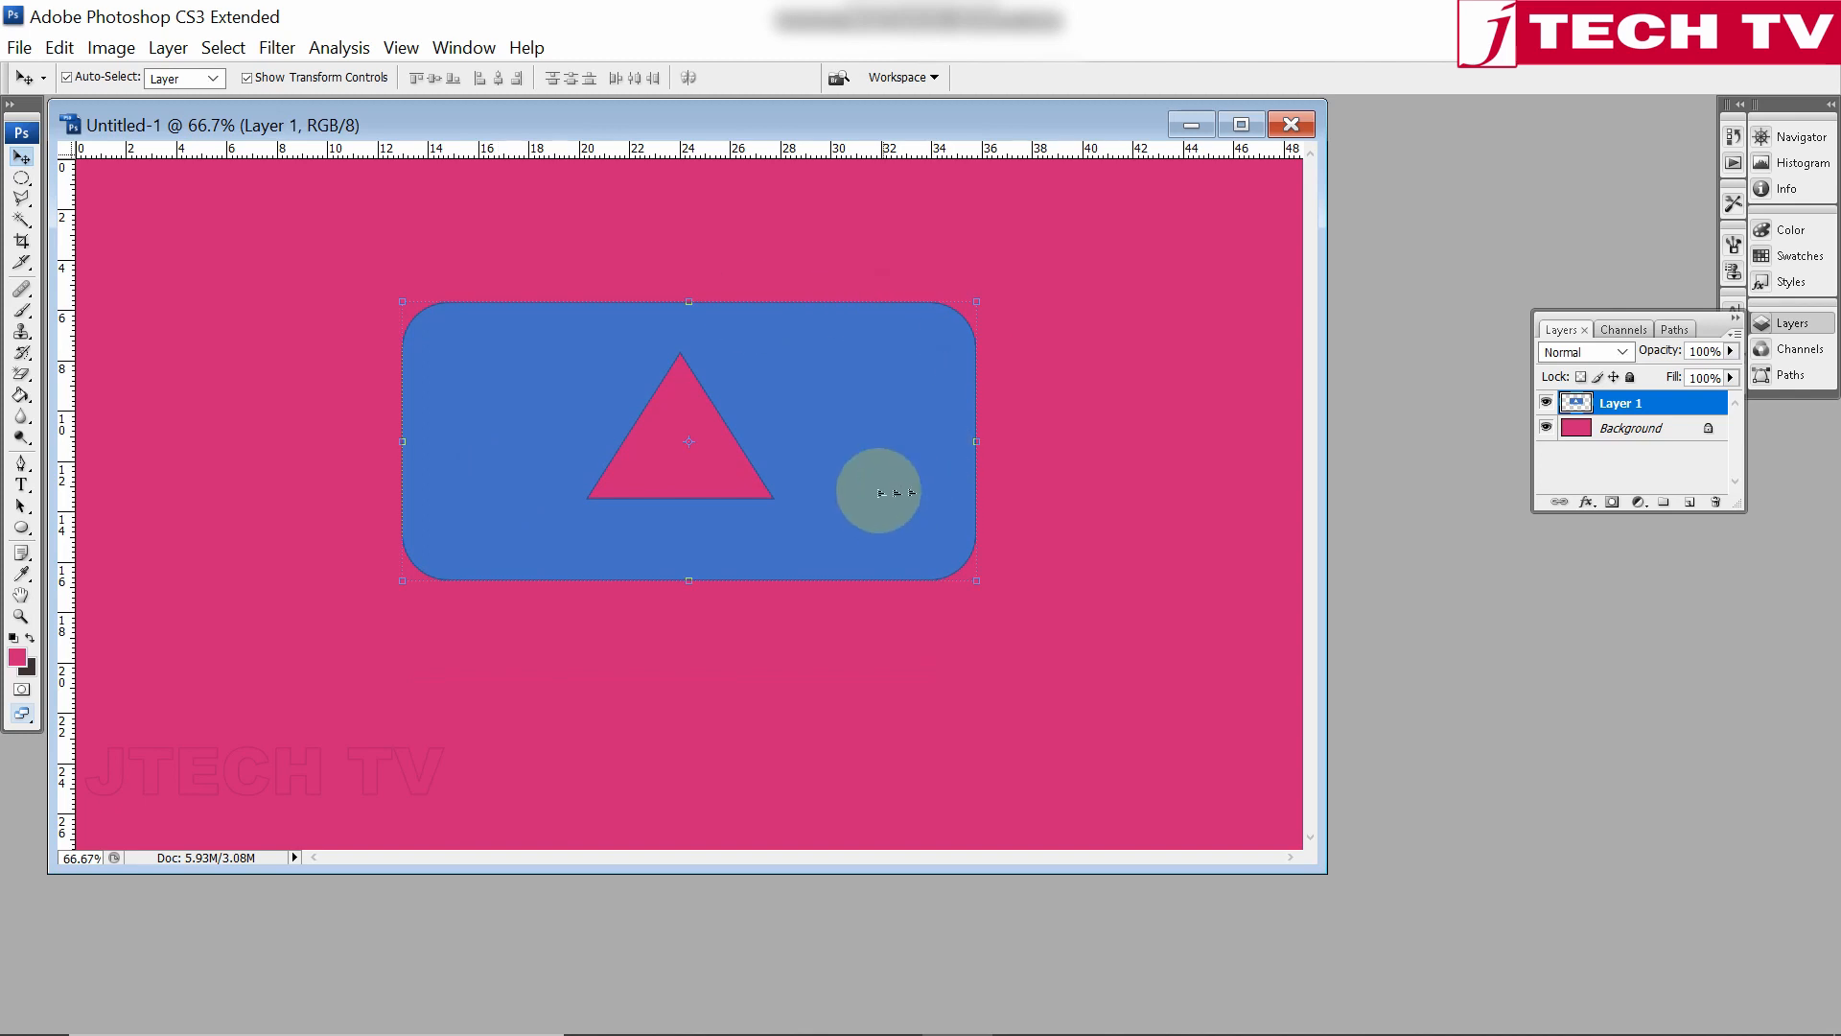
left_click_drag(895, 452, 962, 447)
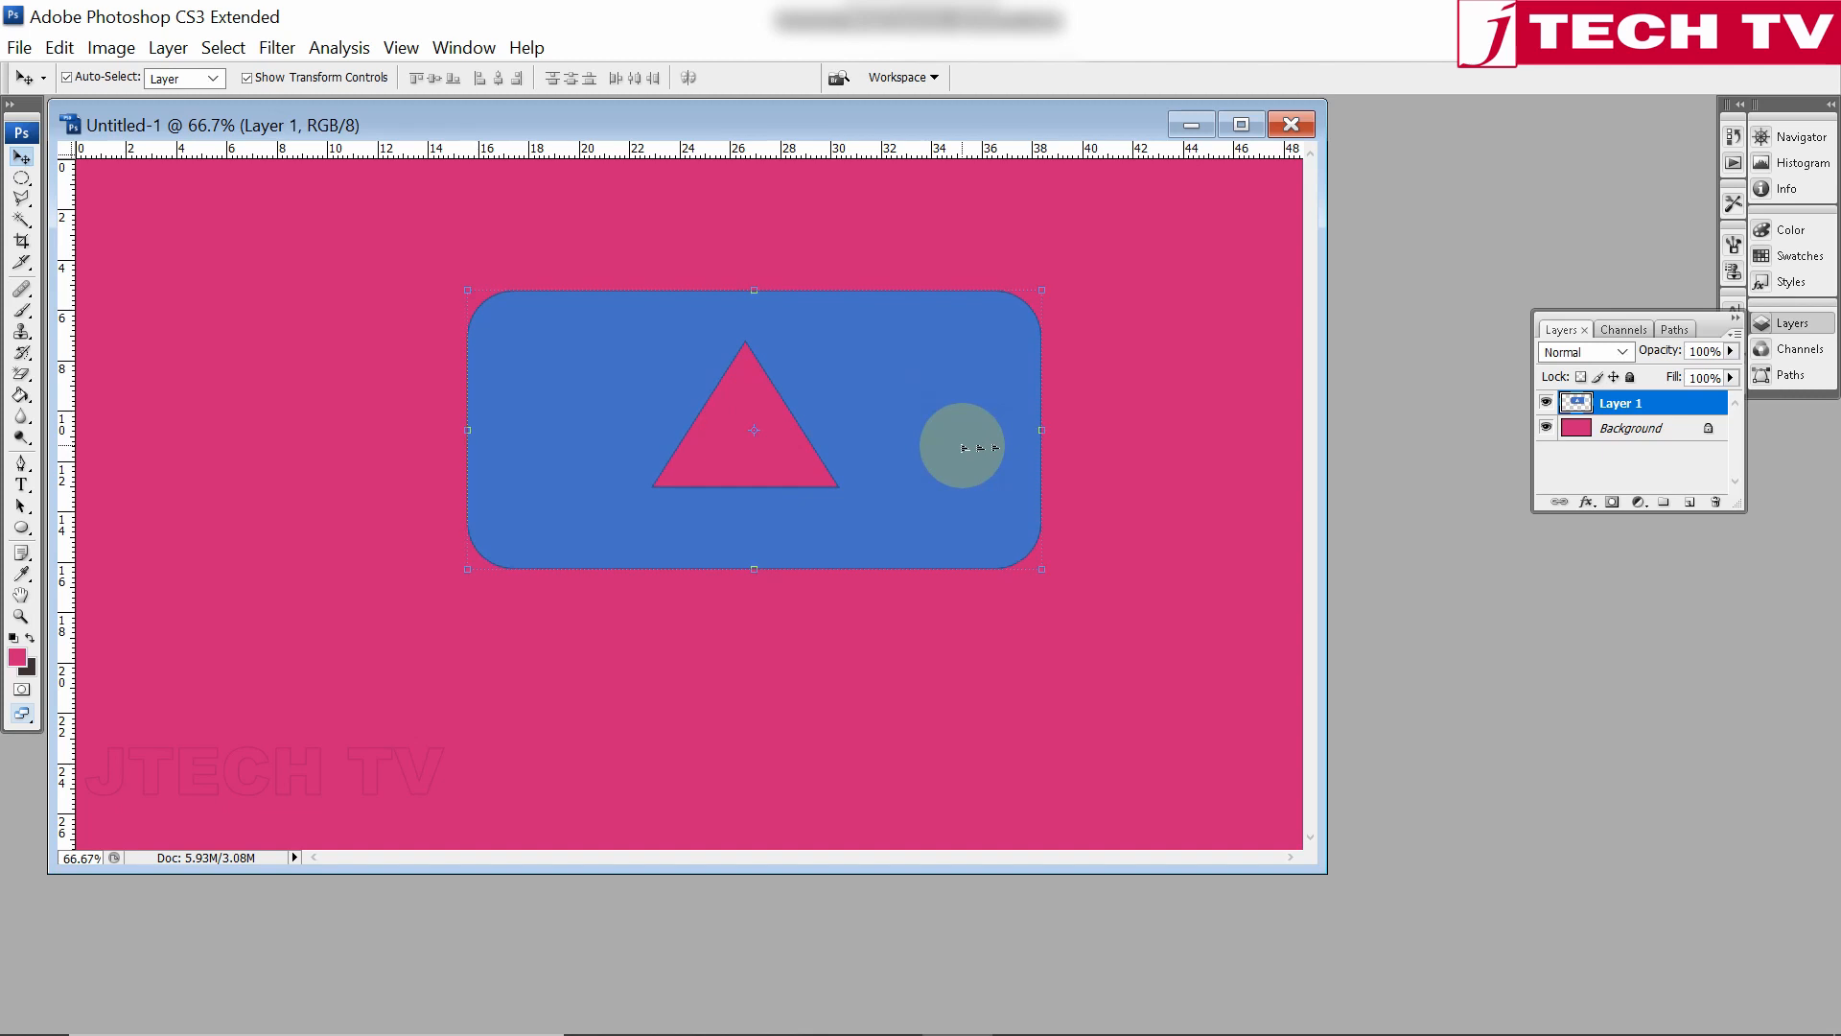
Close the Untitled-1 document without saving its changes and return to an empty desktop with nothing selected.
left_click(1291, 124)
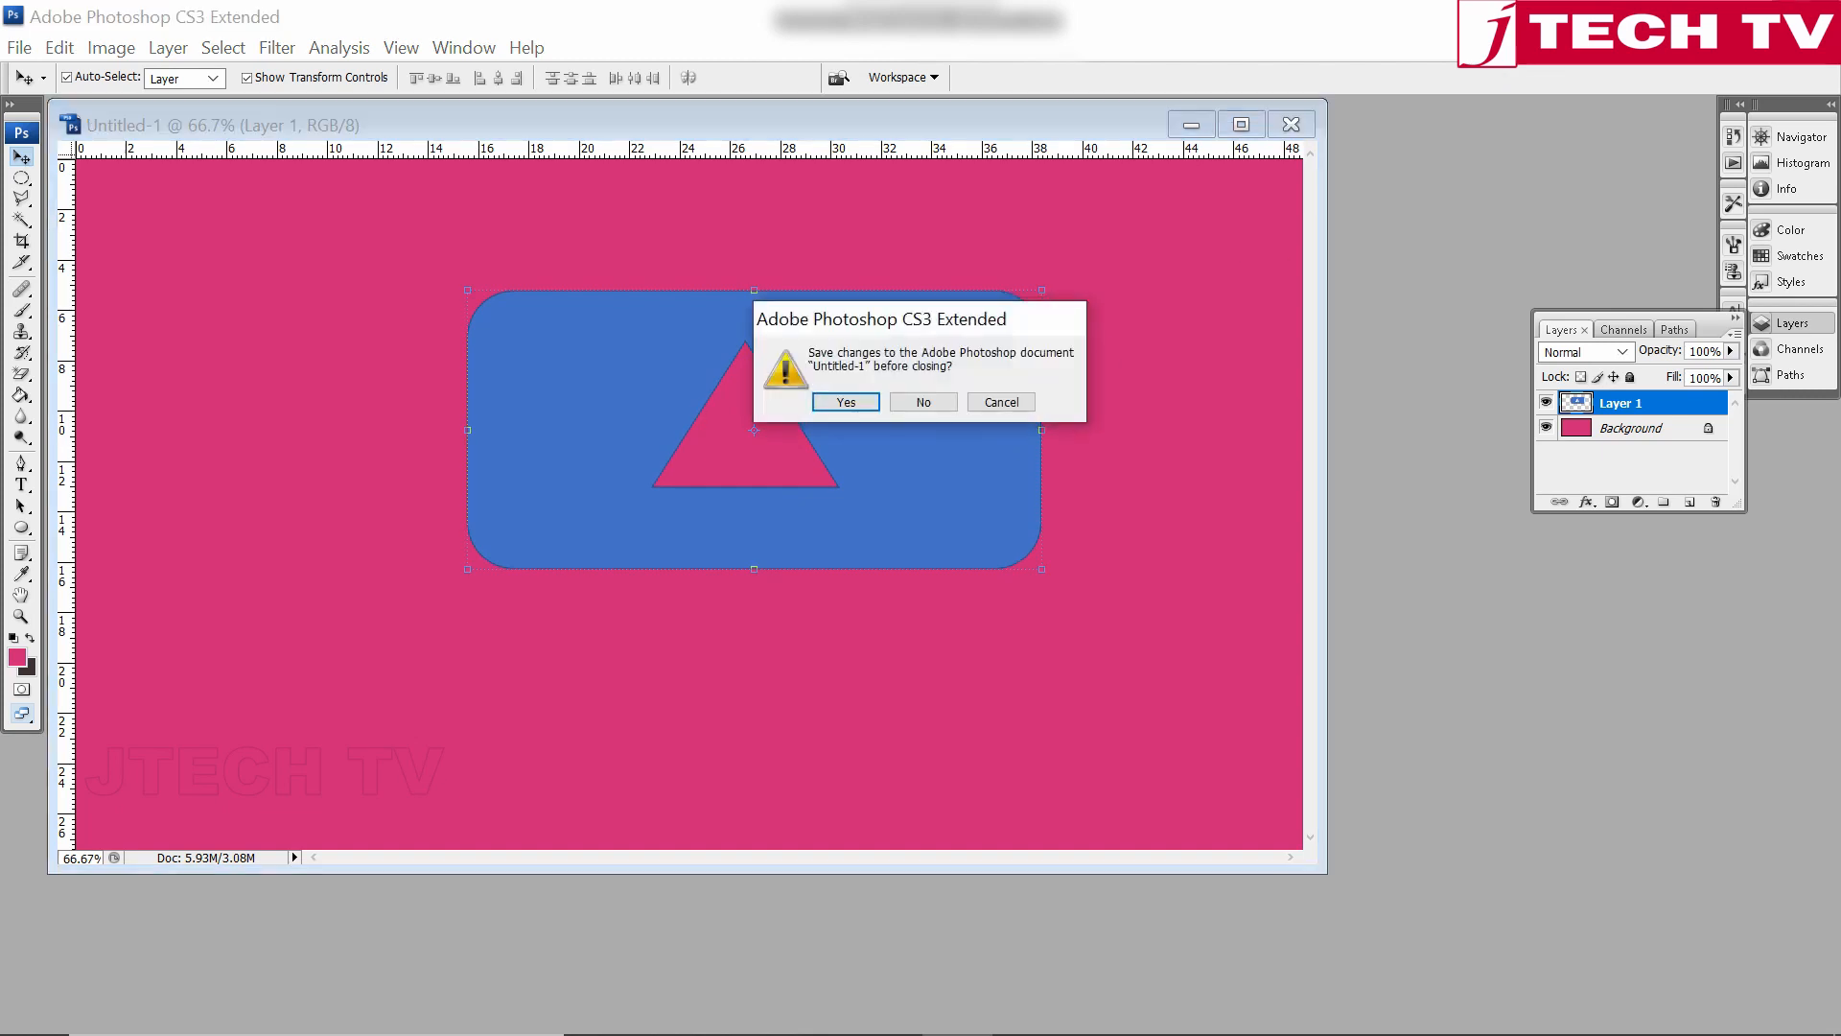
left_click(914, 404)
left_click(914, 404)
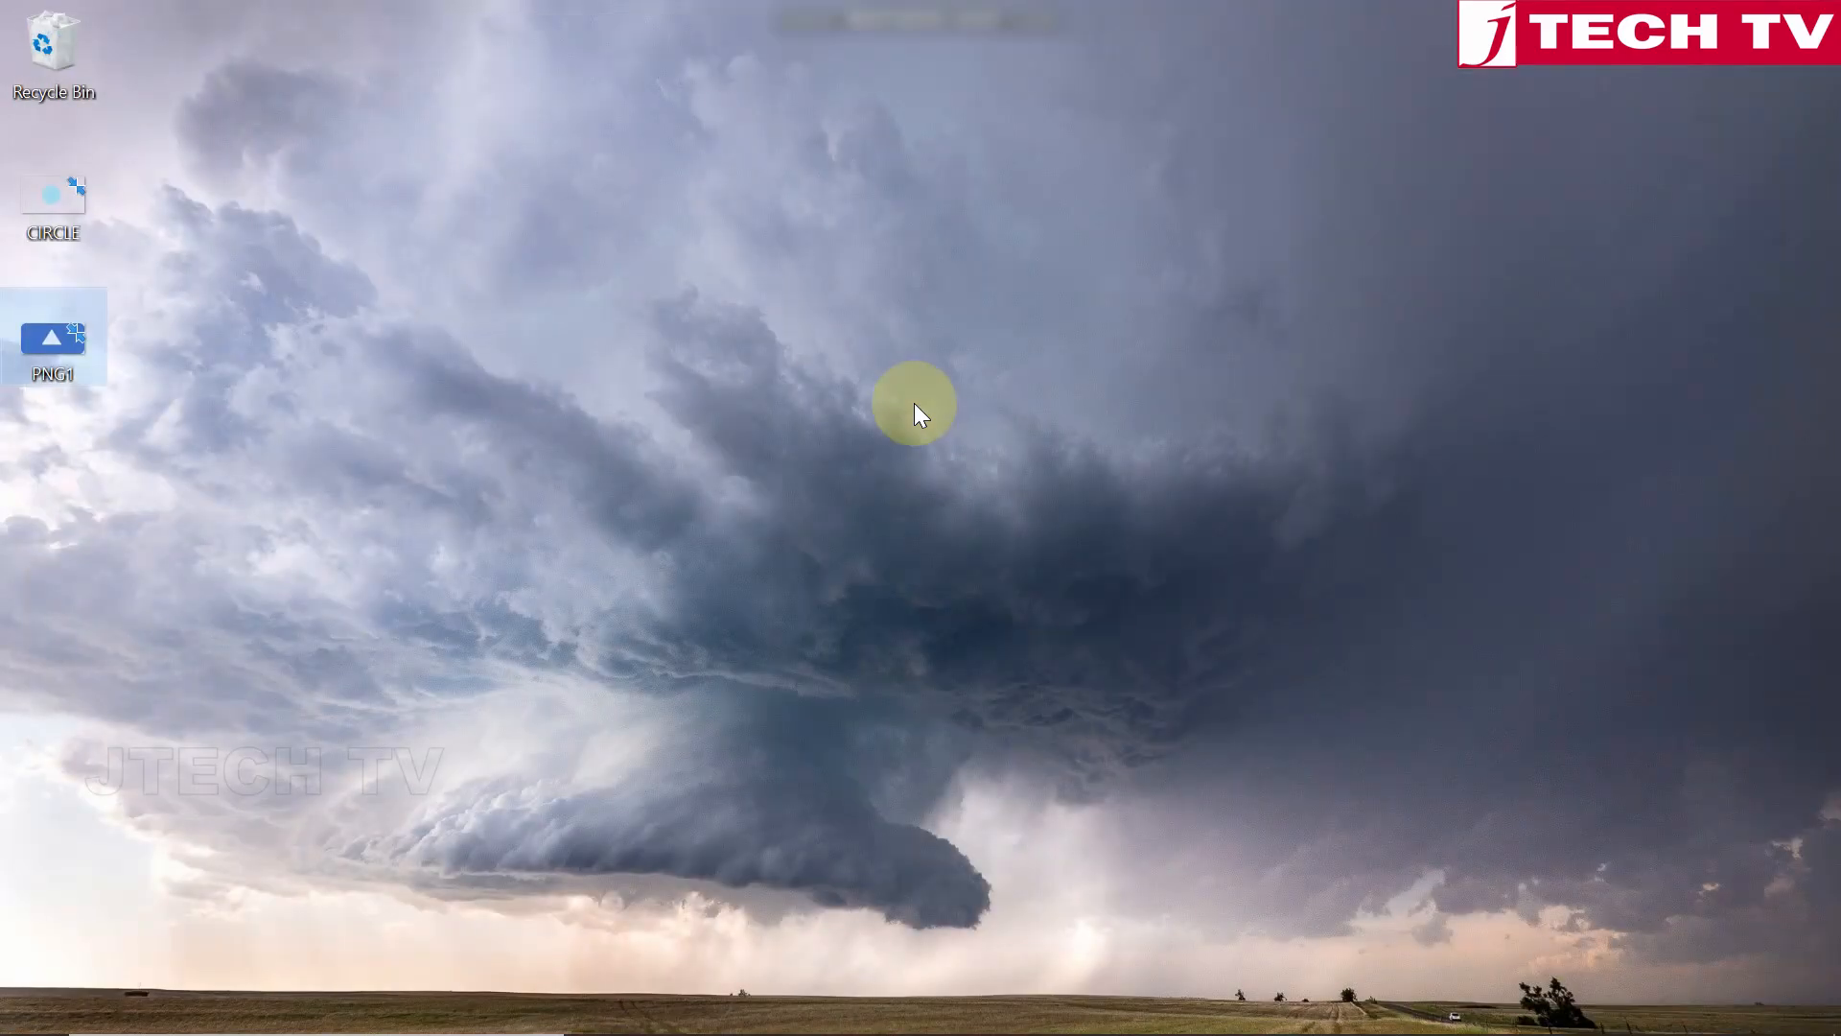
left_click(914, 403)
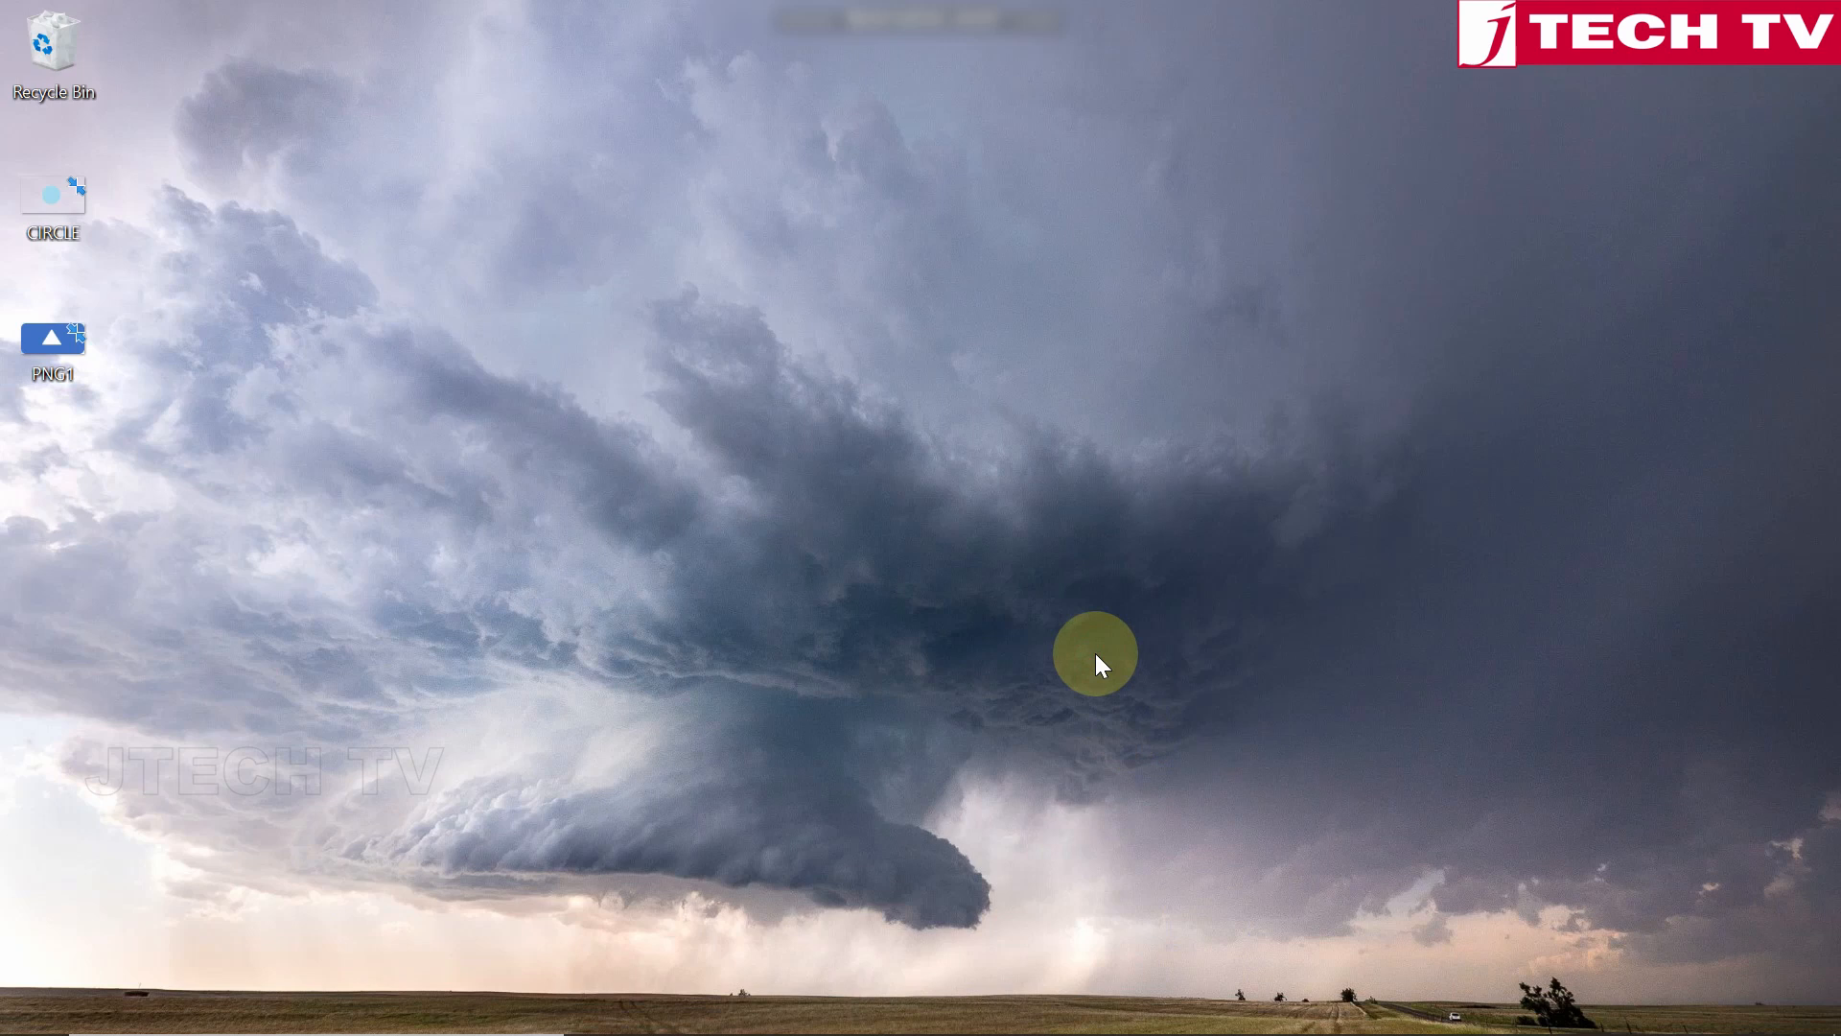